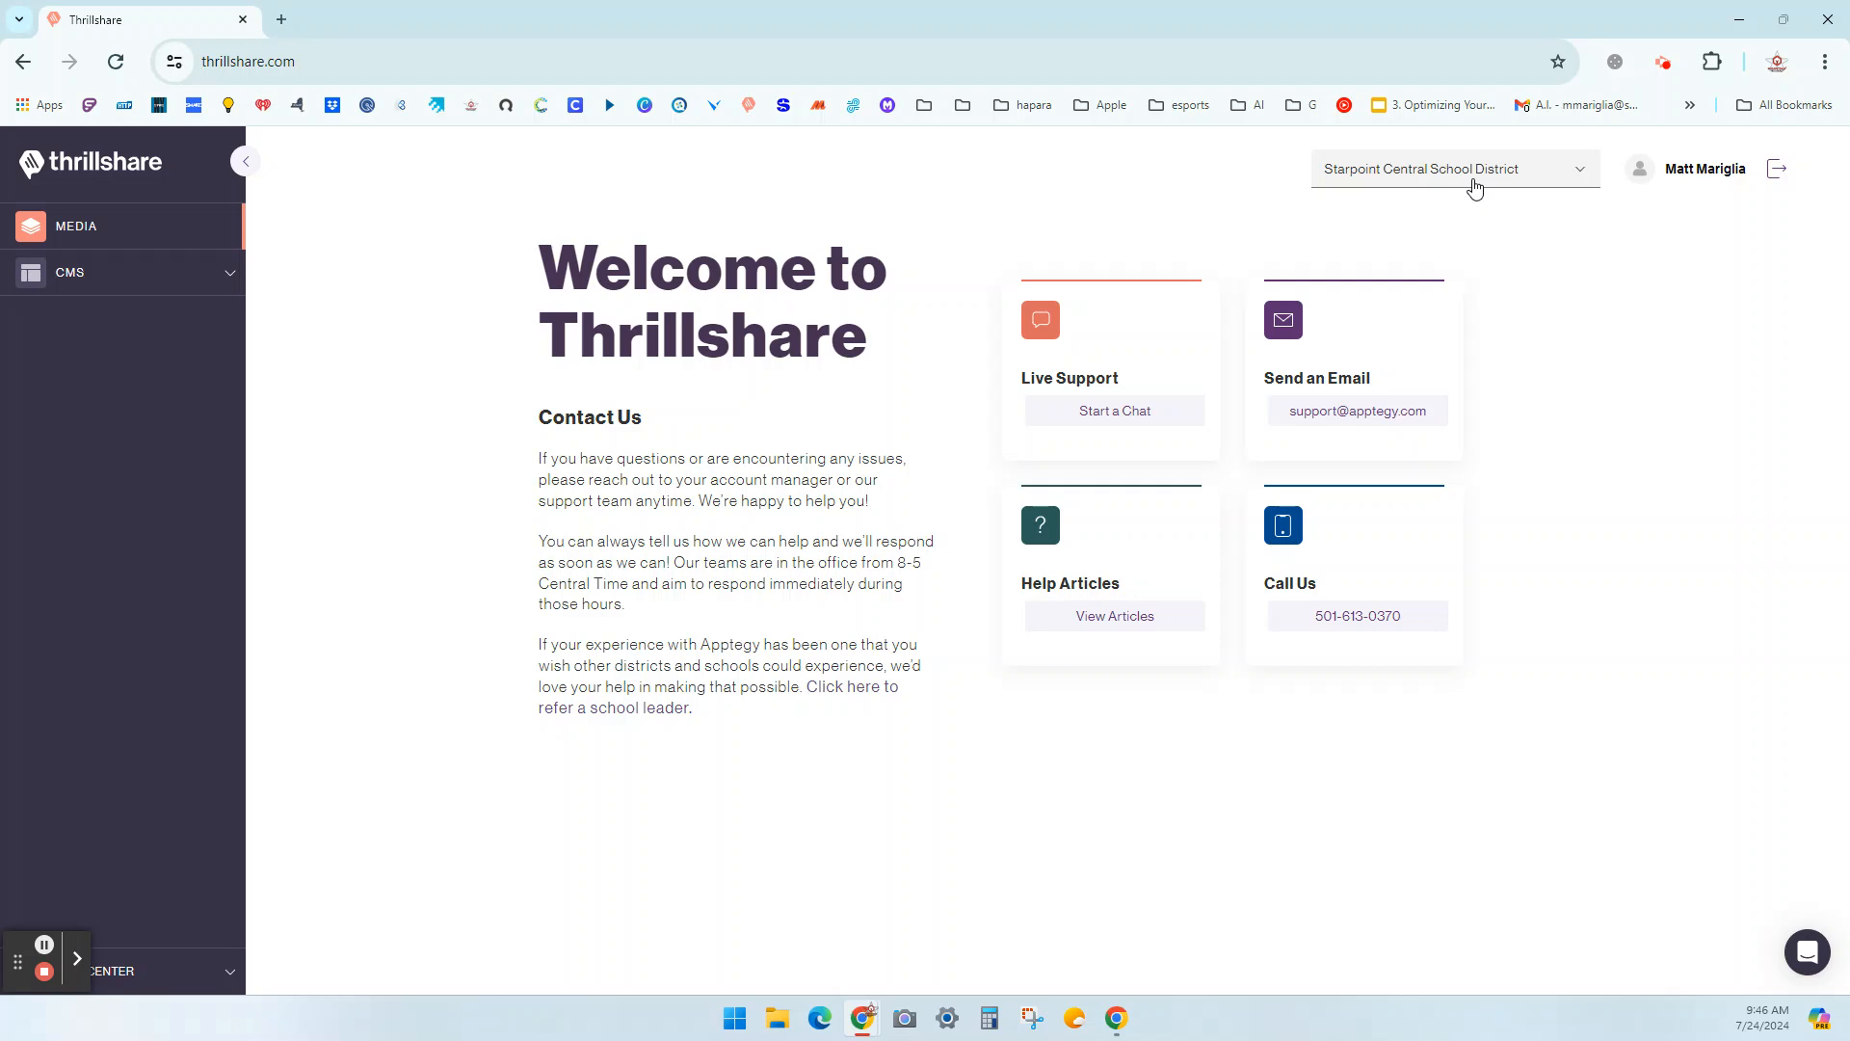
Select Starpoint Central School District and list its unpublished CMS pages.
click(1475, 189)
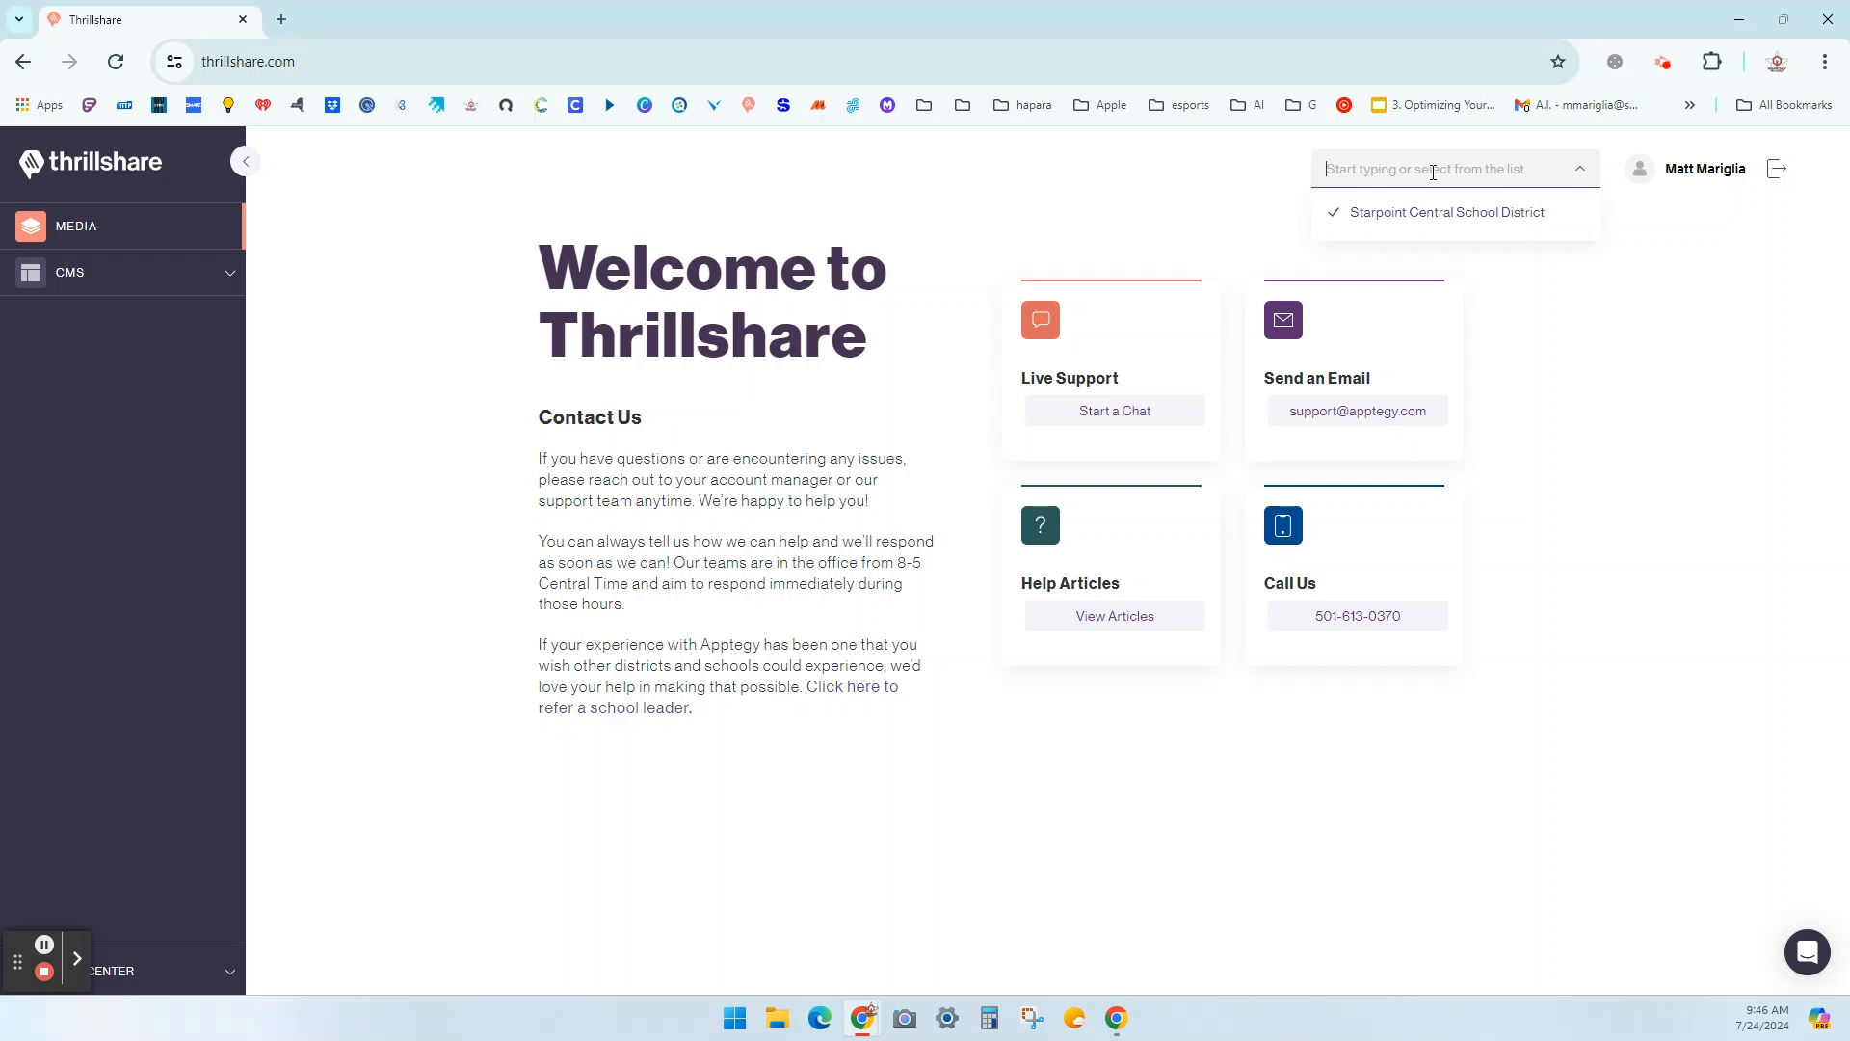
click(1422, 220)
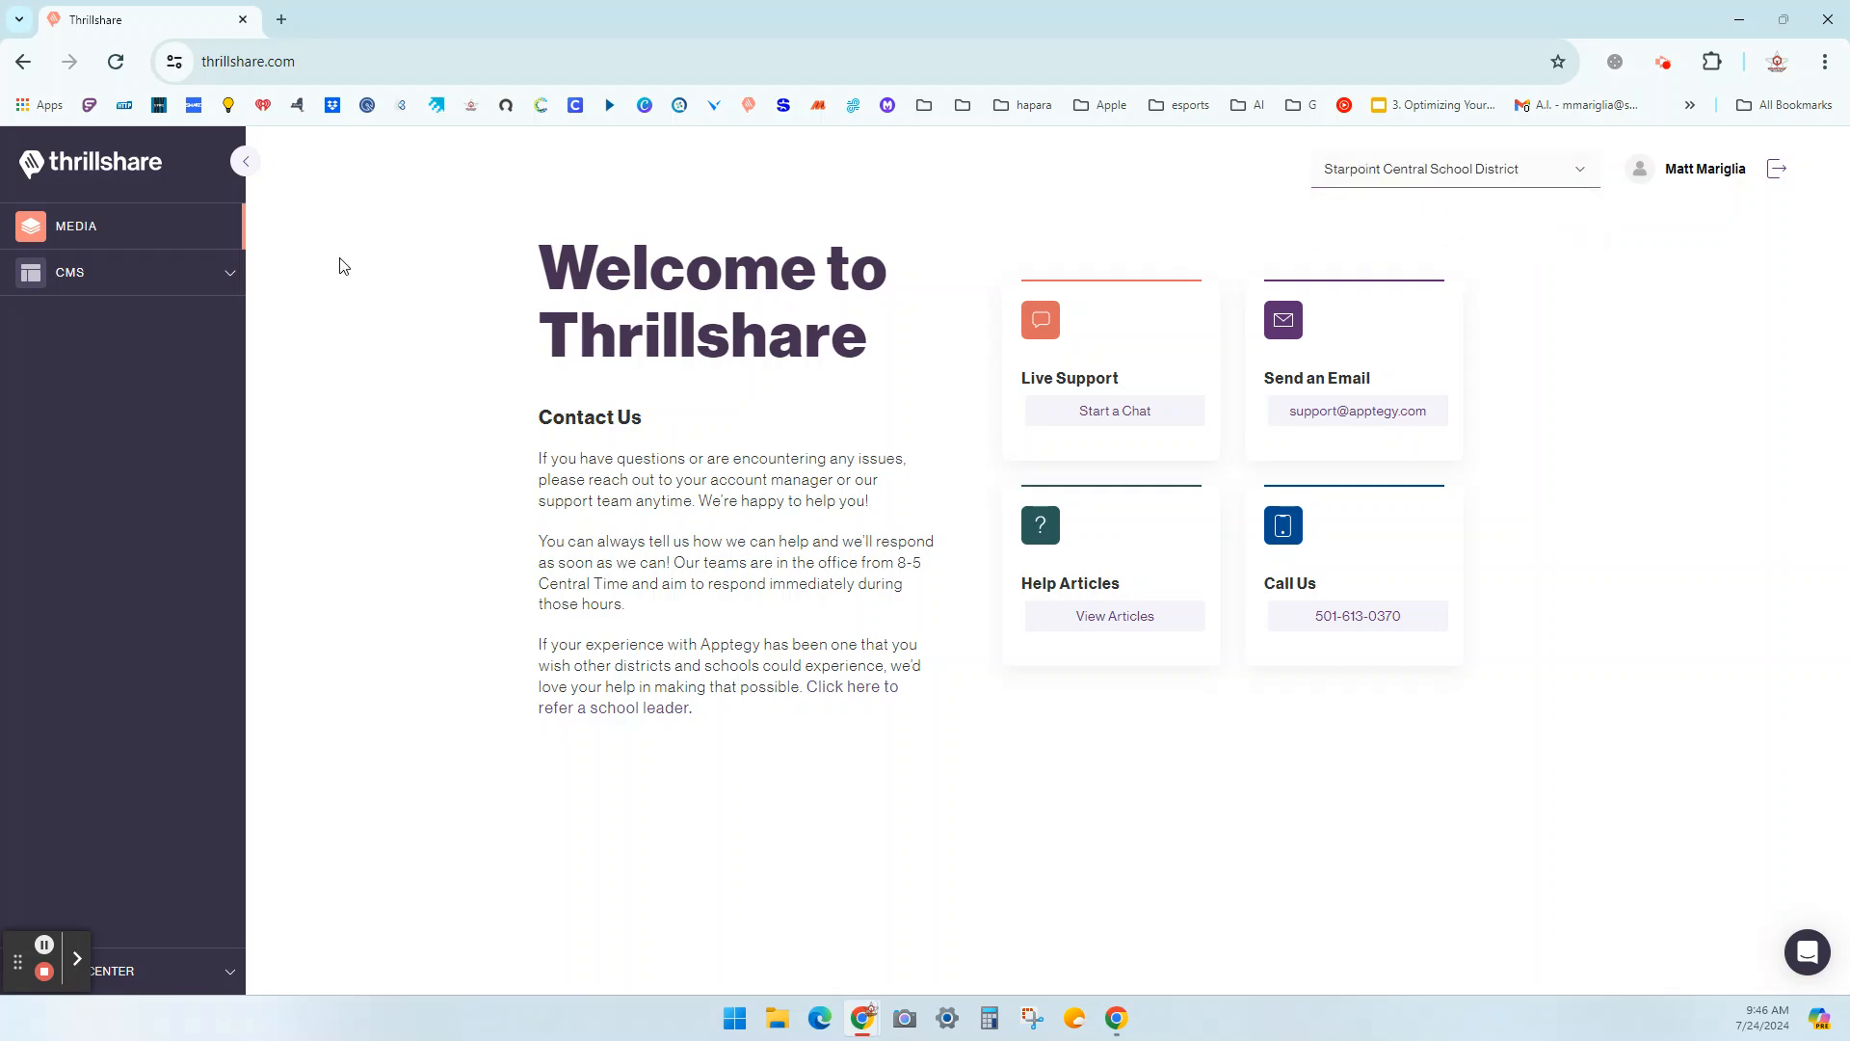
click(83, 280)
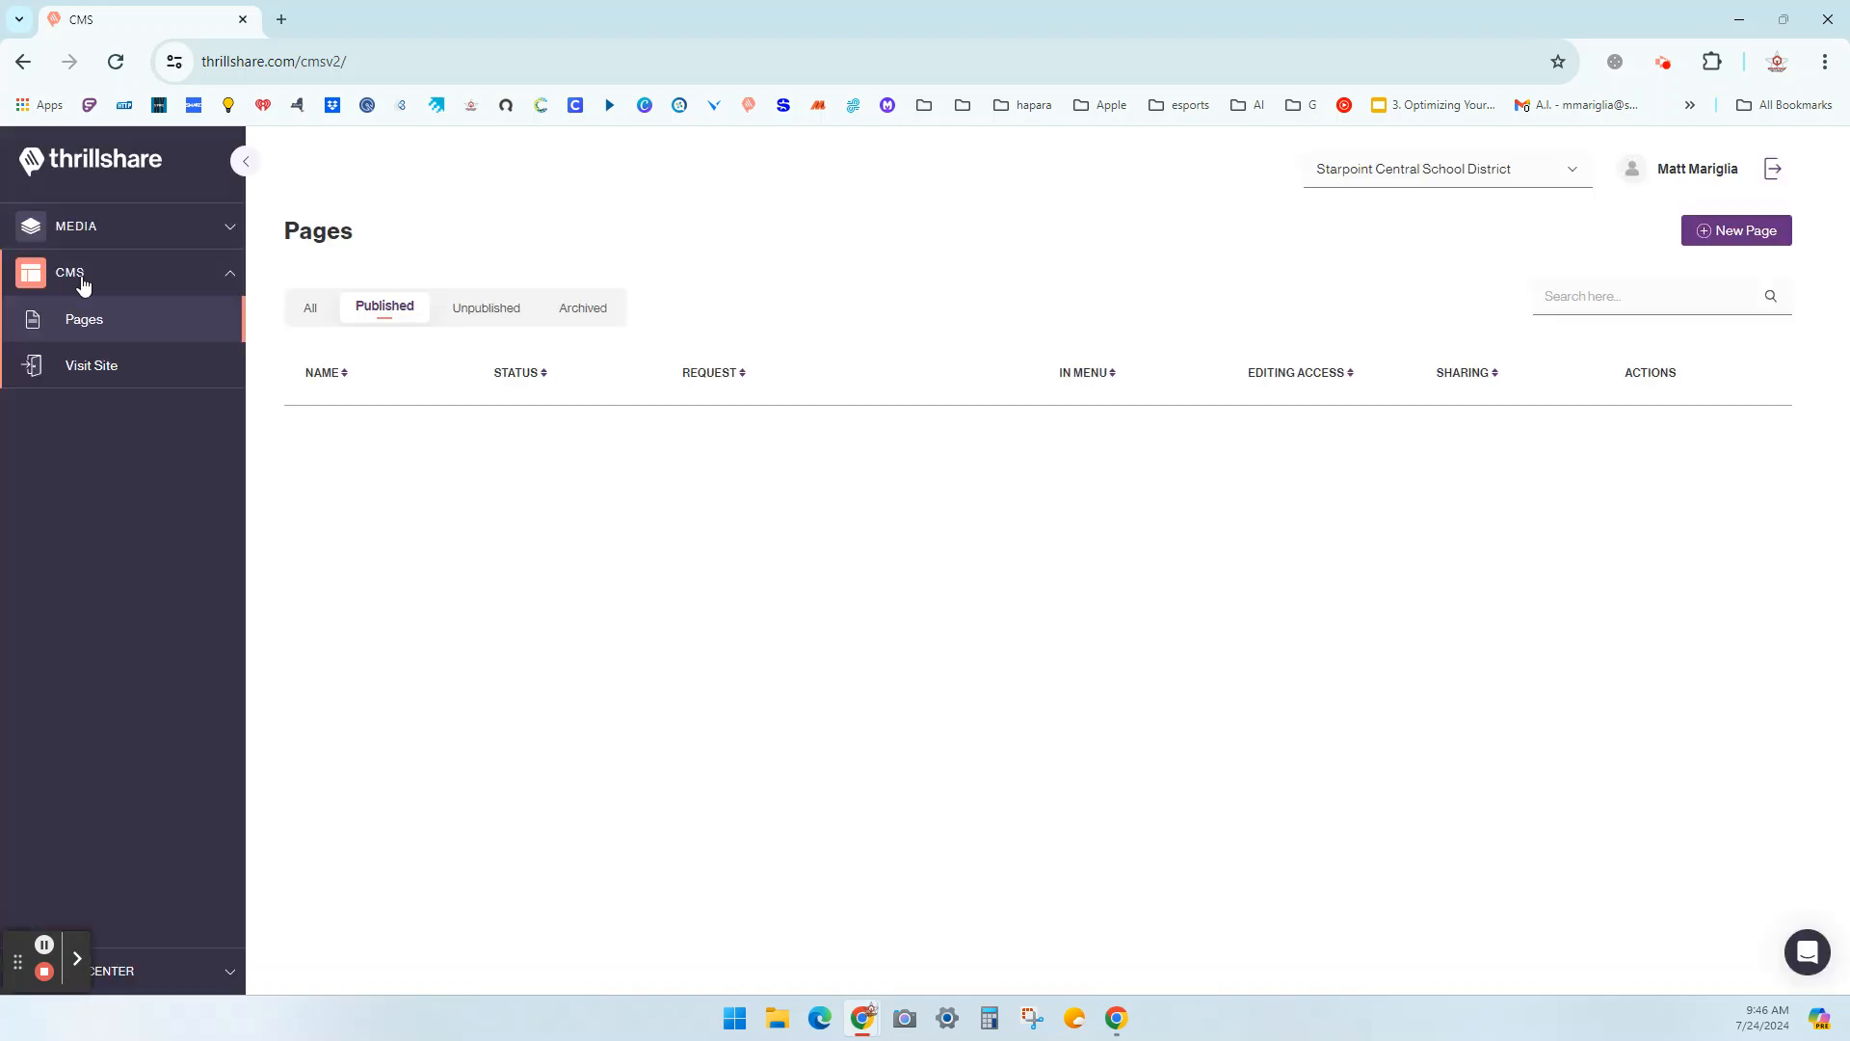
click(477, 310)
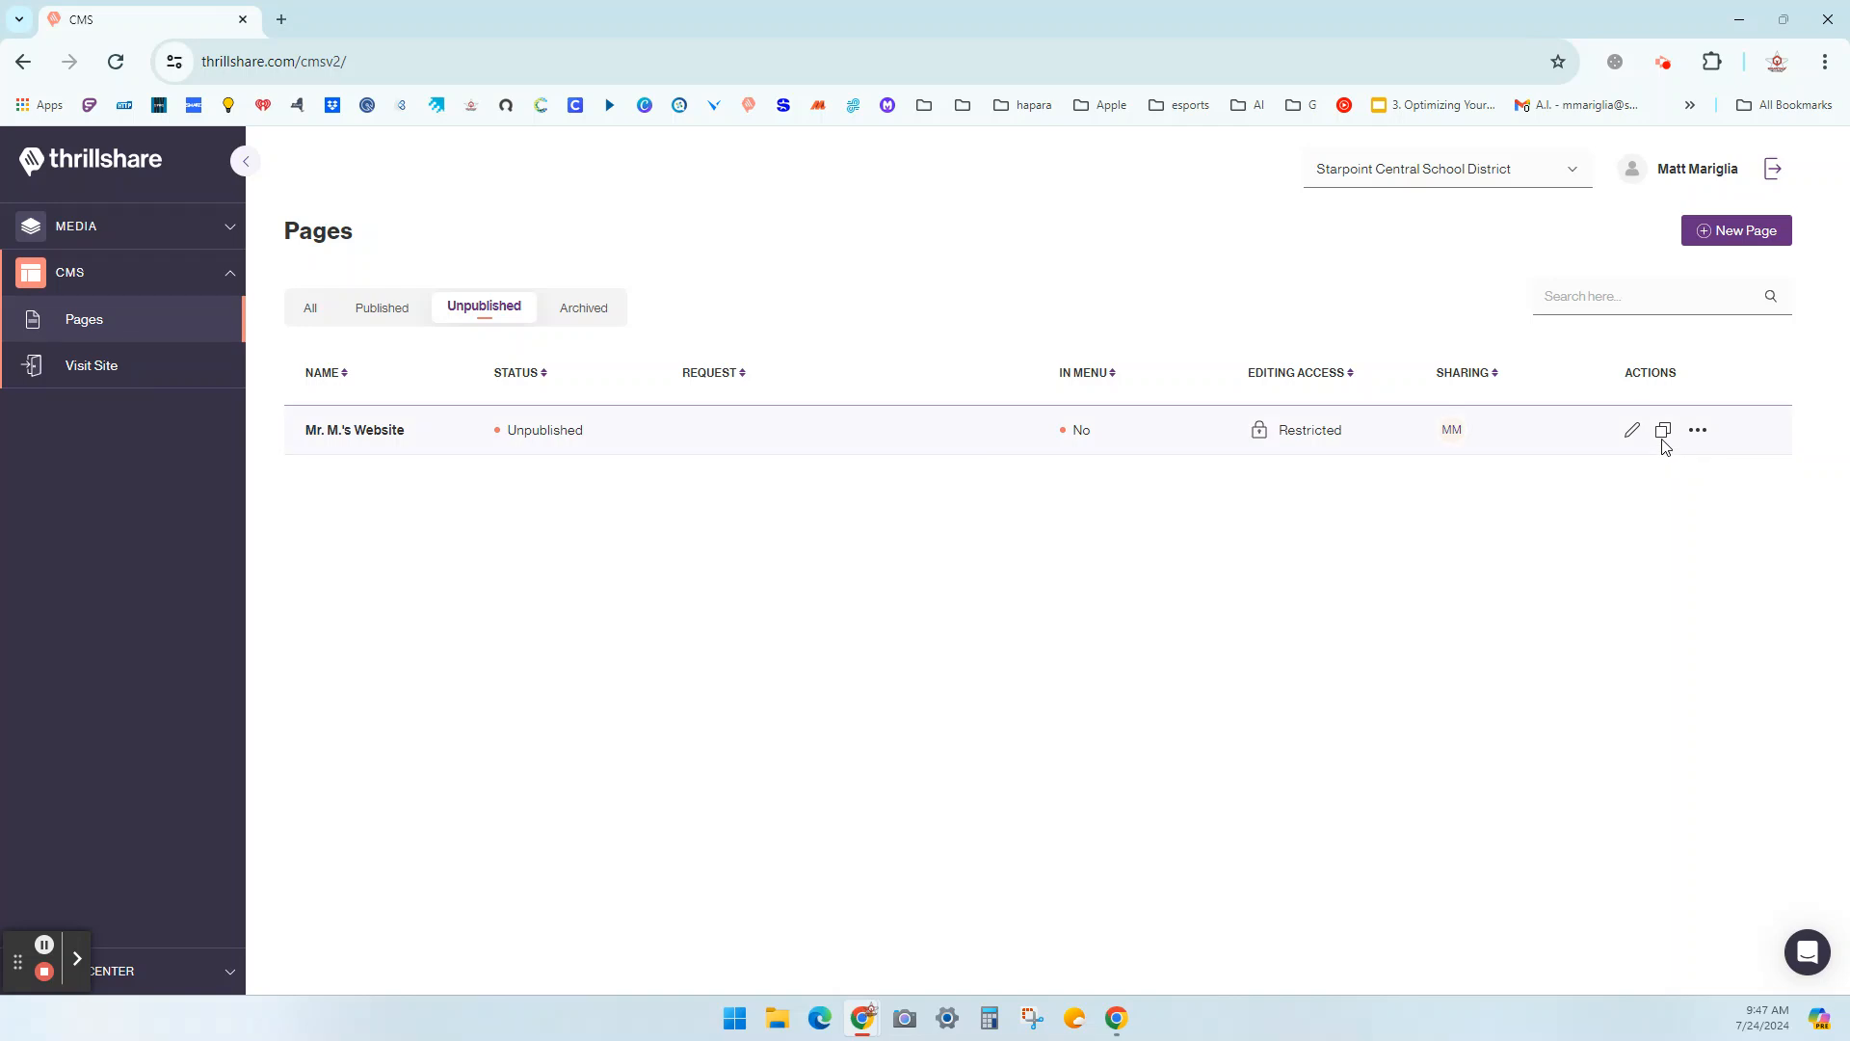
Check the additional actions available for the unpublished page, and open and close the support chat.
click(1697, 434)
drag(63, 973, 13, 964)
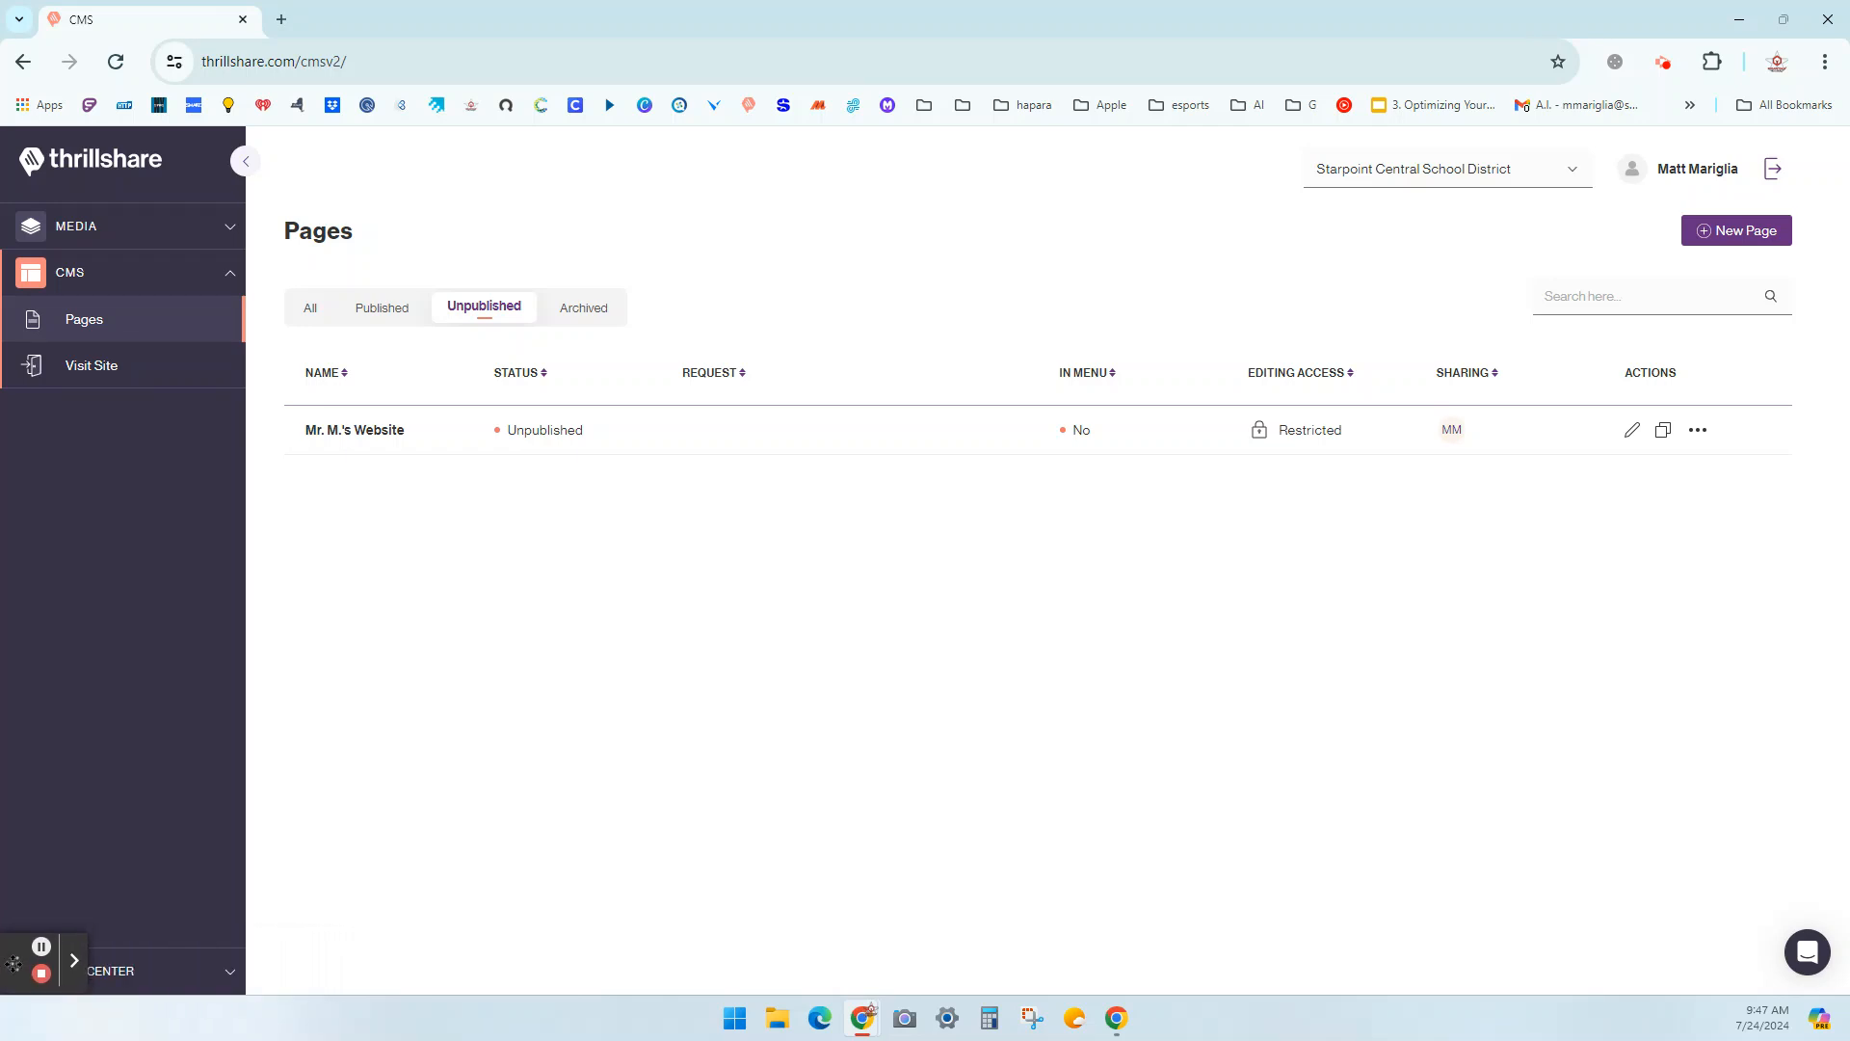
click(1794, 956)
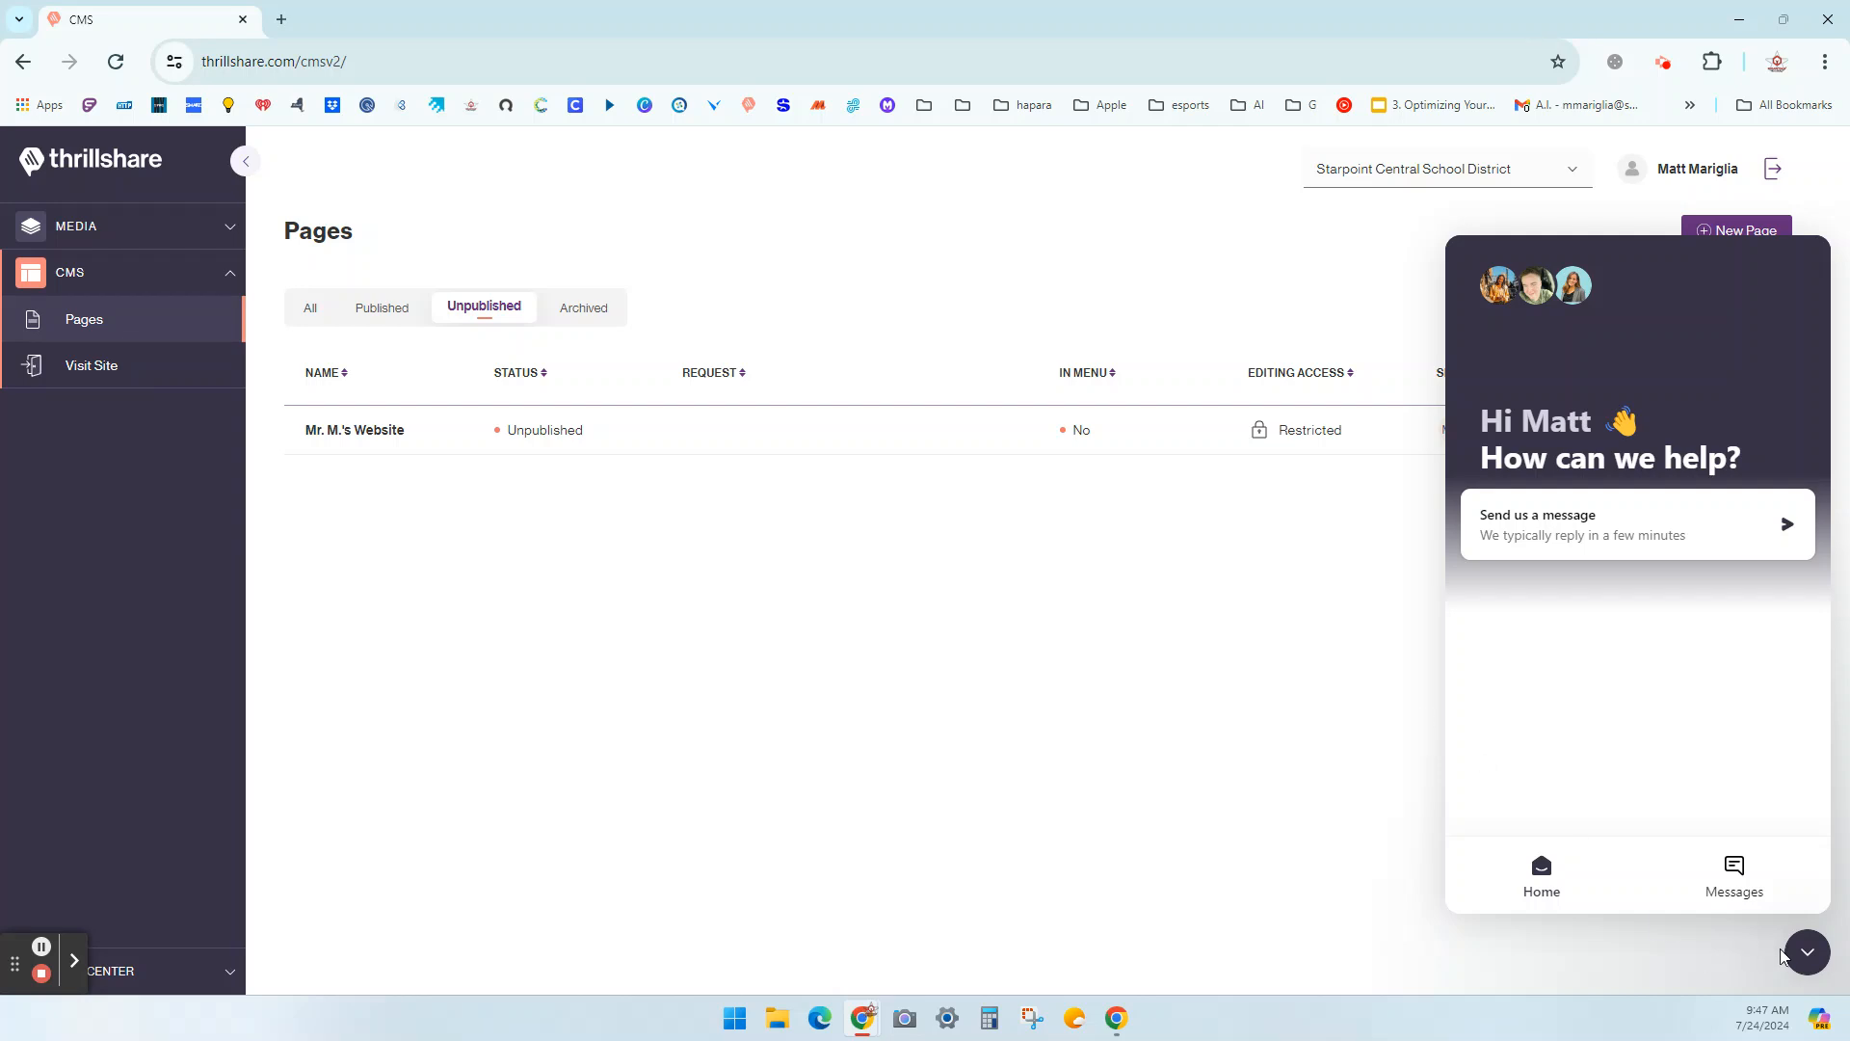
click(1807, 957)
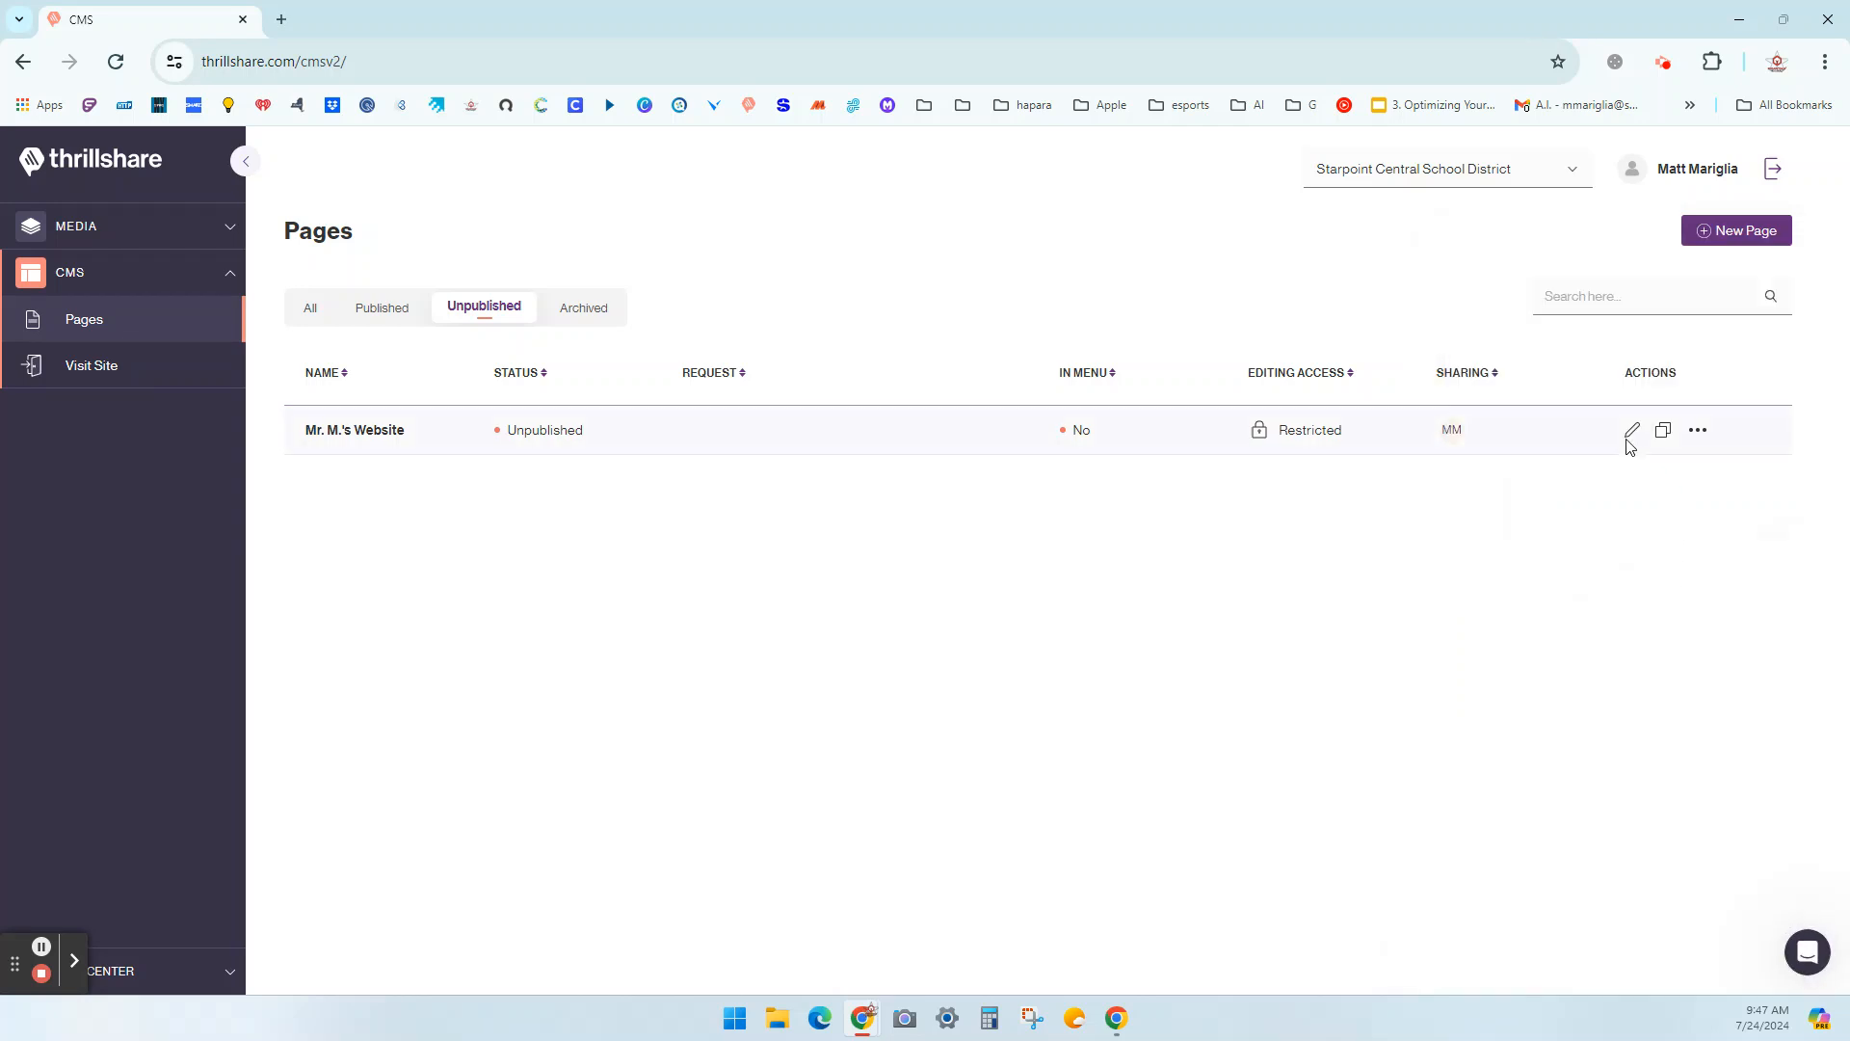
Open the unpublished page's details and review its activity log, page info, draft and main version.
click(1630, 433)
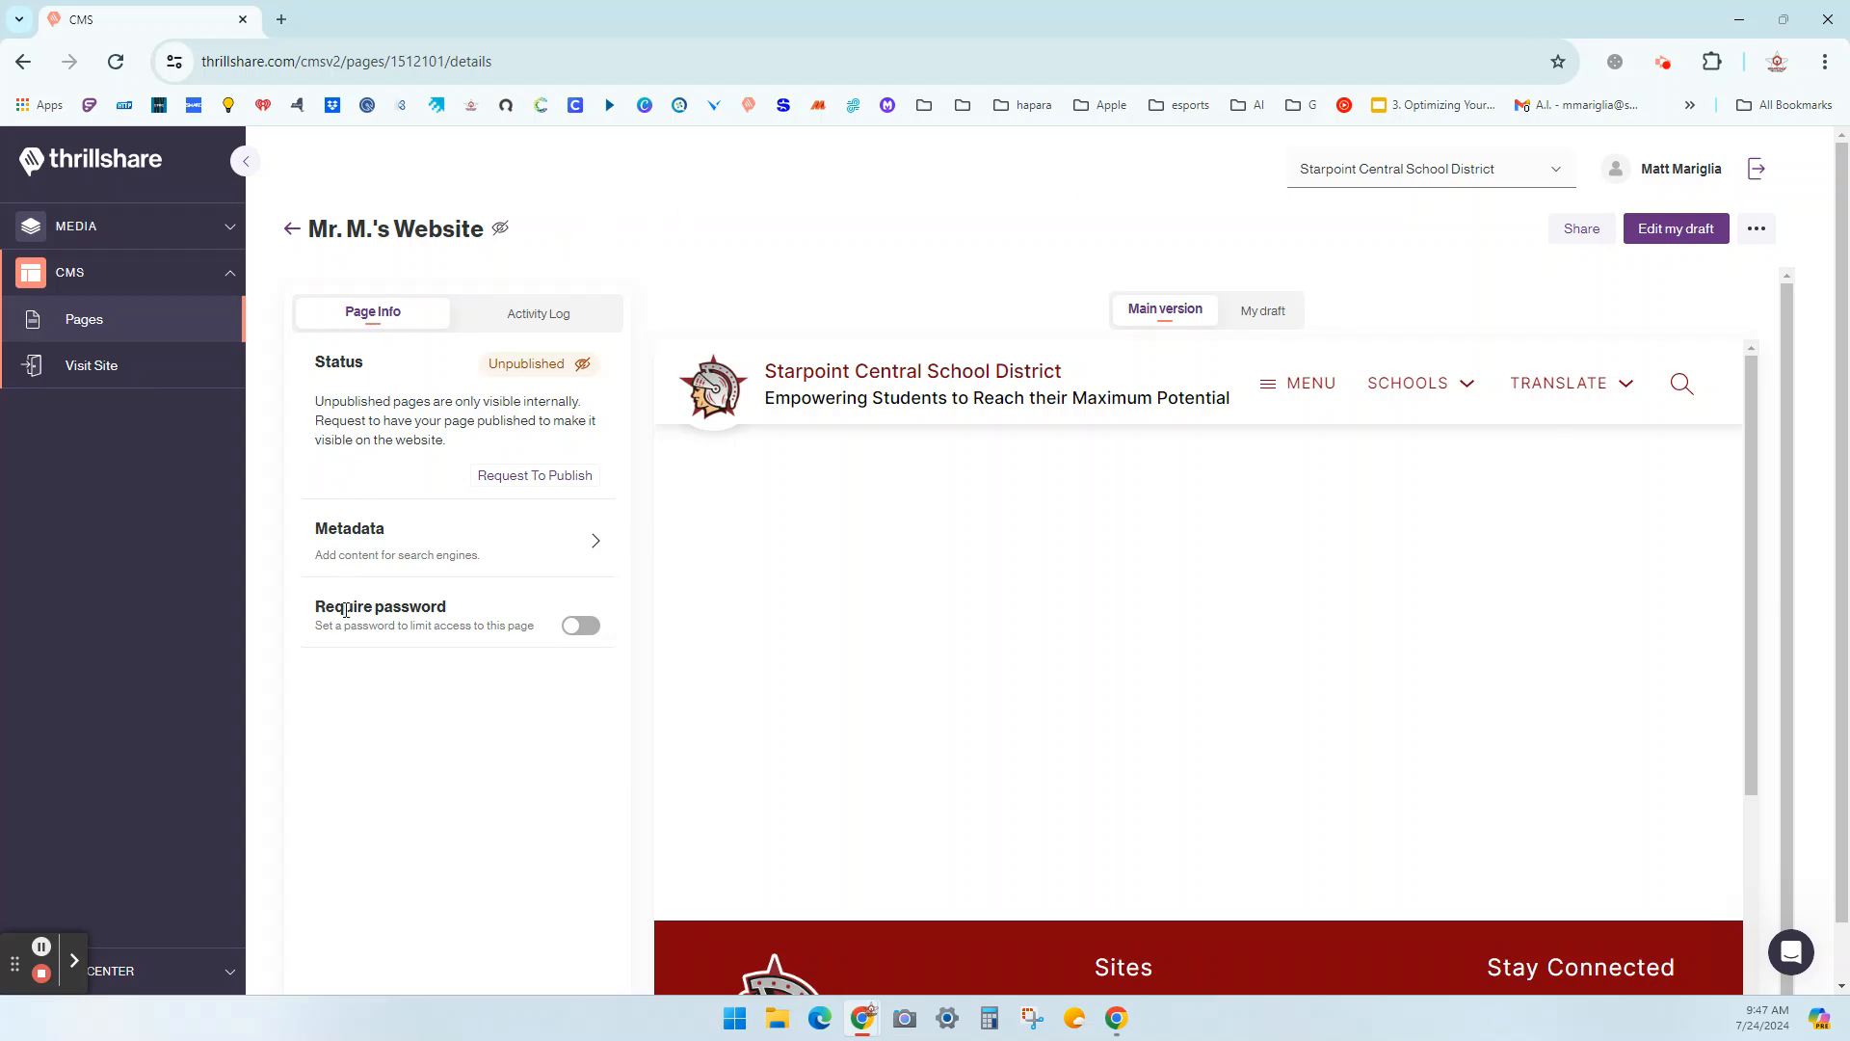
click(519, 318)
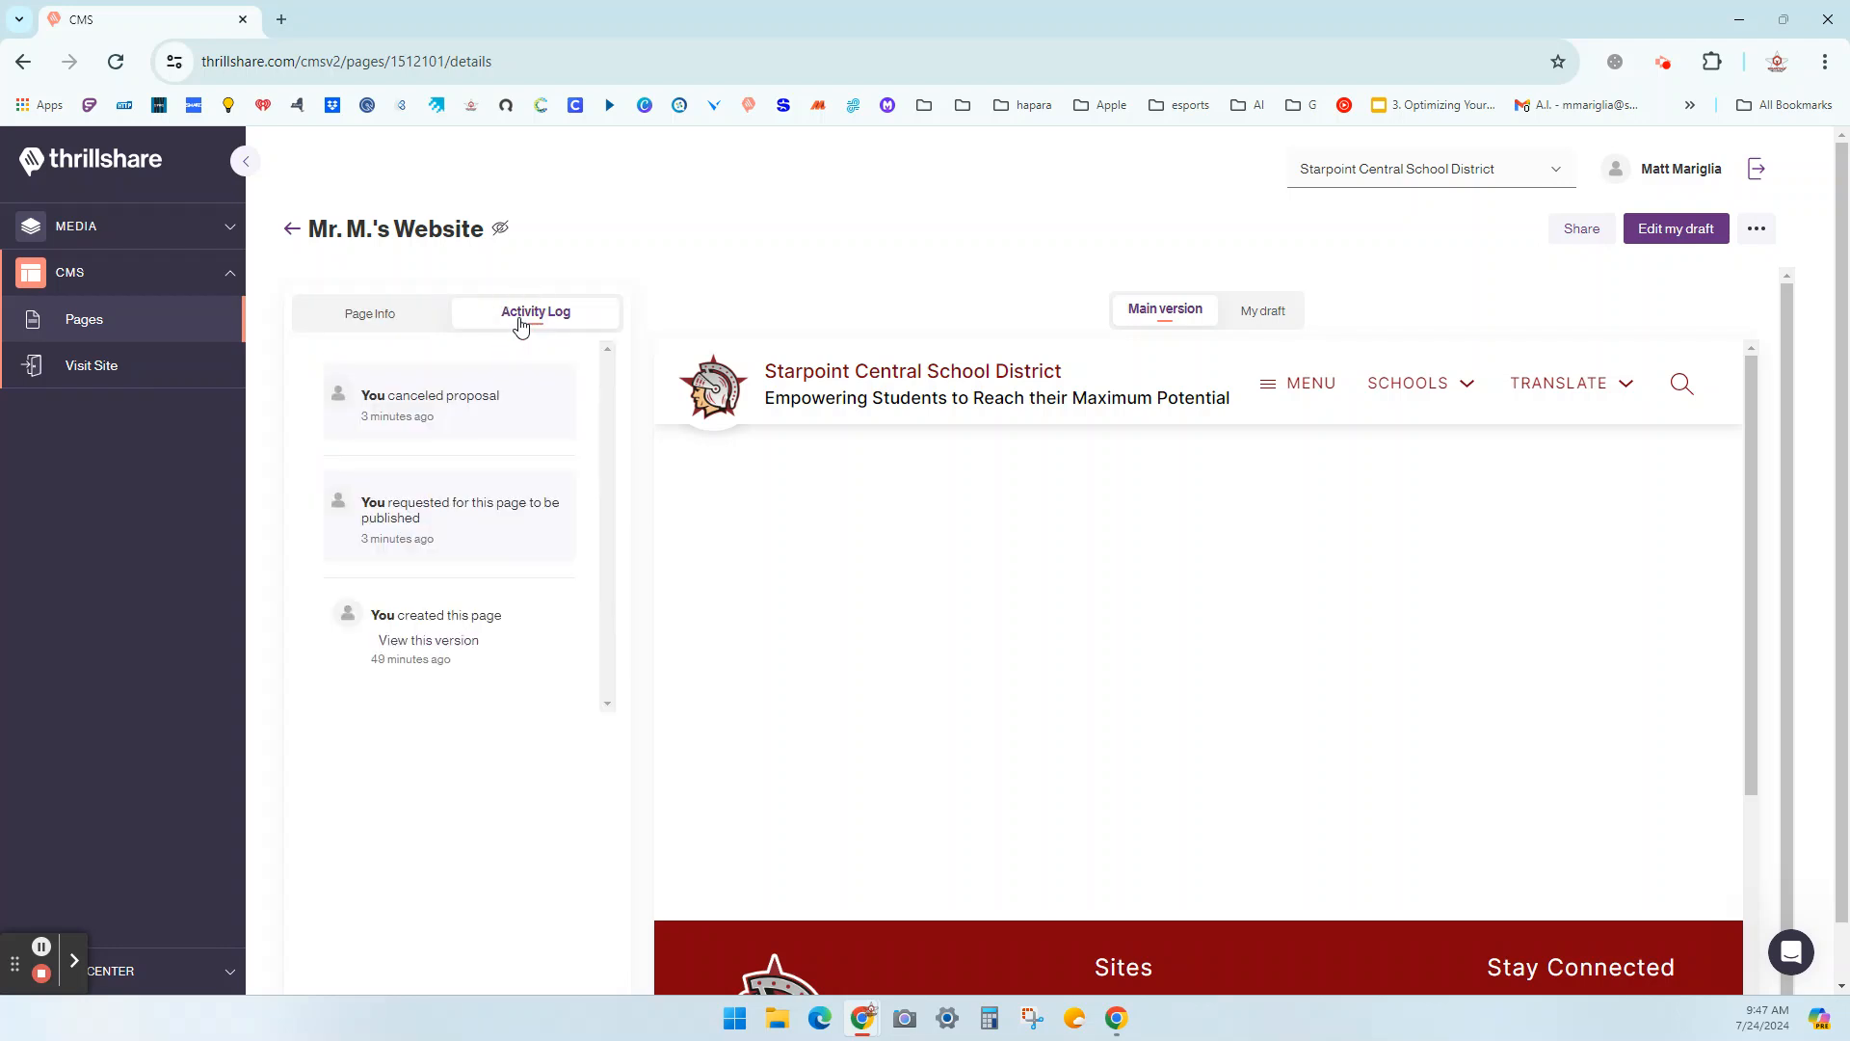
click(381, 324)
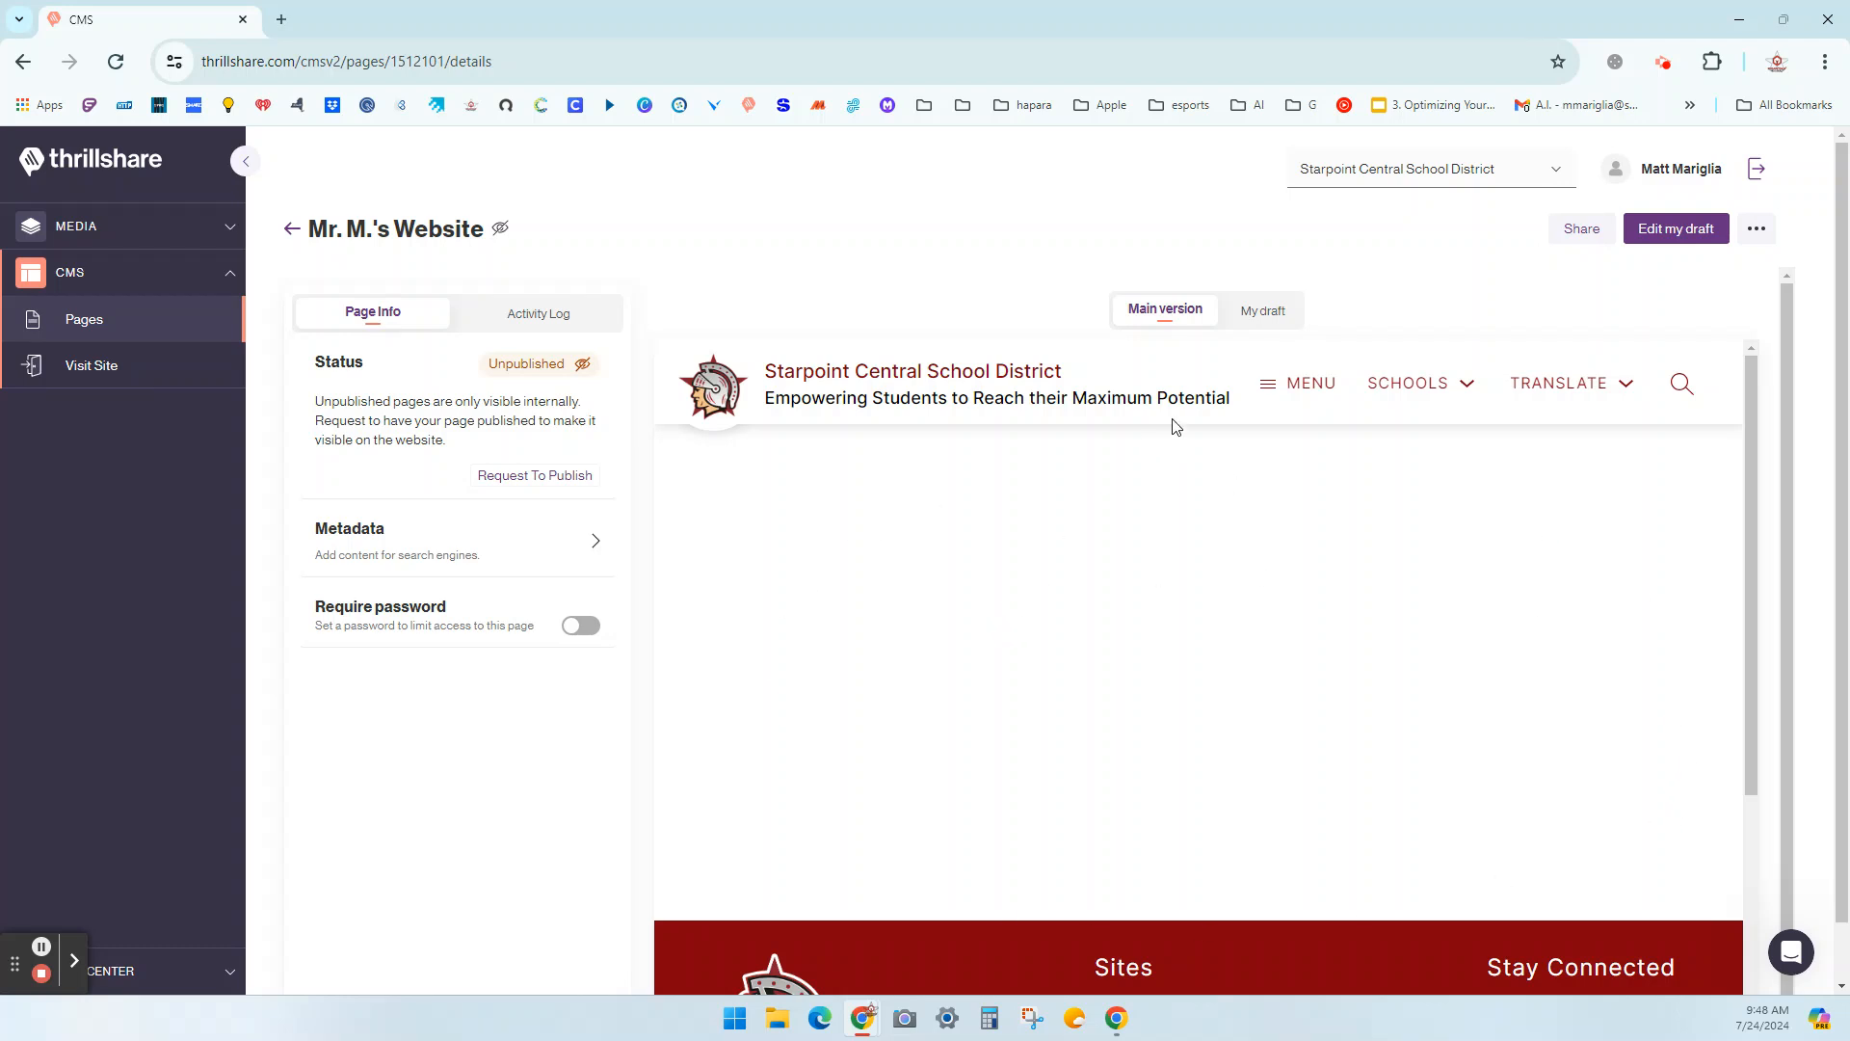
click(1266, 315)
click(1162, 319)
Review the page's sharing settings and extra options, and open the draft in the page builder.
click(1566, 241)
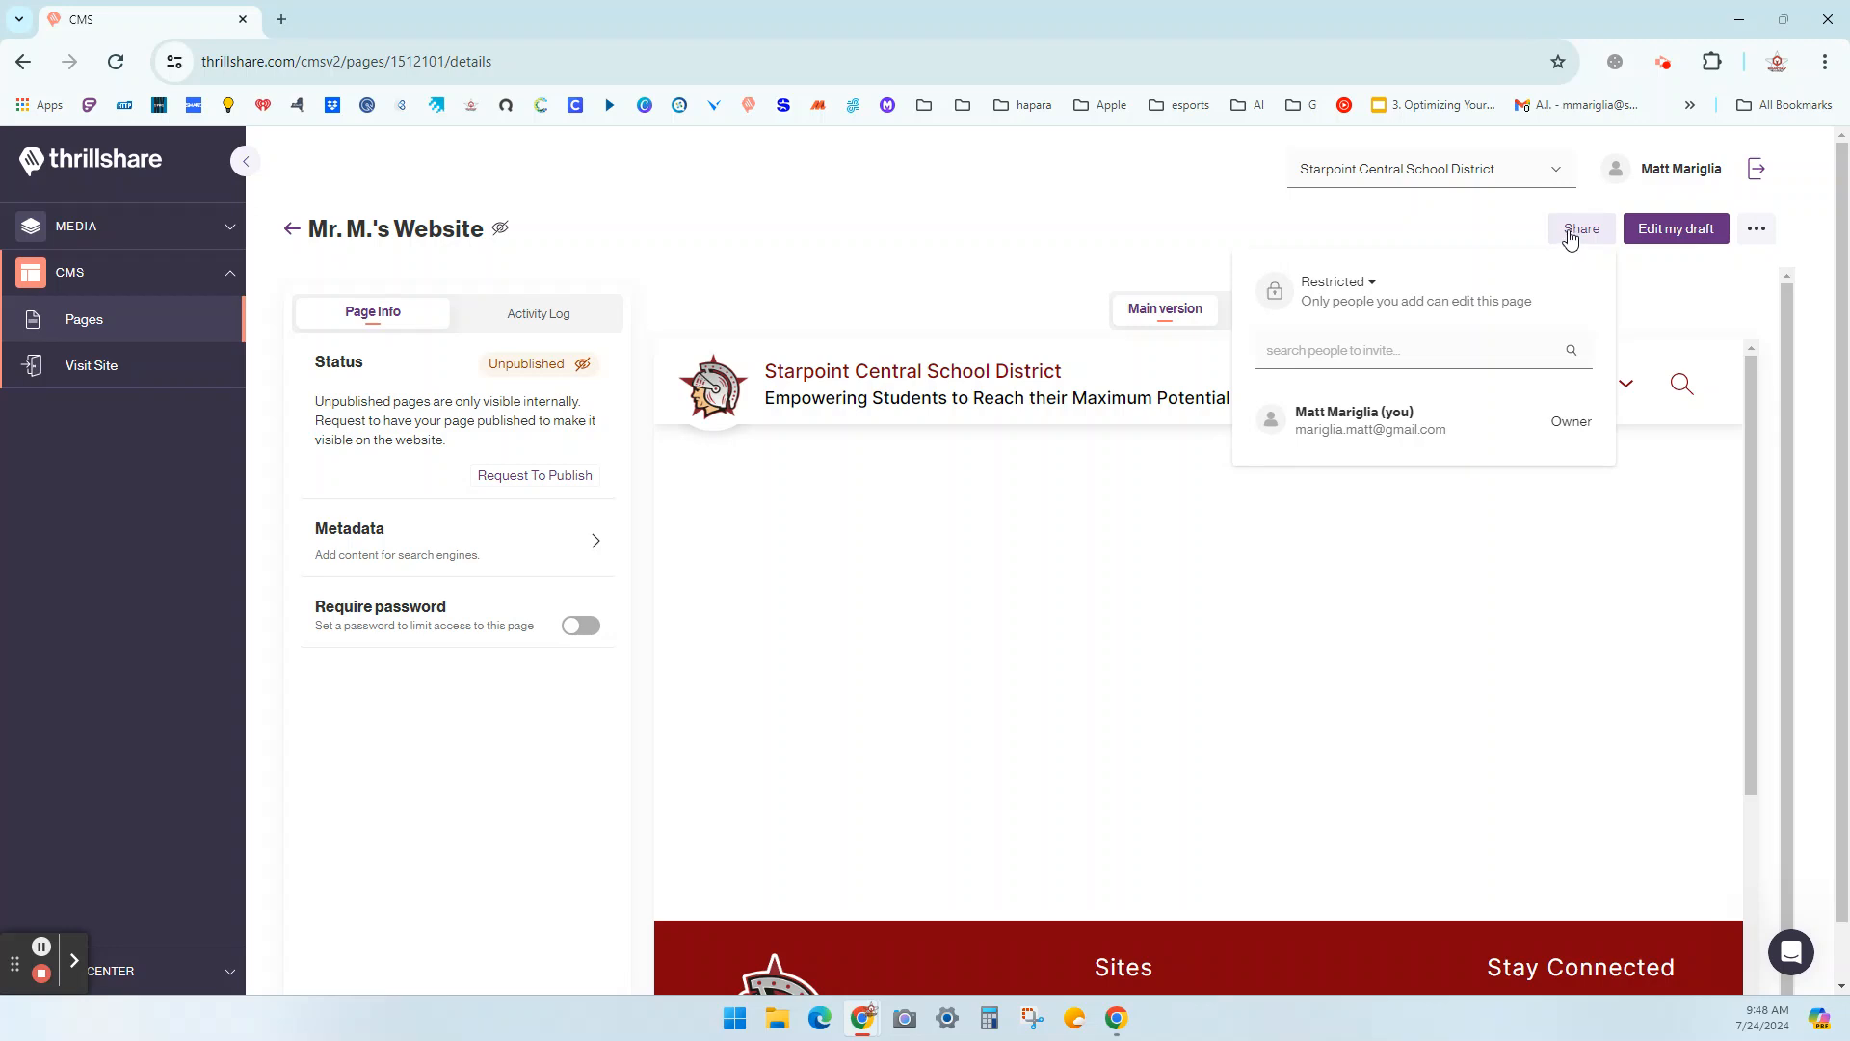
click(1572, 237)
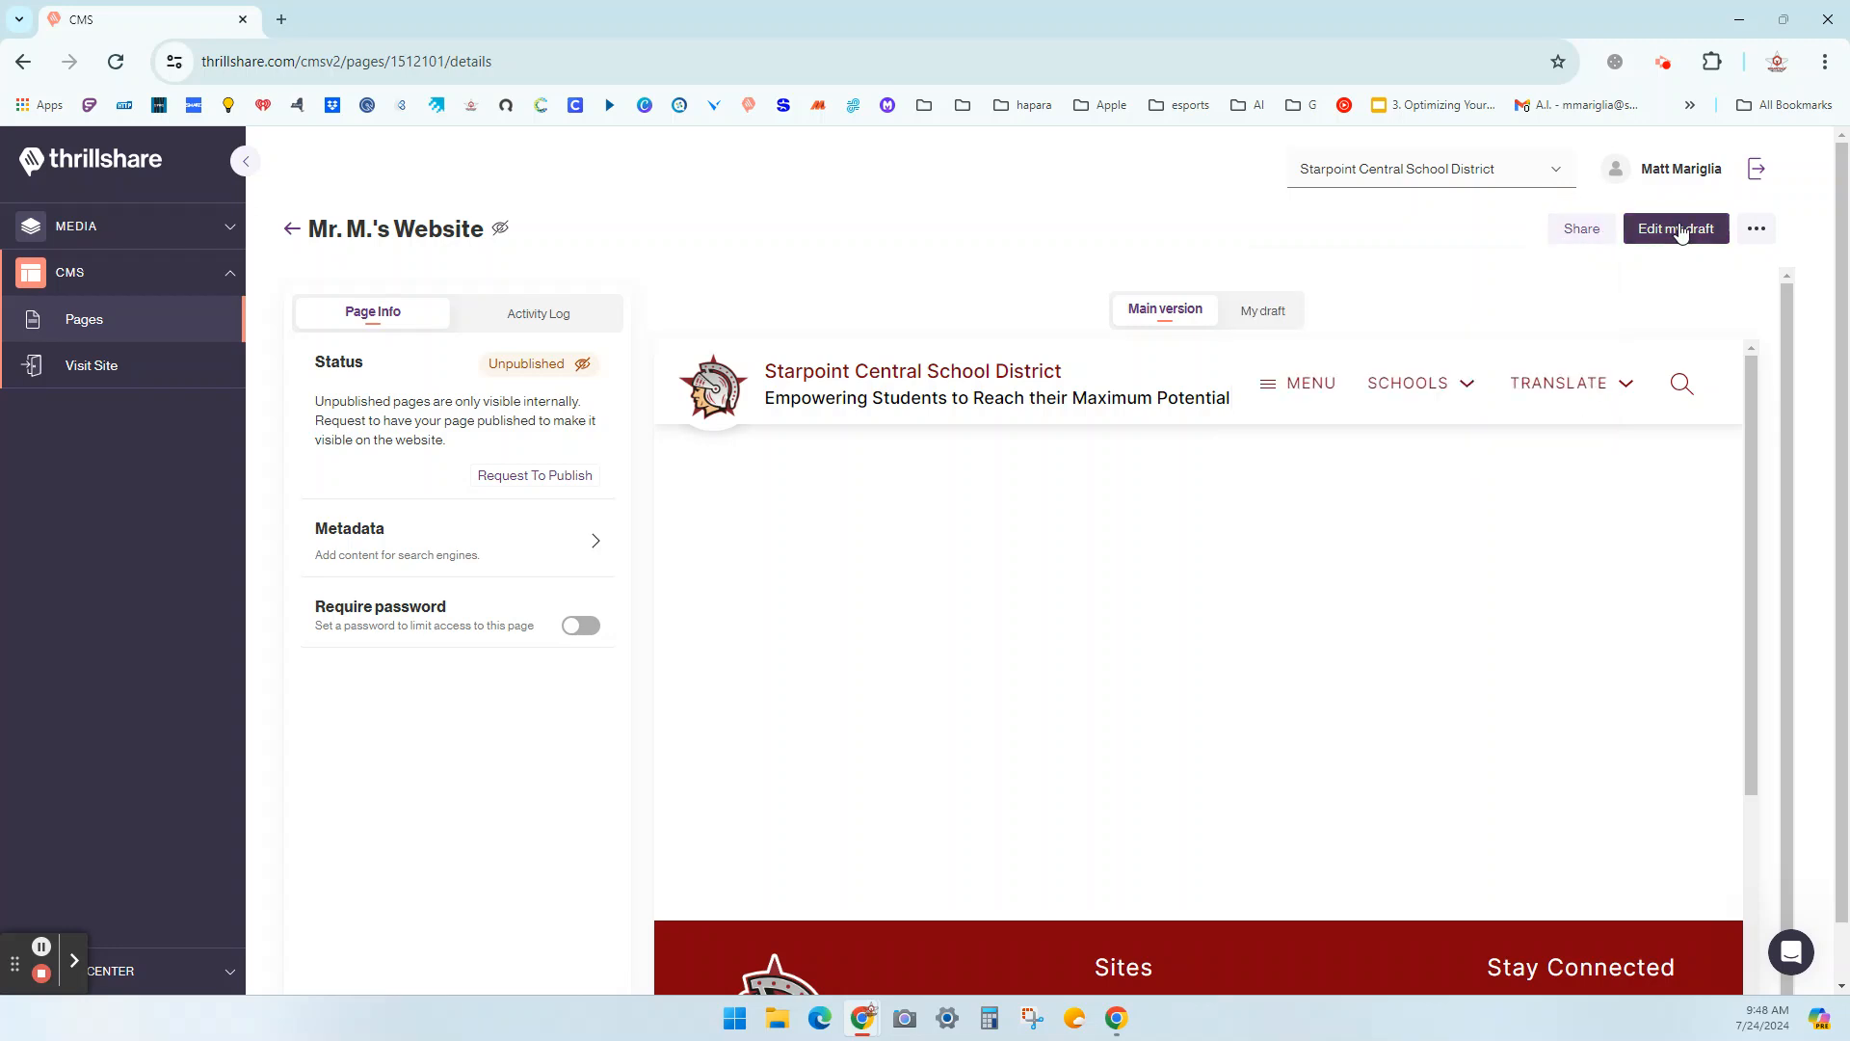
click(1766, 234)
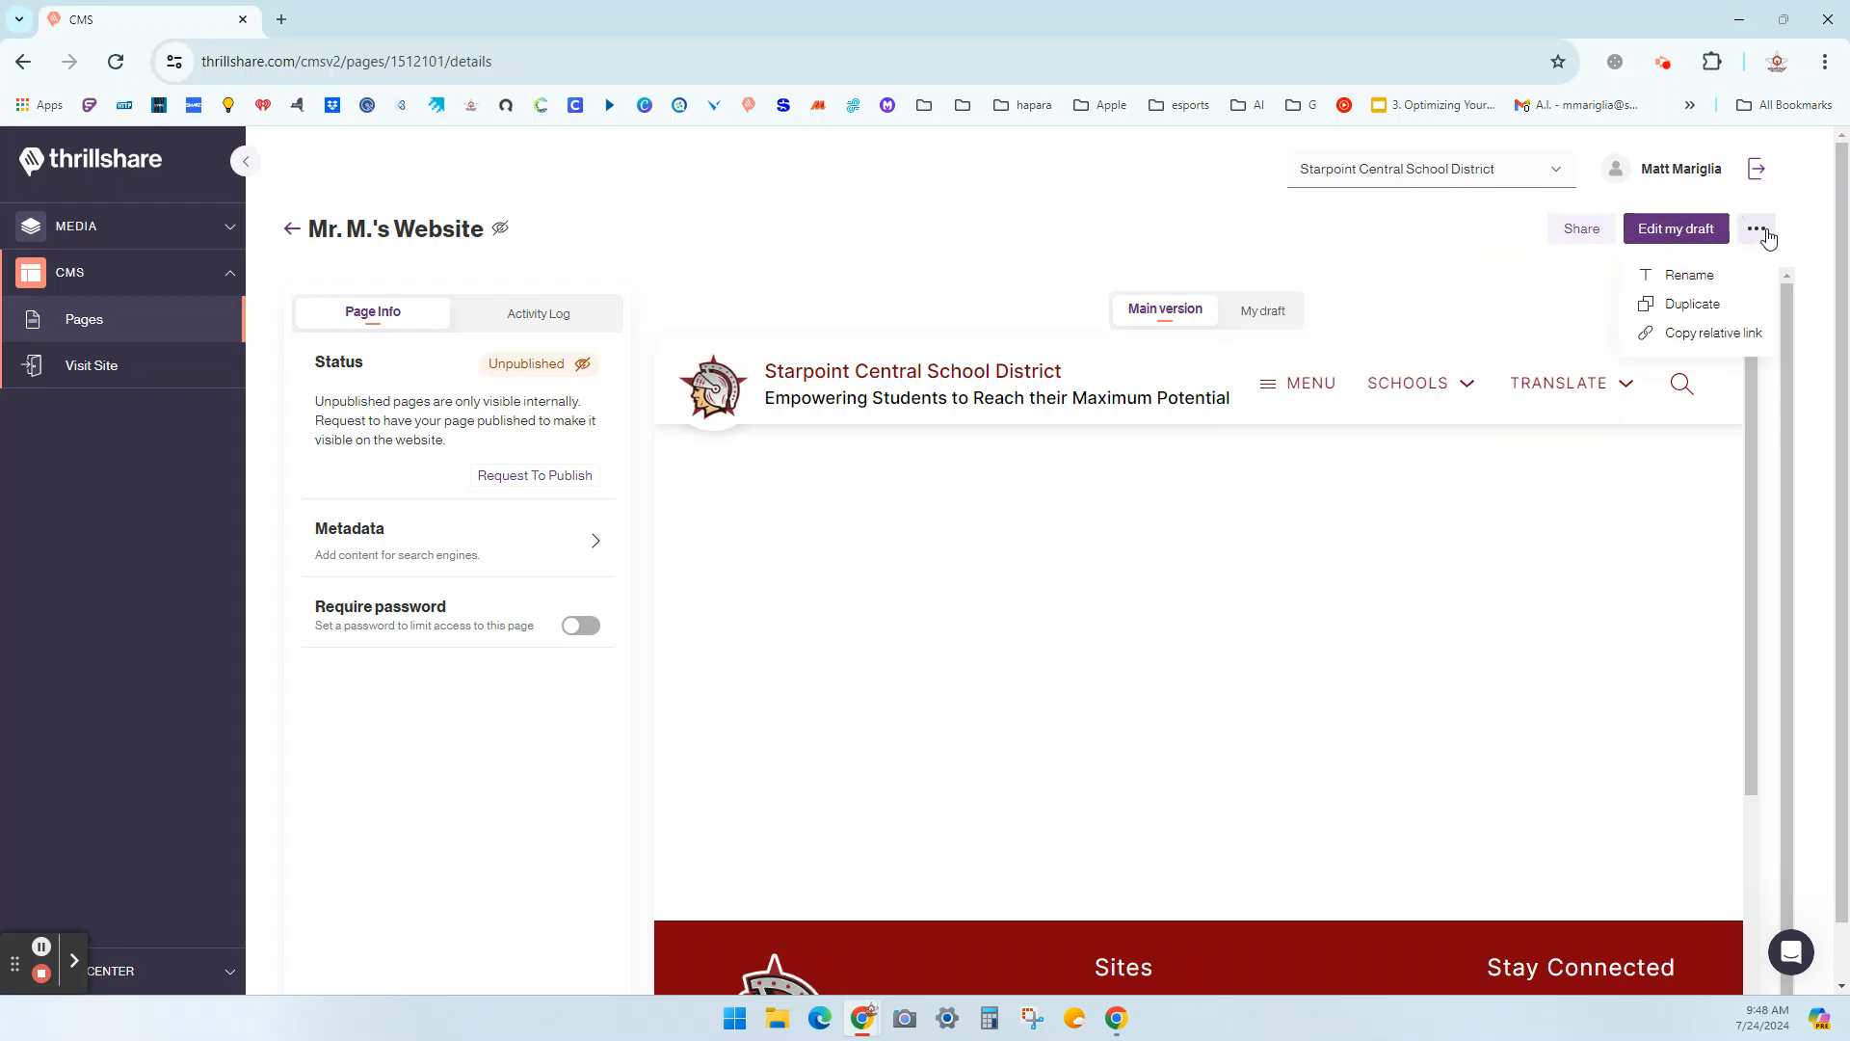
click(1673, 239)
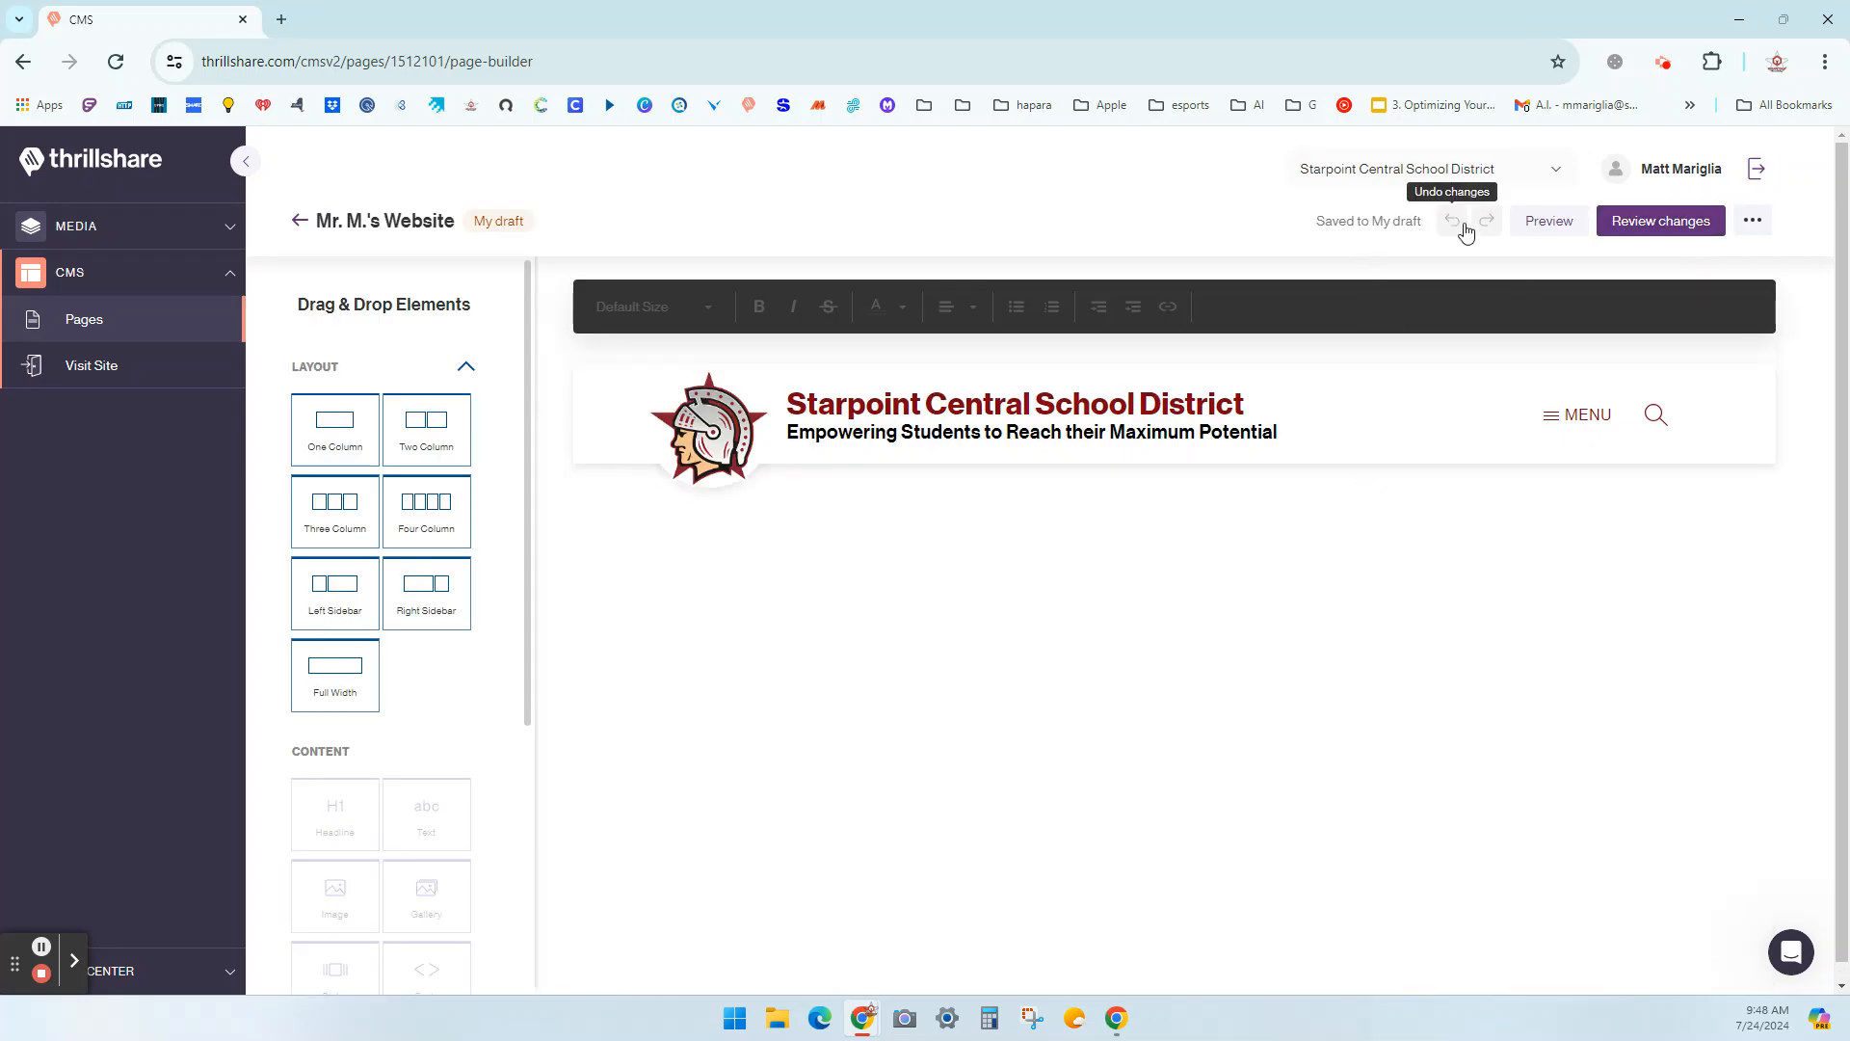
Preview the draft in desktop, tablet and phone formats in both orientations, and check the draft's additional options.
click(1537, 223)
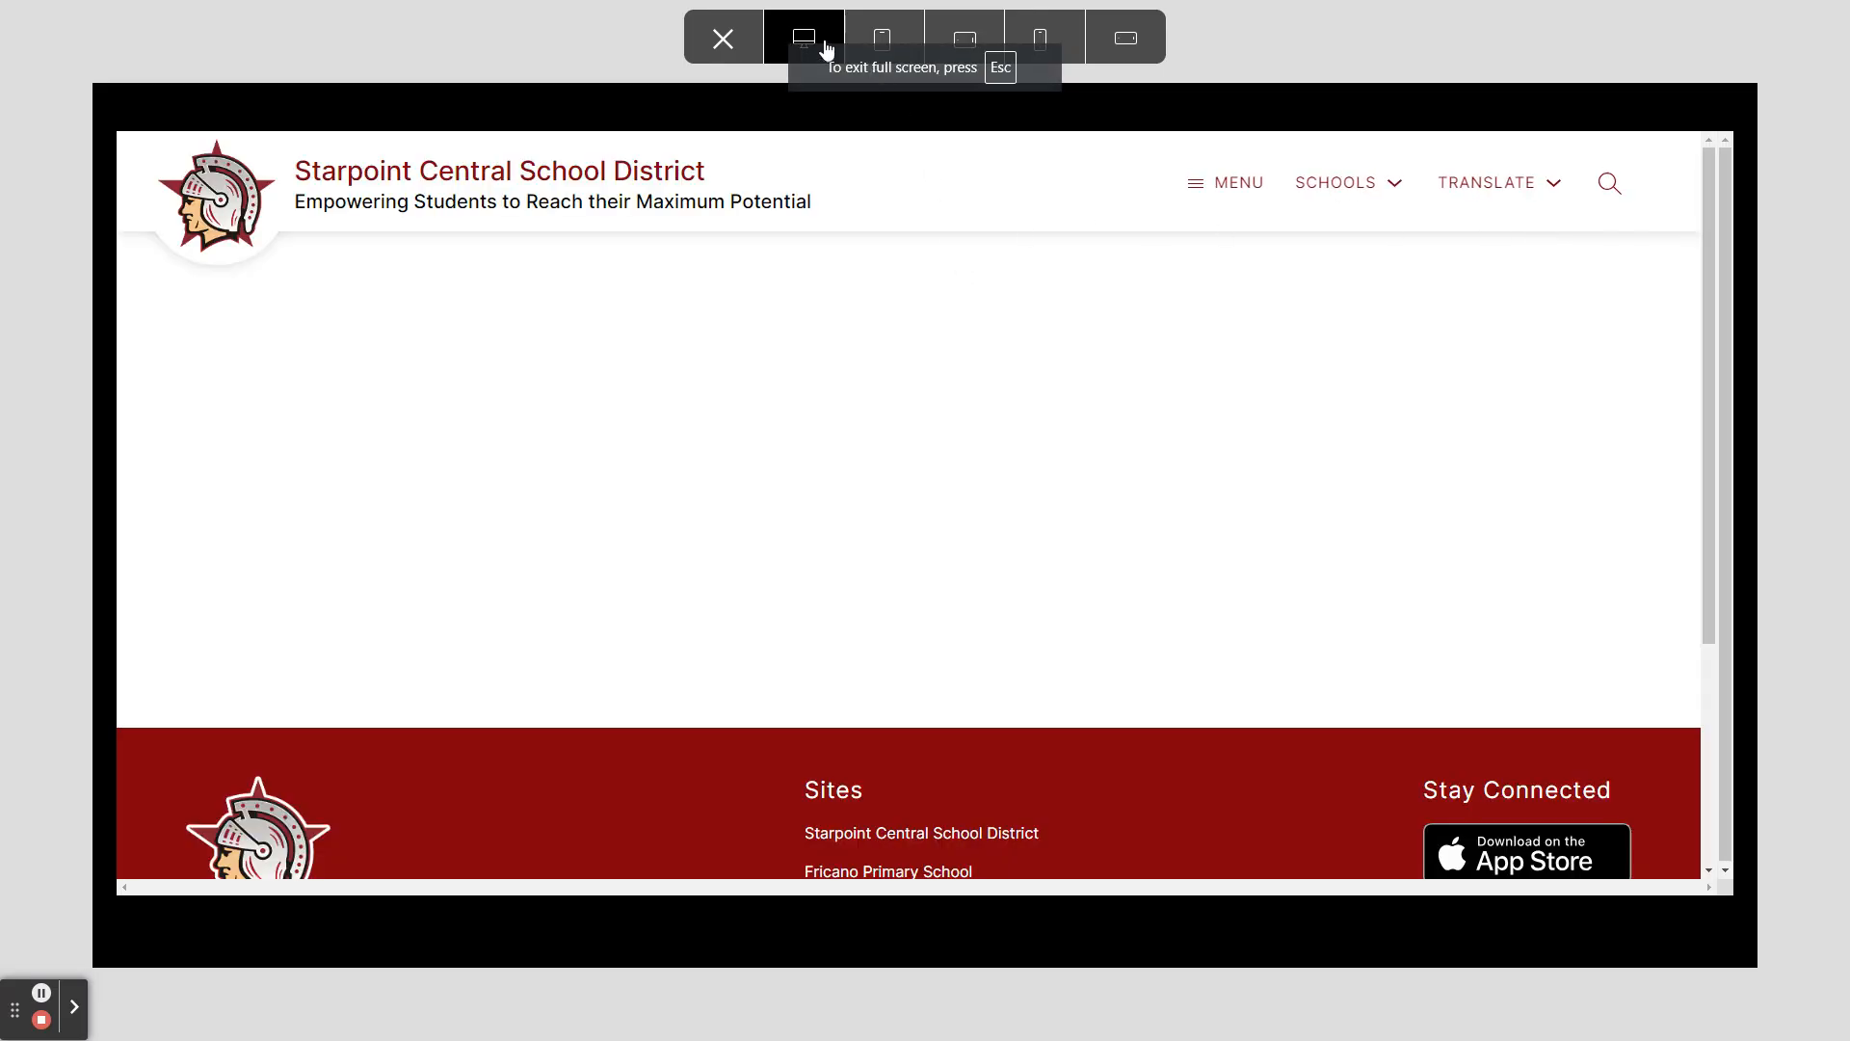
click(897, 43)
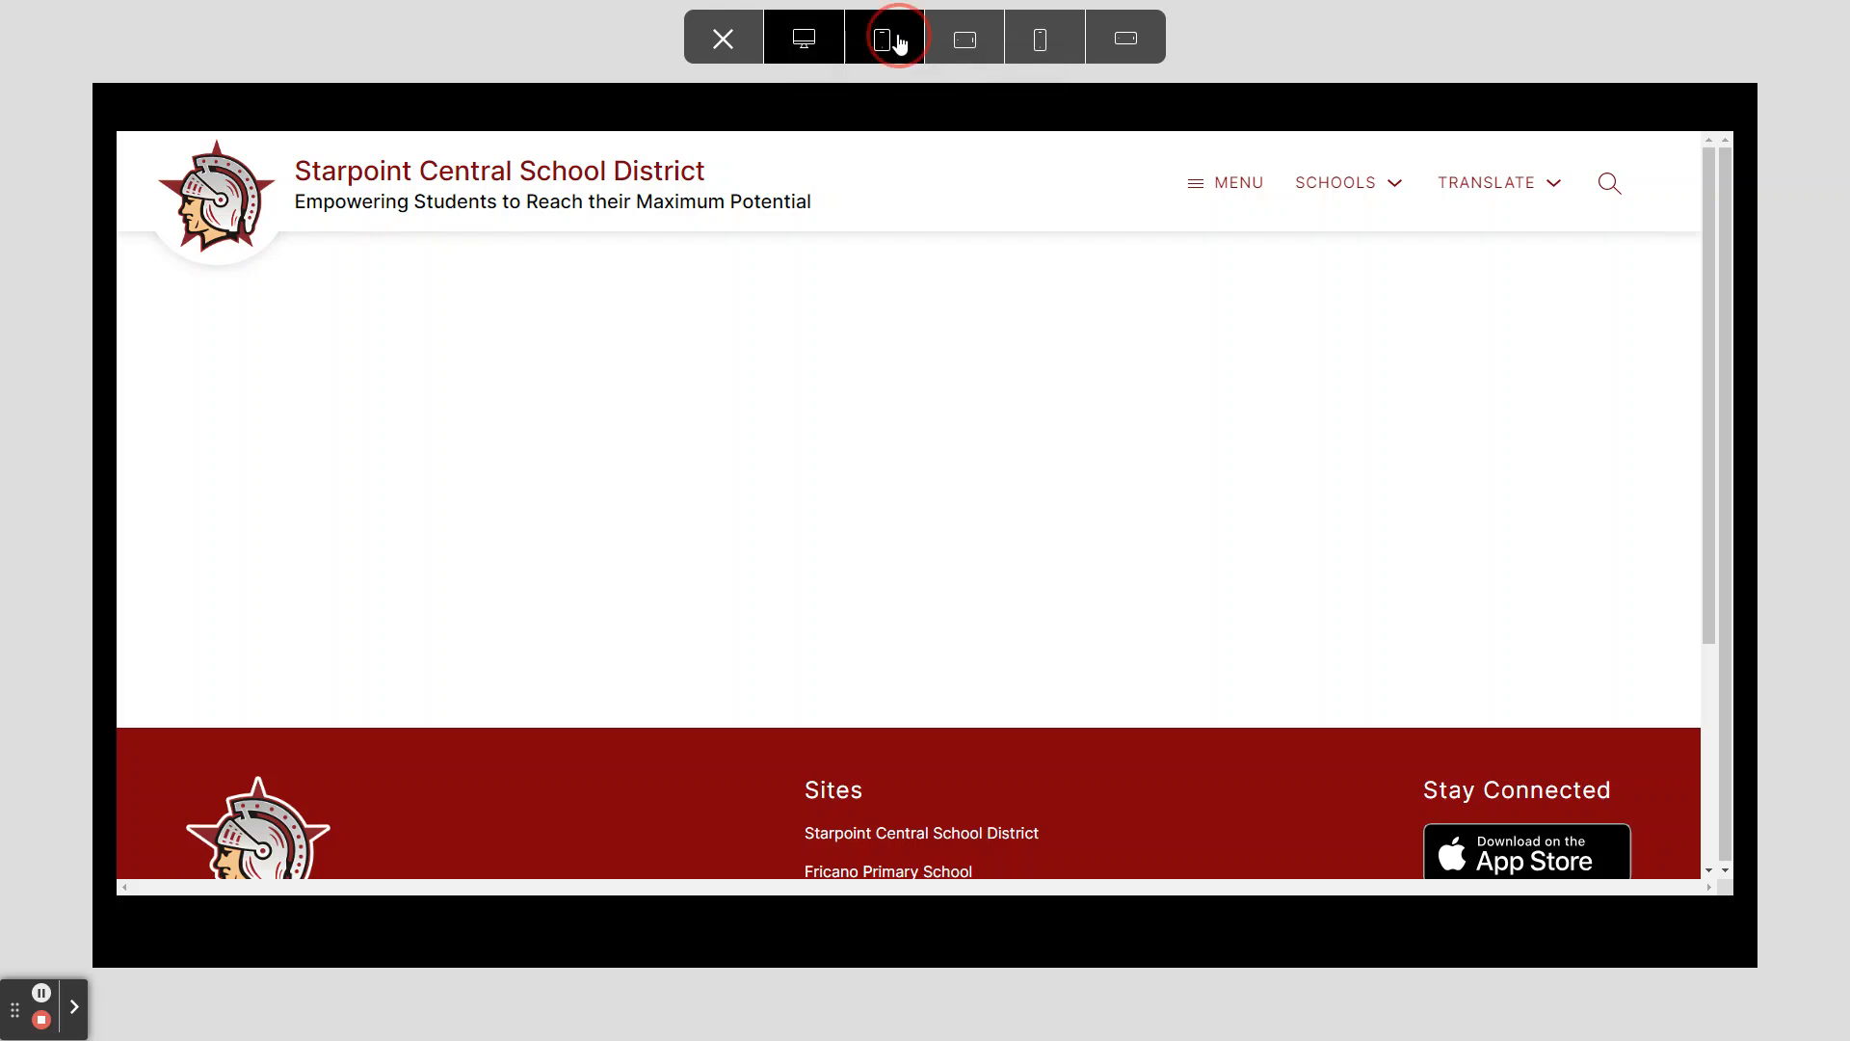
click(968, 43)
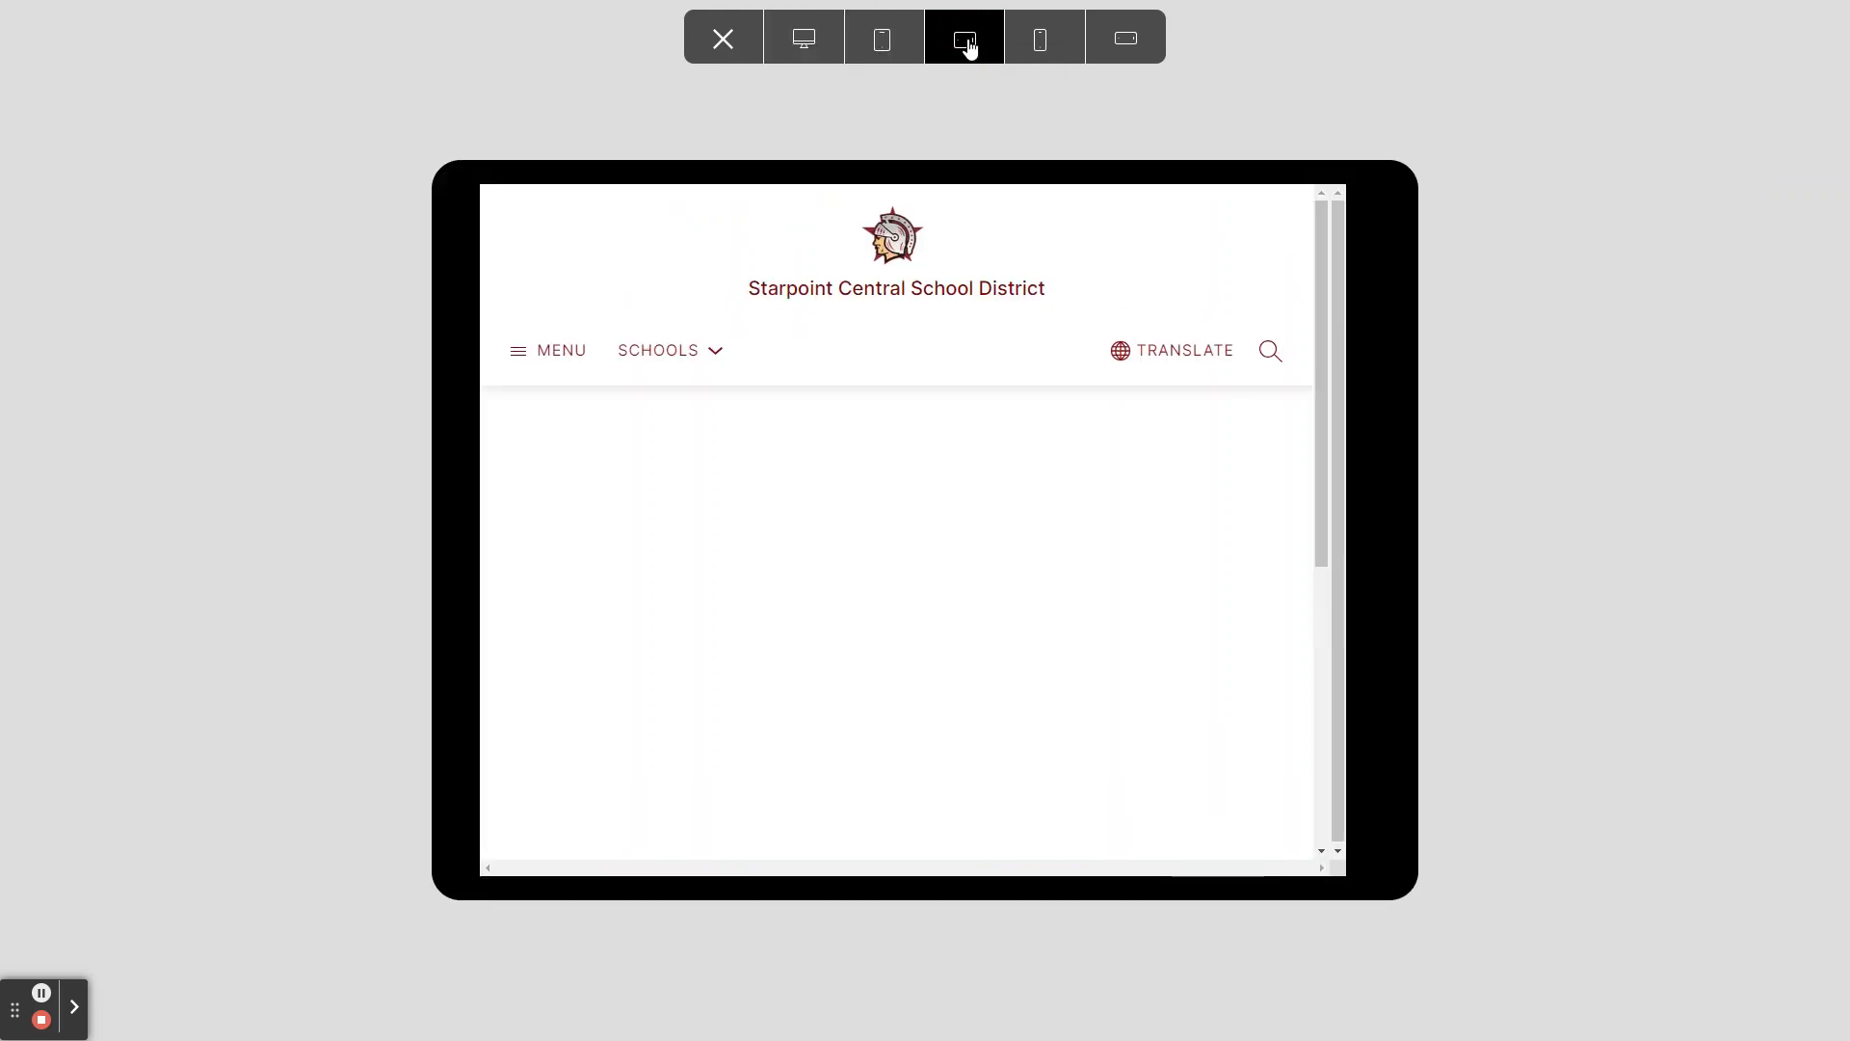
click(1041, 40)
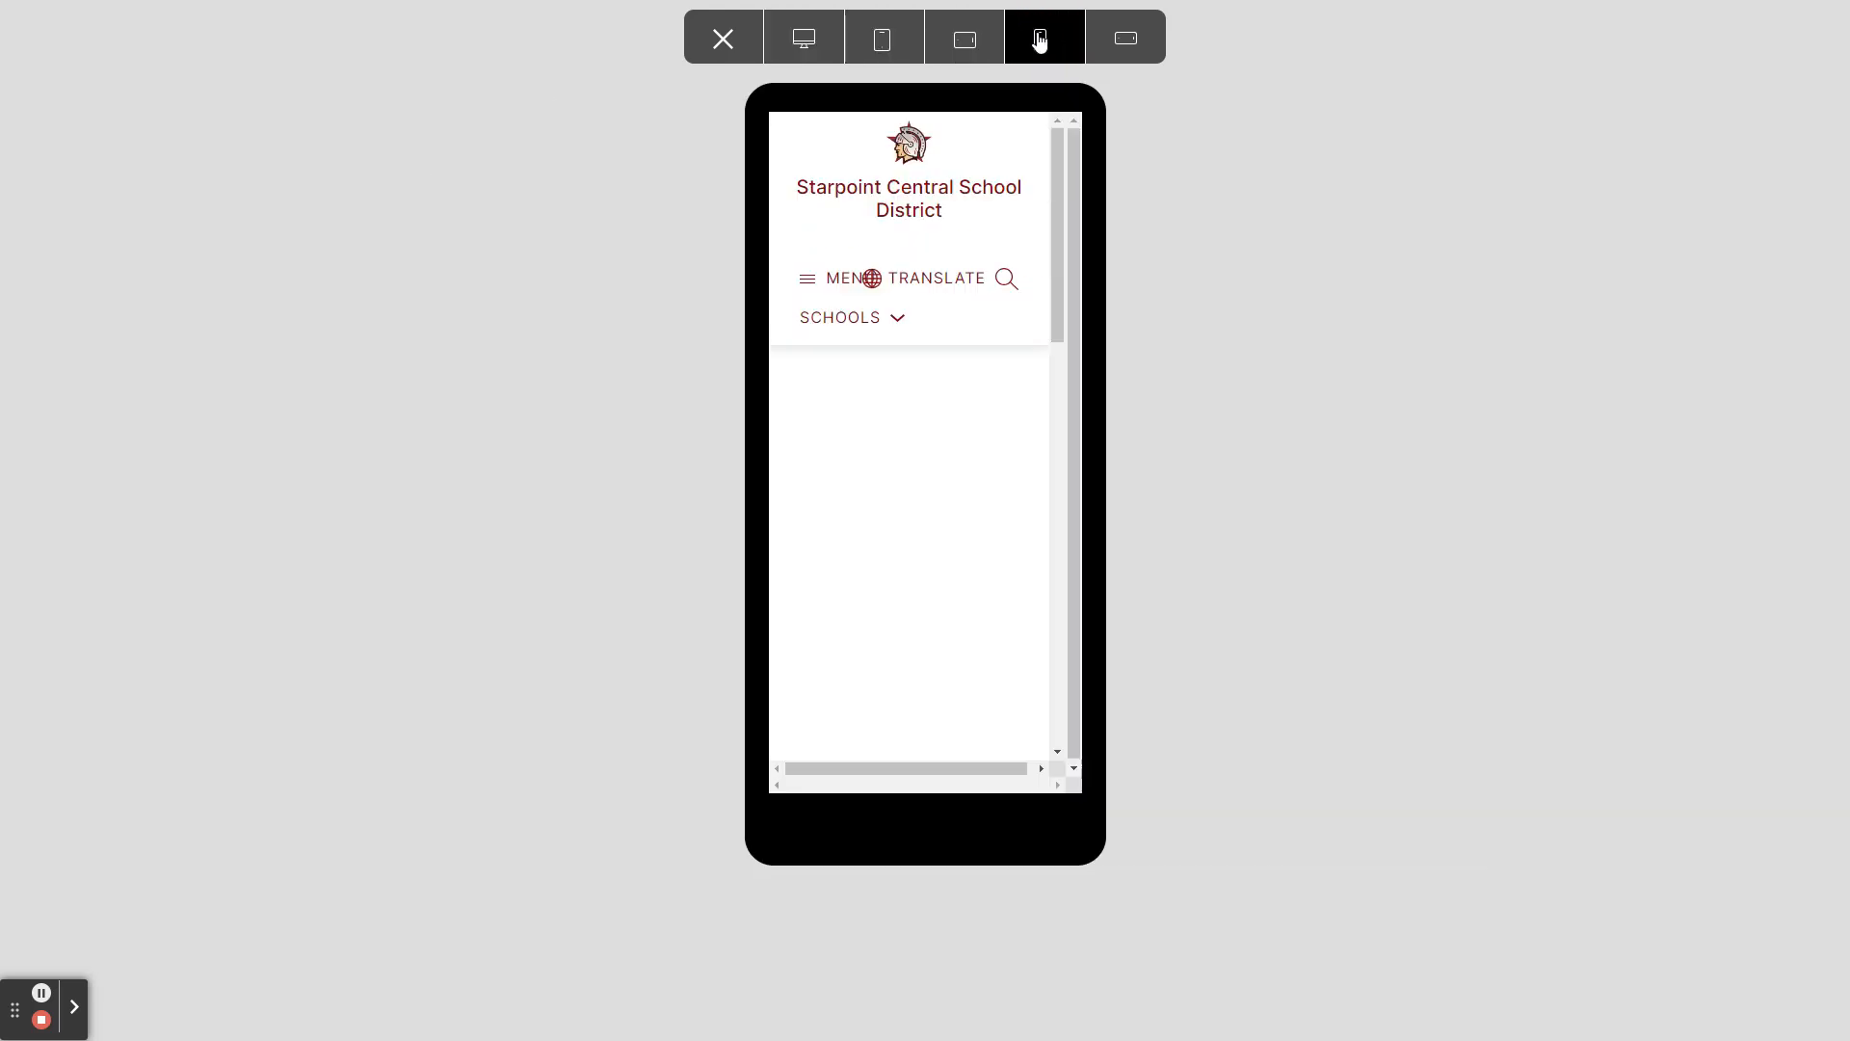
click(1101, 43)
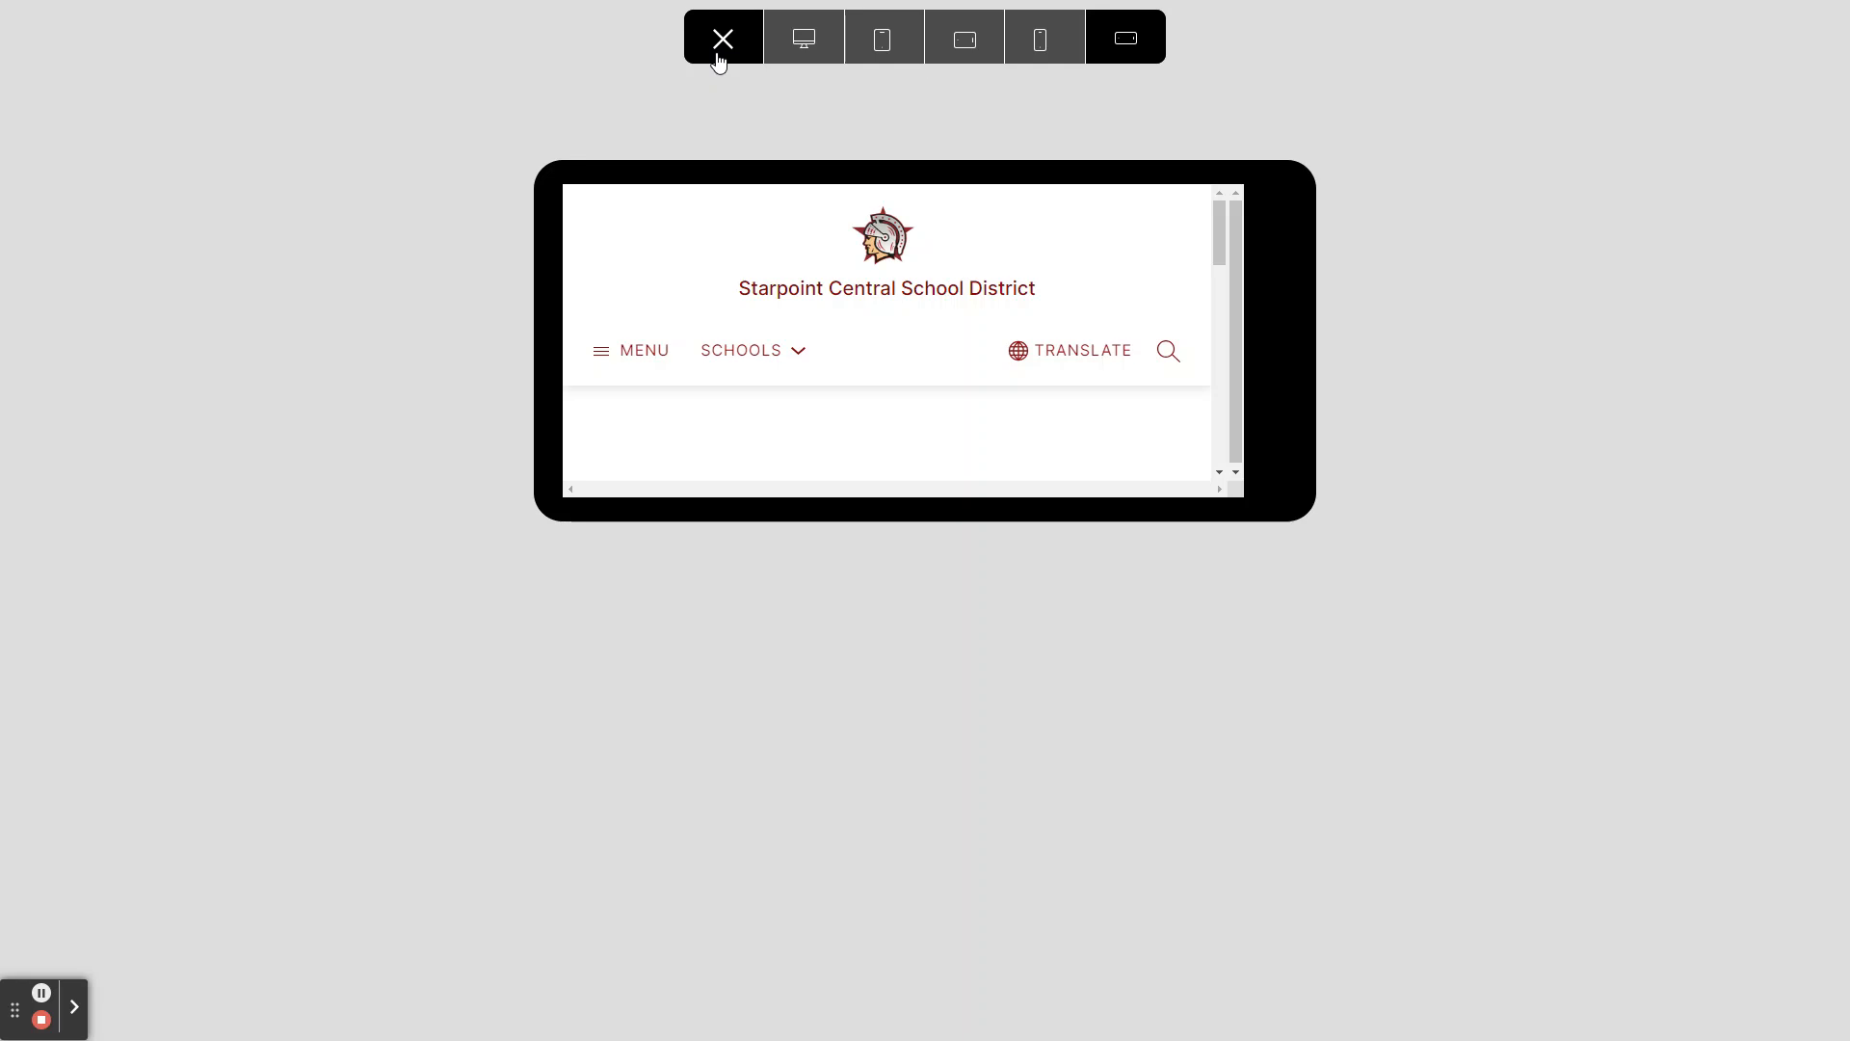
click(718, 57)
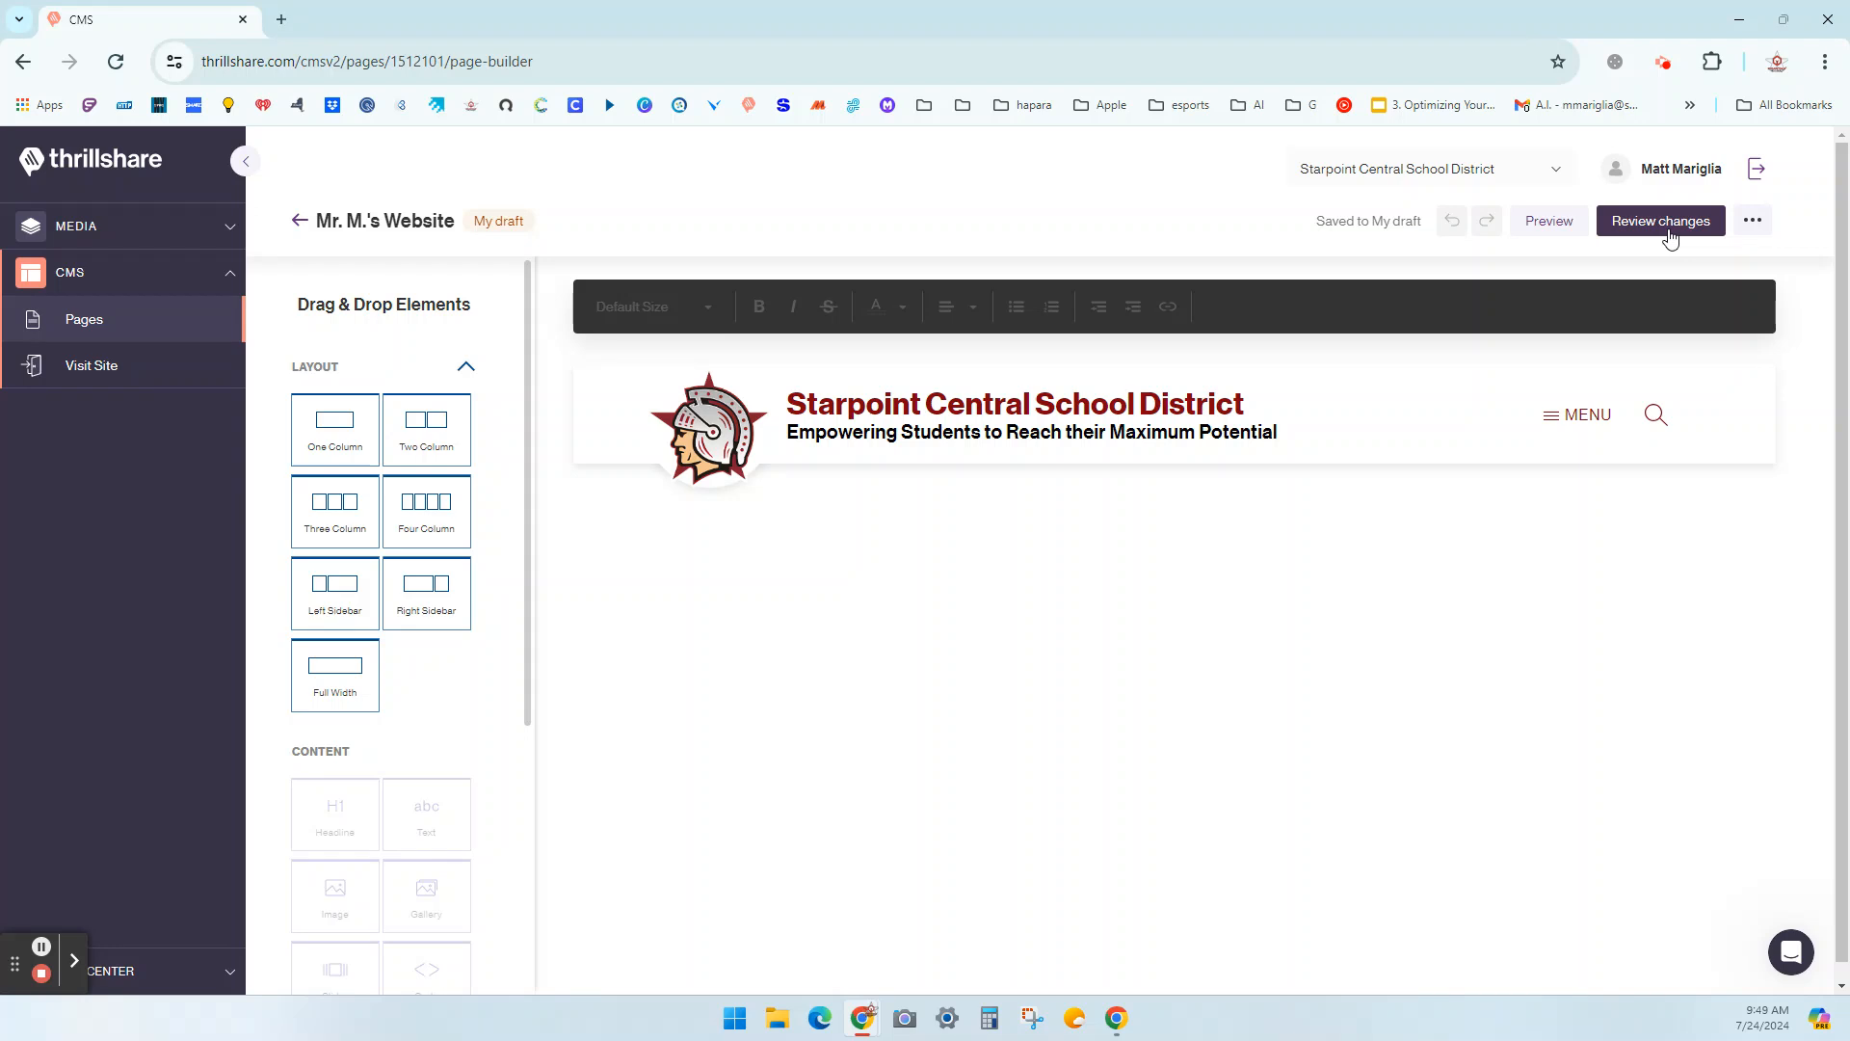
click(1751, 233)
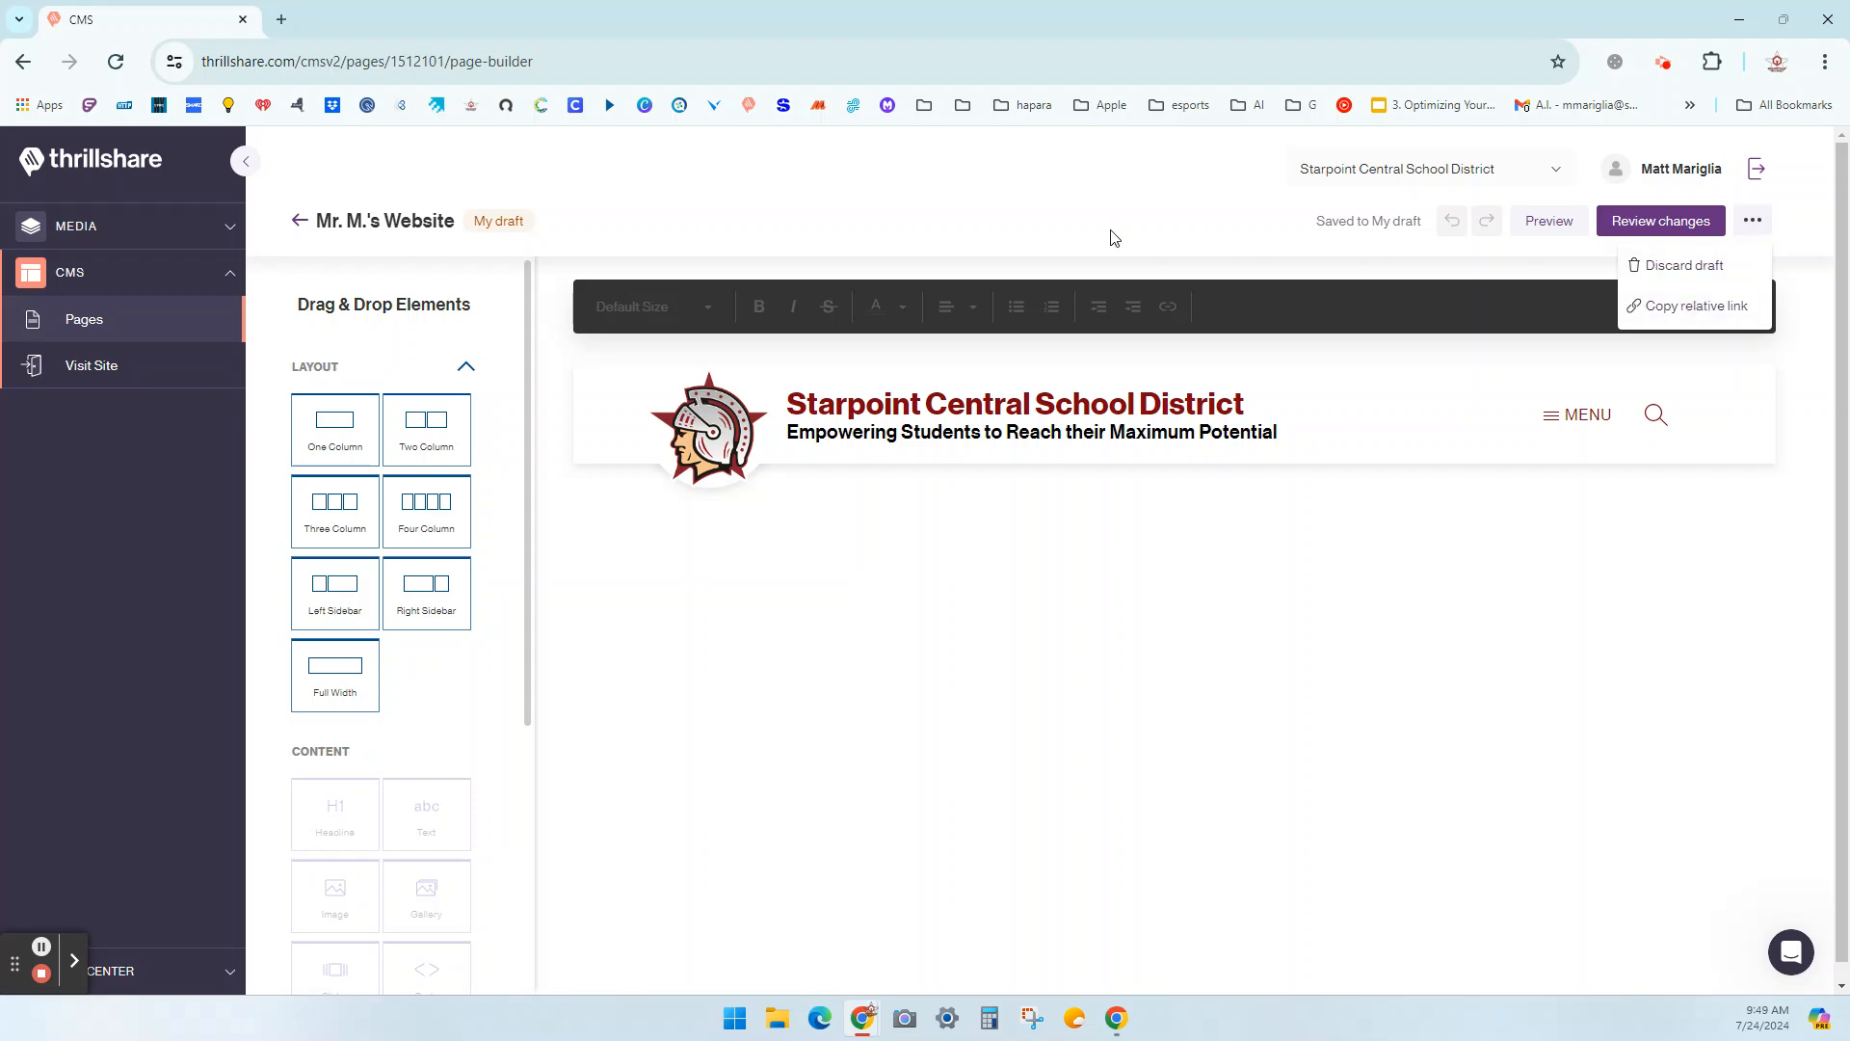
click(1753, 222)
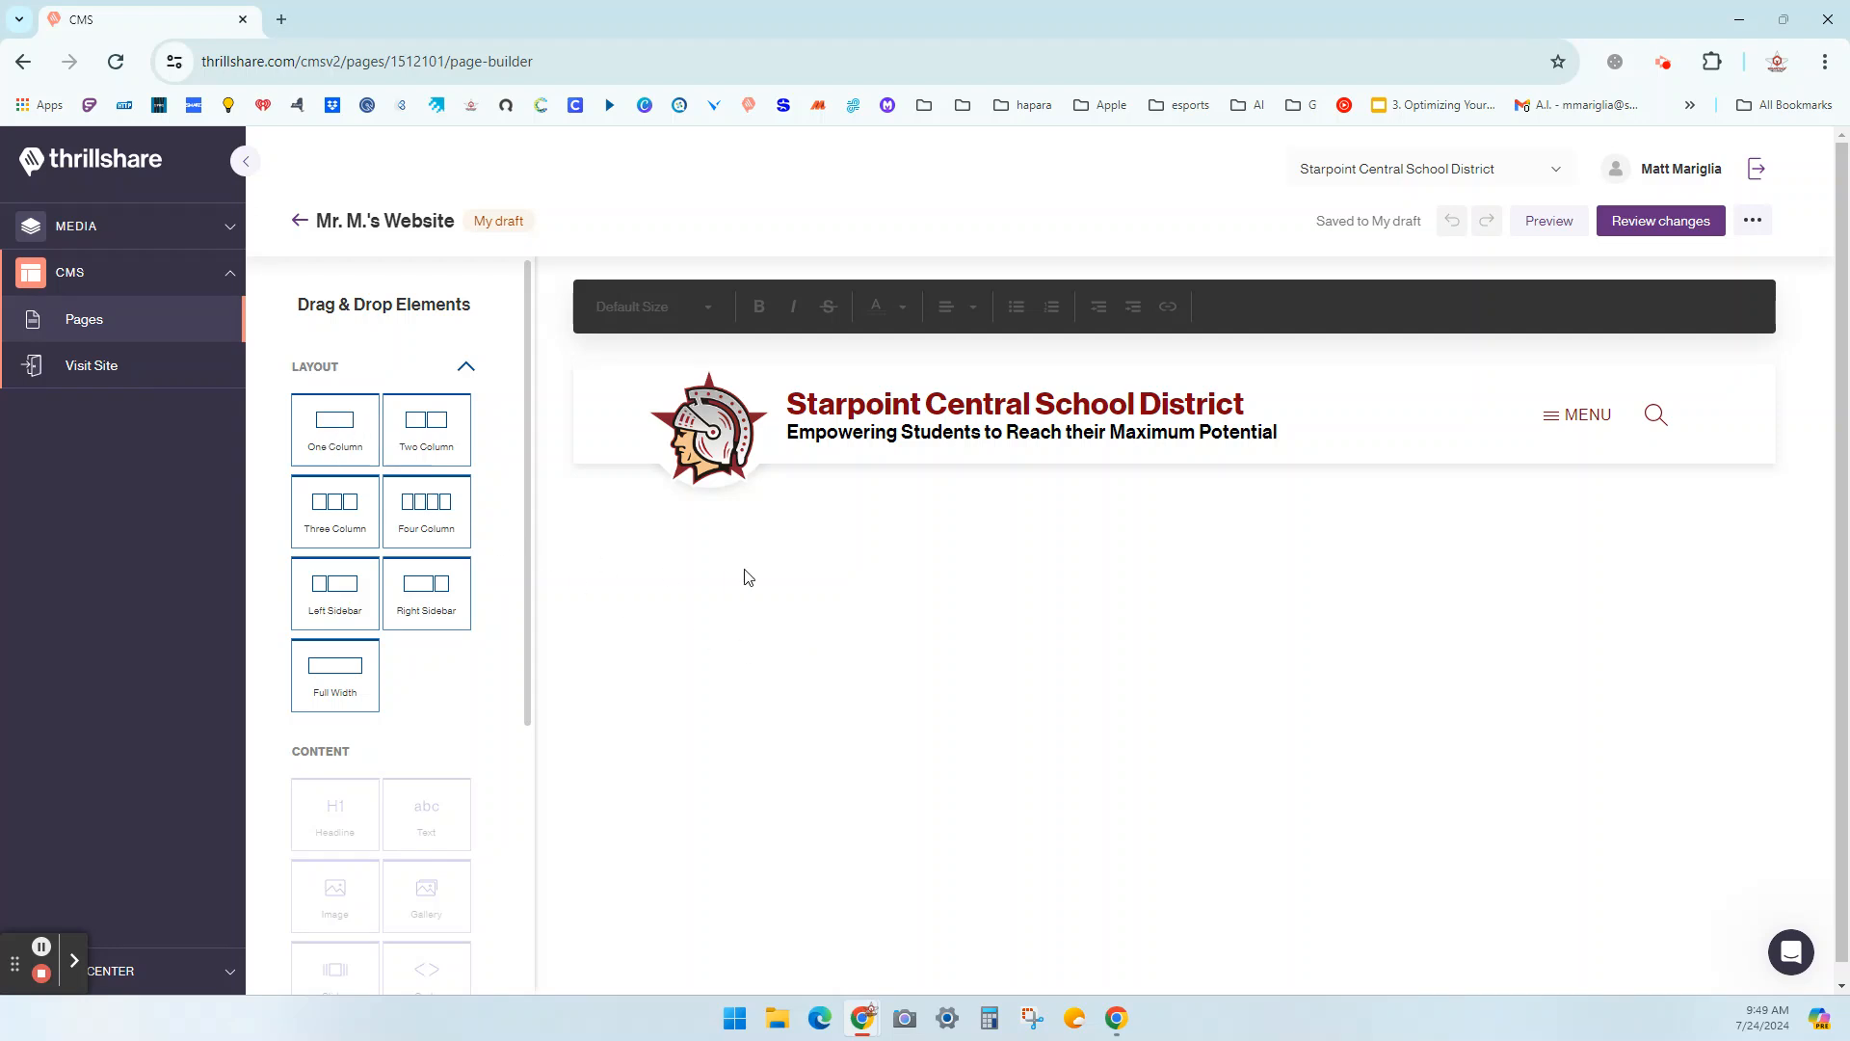
Add a one-column layout below the page header and a two-column layout beneath it.
scroll(366, 482, down, 5)
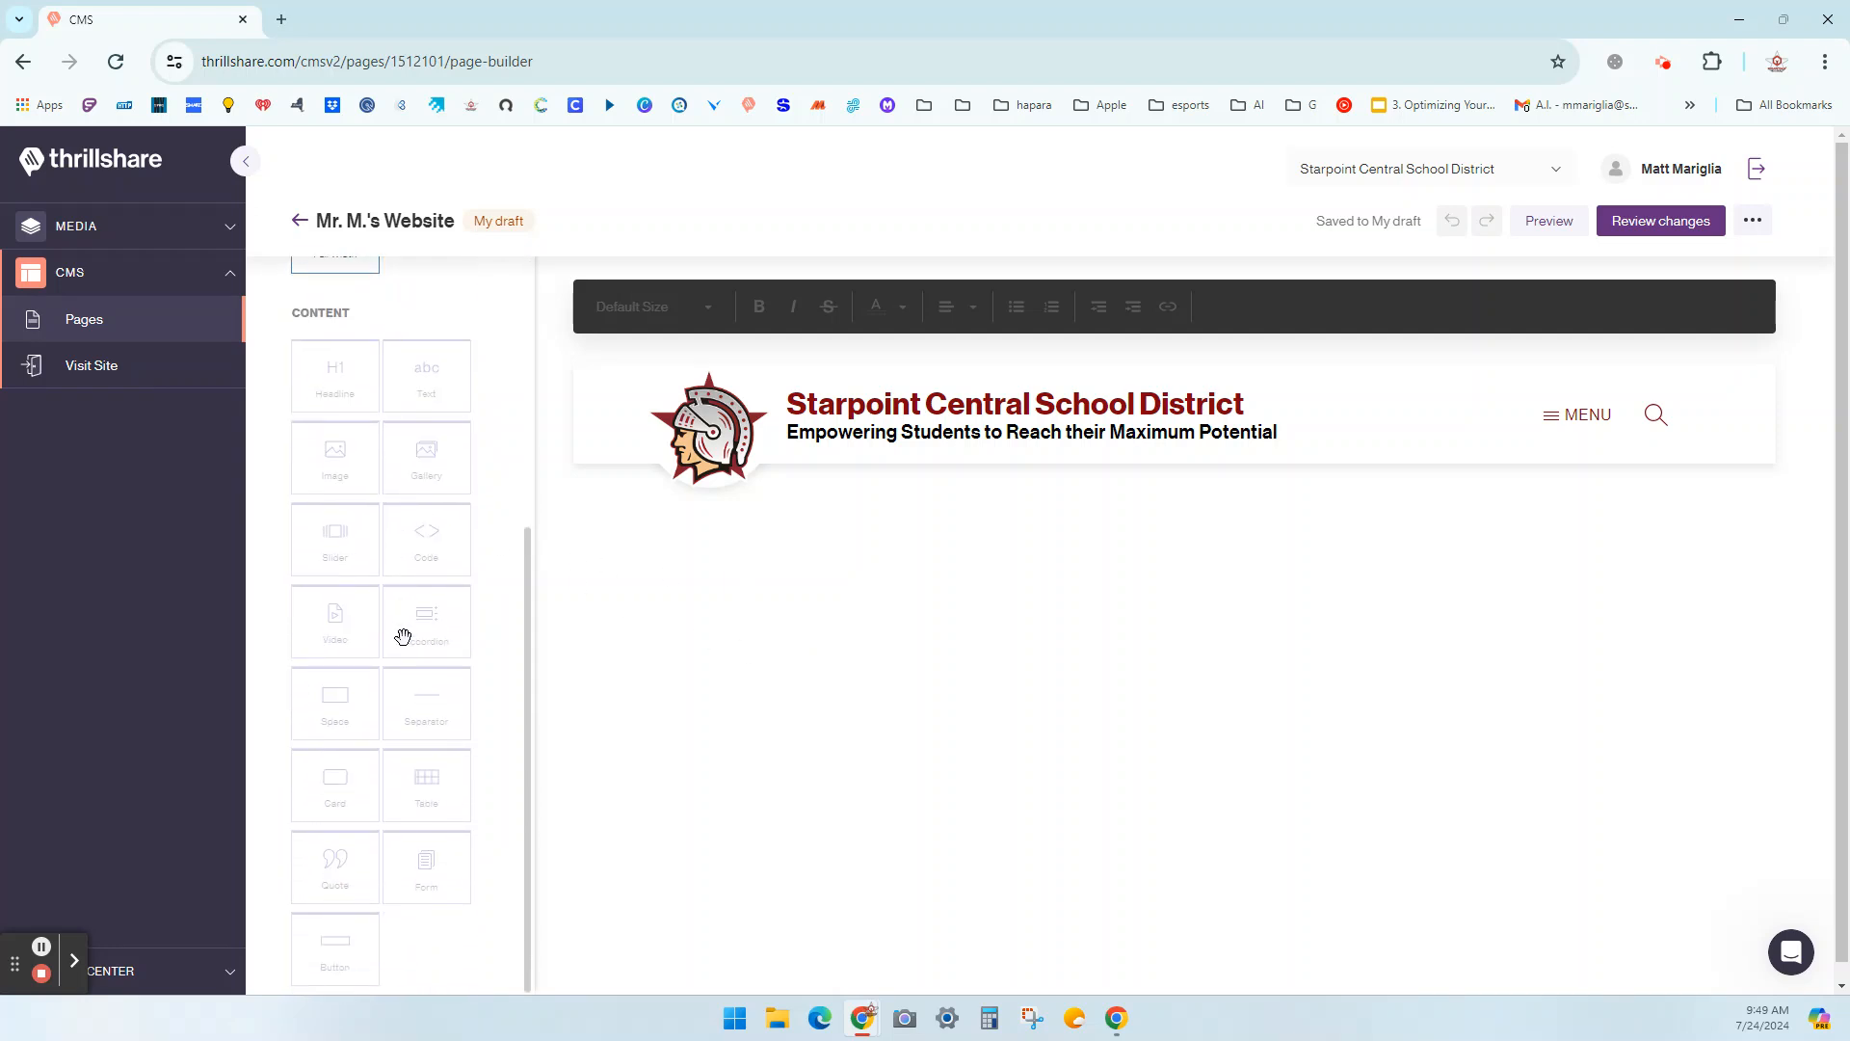
scroll(403, 638, up, 5)
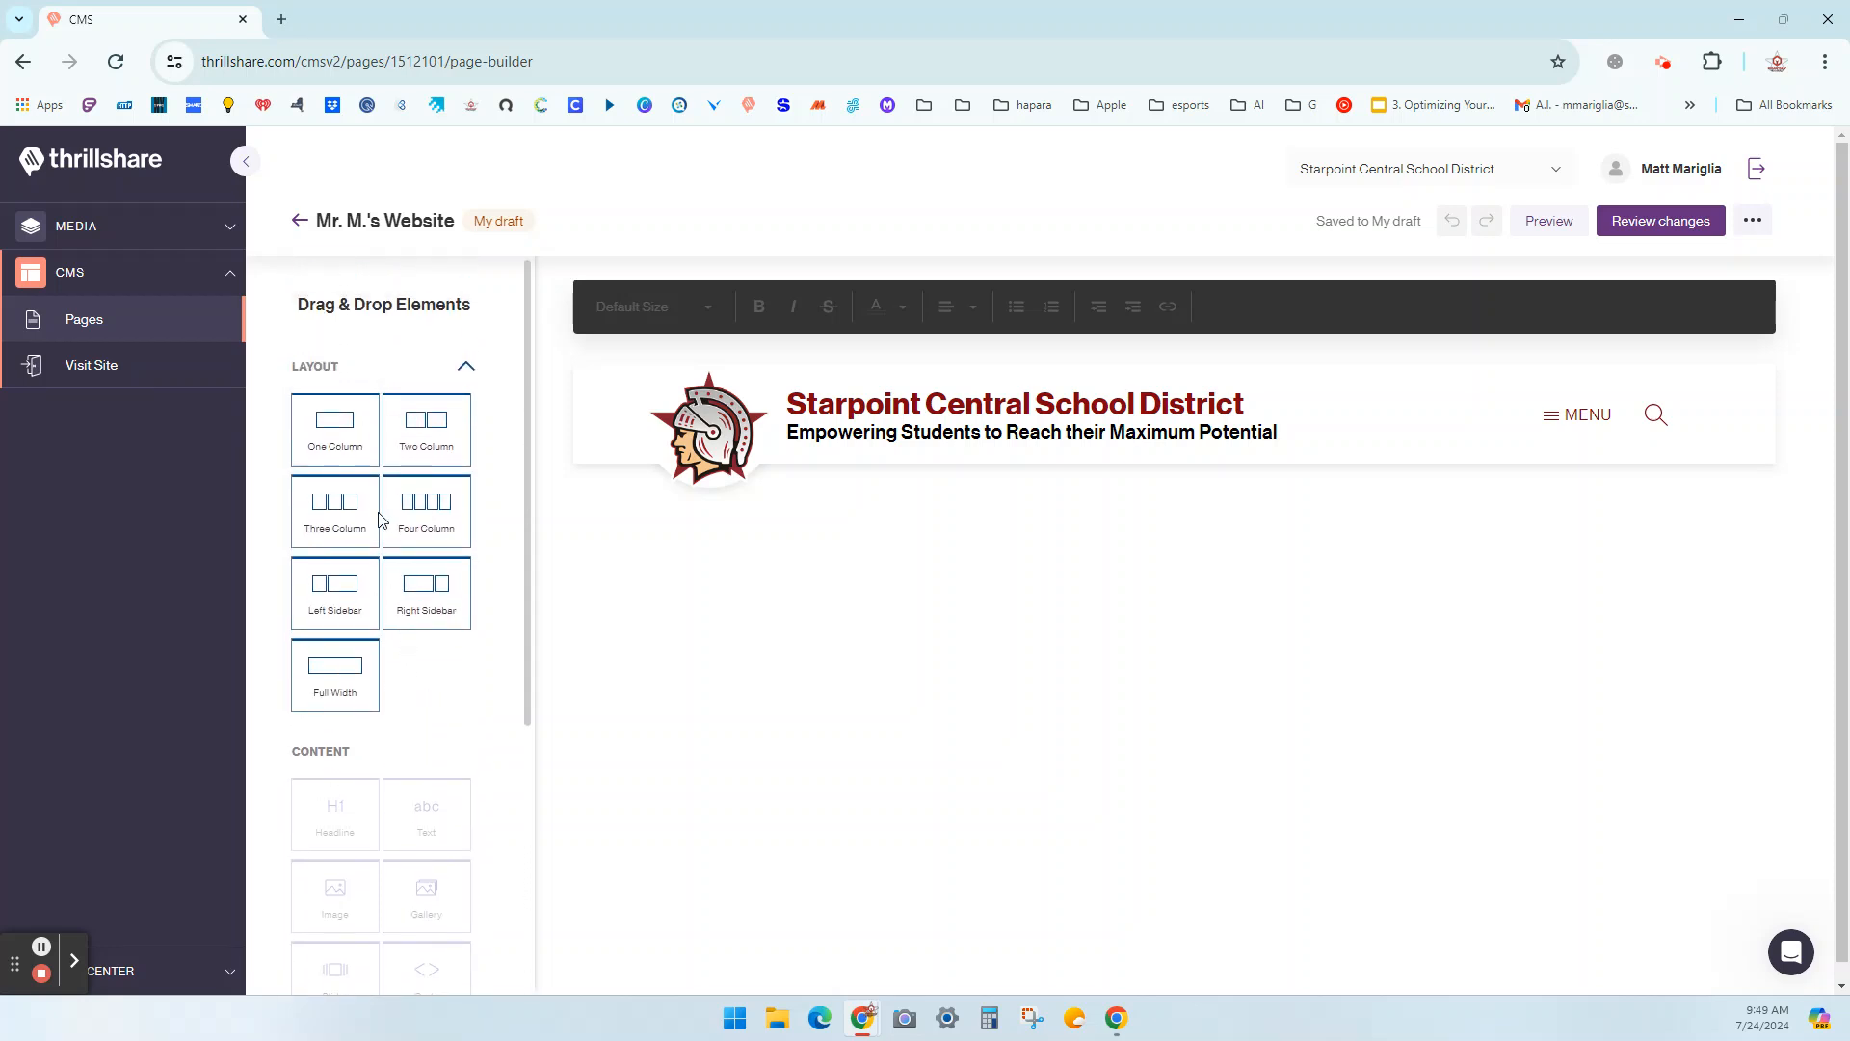
drag(333, 429, 1020, 591)
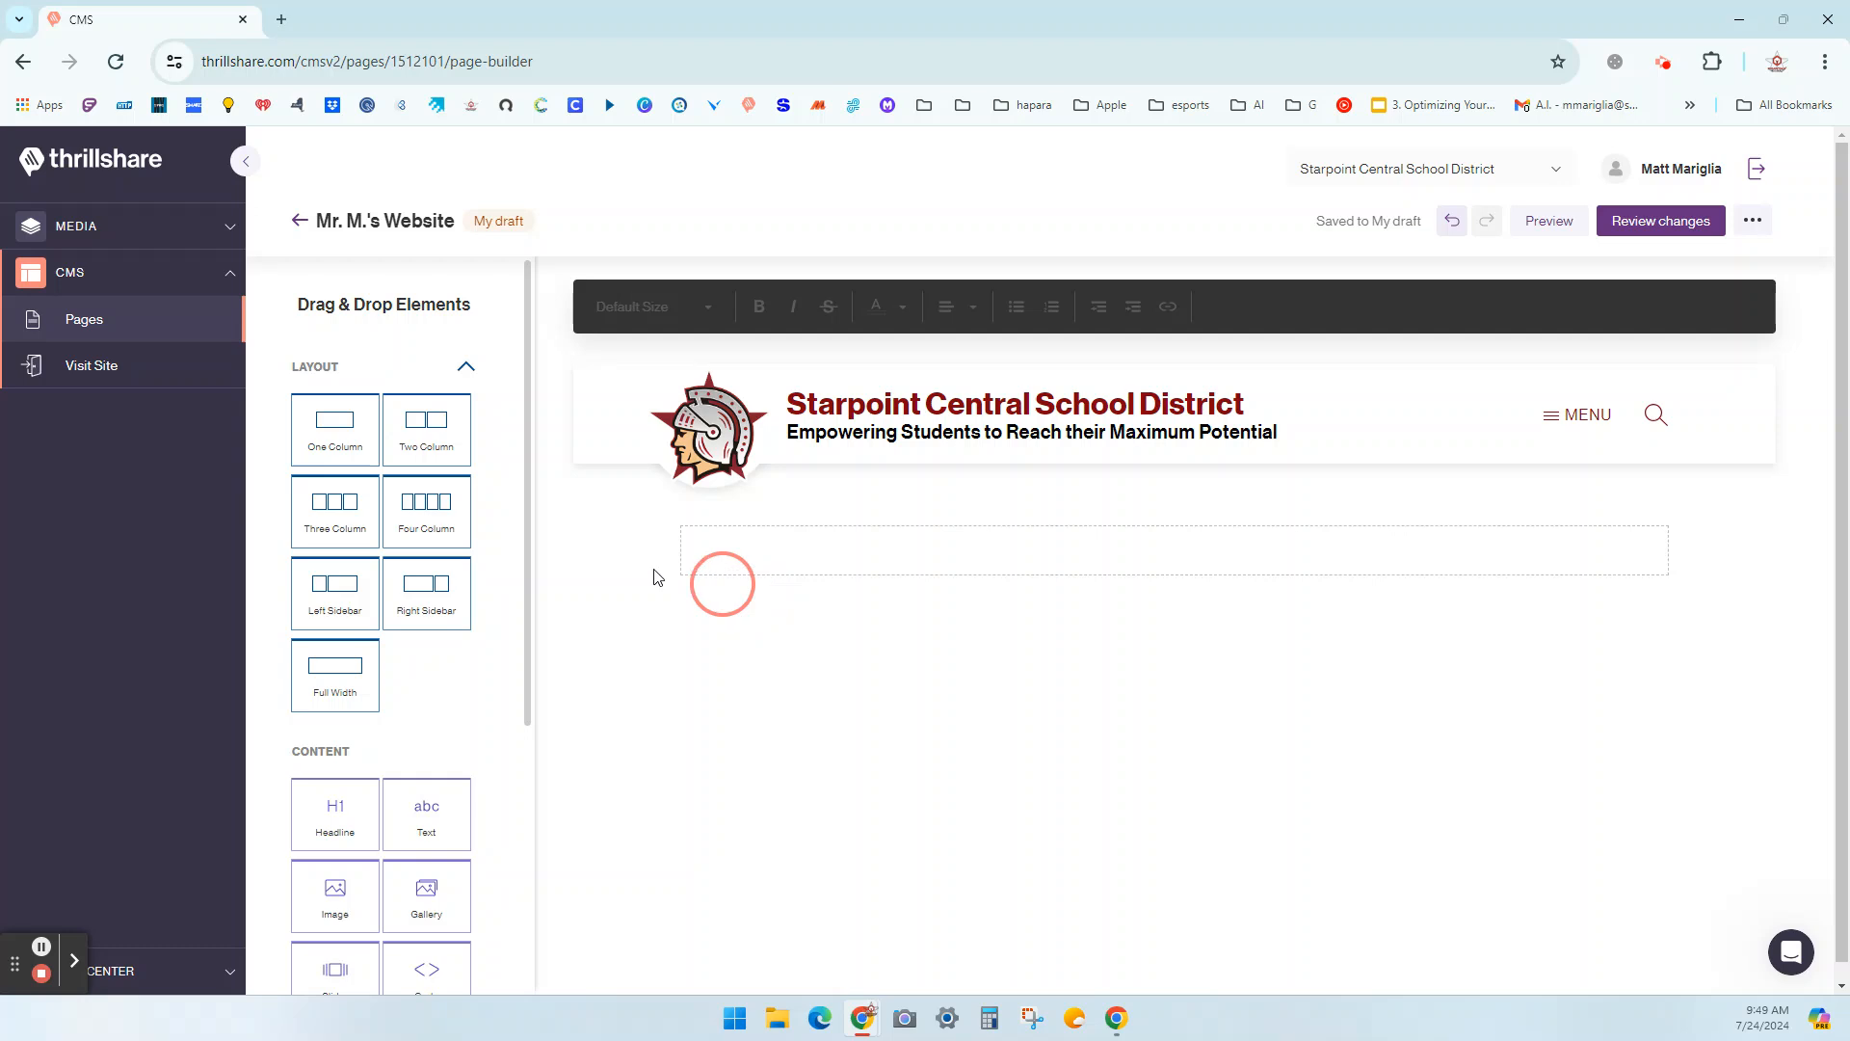
drag(440, 434, 979, 691)
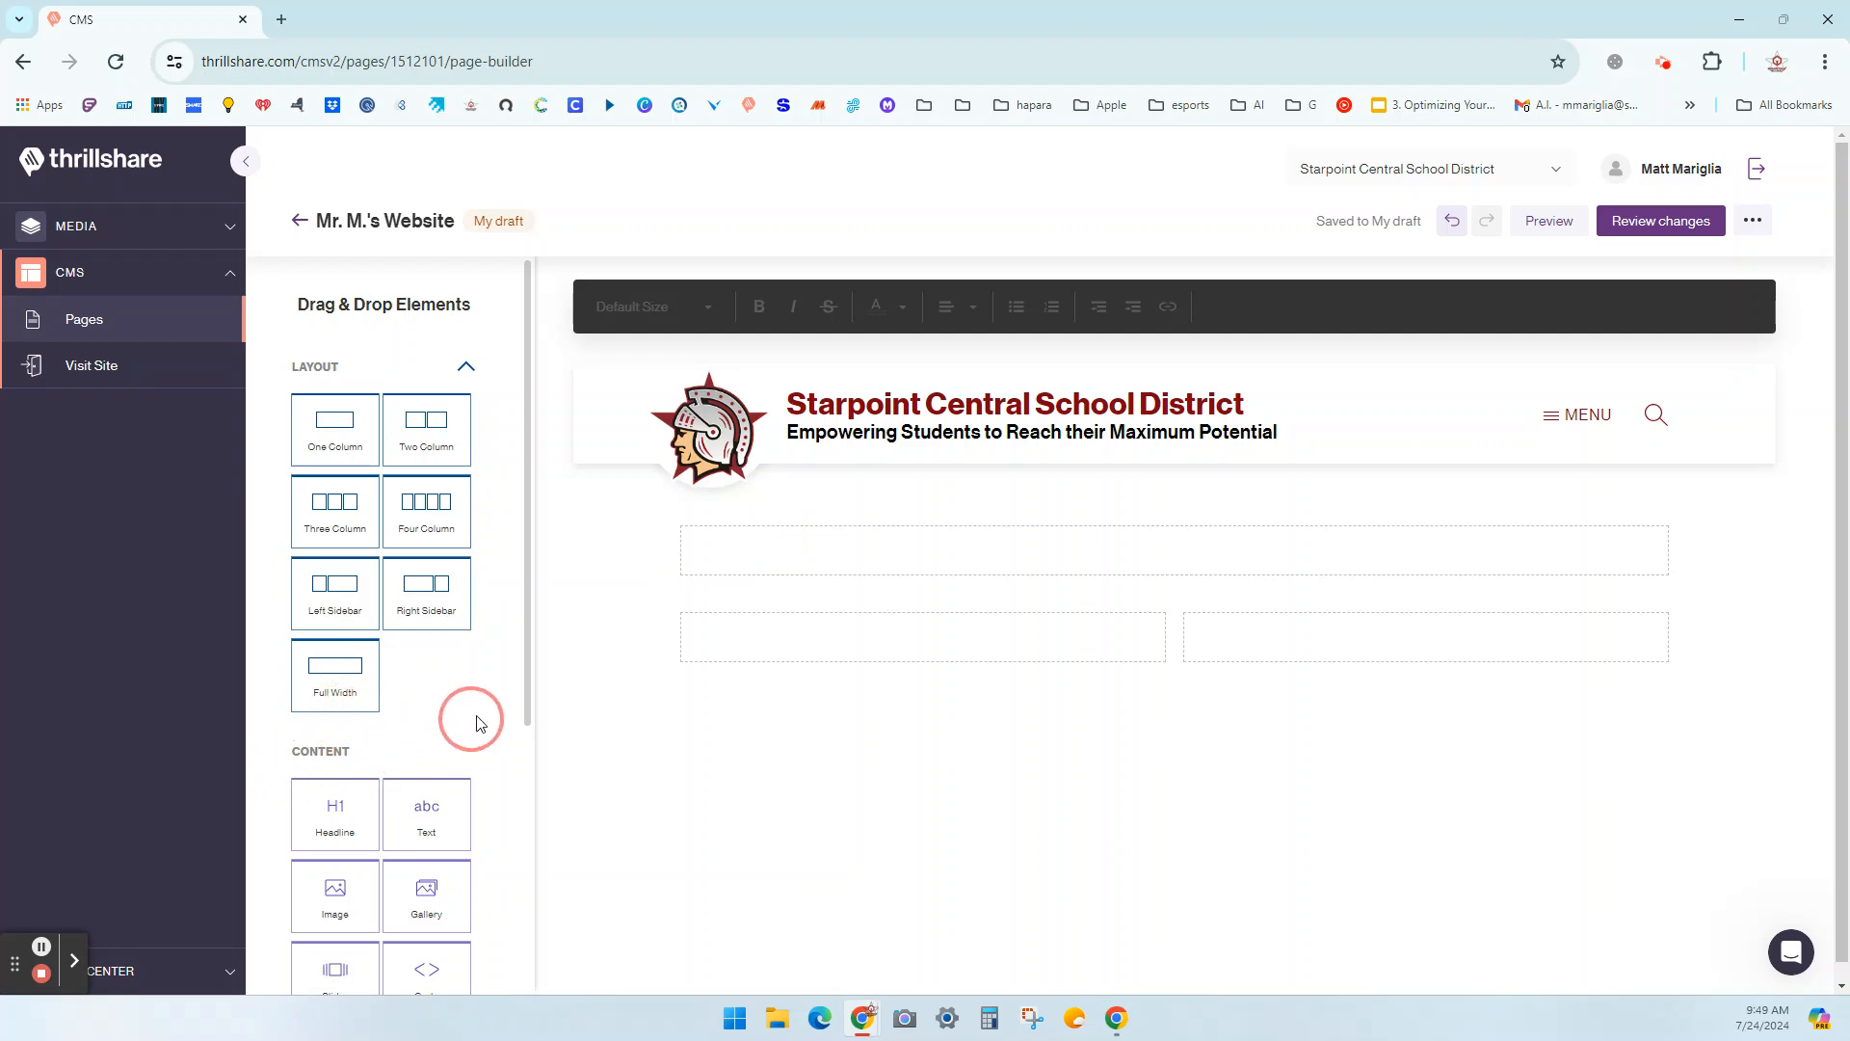
Add a headline element reading "Intro" to the one-column layout.
scroll(476, 719, down, 5)
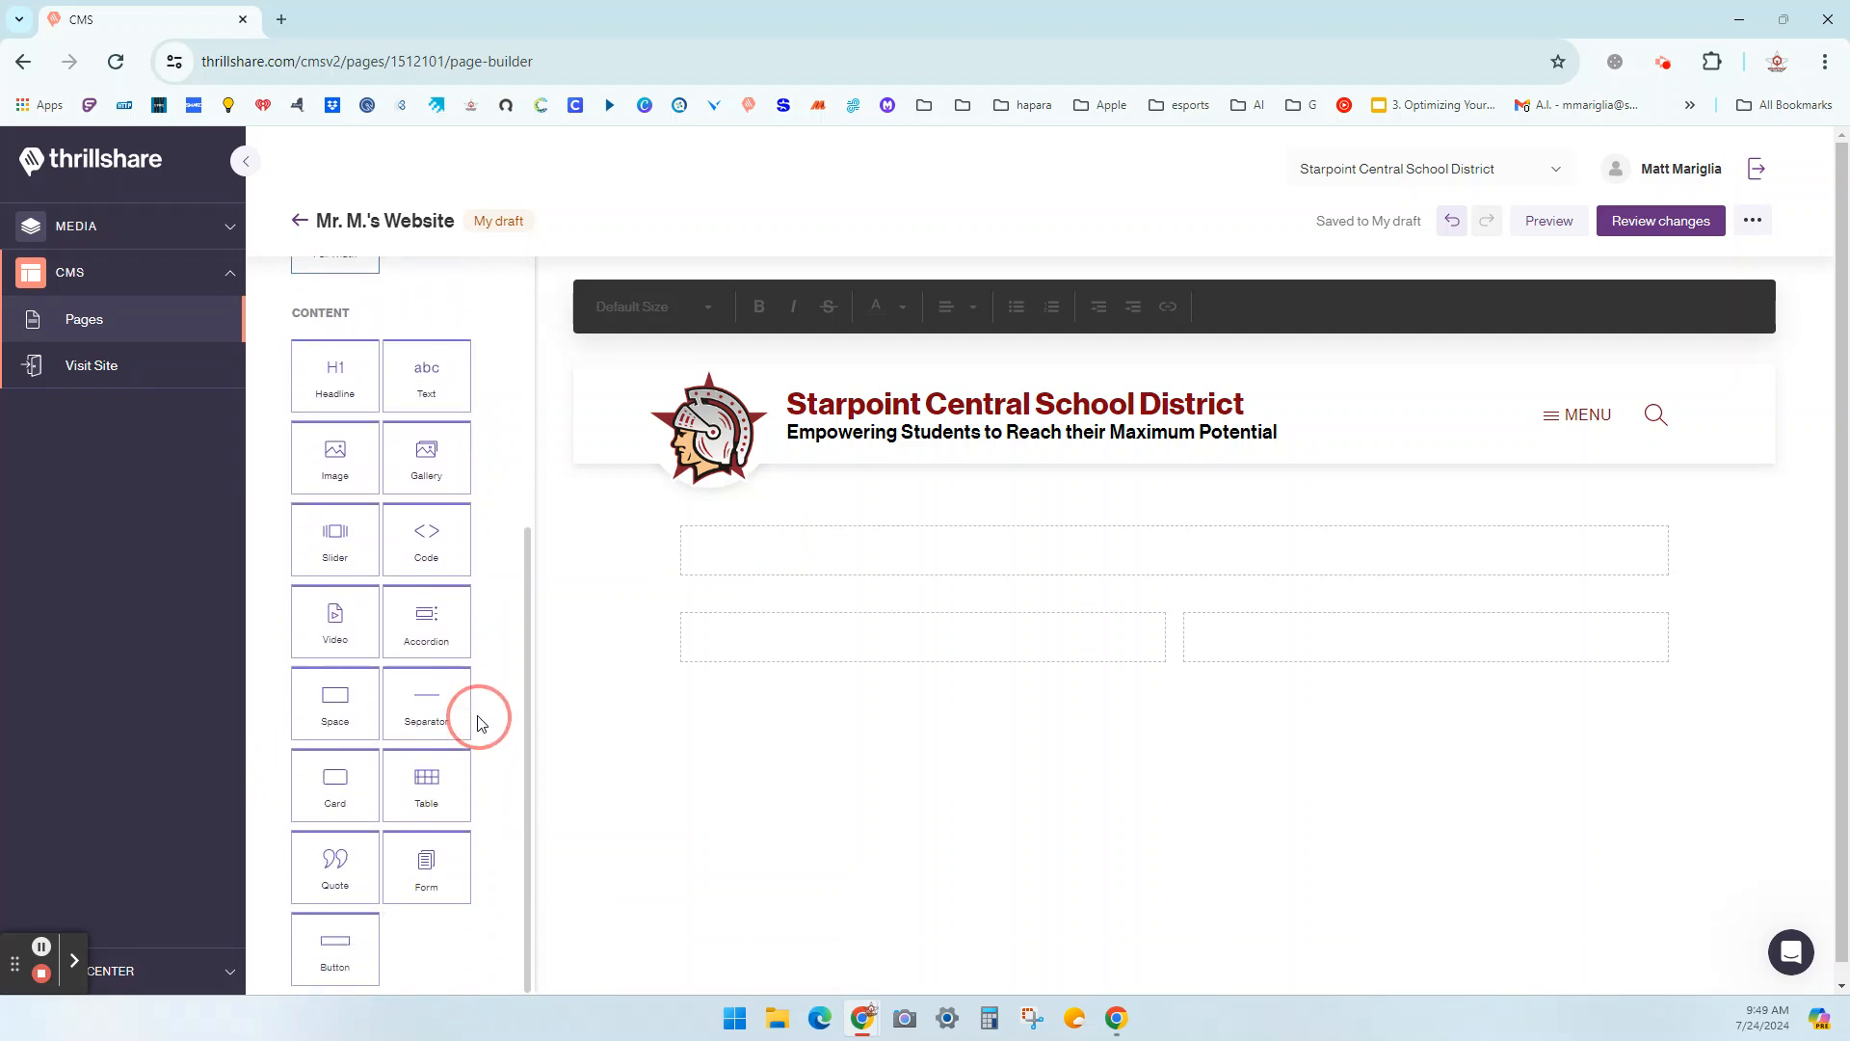
drag(336, 380, 727, 553)
click(747, 548)
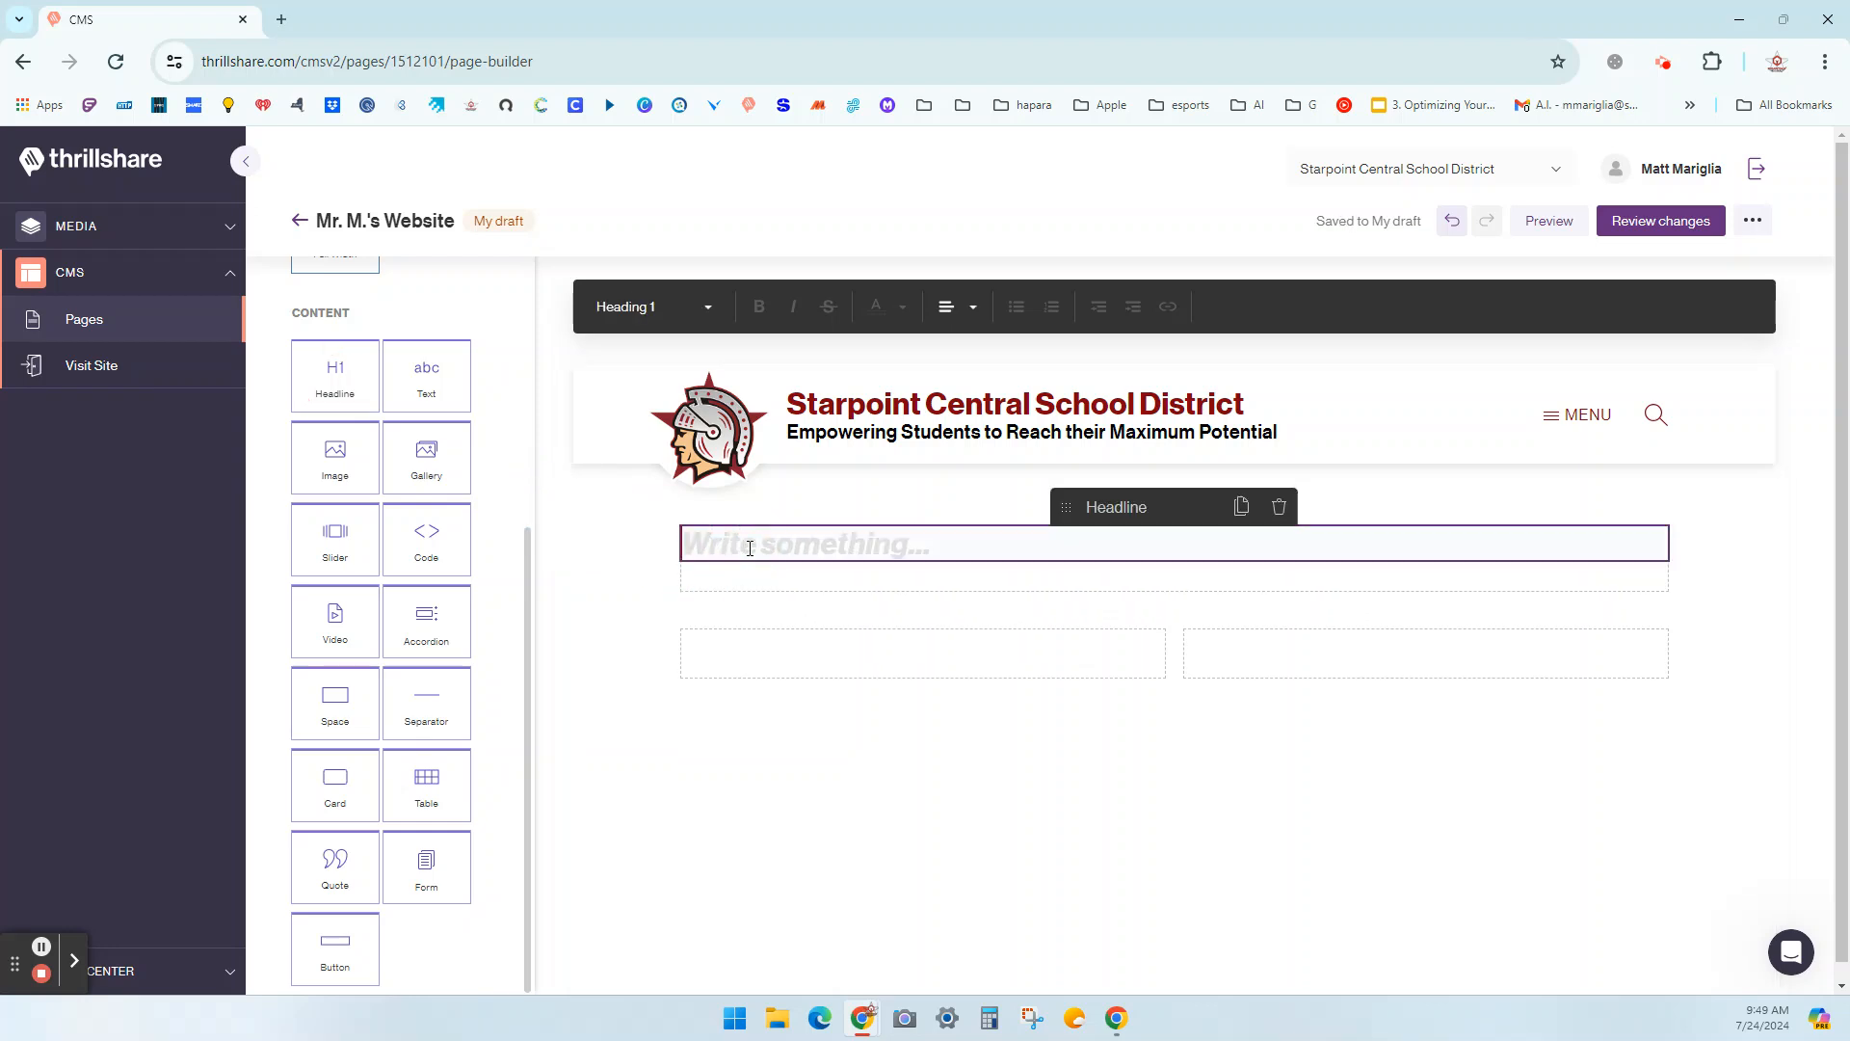
text(Intro)
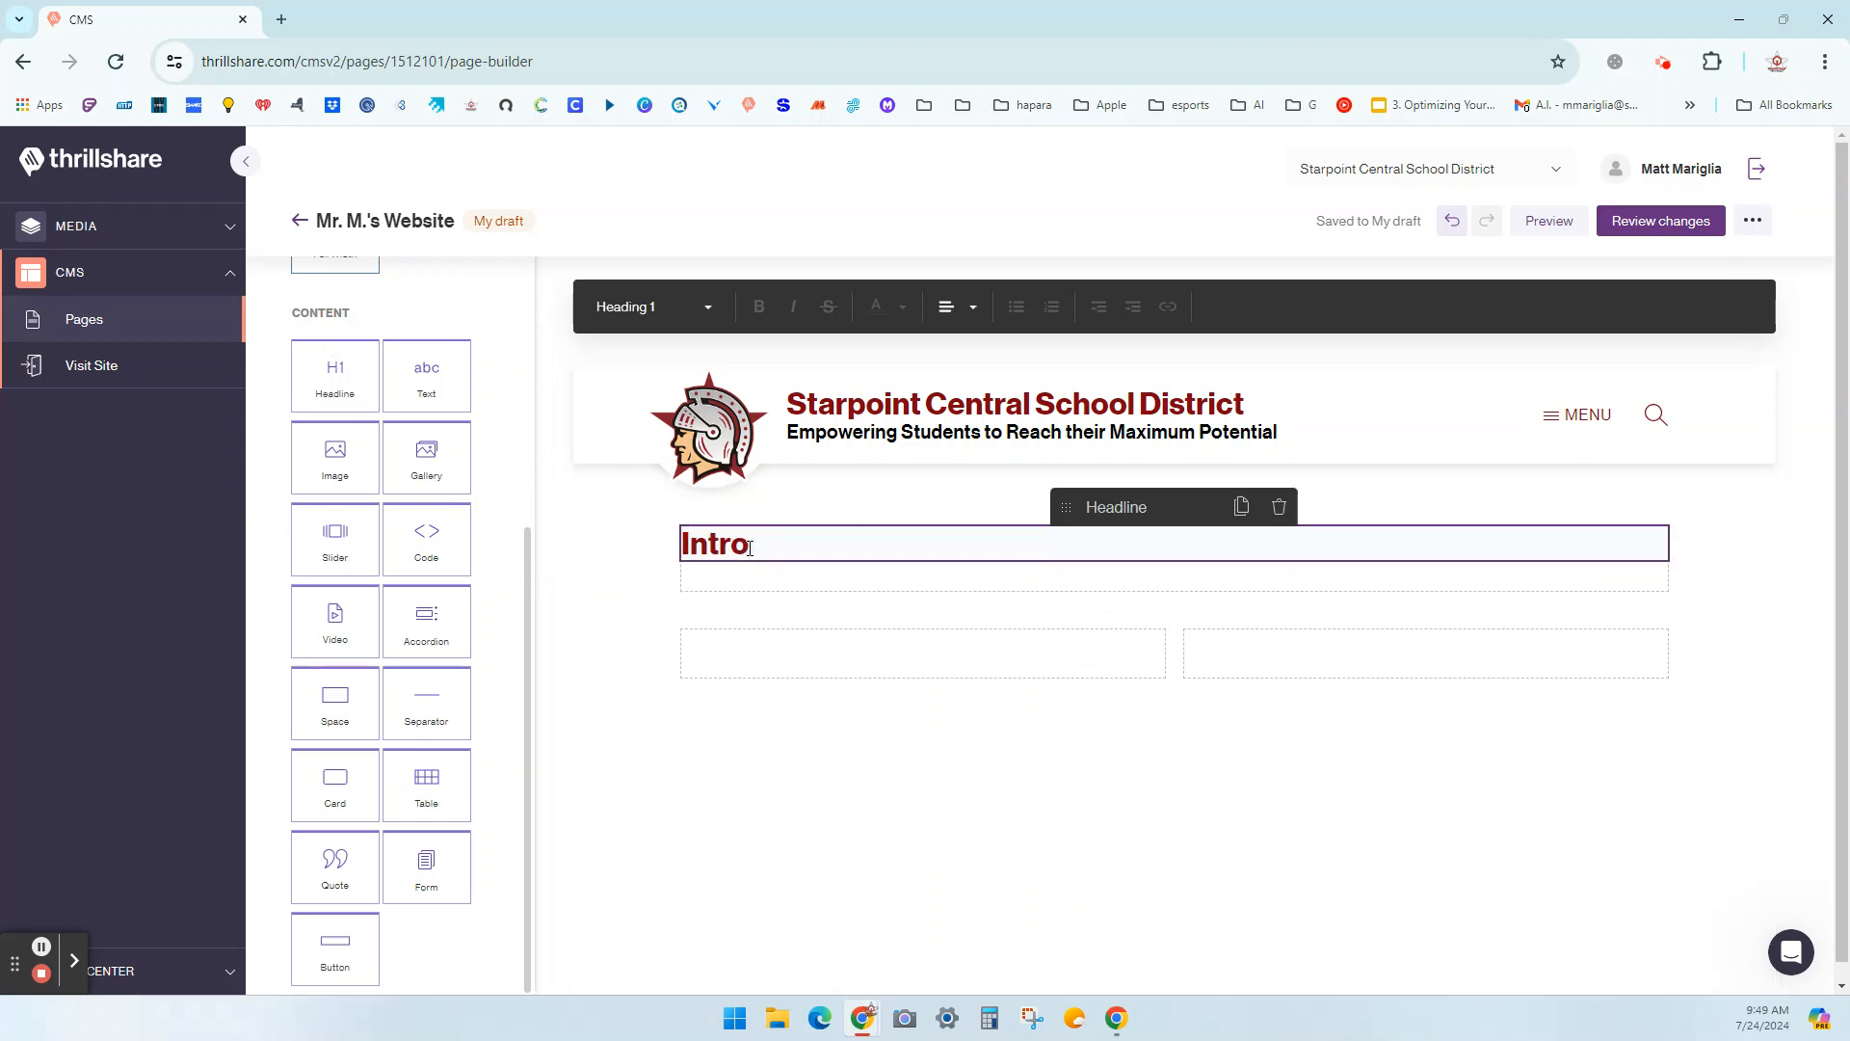
Add a text element reading "Hello" below the Intro headline in the one-column layout.
drag(427, 381, 830, 582)
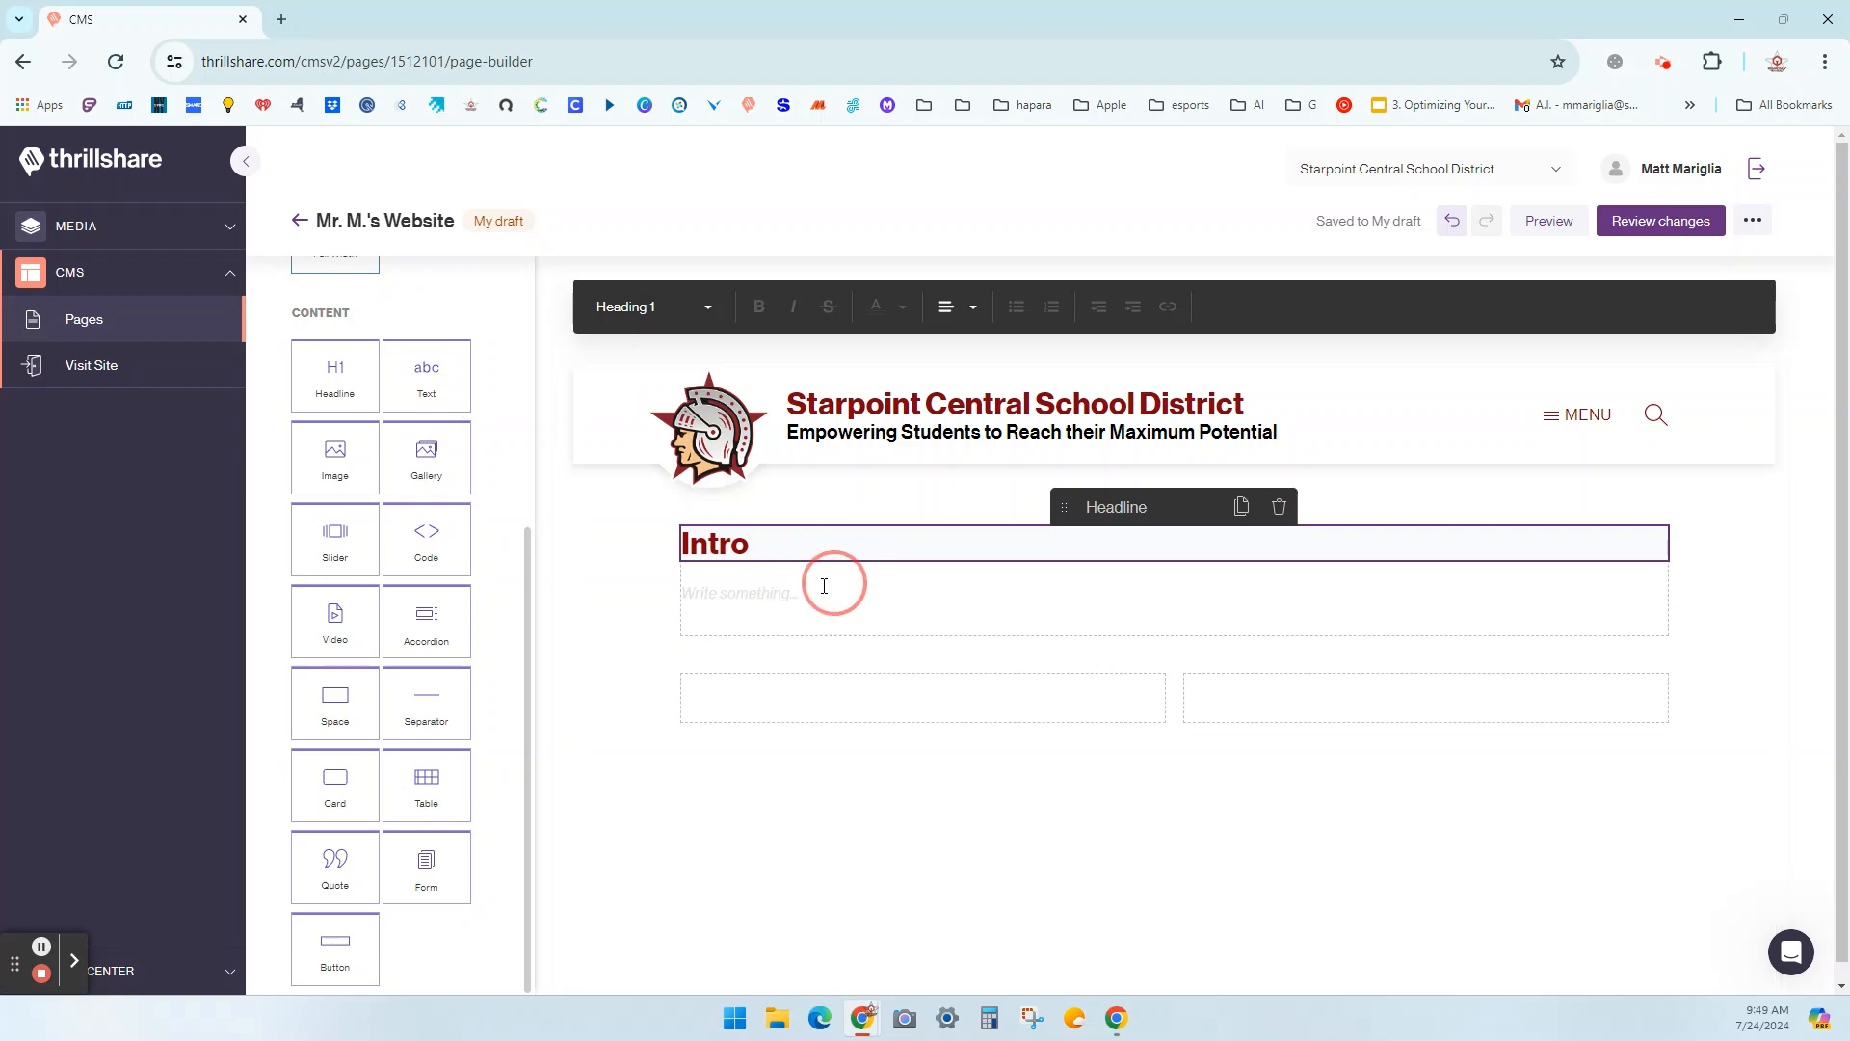
click(771, 593)
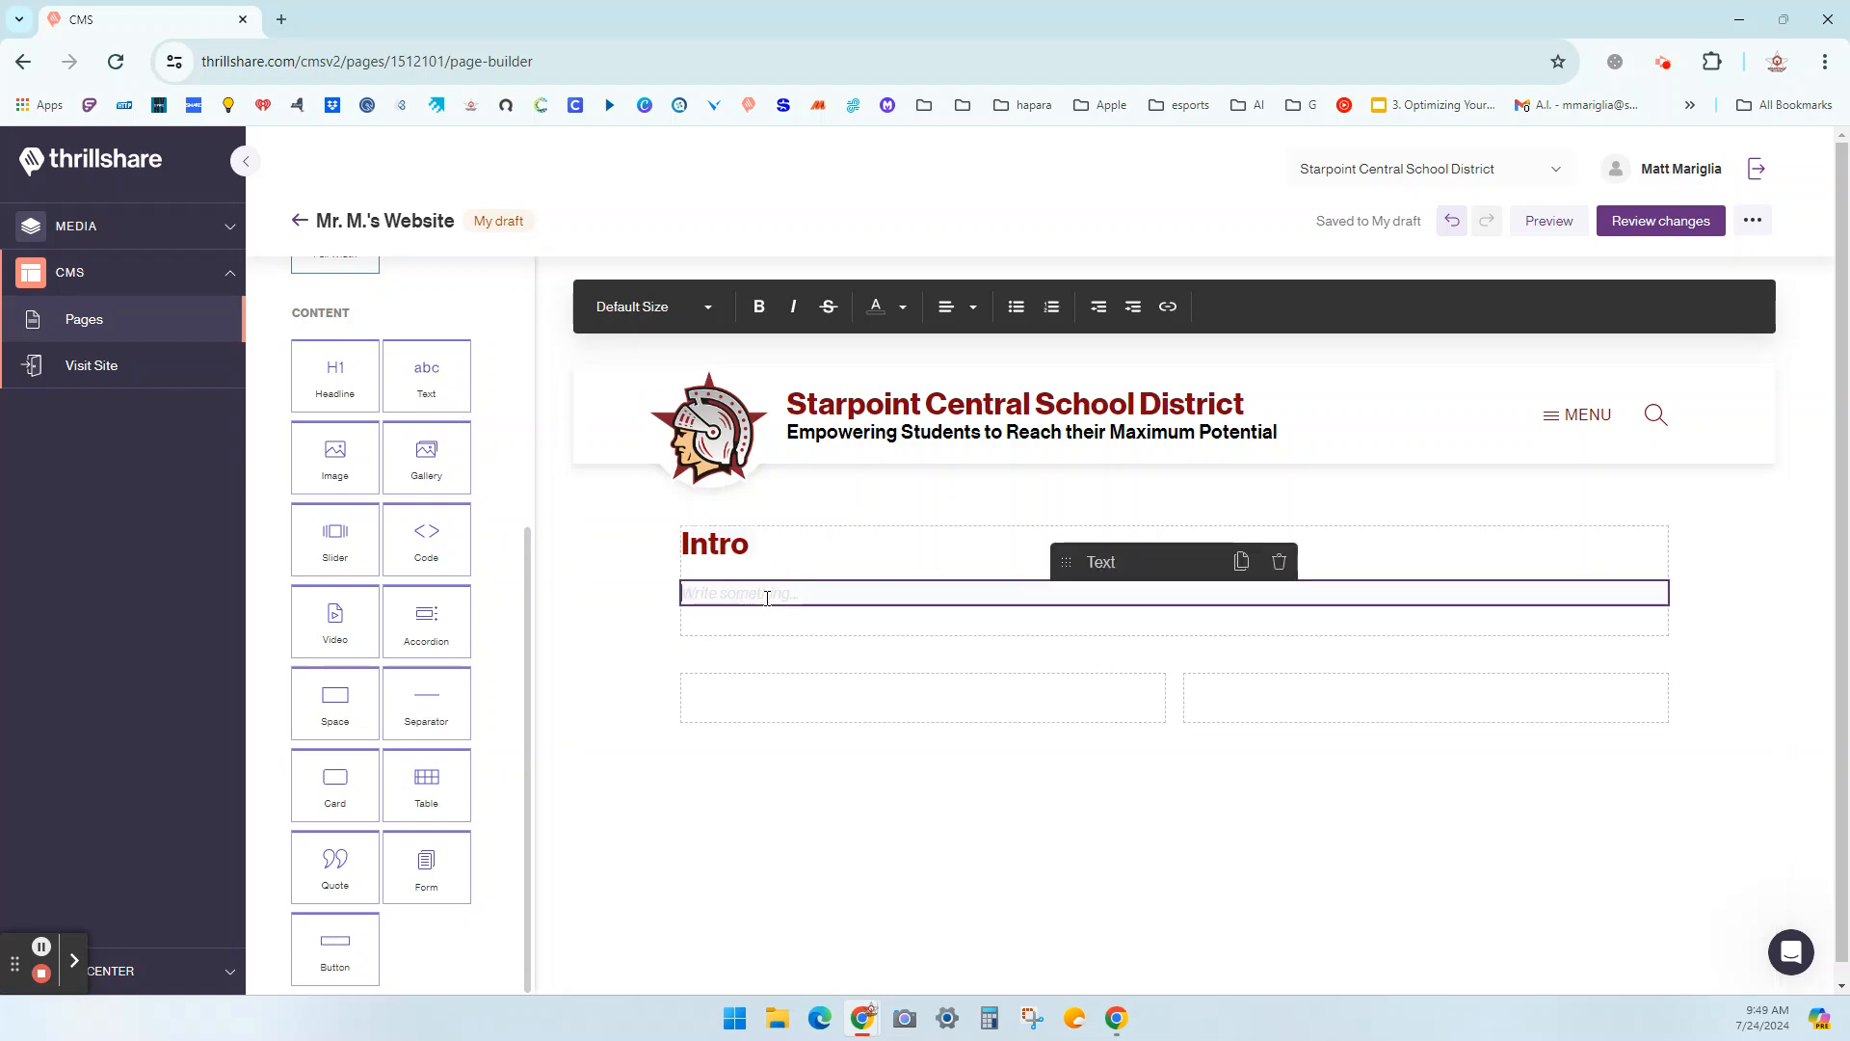
text(Hello)
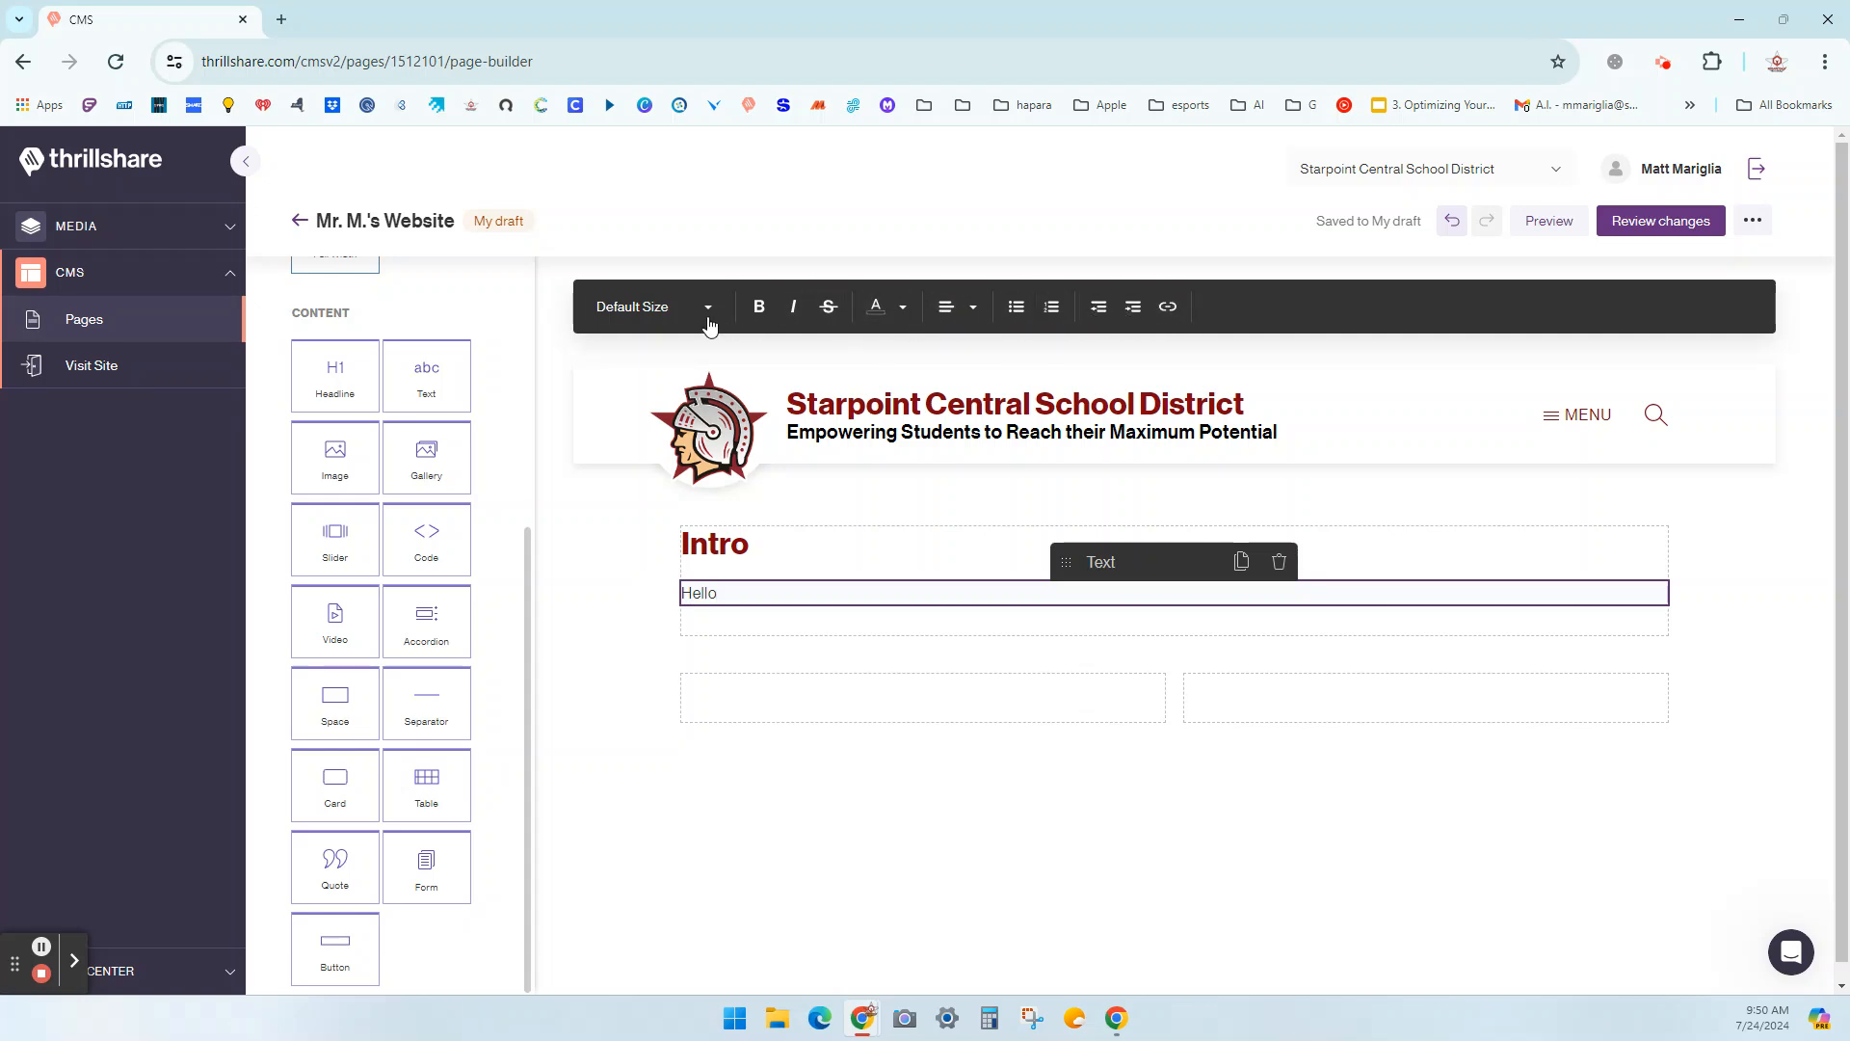
Try to move the Hello text element lower in the one-column layout.
click(714, 551)
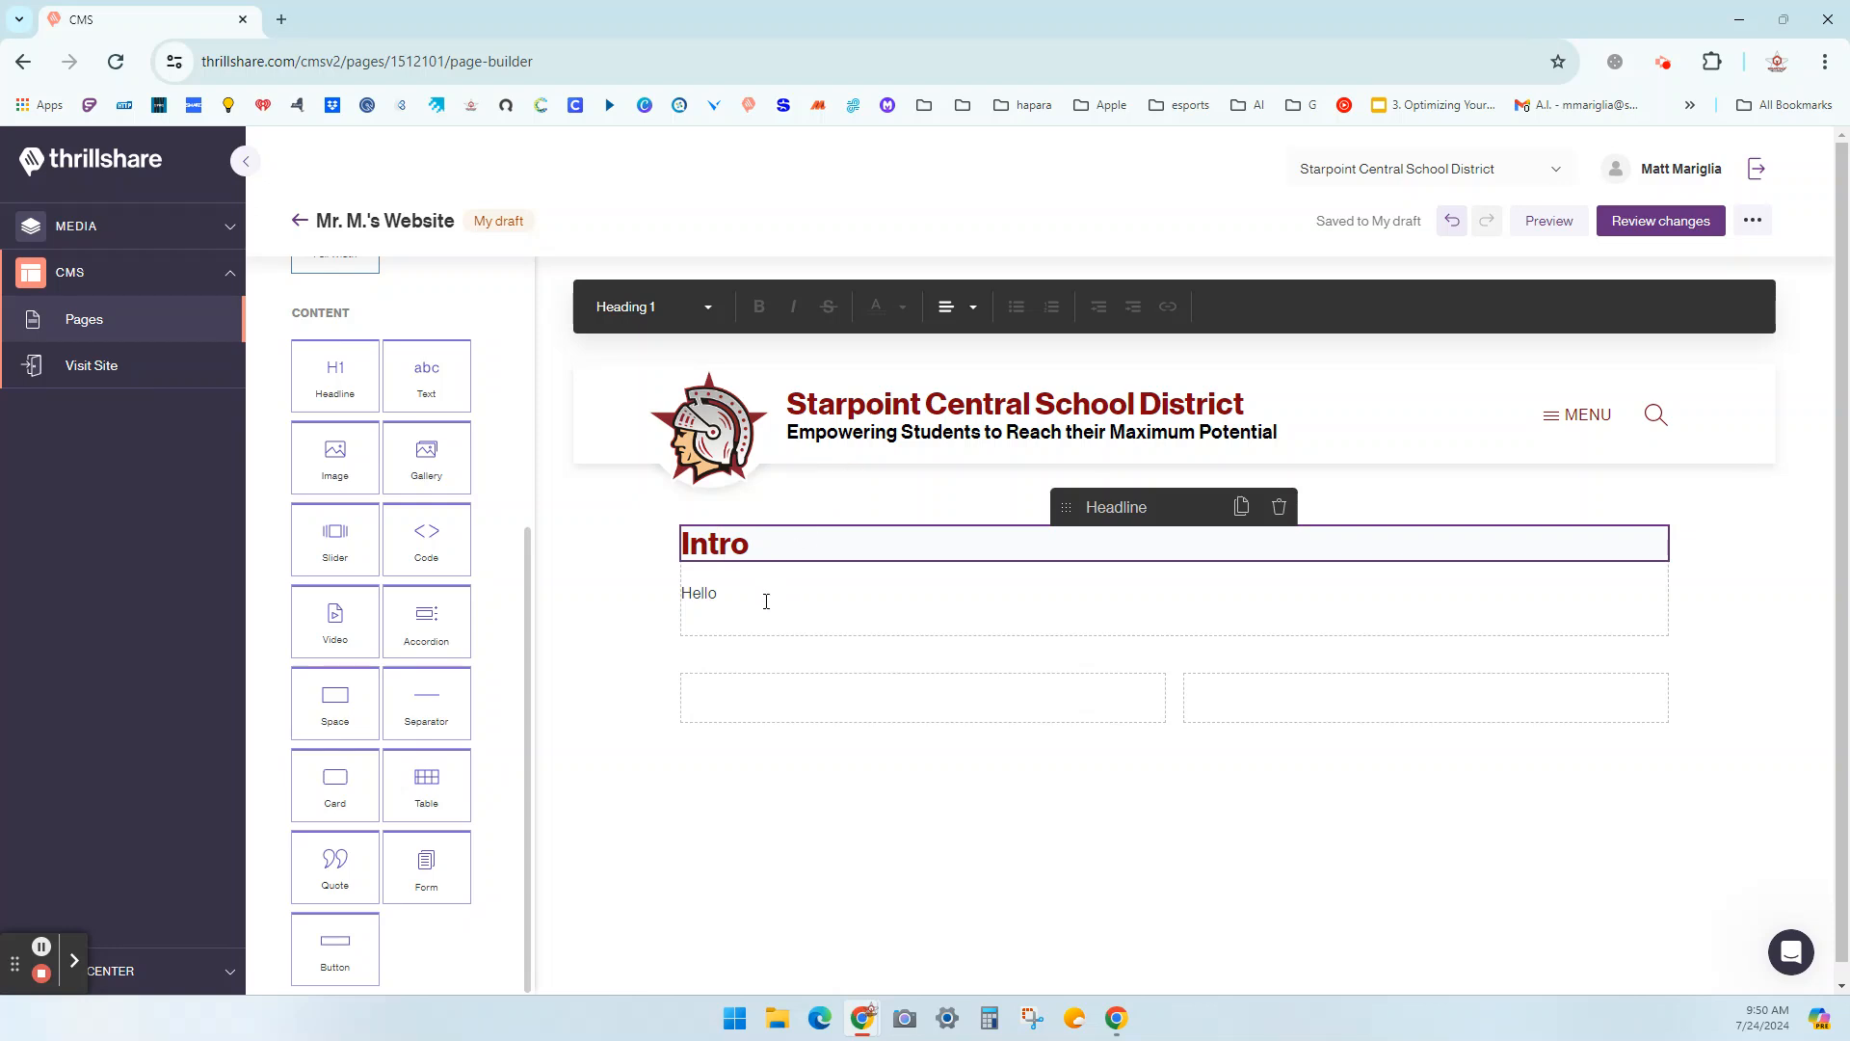
click(757, 593)
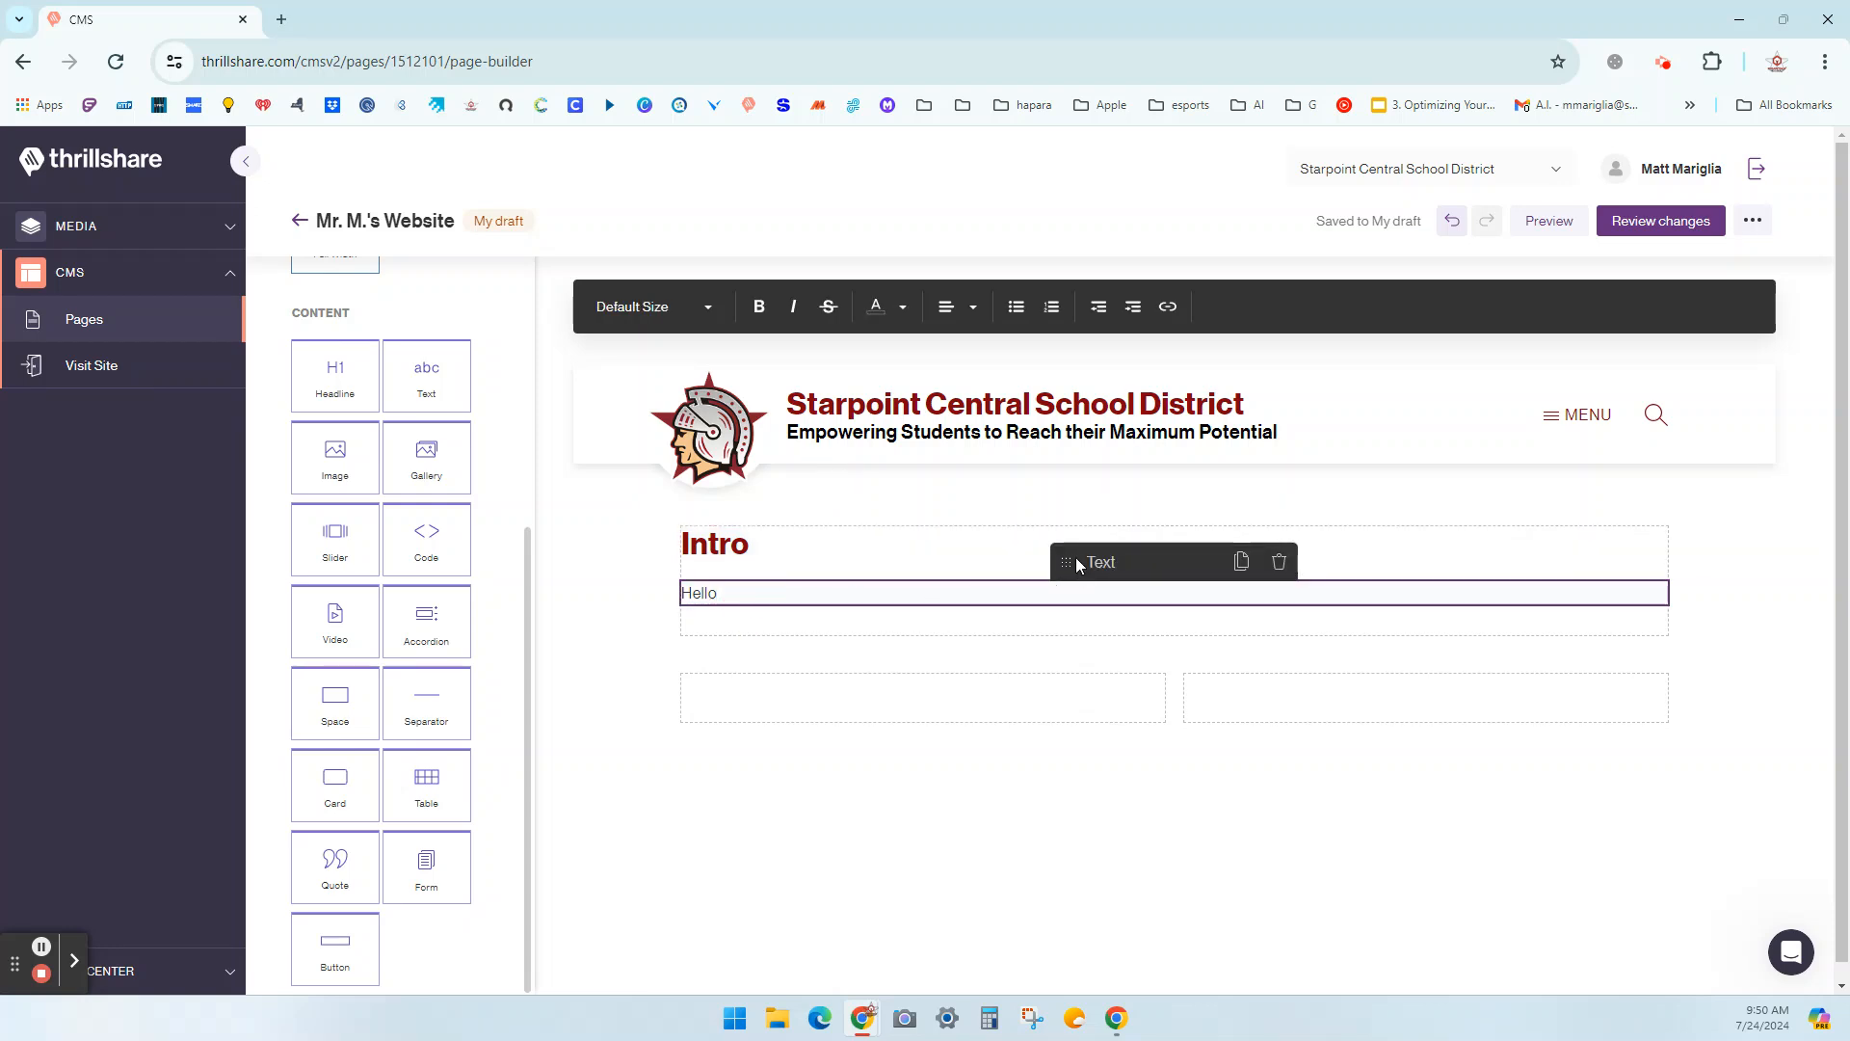
drag(1067, 564, 1041, 598)
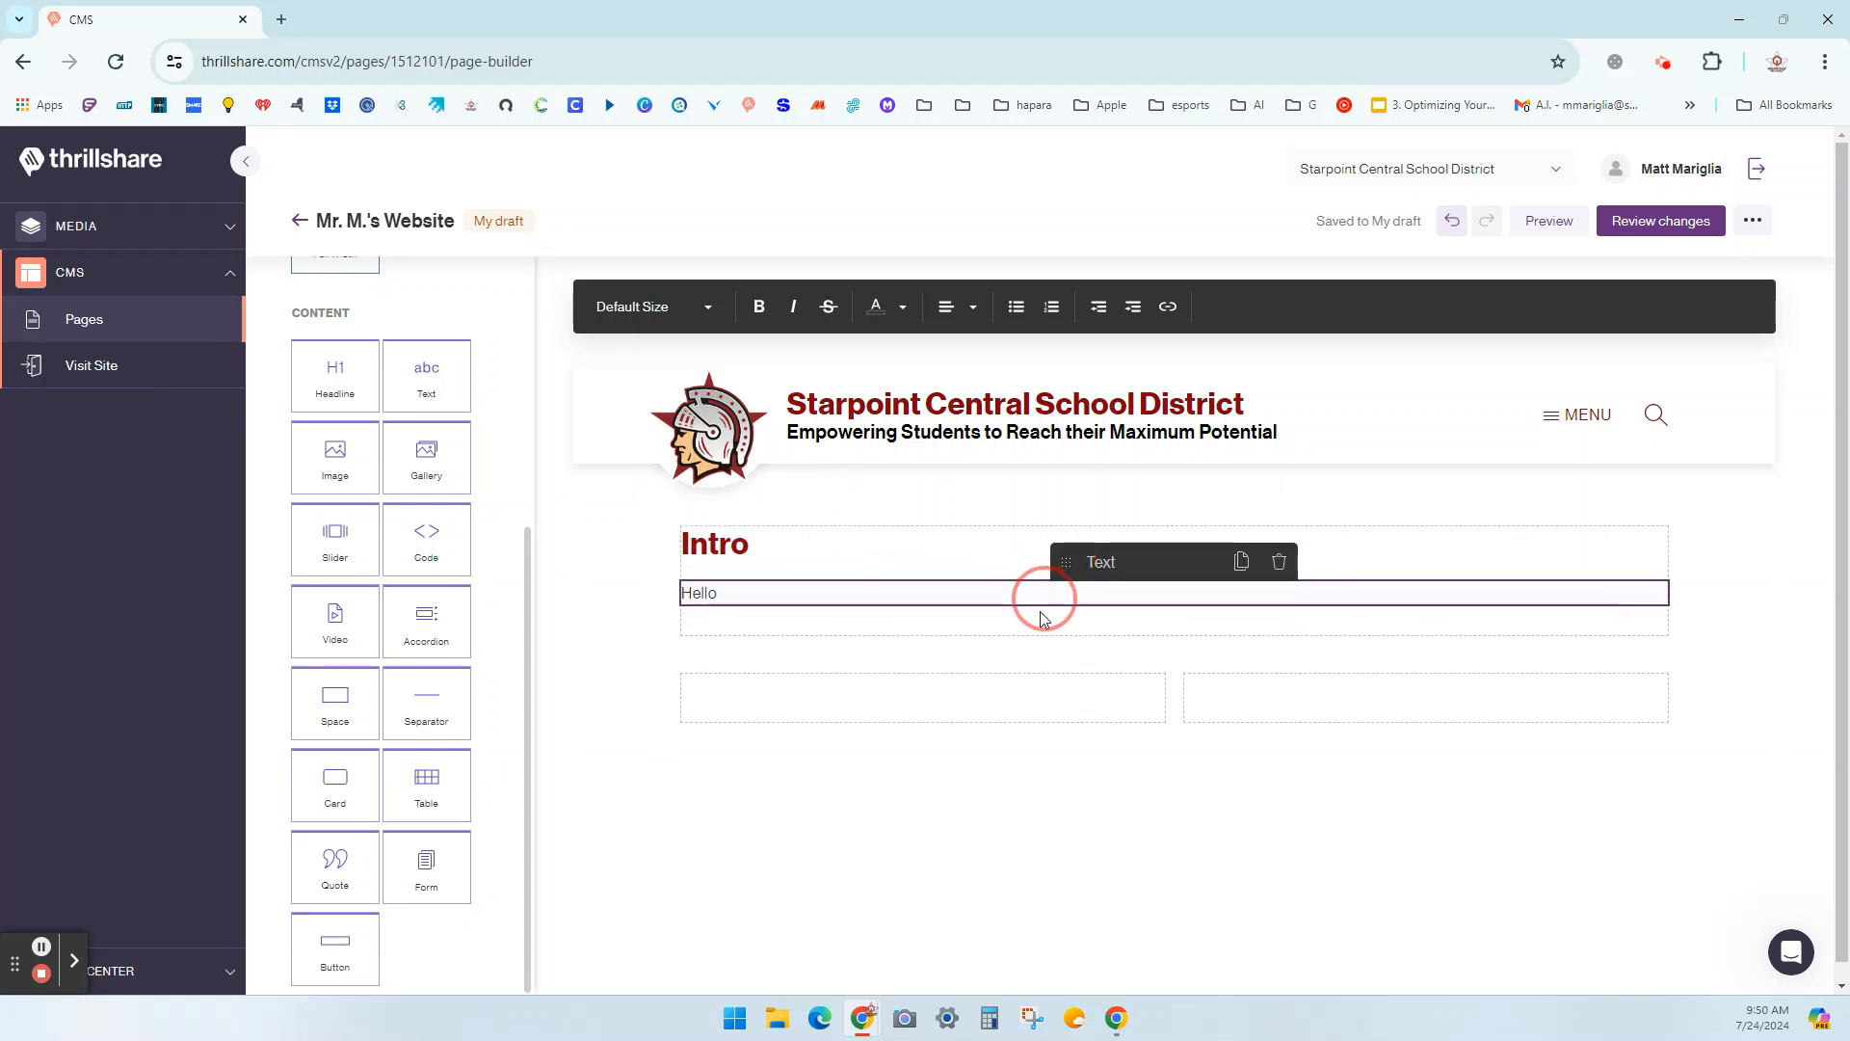
Move the empty two-column layout above the one-column layout that holds the Intro headline and Hello text.
click(1002, 704)
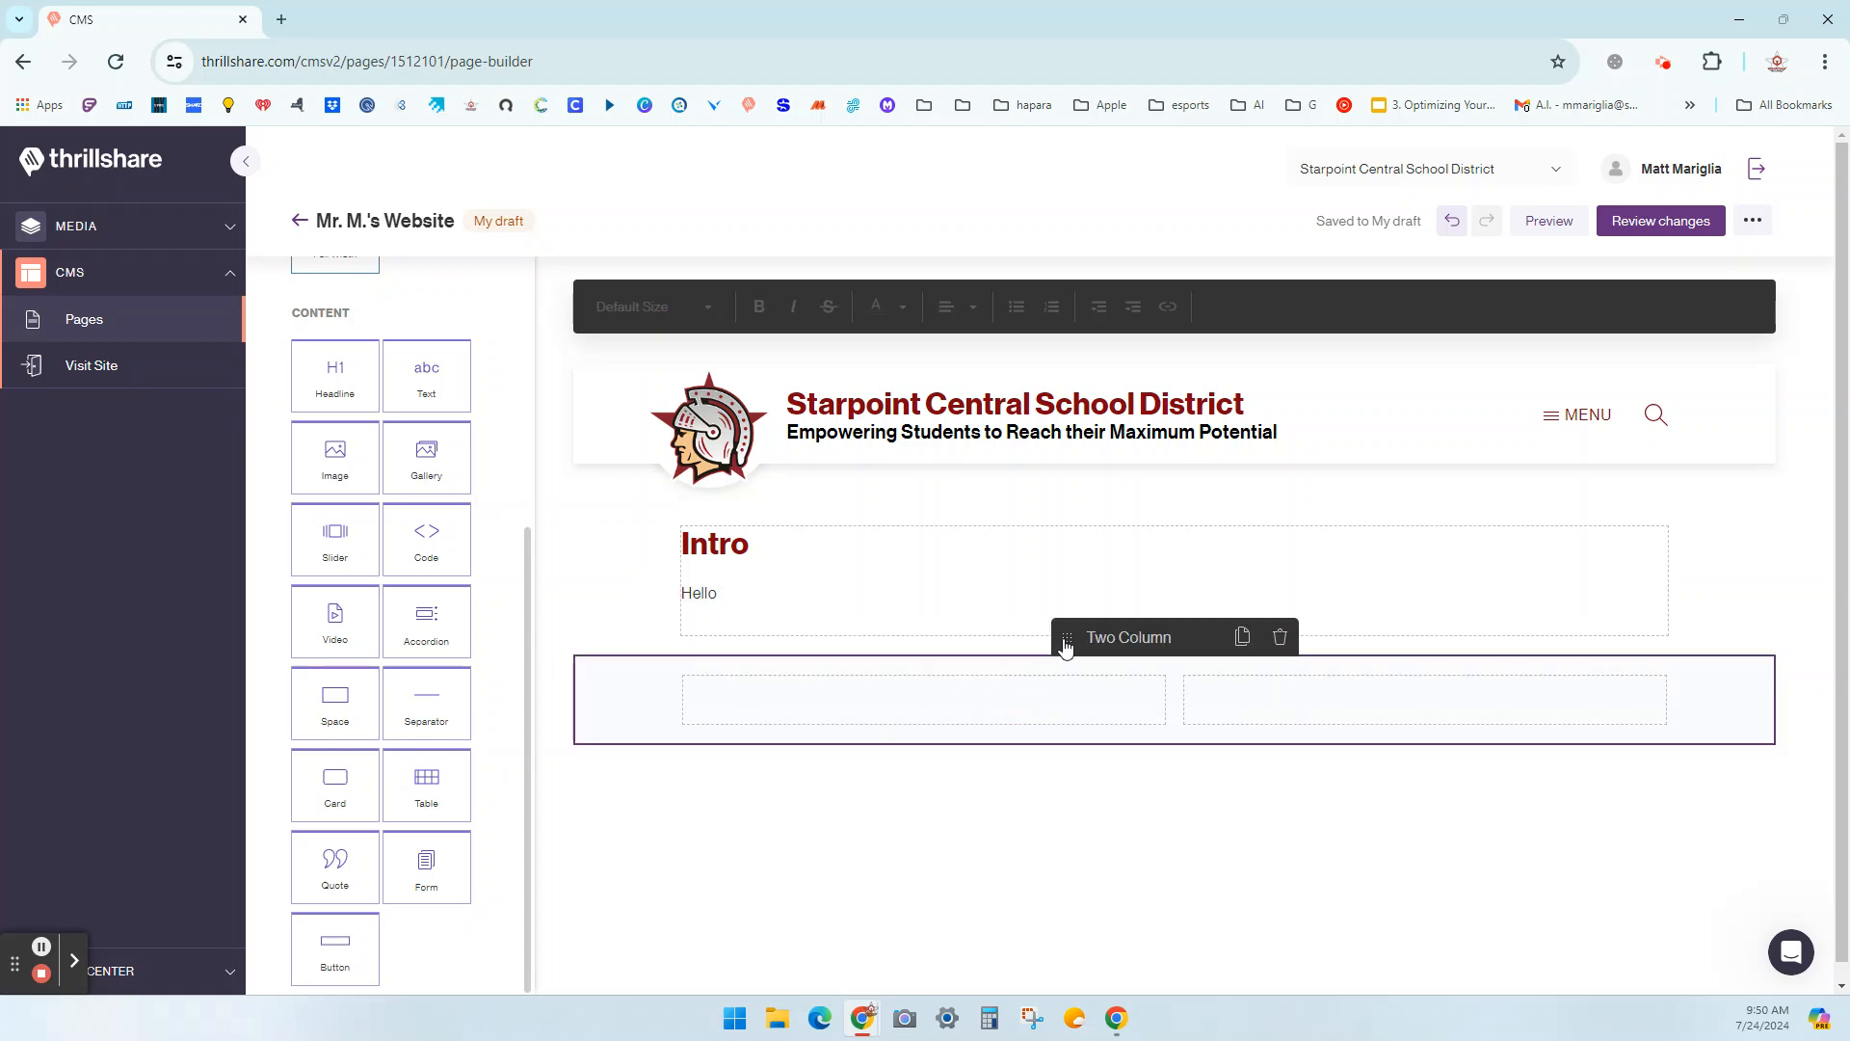
drag(1066, 646, 1067, 533)
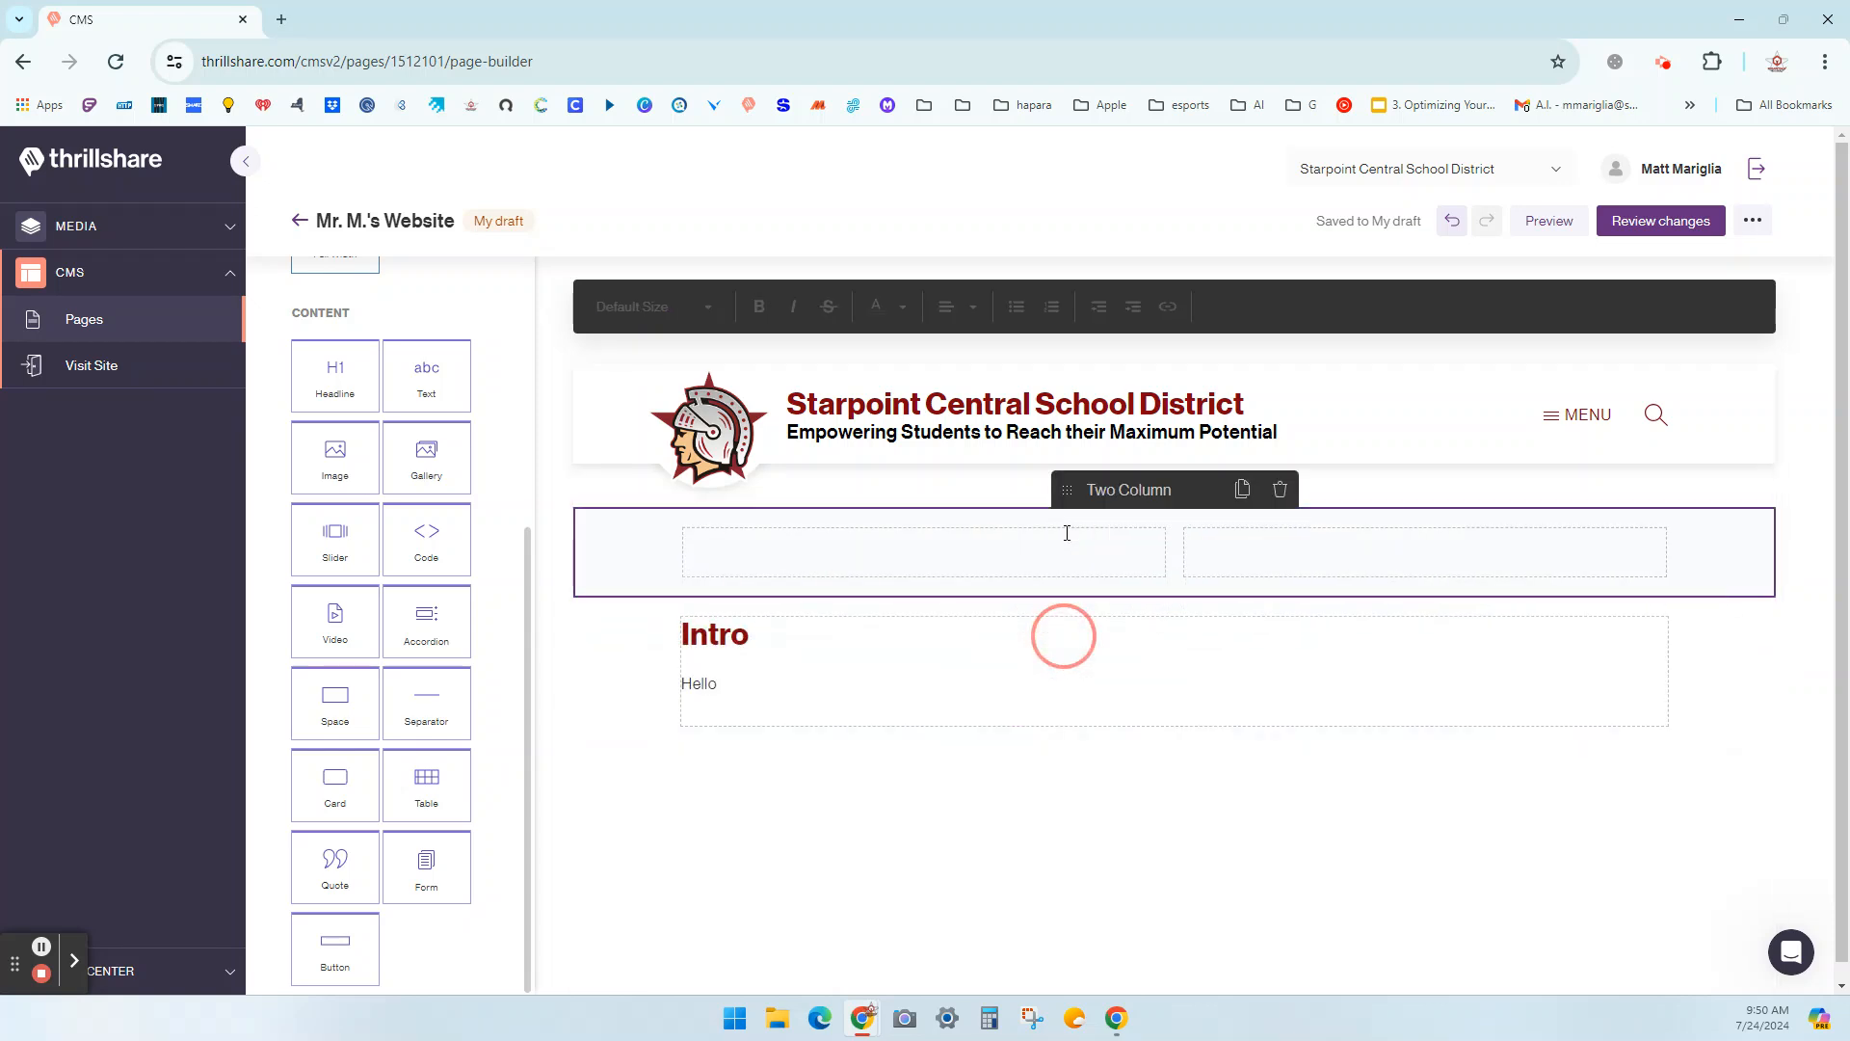
click(1068, 536)
click(1014, 652)
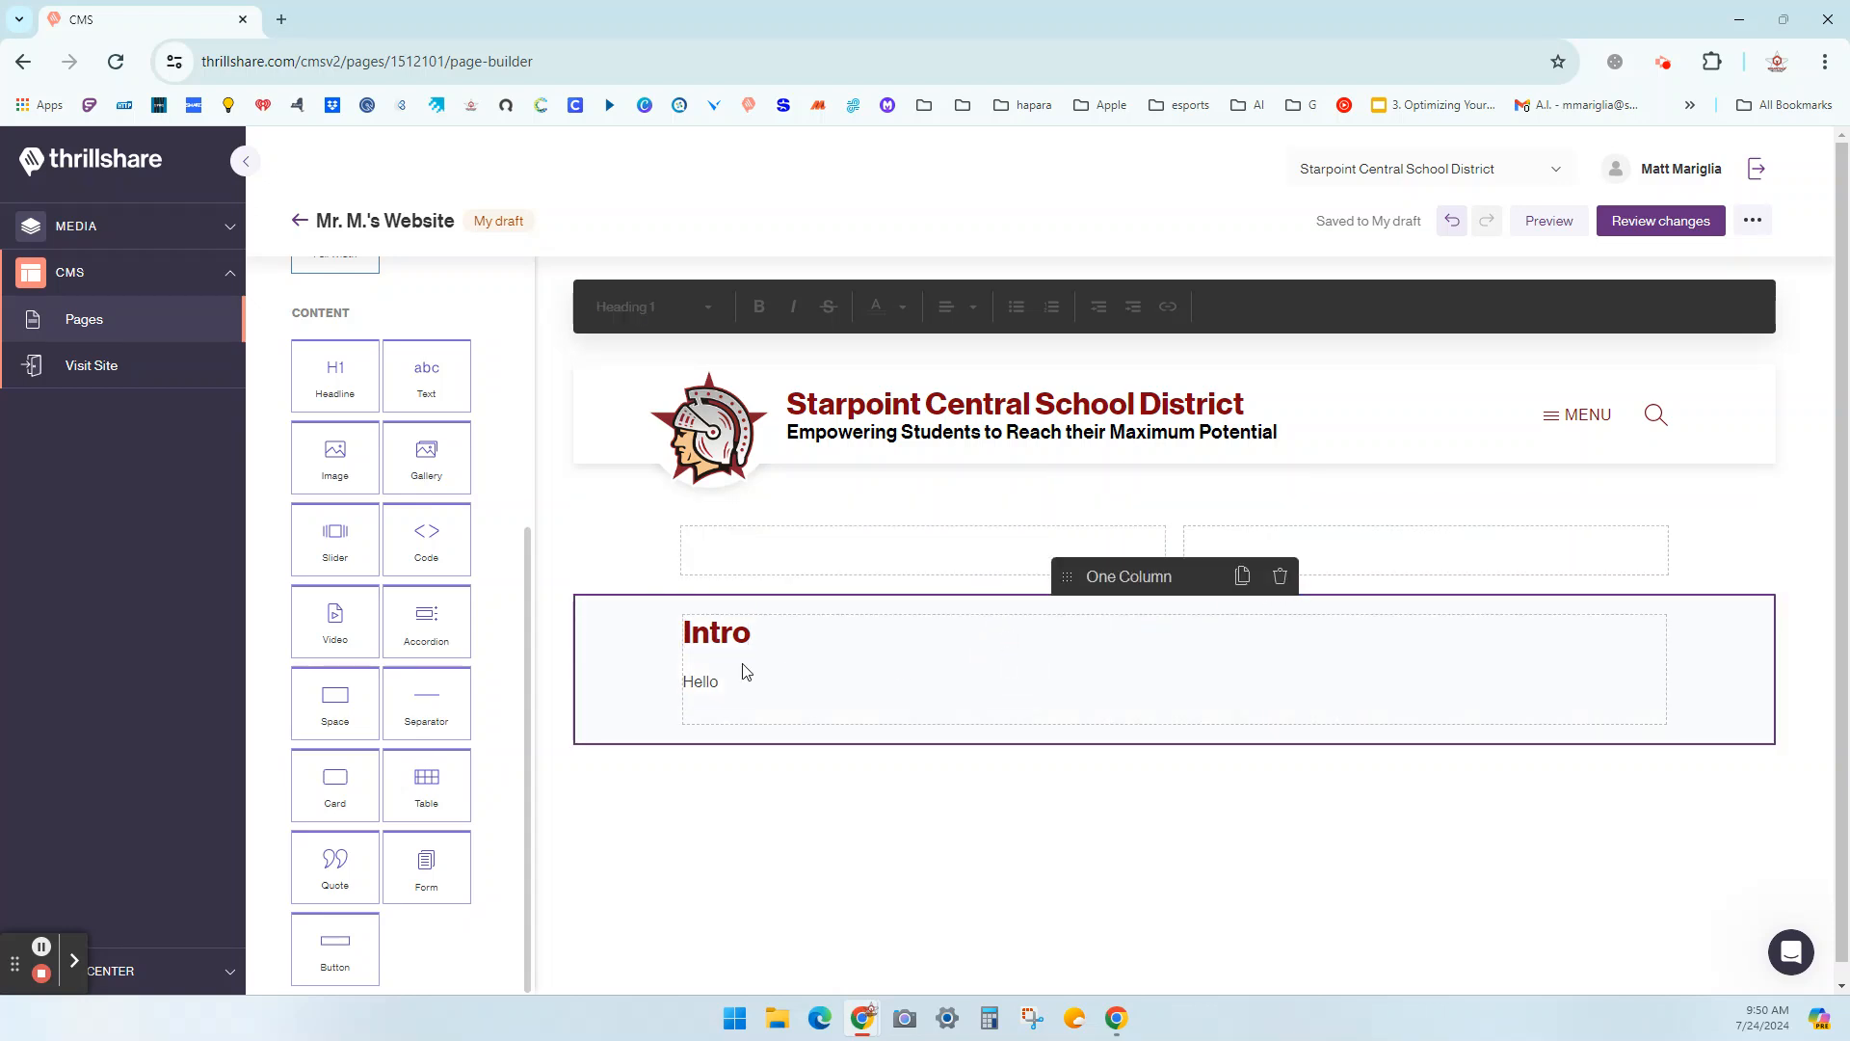
Duplicate the one-column layout containing the Intro headline and Hello text, and delete the duplicate.
click(729, 621)
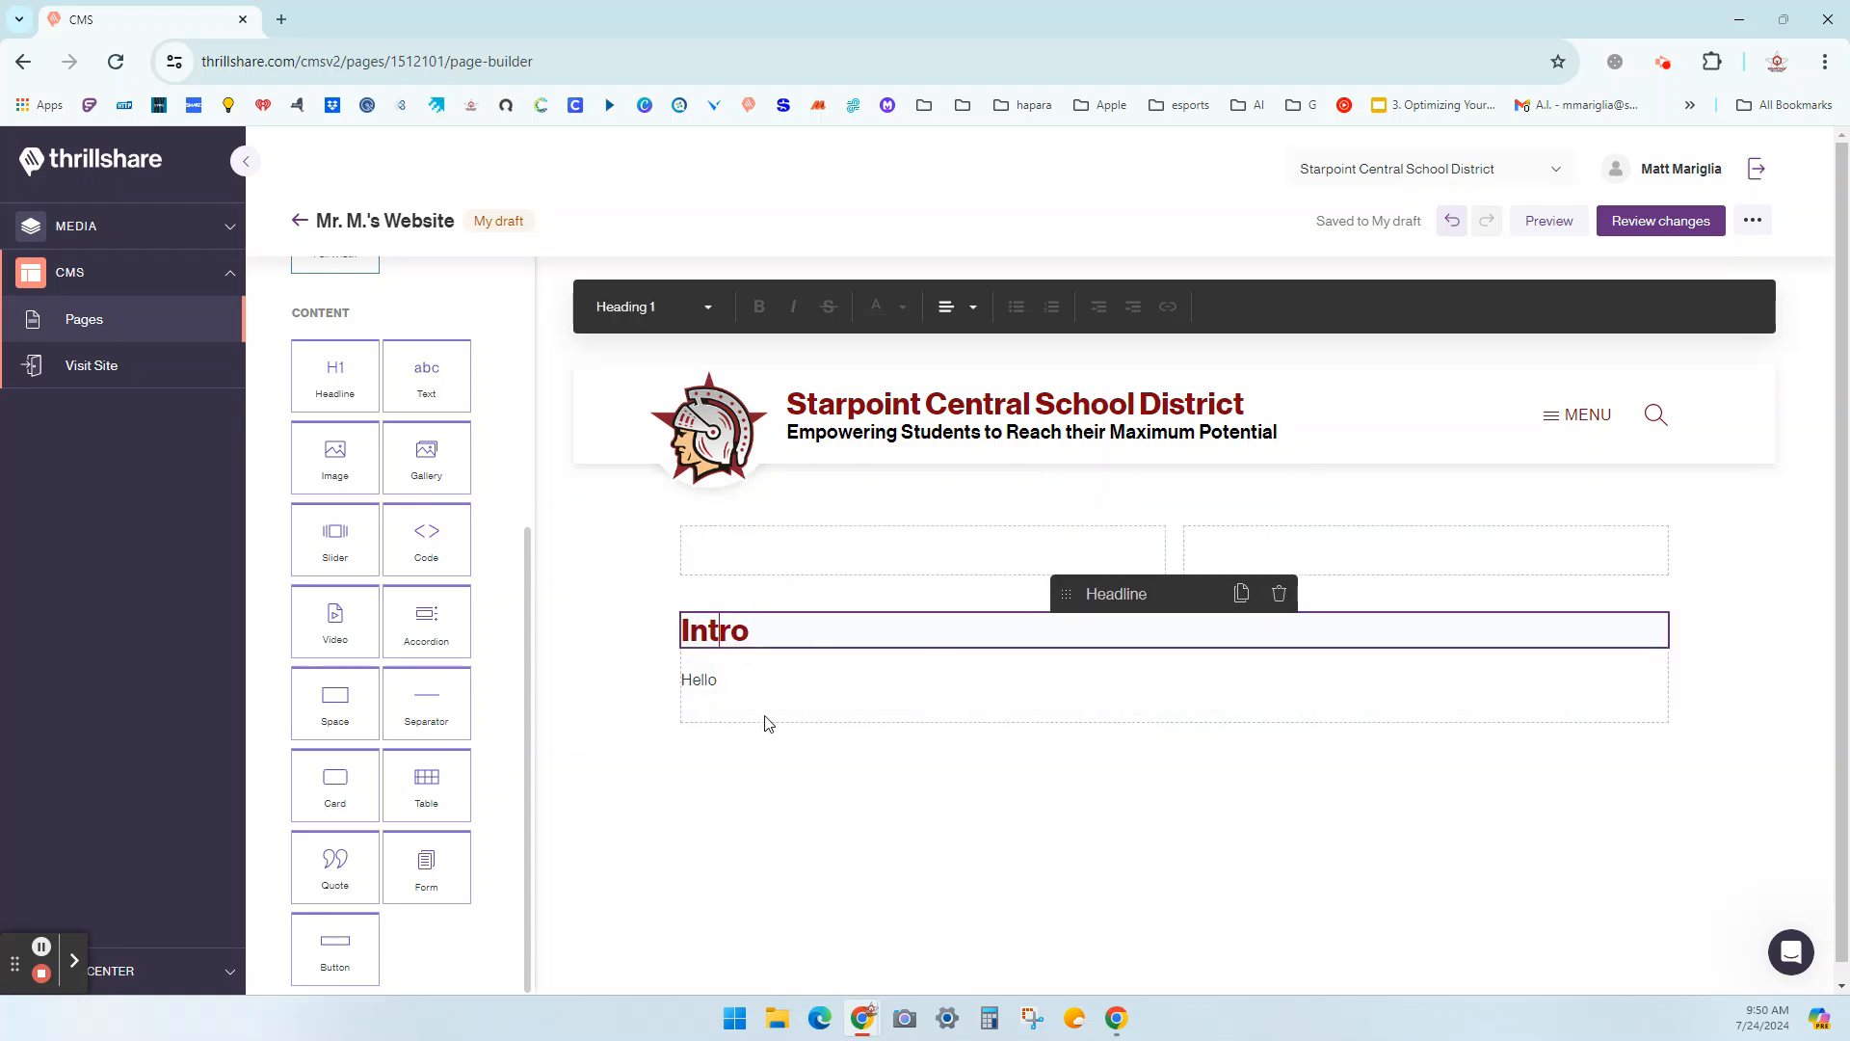
click(740, 683)
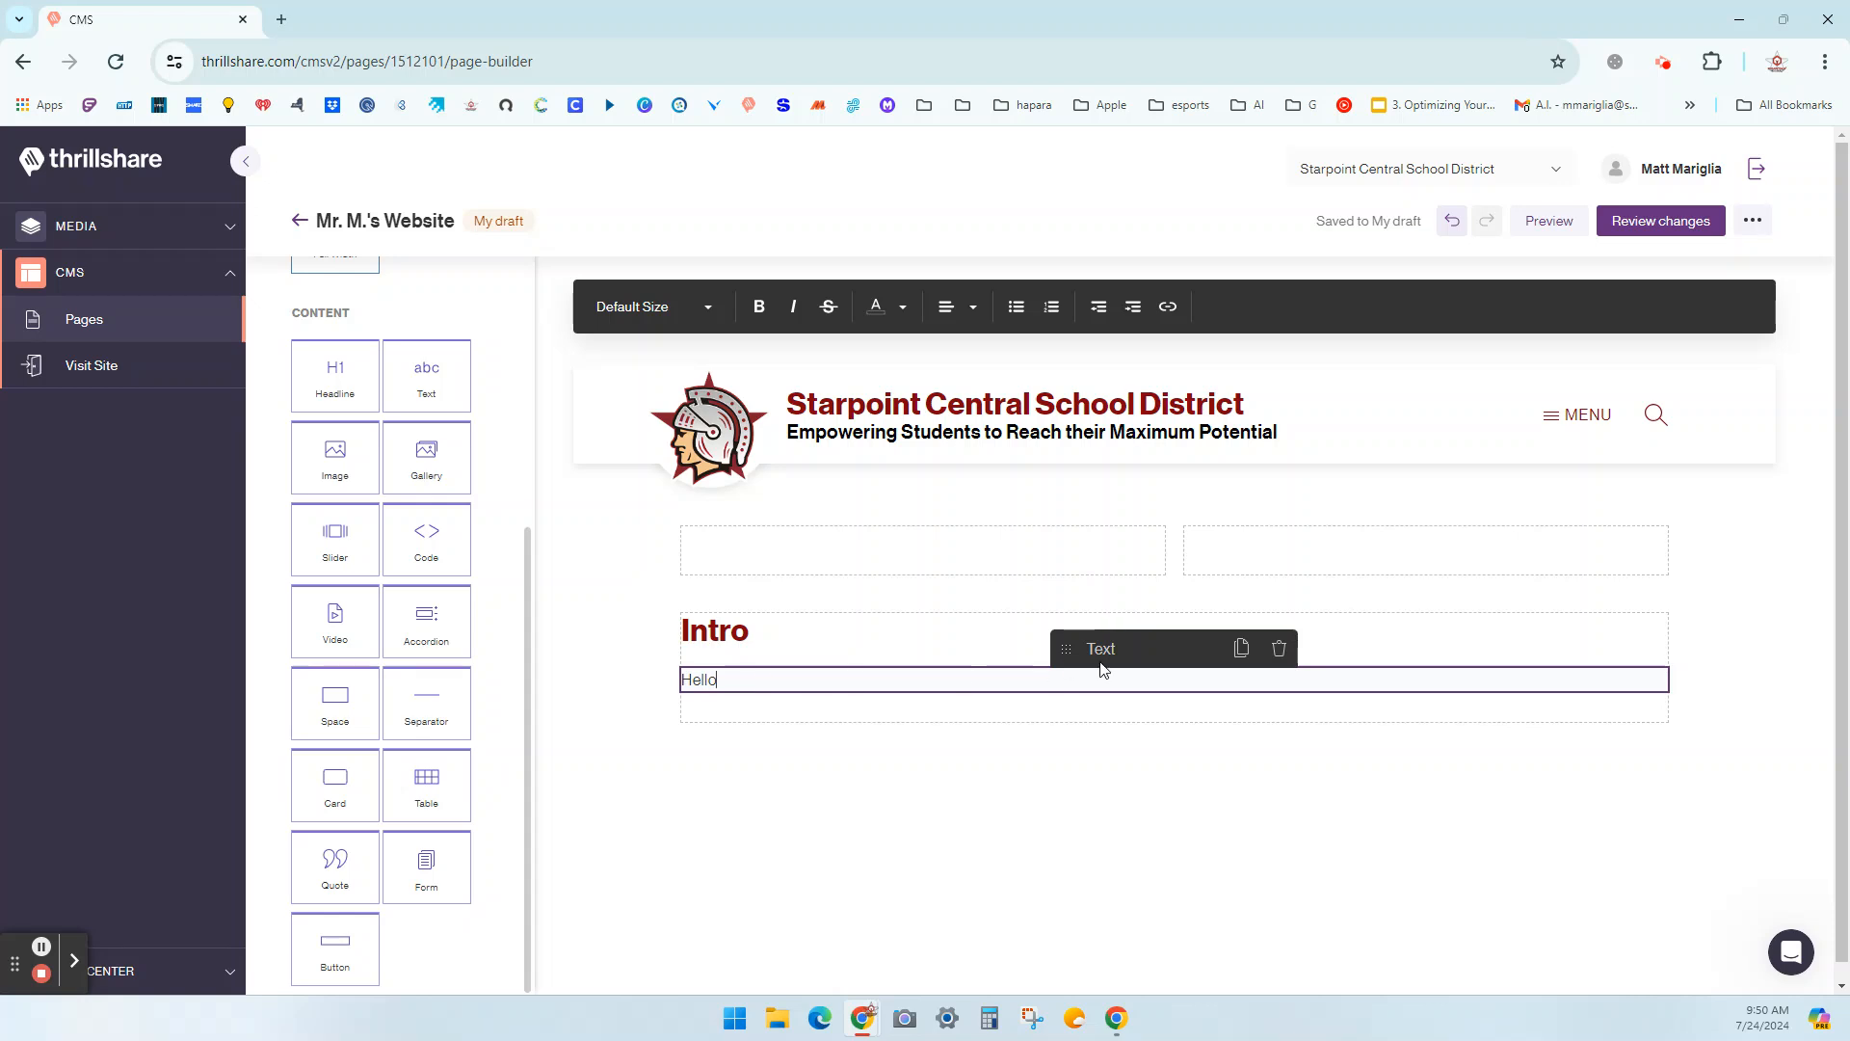
click(963, 619)
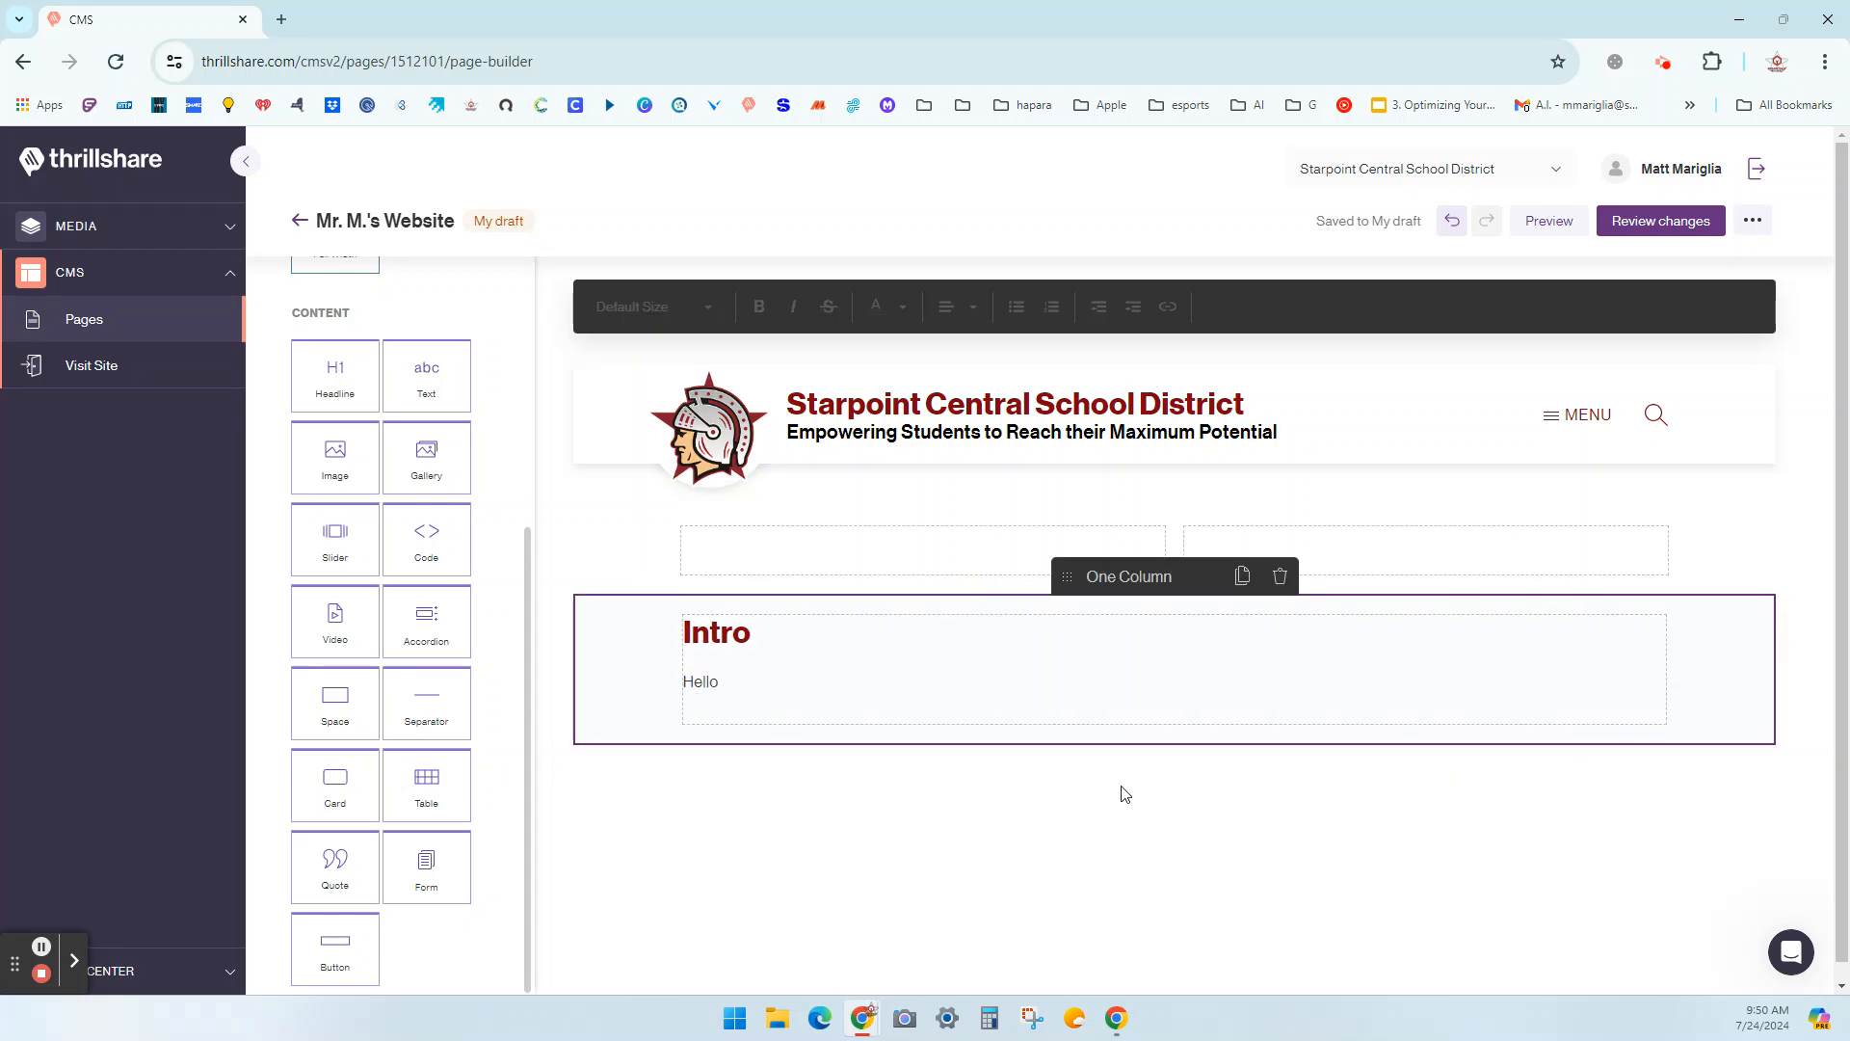
click(1241, 576)
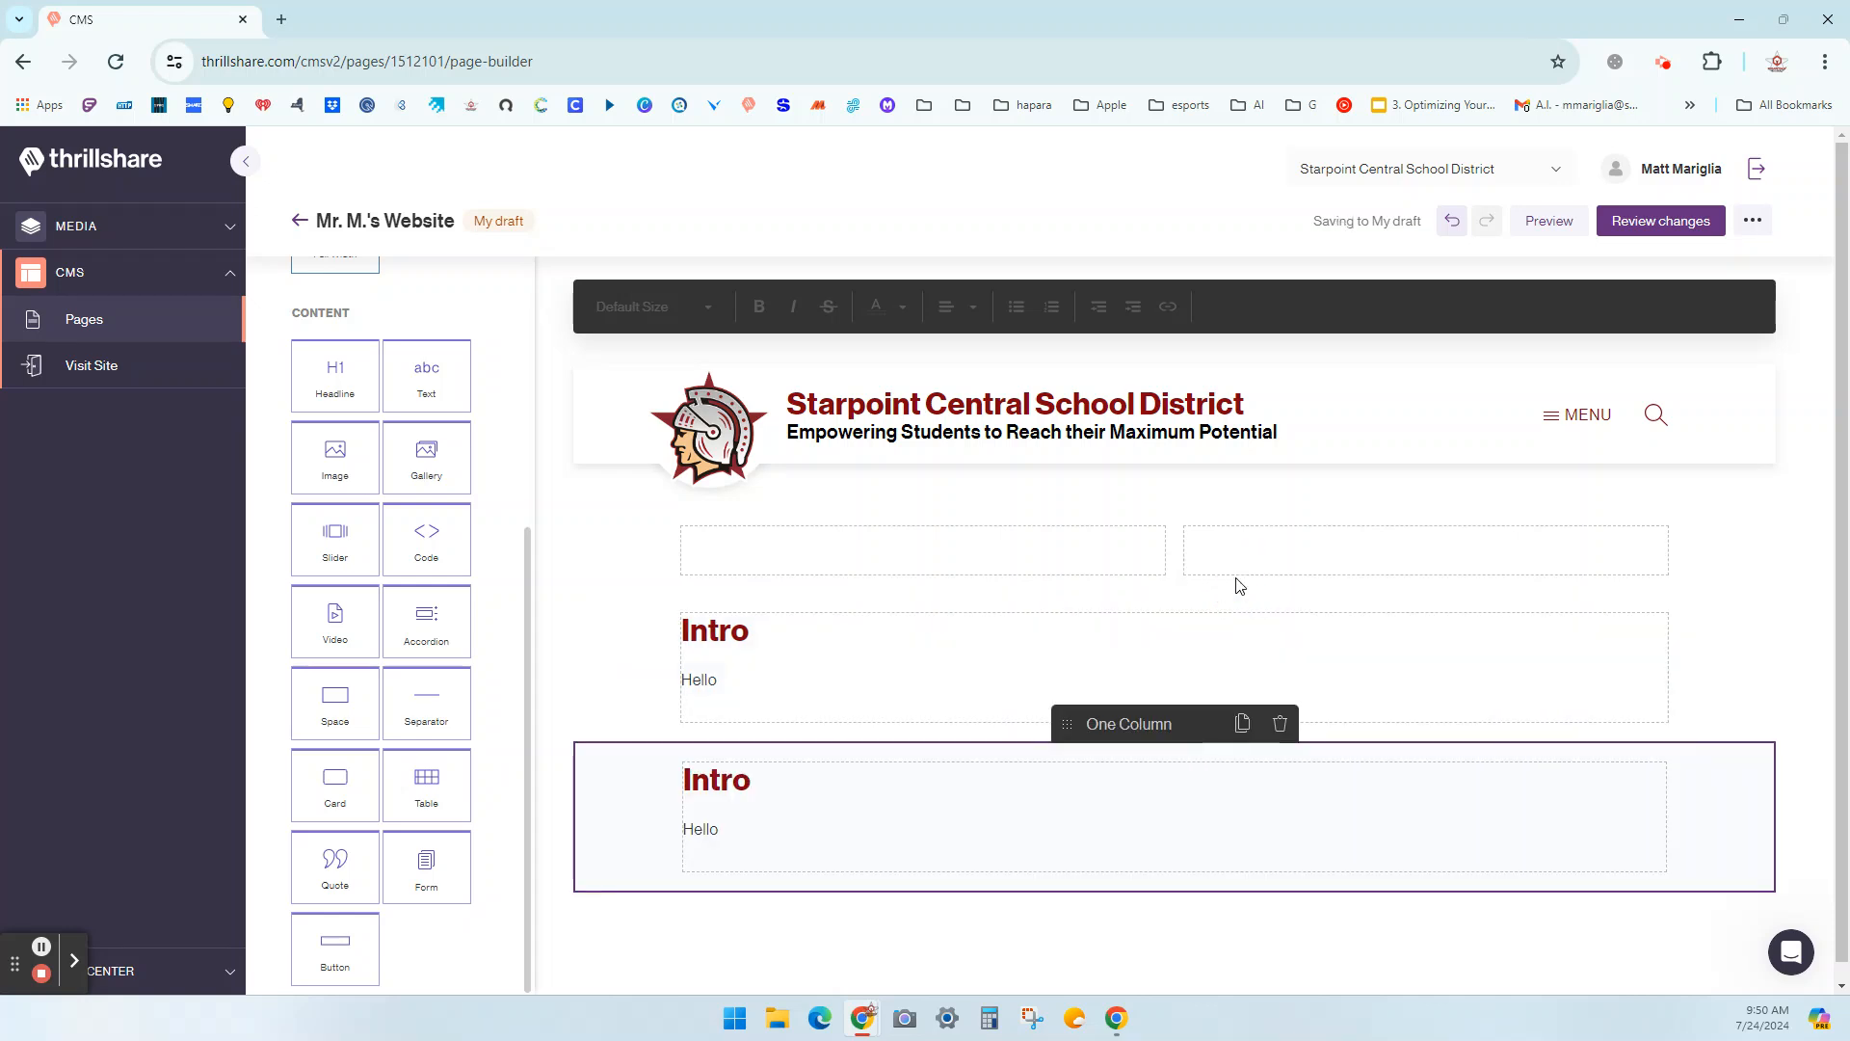
click(1281, 725)
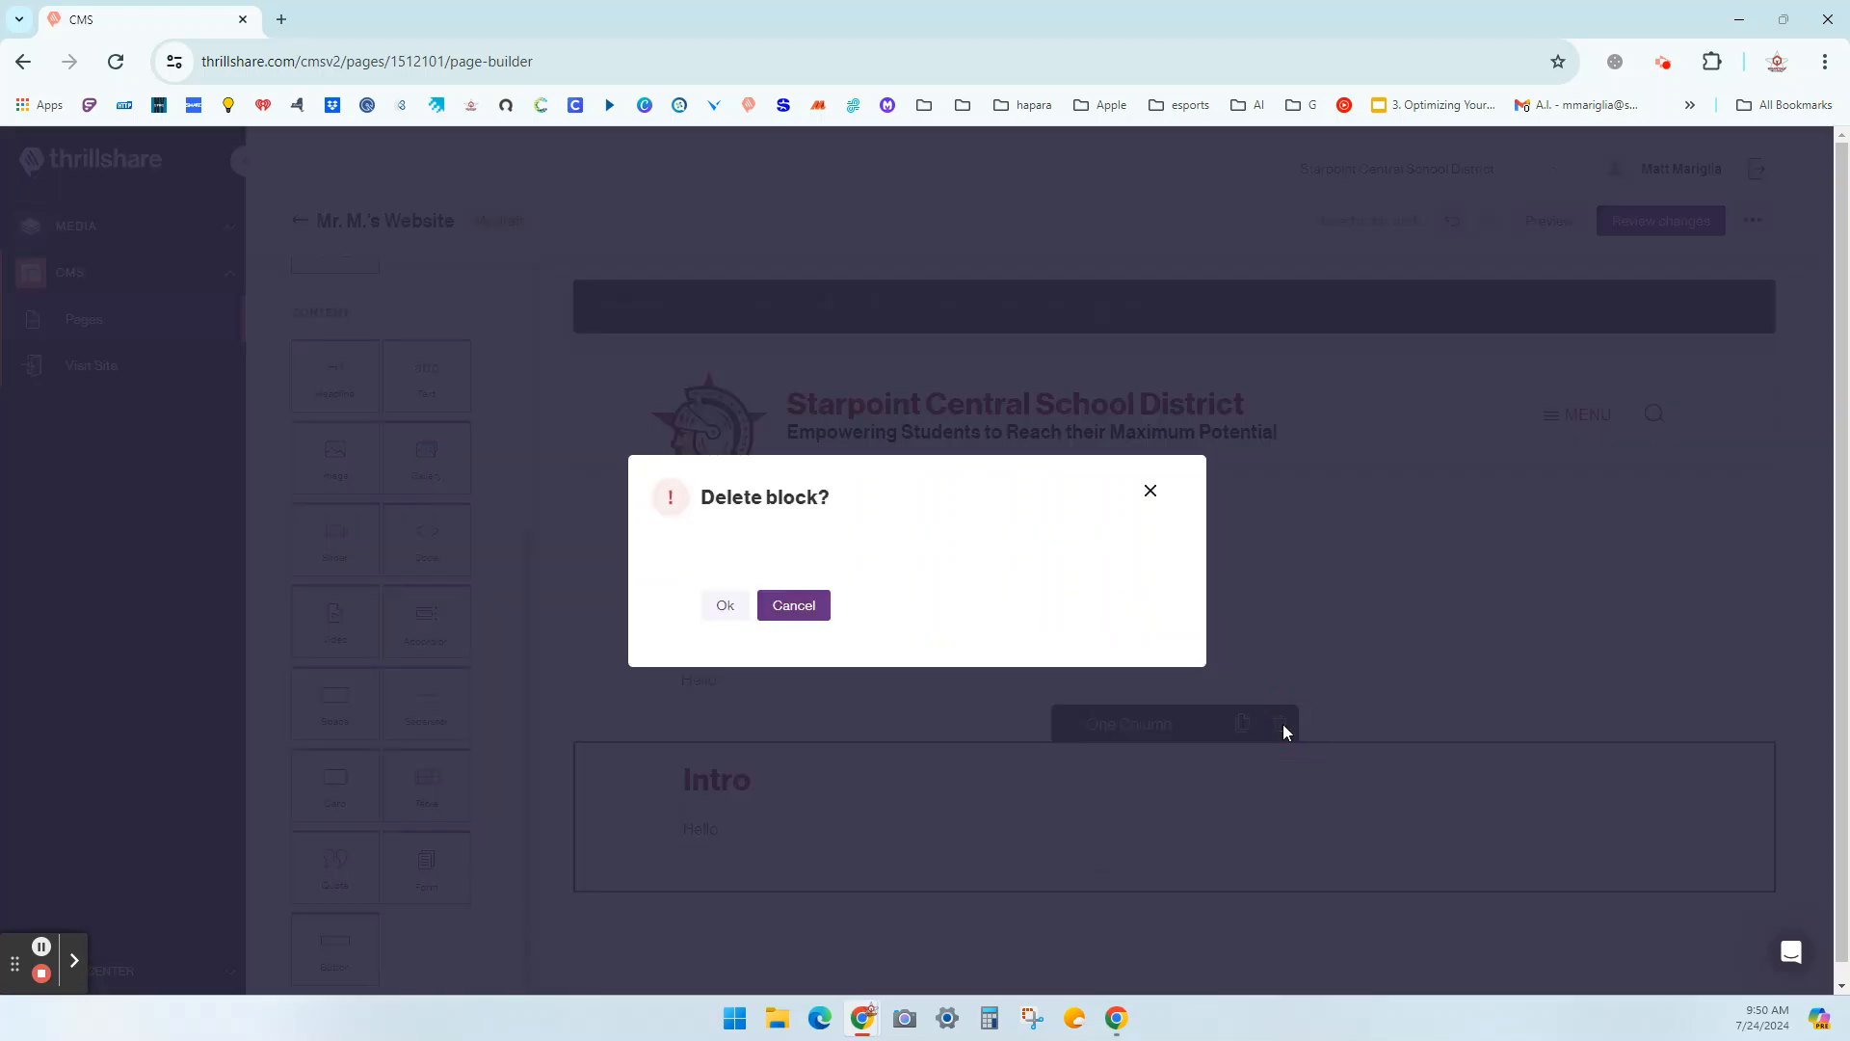
click(735, 622)
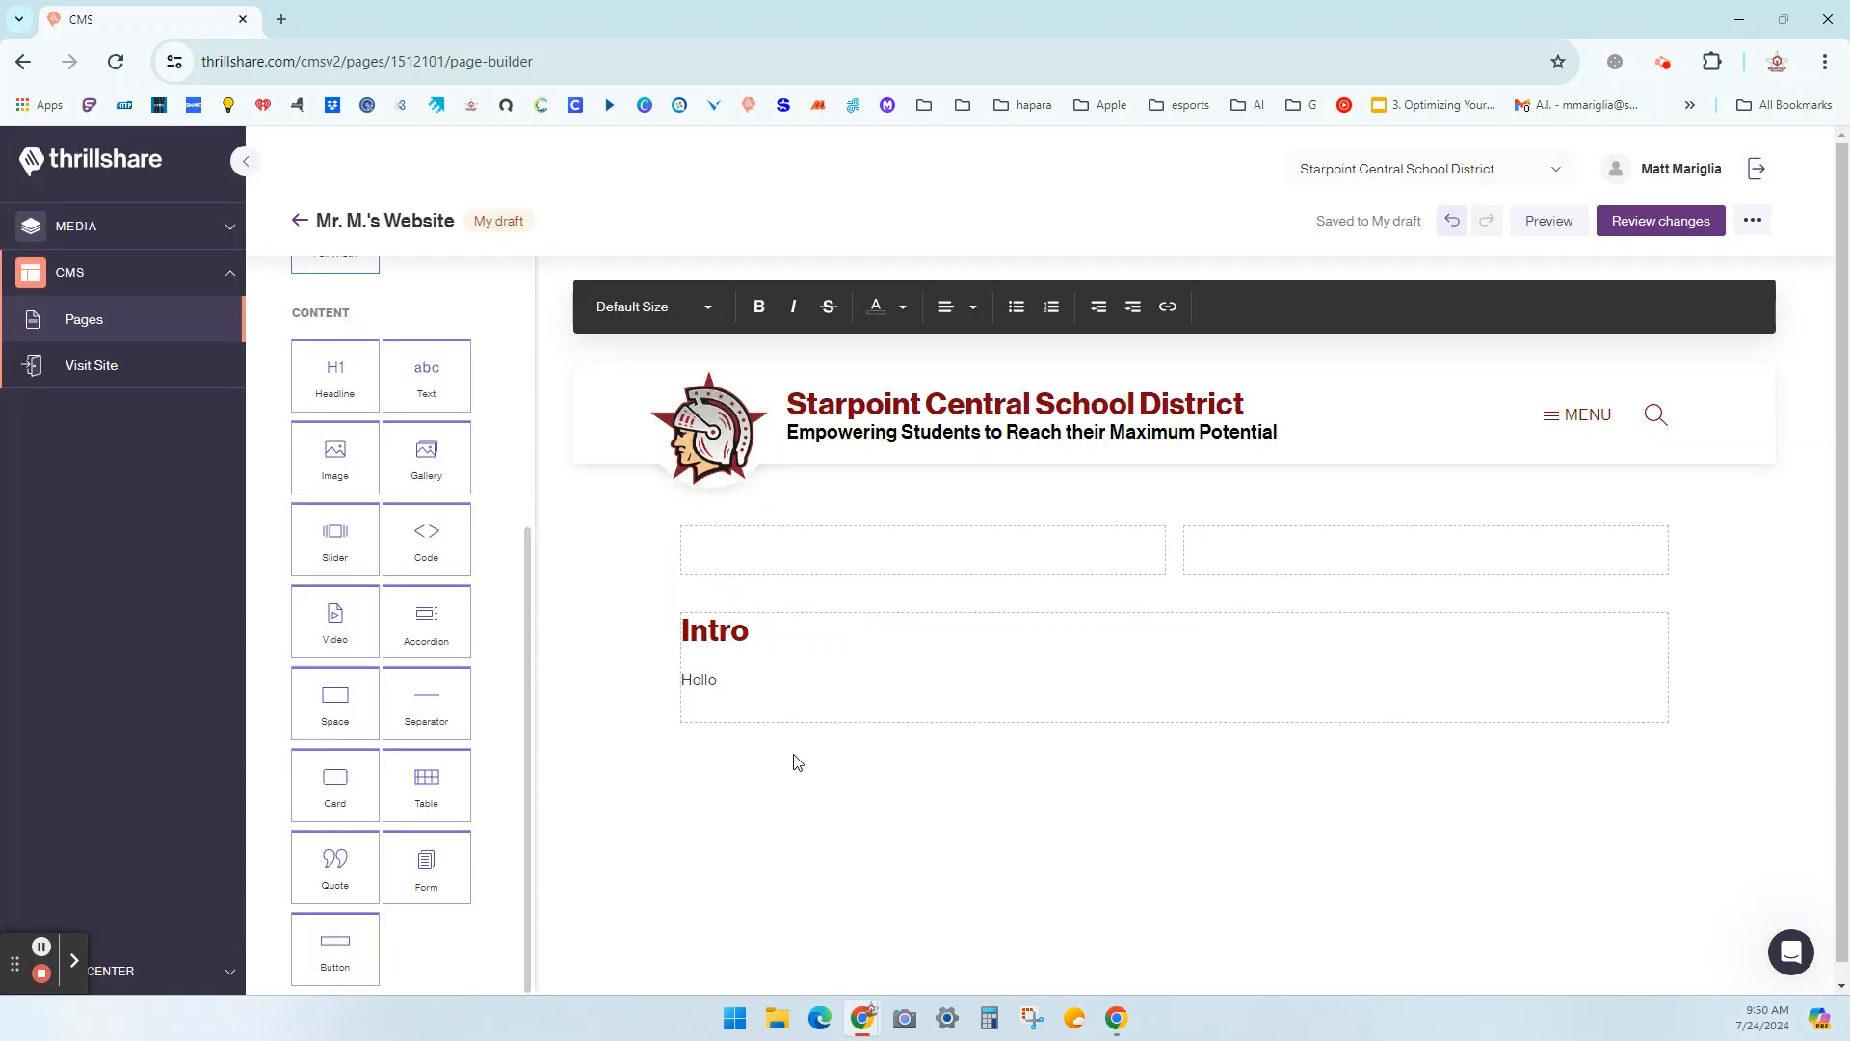
Move the one-column layout with the Intro headline and Hello text back above the two-column layout.
scroll(251, 362, up, 5)
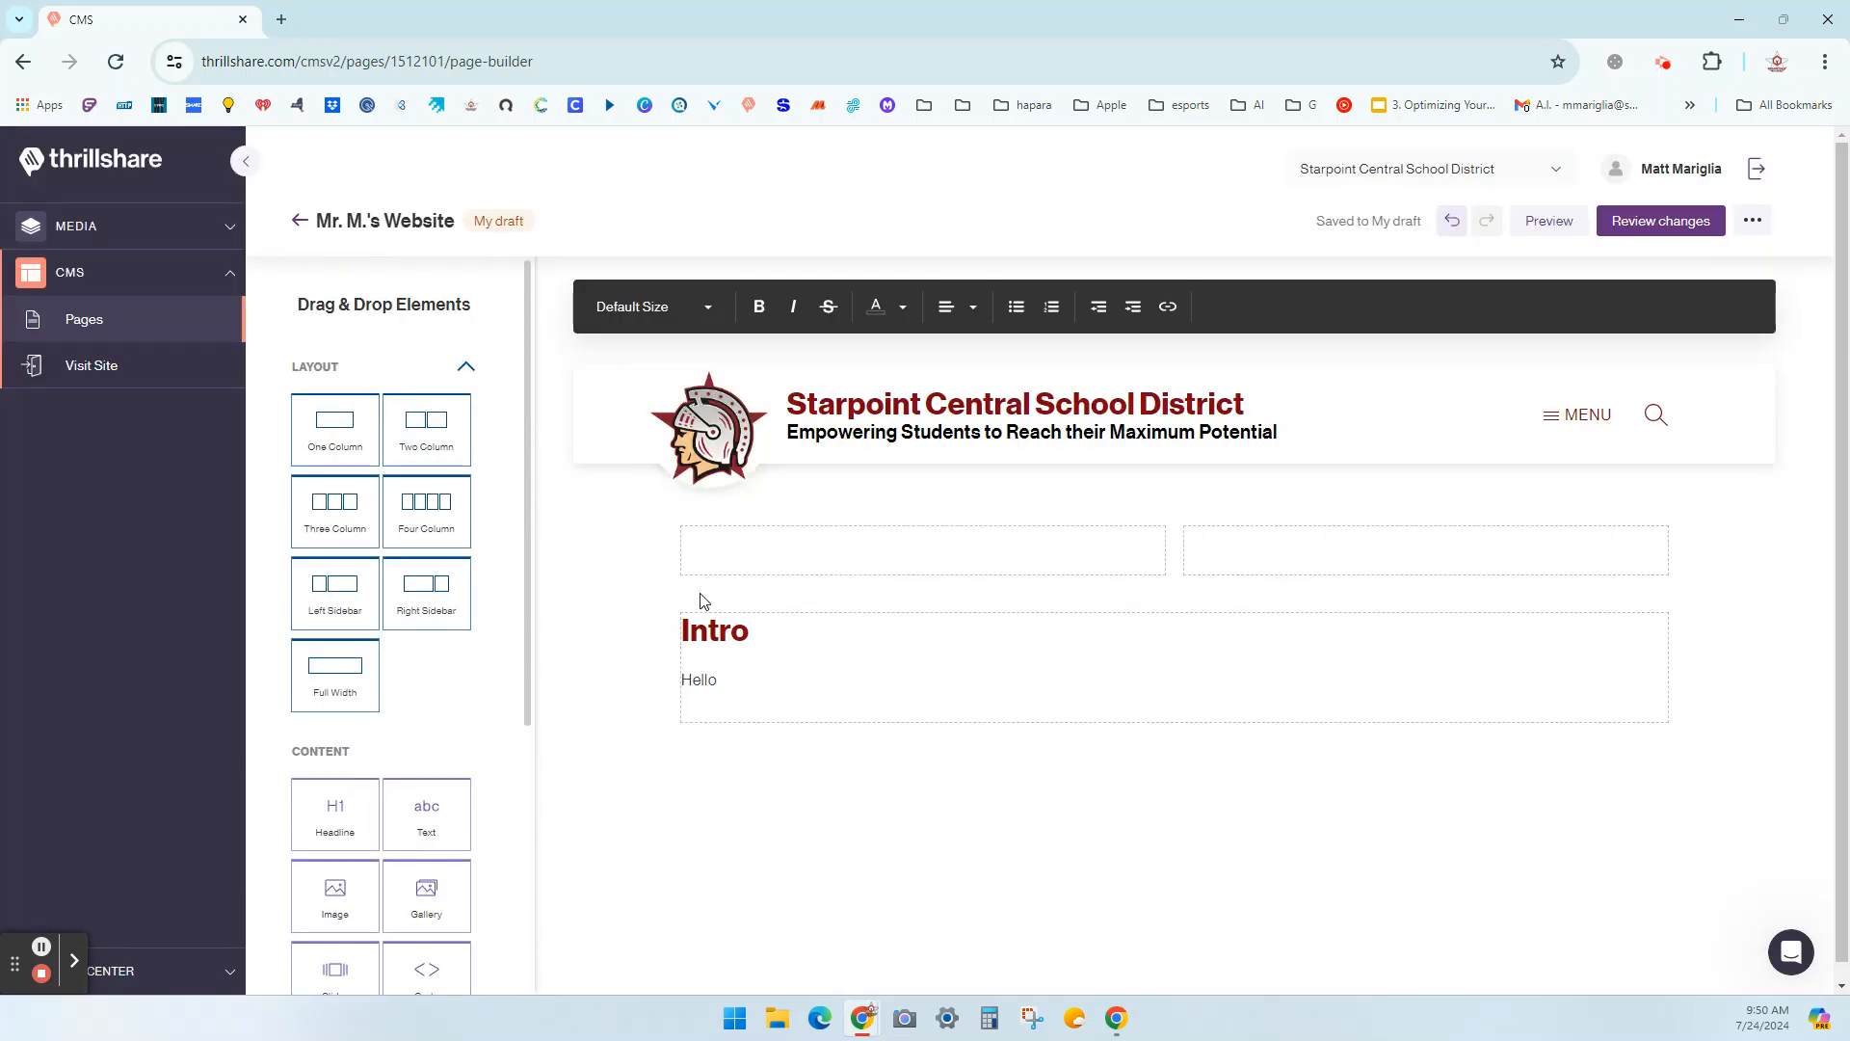
scroll(476, 611, down, 5)
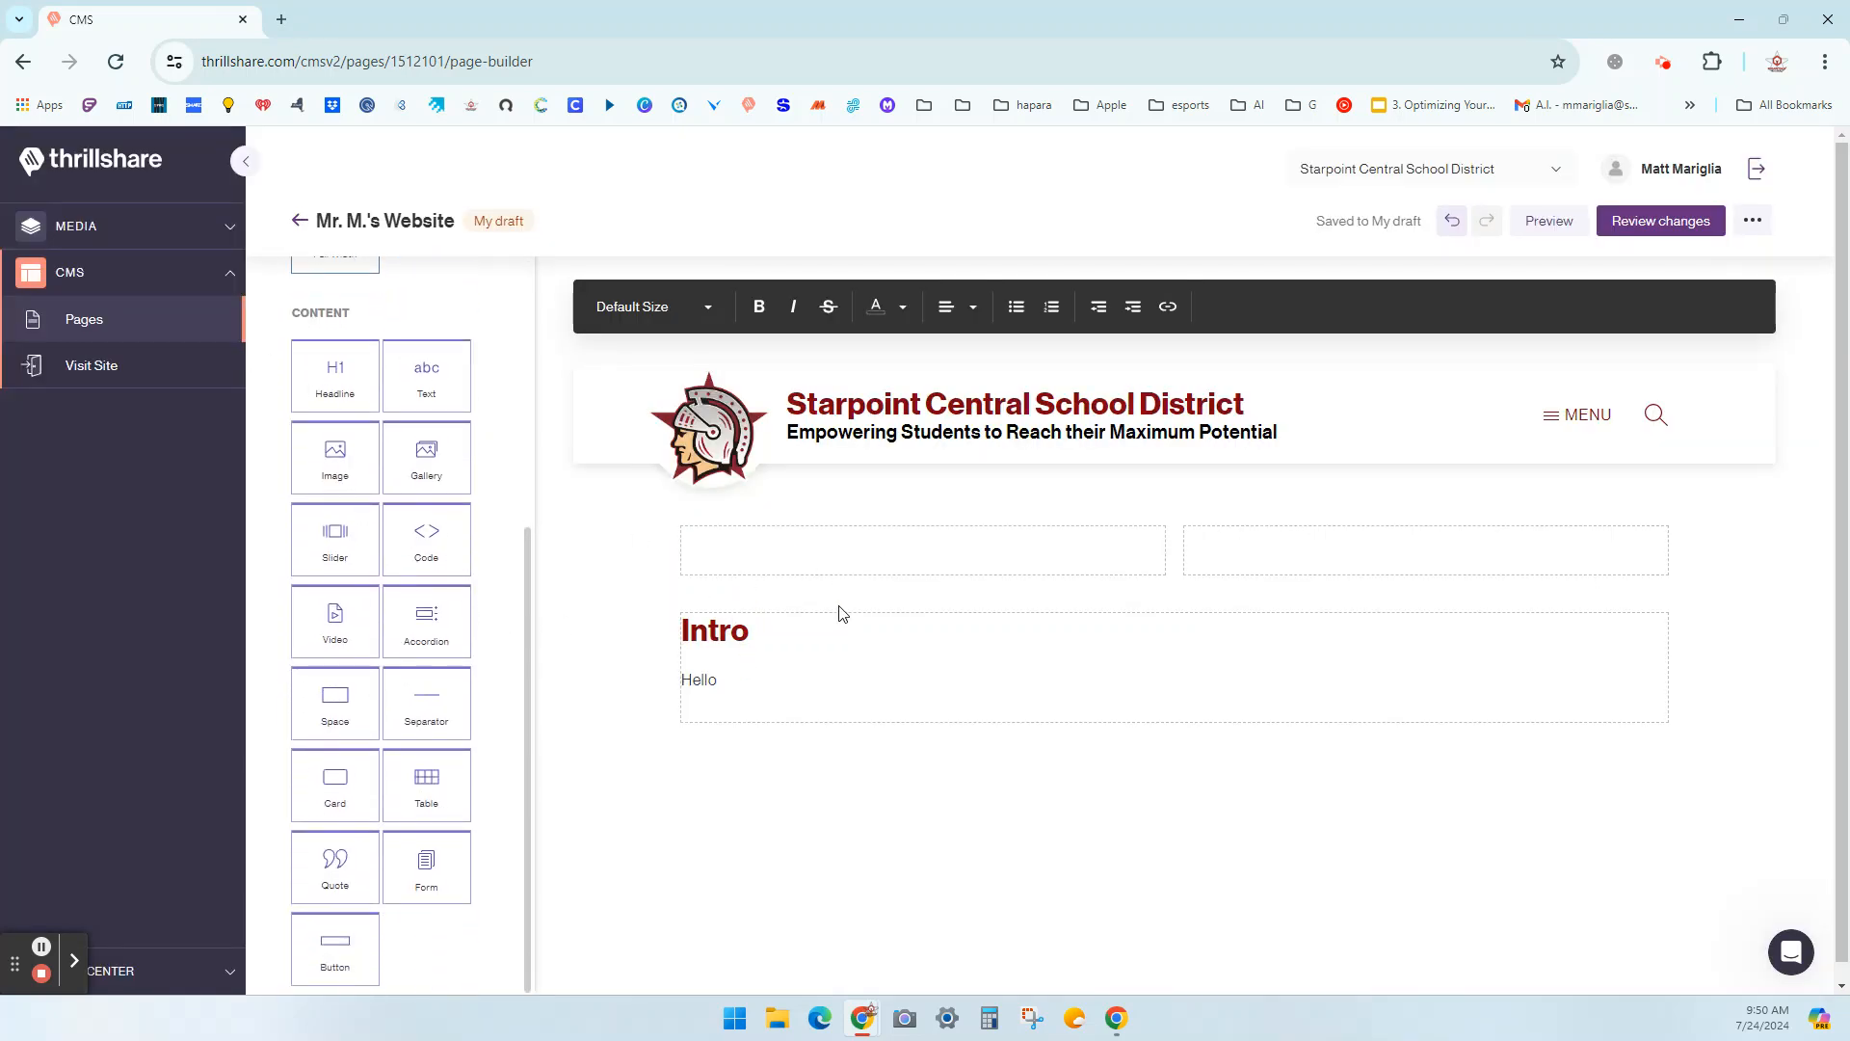
click(1017, 629)
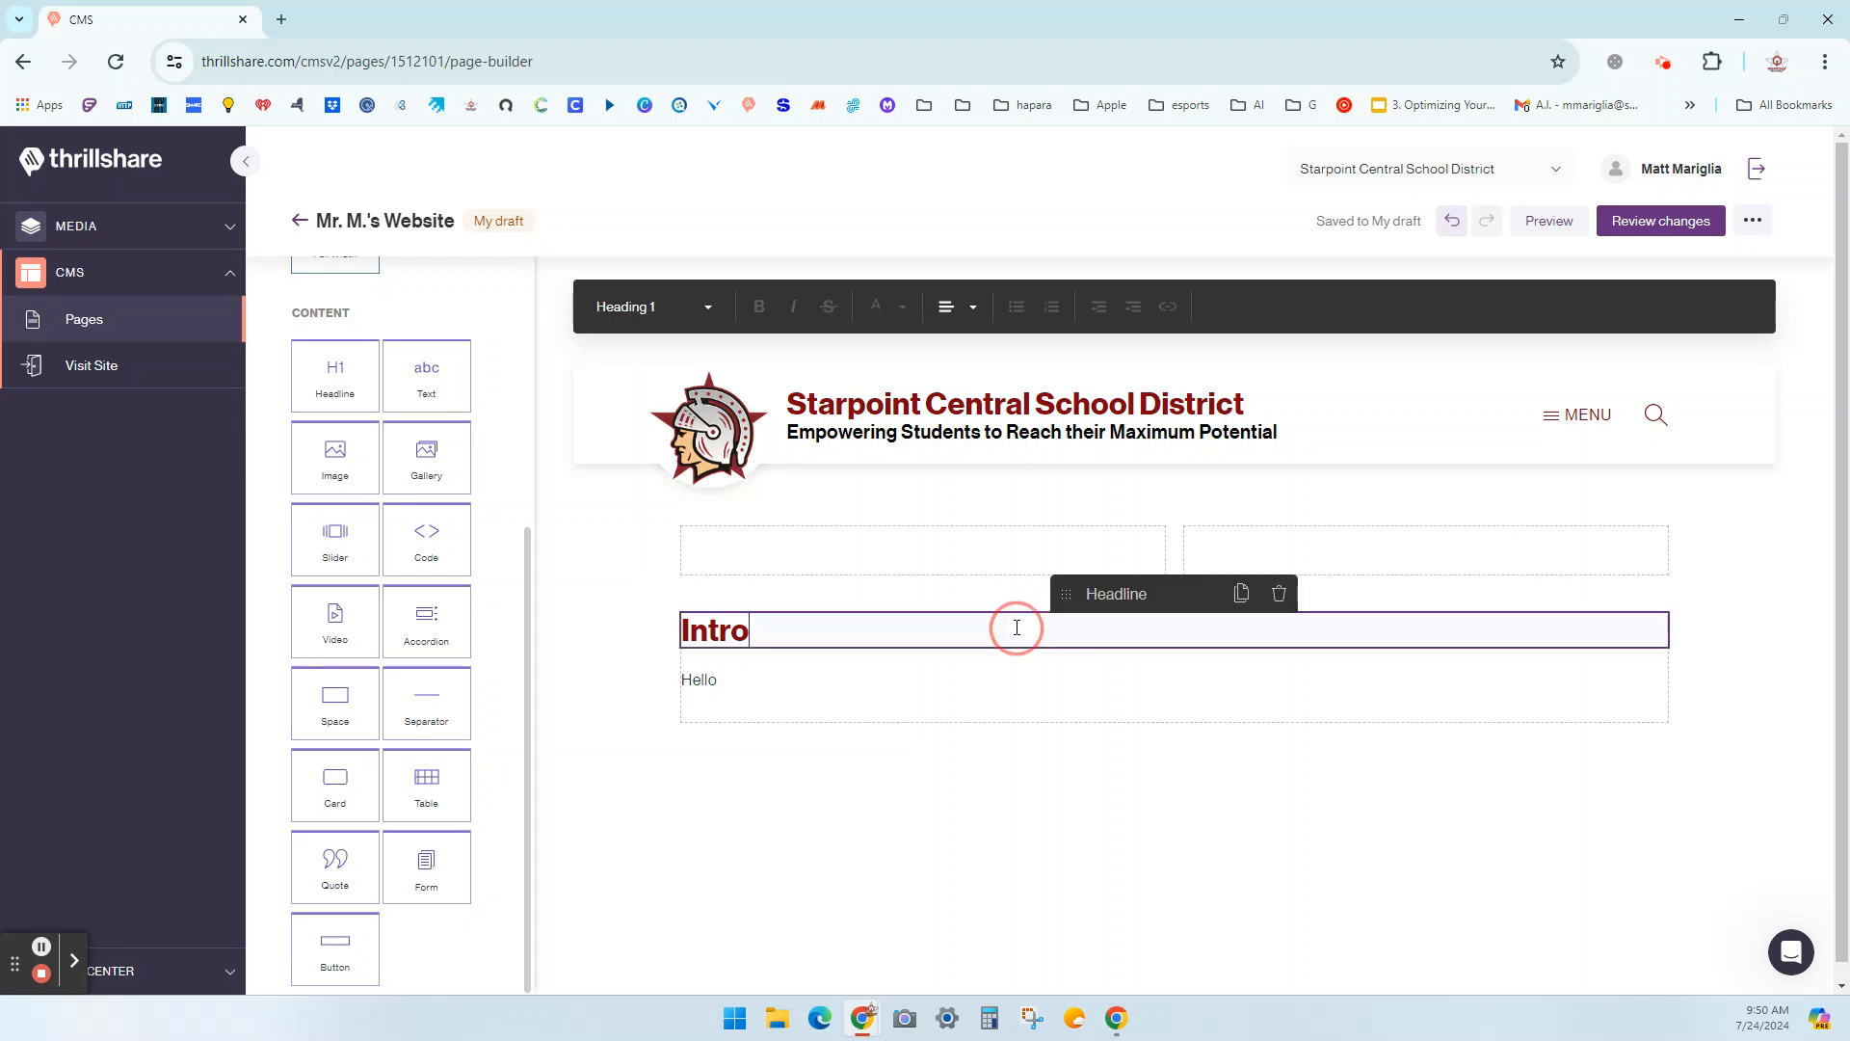
click(1016, 604)
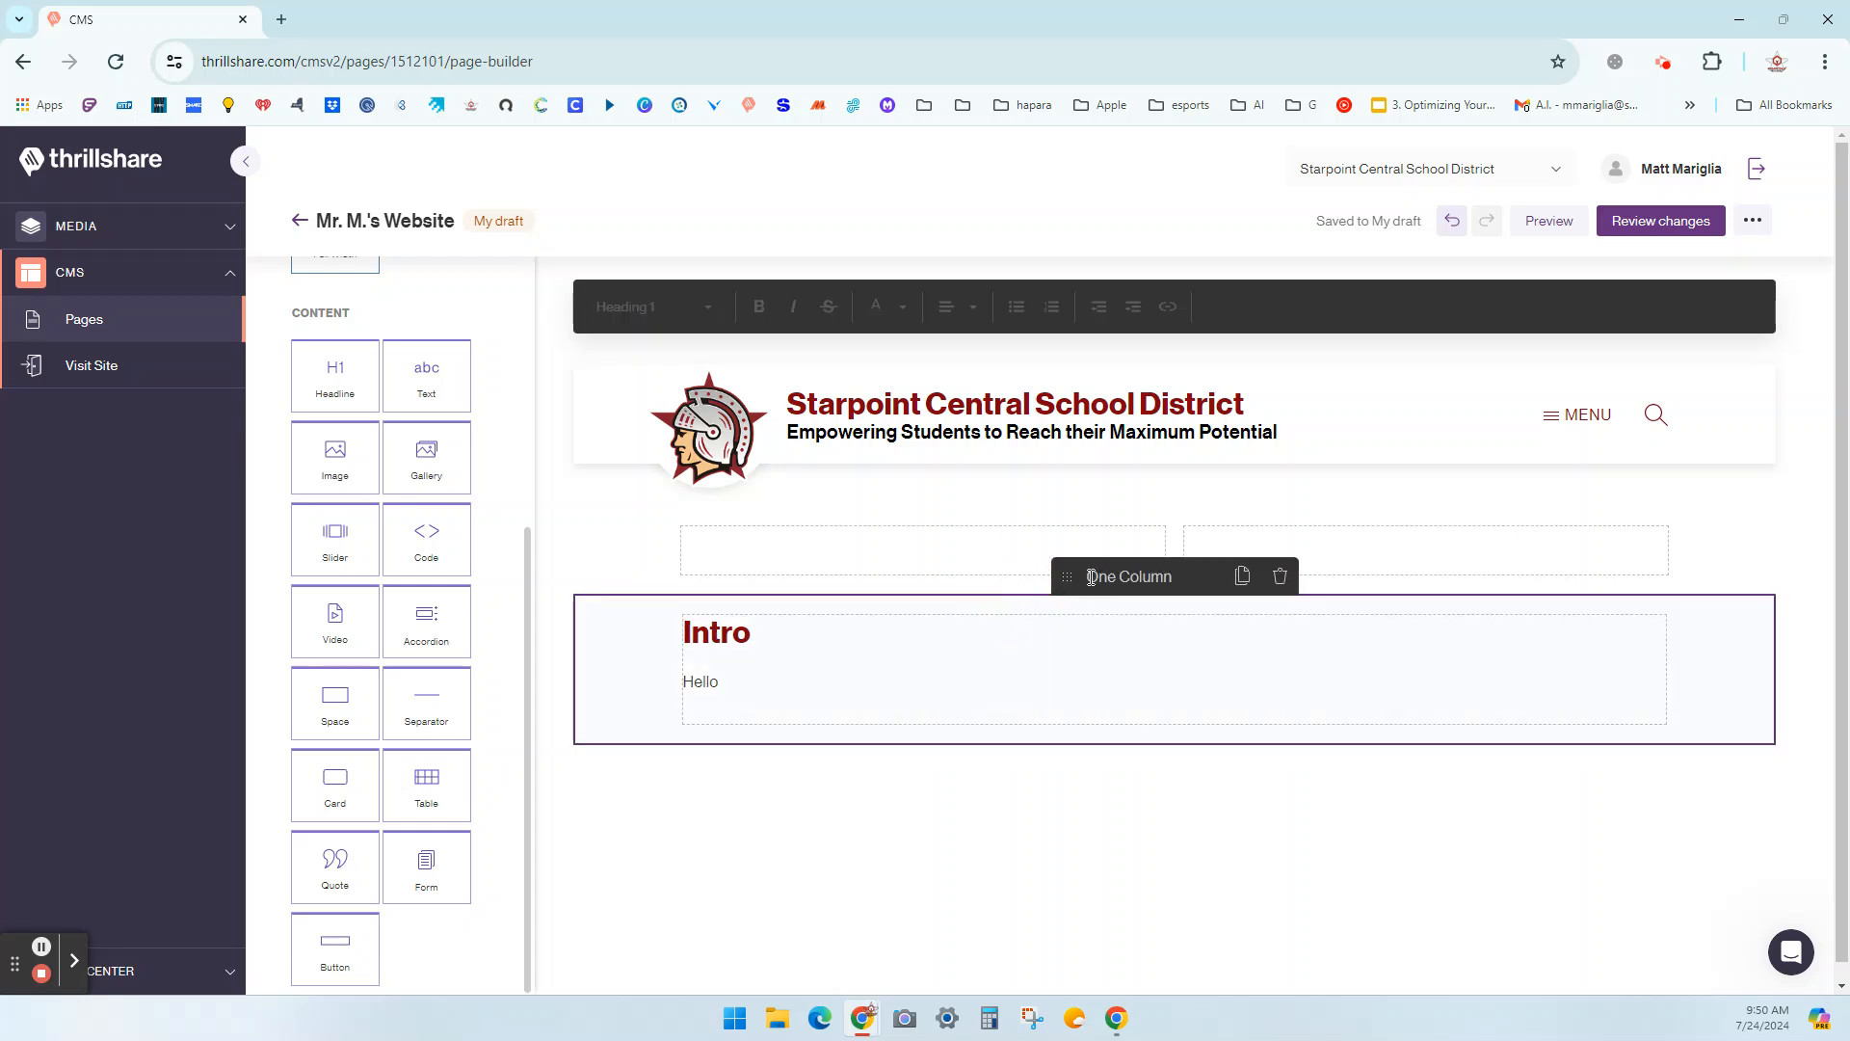
drag(1083, 582, 707, 517)
Add an image element to the left column of the two-column layout and upload Finallogo_copy-removebg-preview (1) into it.
click(334, 447)
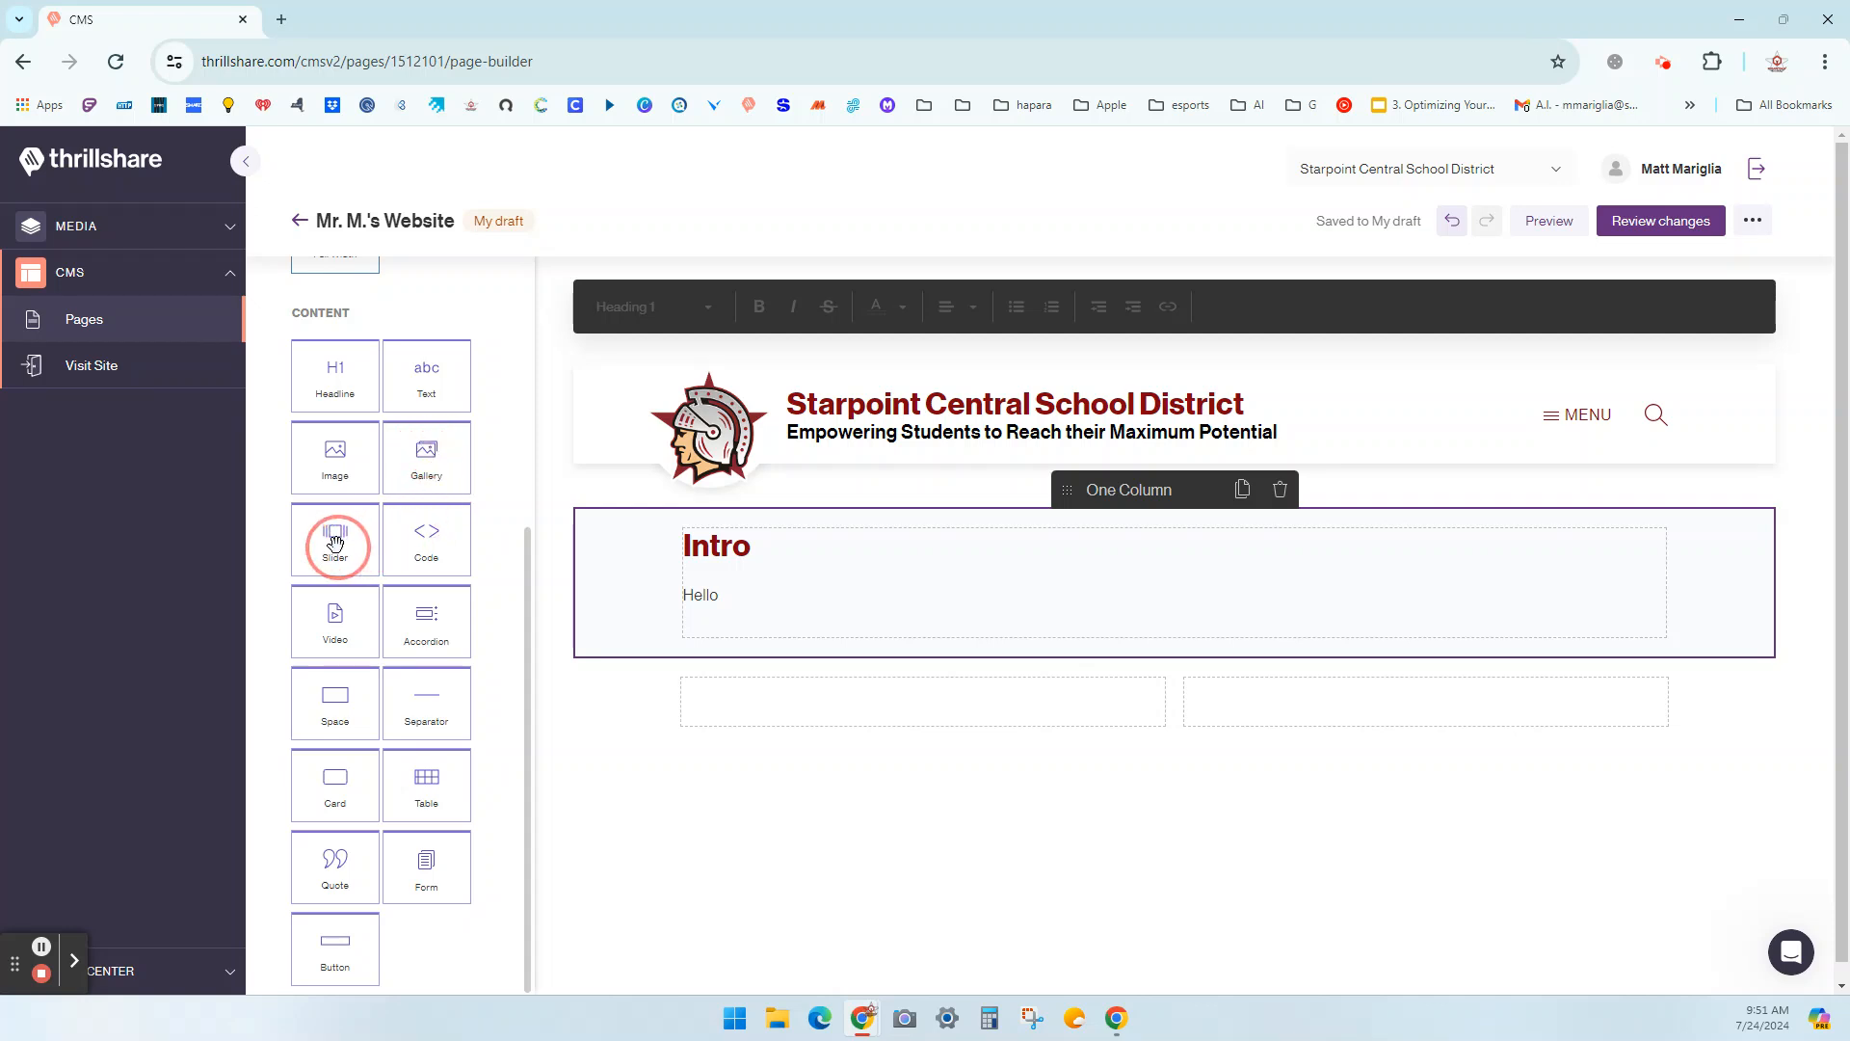
drag(335, 465, 815, 714)
scroll(826, 734, down, 1)
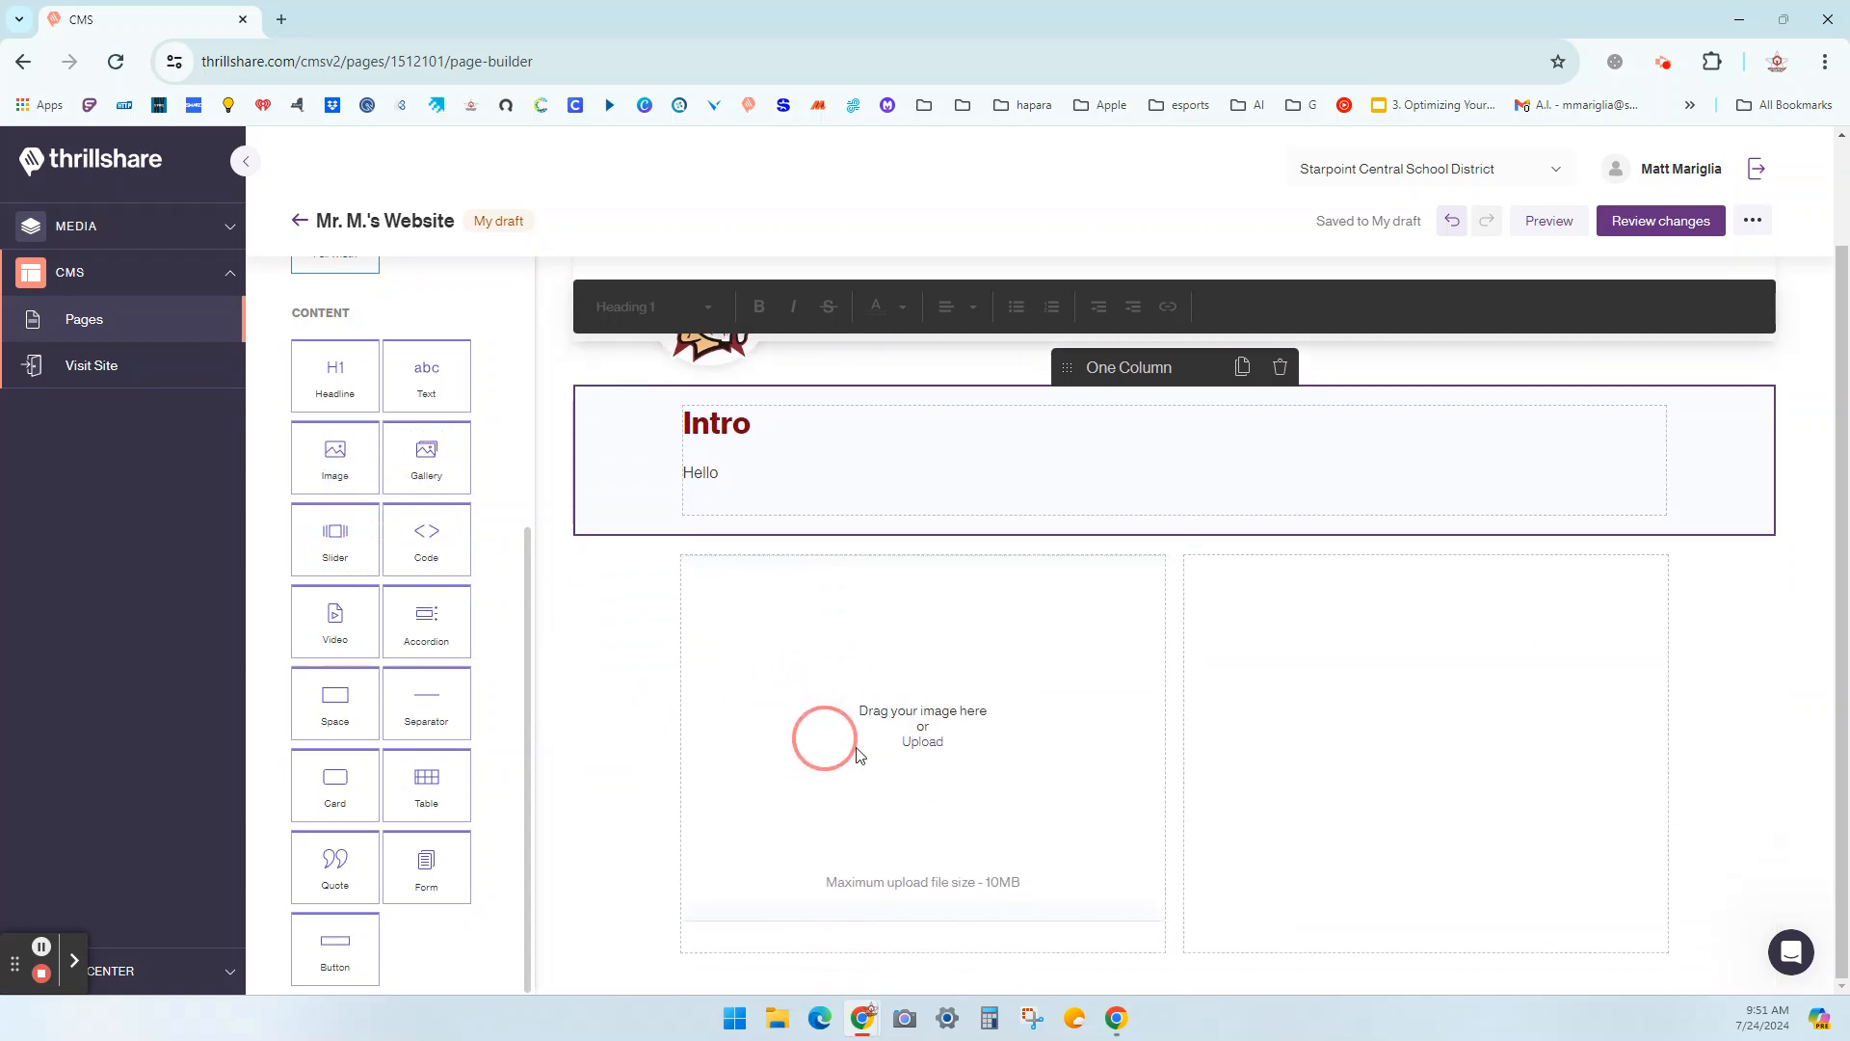
click(925, 748)
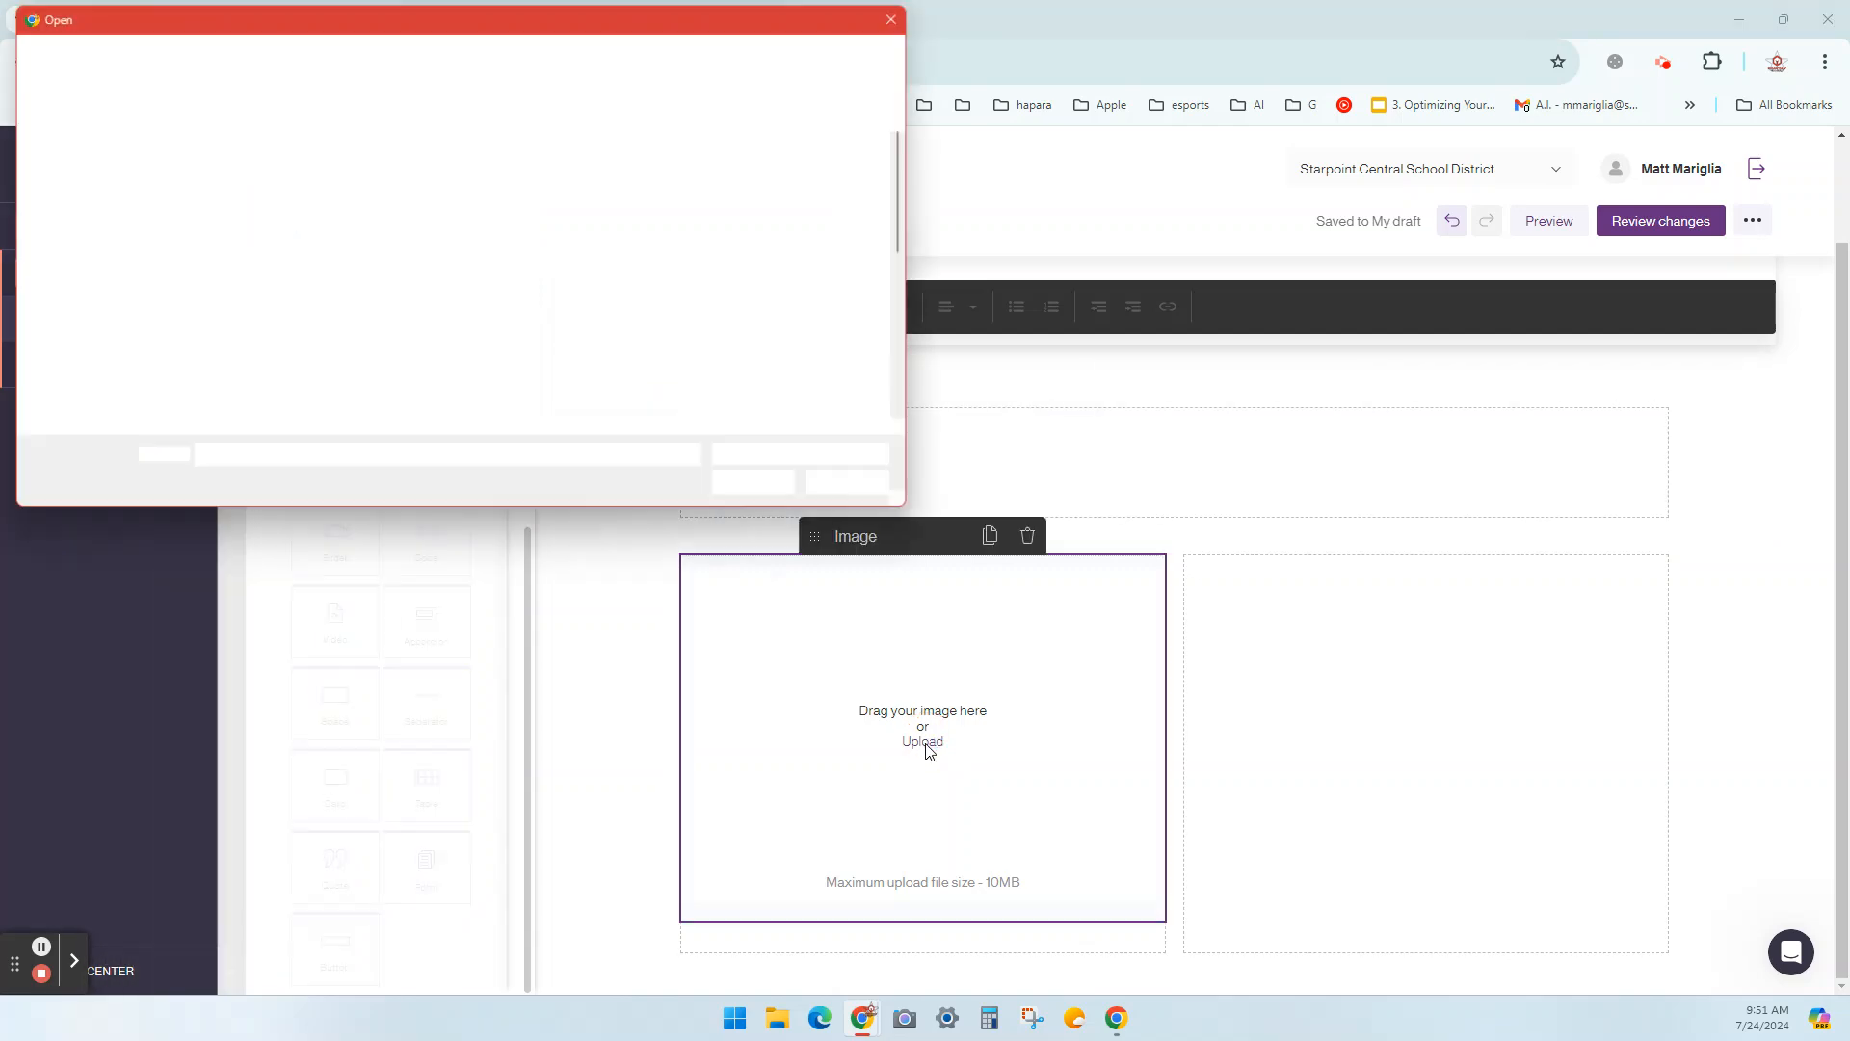
scroll(513, 360, down, 5)
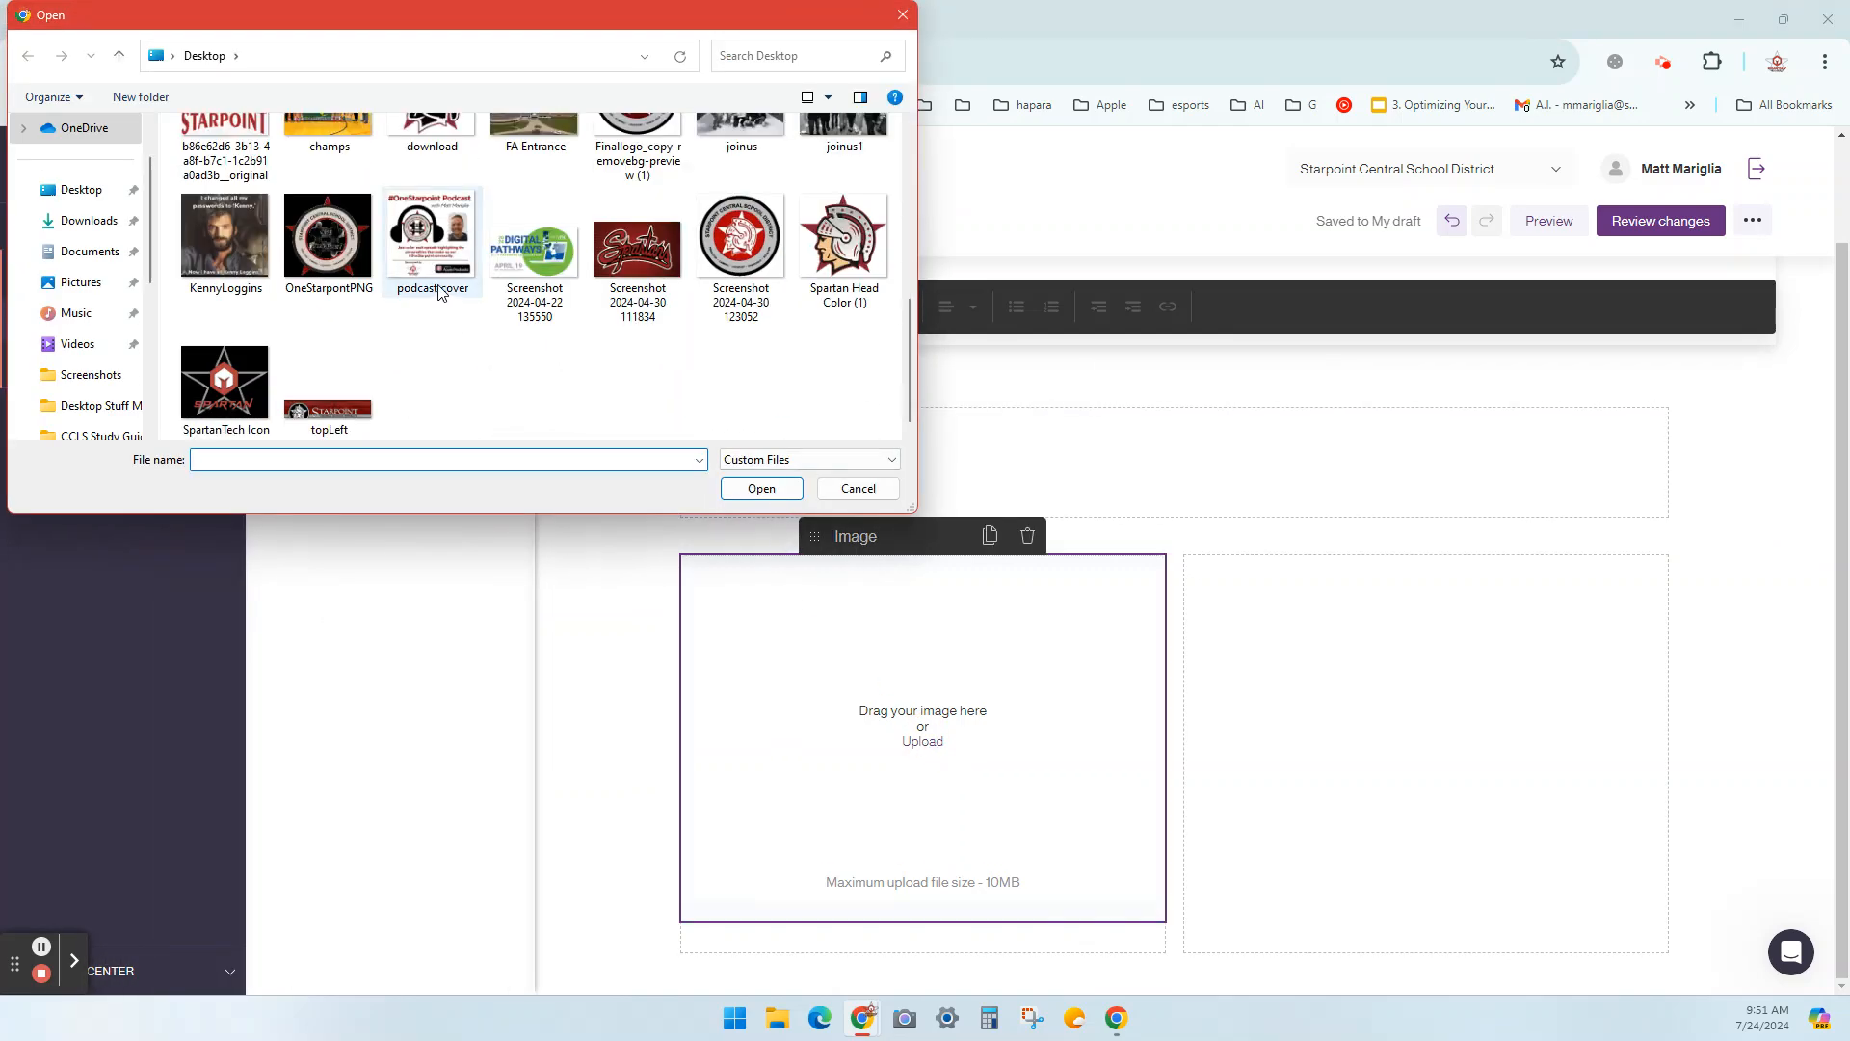
scroll(433, 306, up, 1)
click(640, 219)
double_click(640, 219)
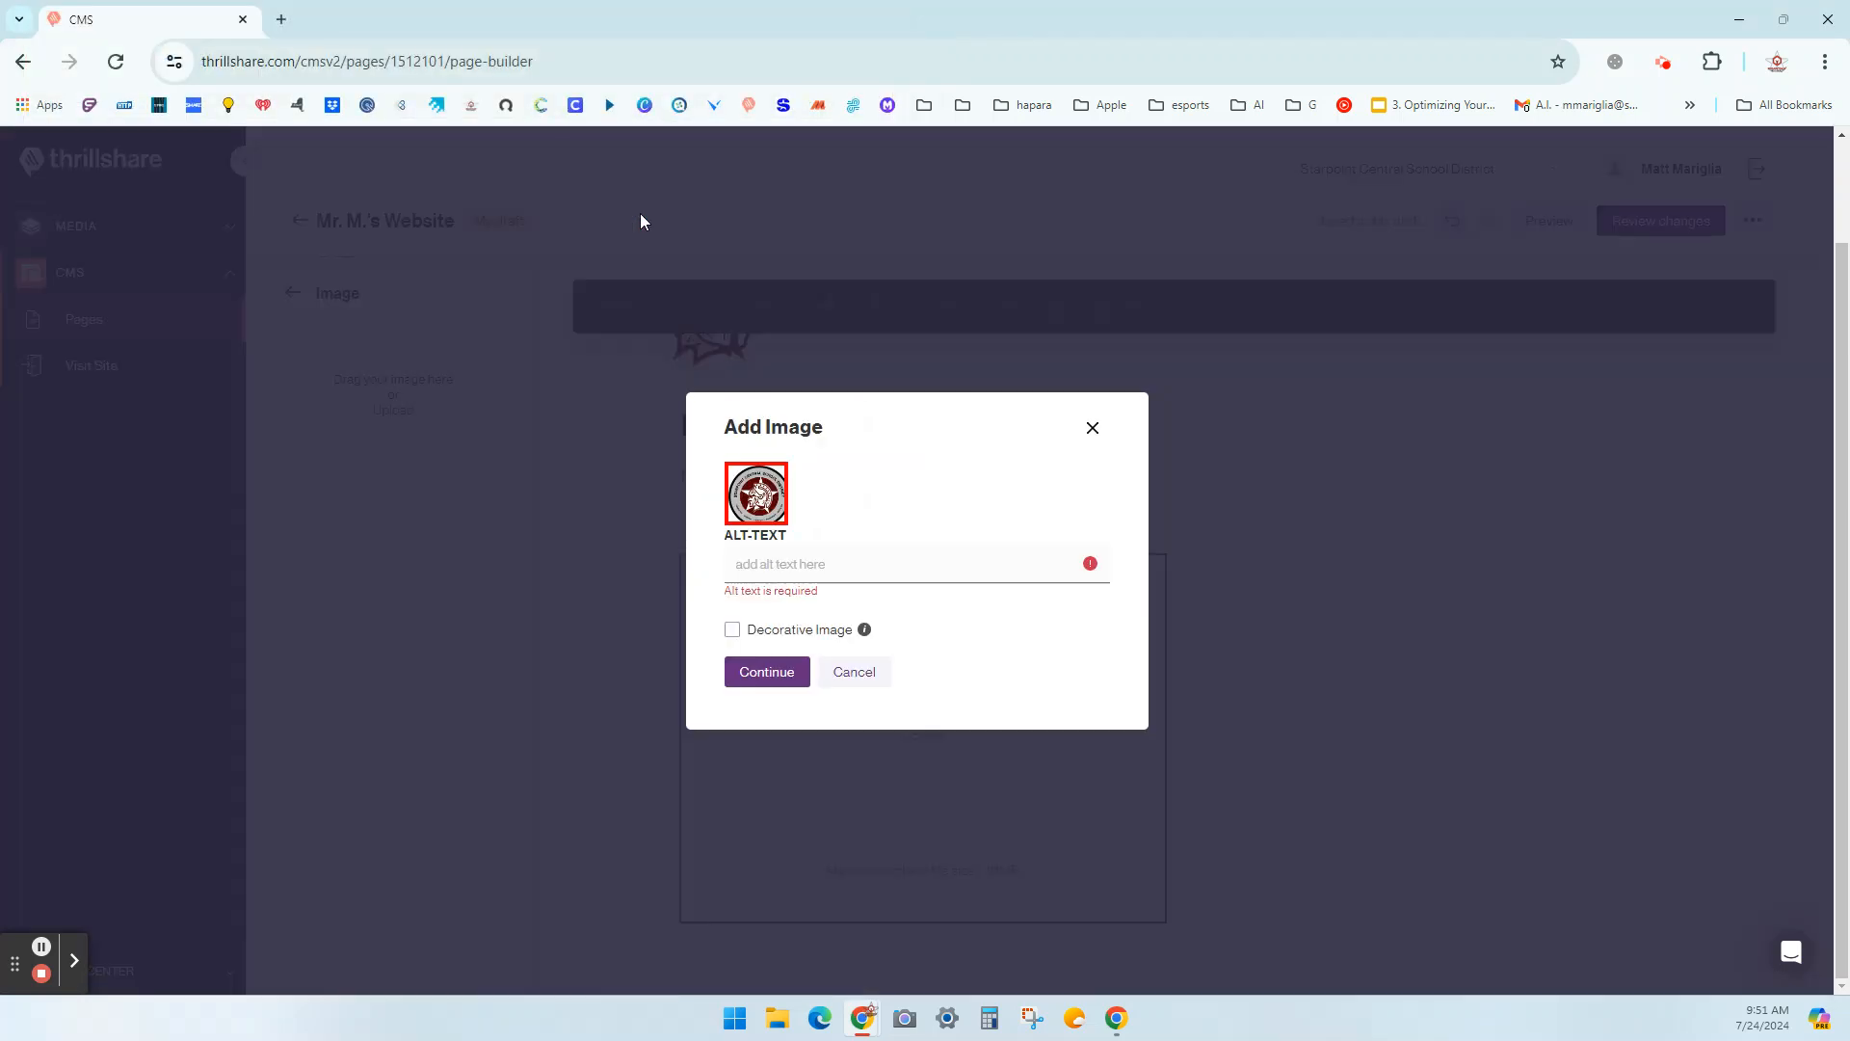
Enter "Logo" as the image's alt text, mark it as a decorative image and add it to the page.
click(747, 570)
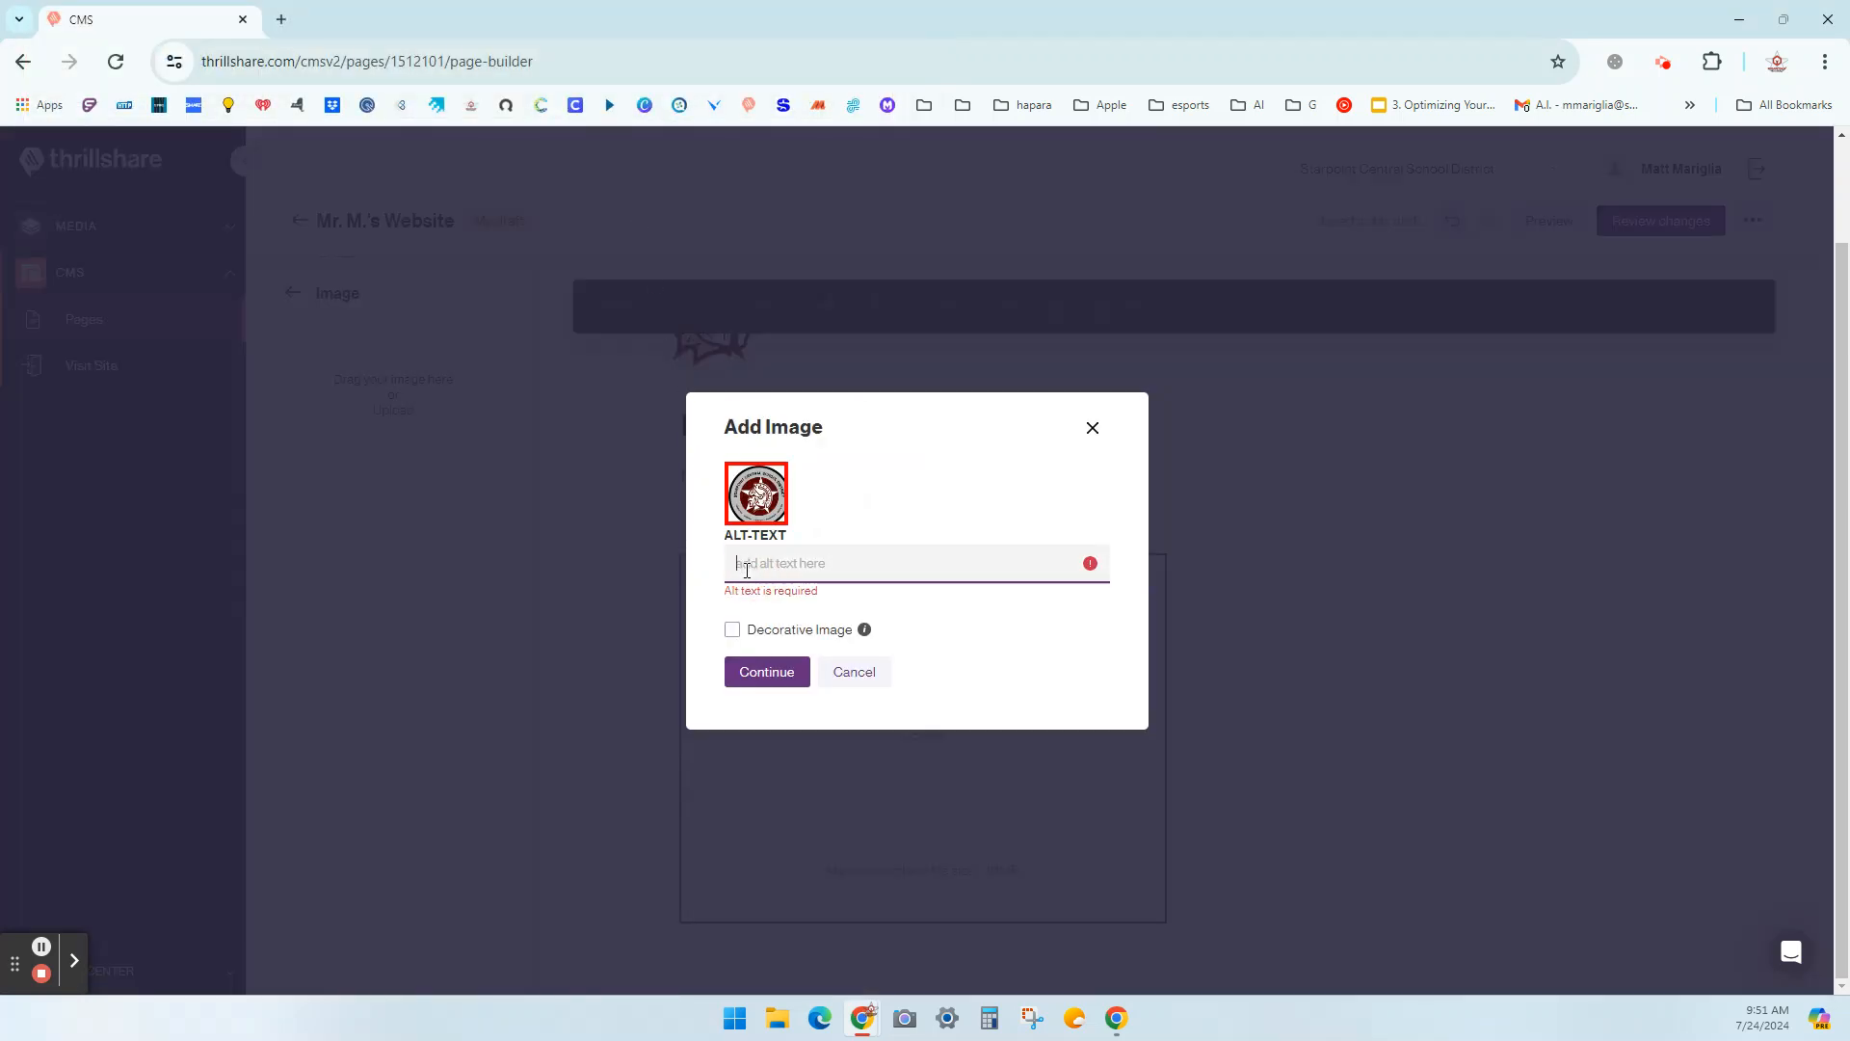
text(Logo)
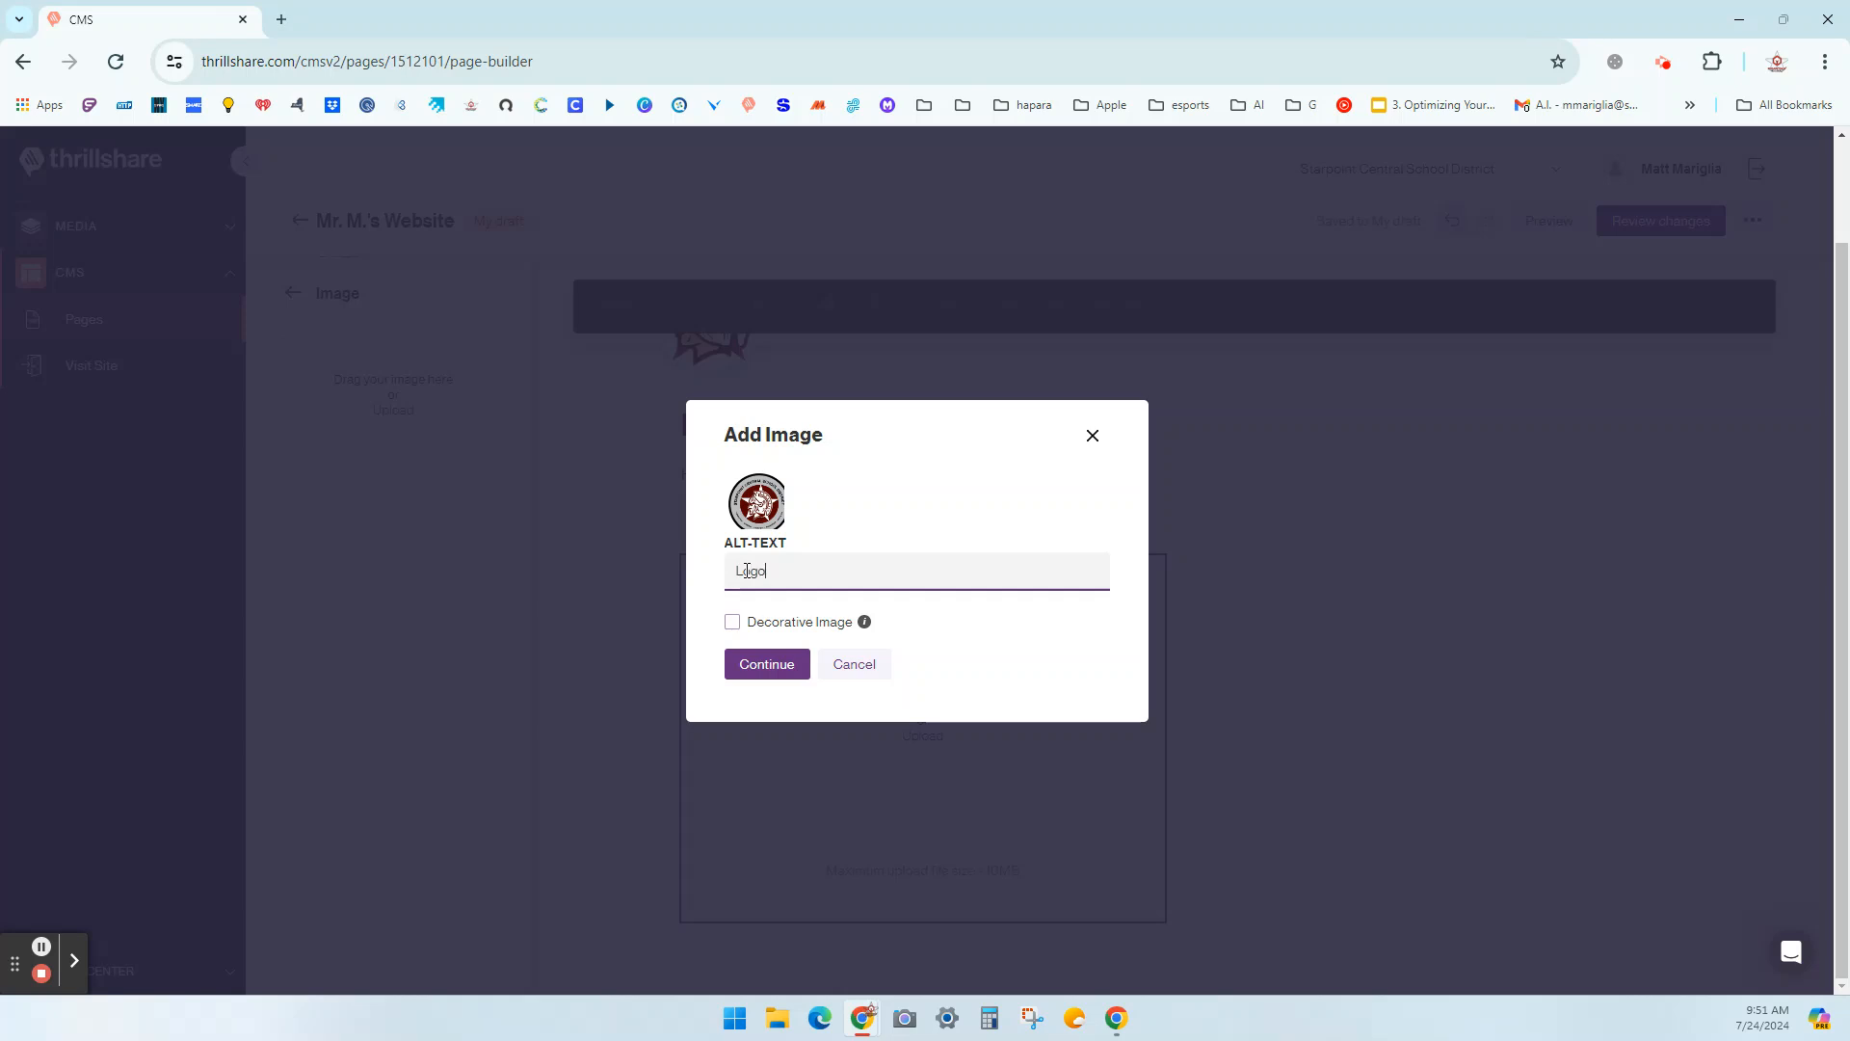
click(731, 620)
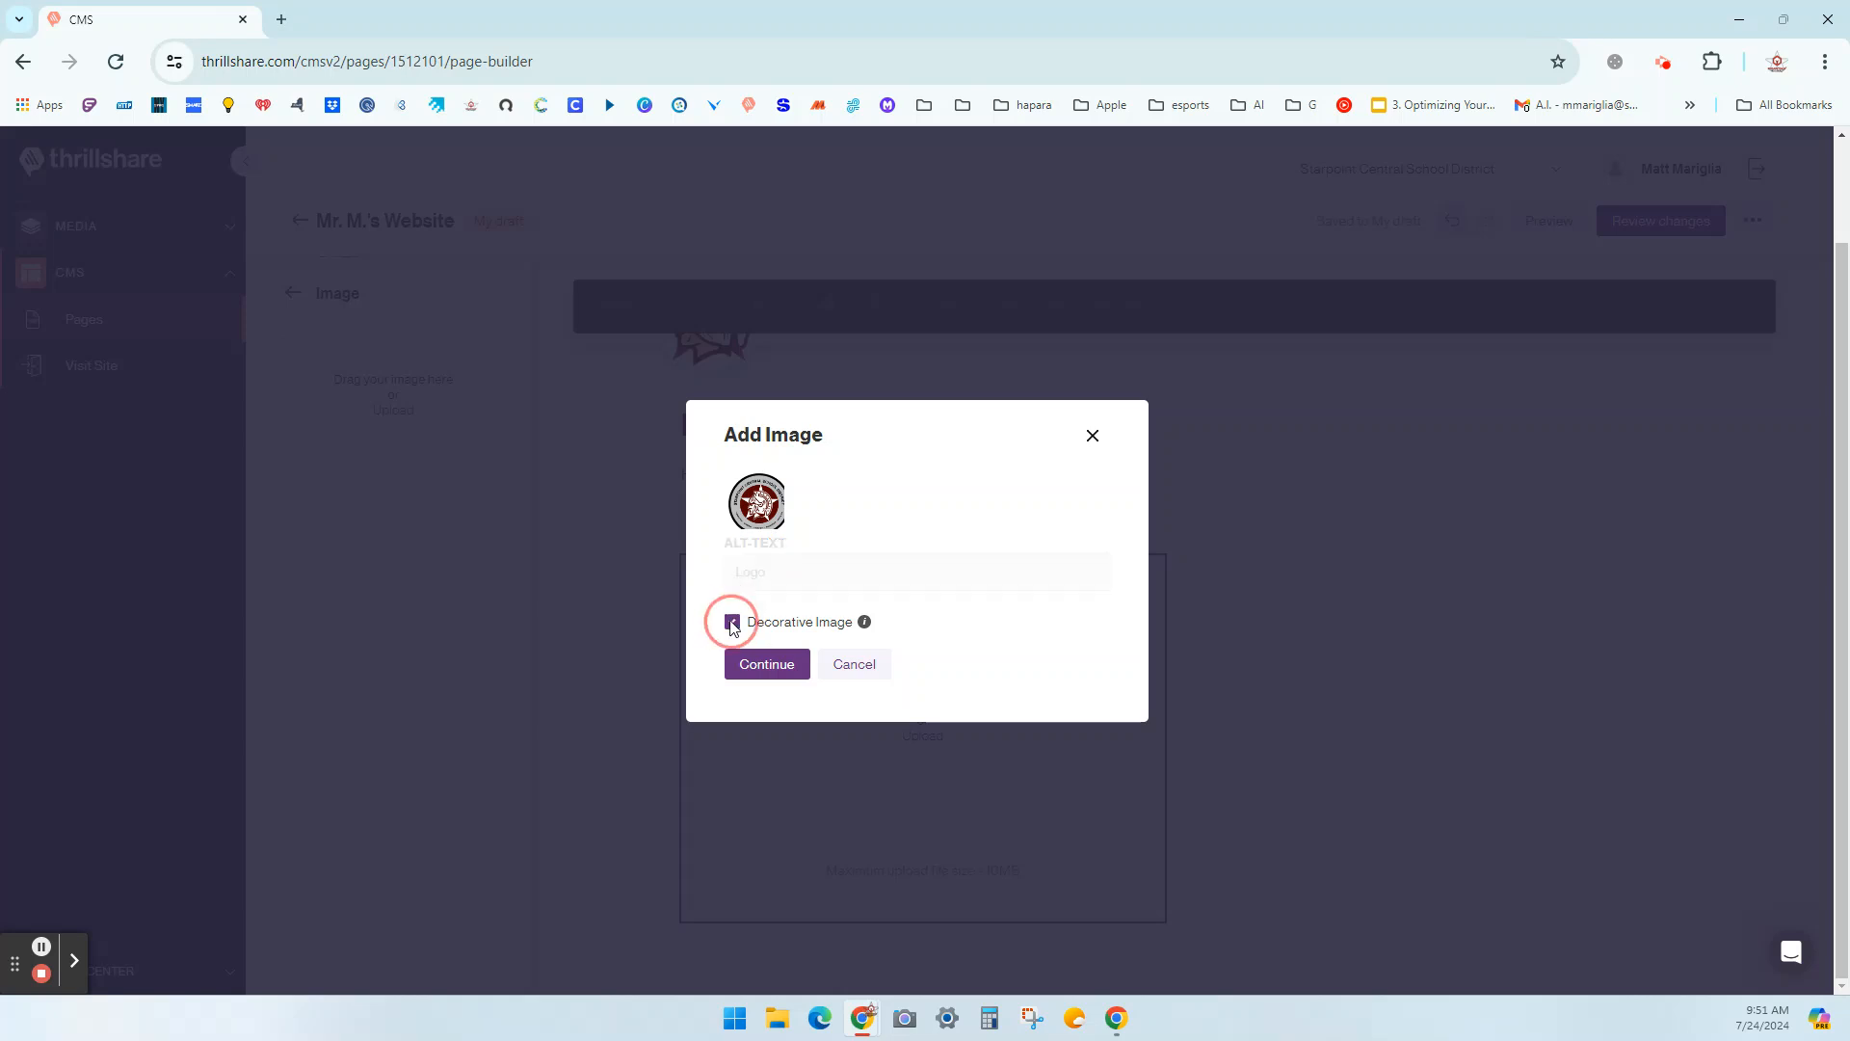
click(785, 663)
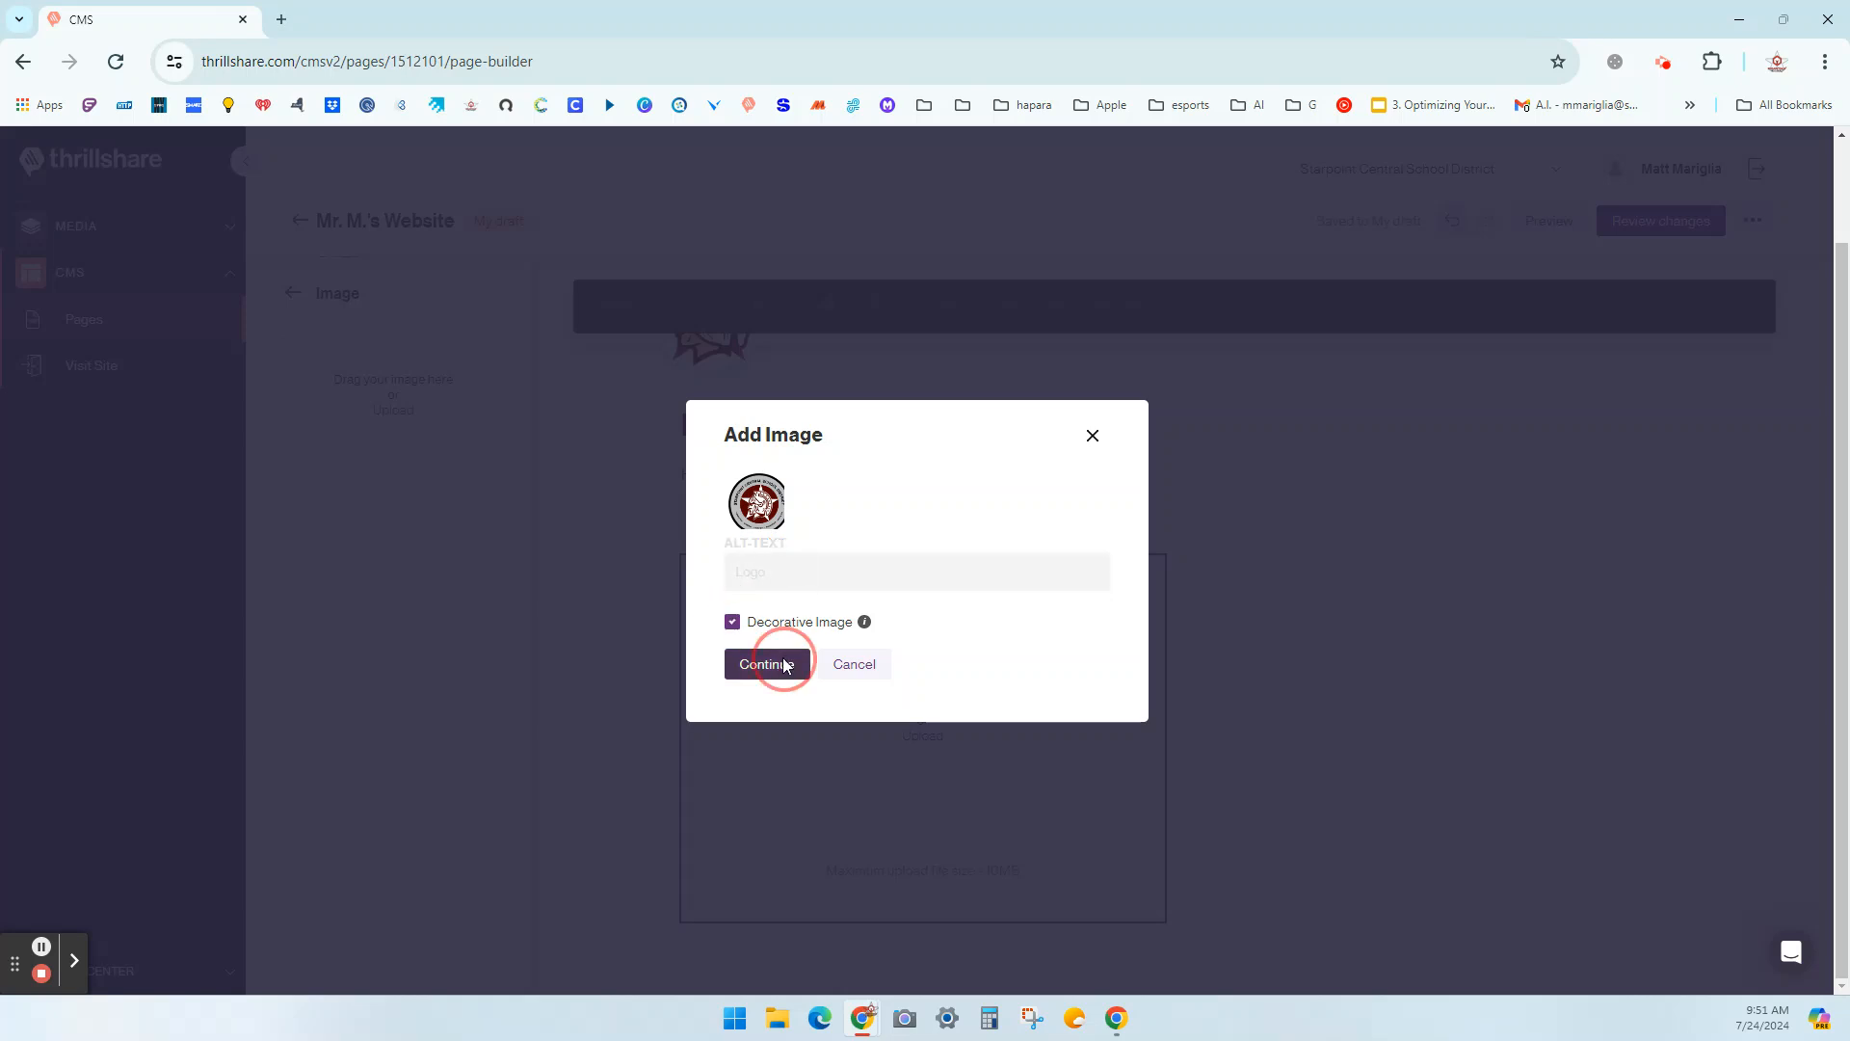
scroll(1074, 706, down, 1)
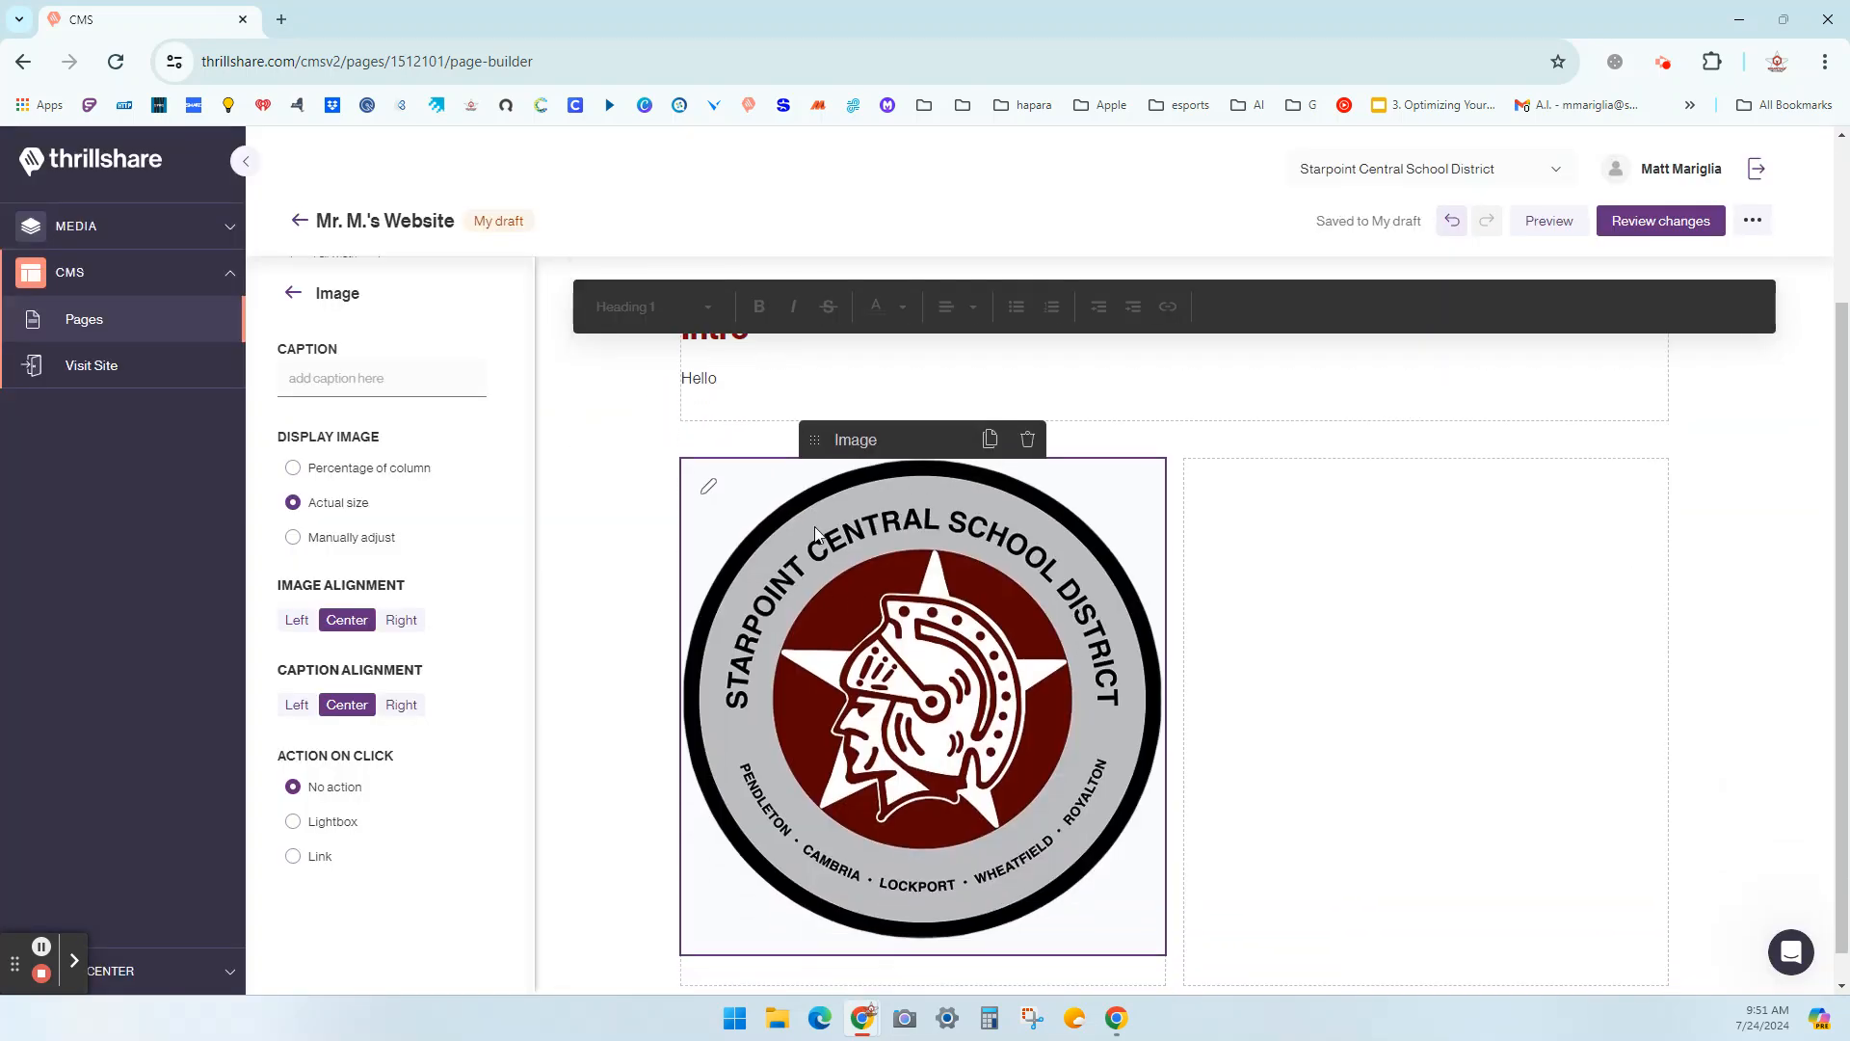
Open the logo image for editing, try to adjust its crop area and close the editor without saving.
click(707, 487)
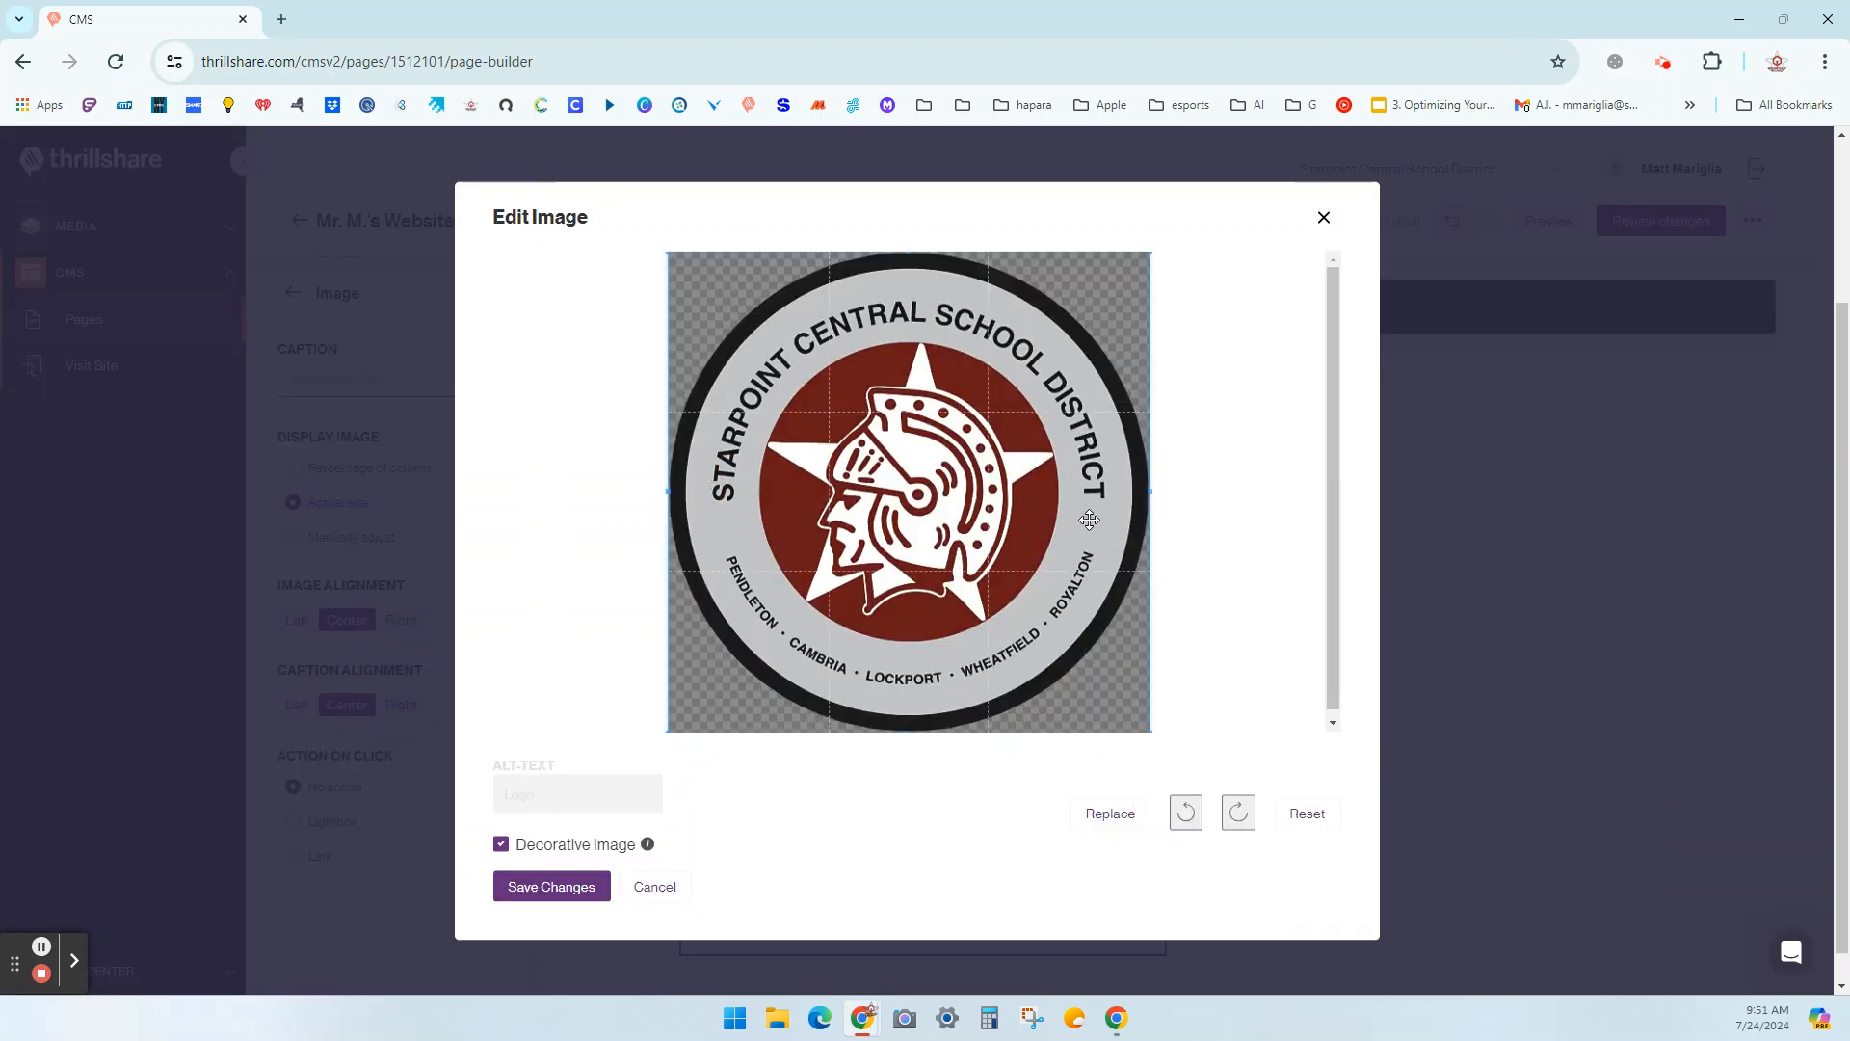
mouse_move(1148, 253)
mouse_down()
mouse_move(1046, 318)
mouse_move(1175, 230)
mouse_up()
click(1322, 217)
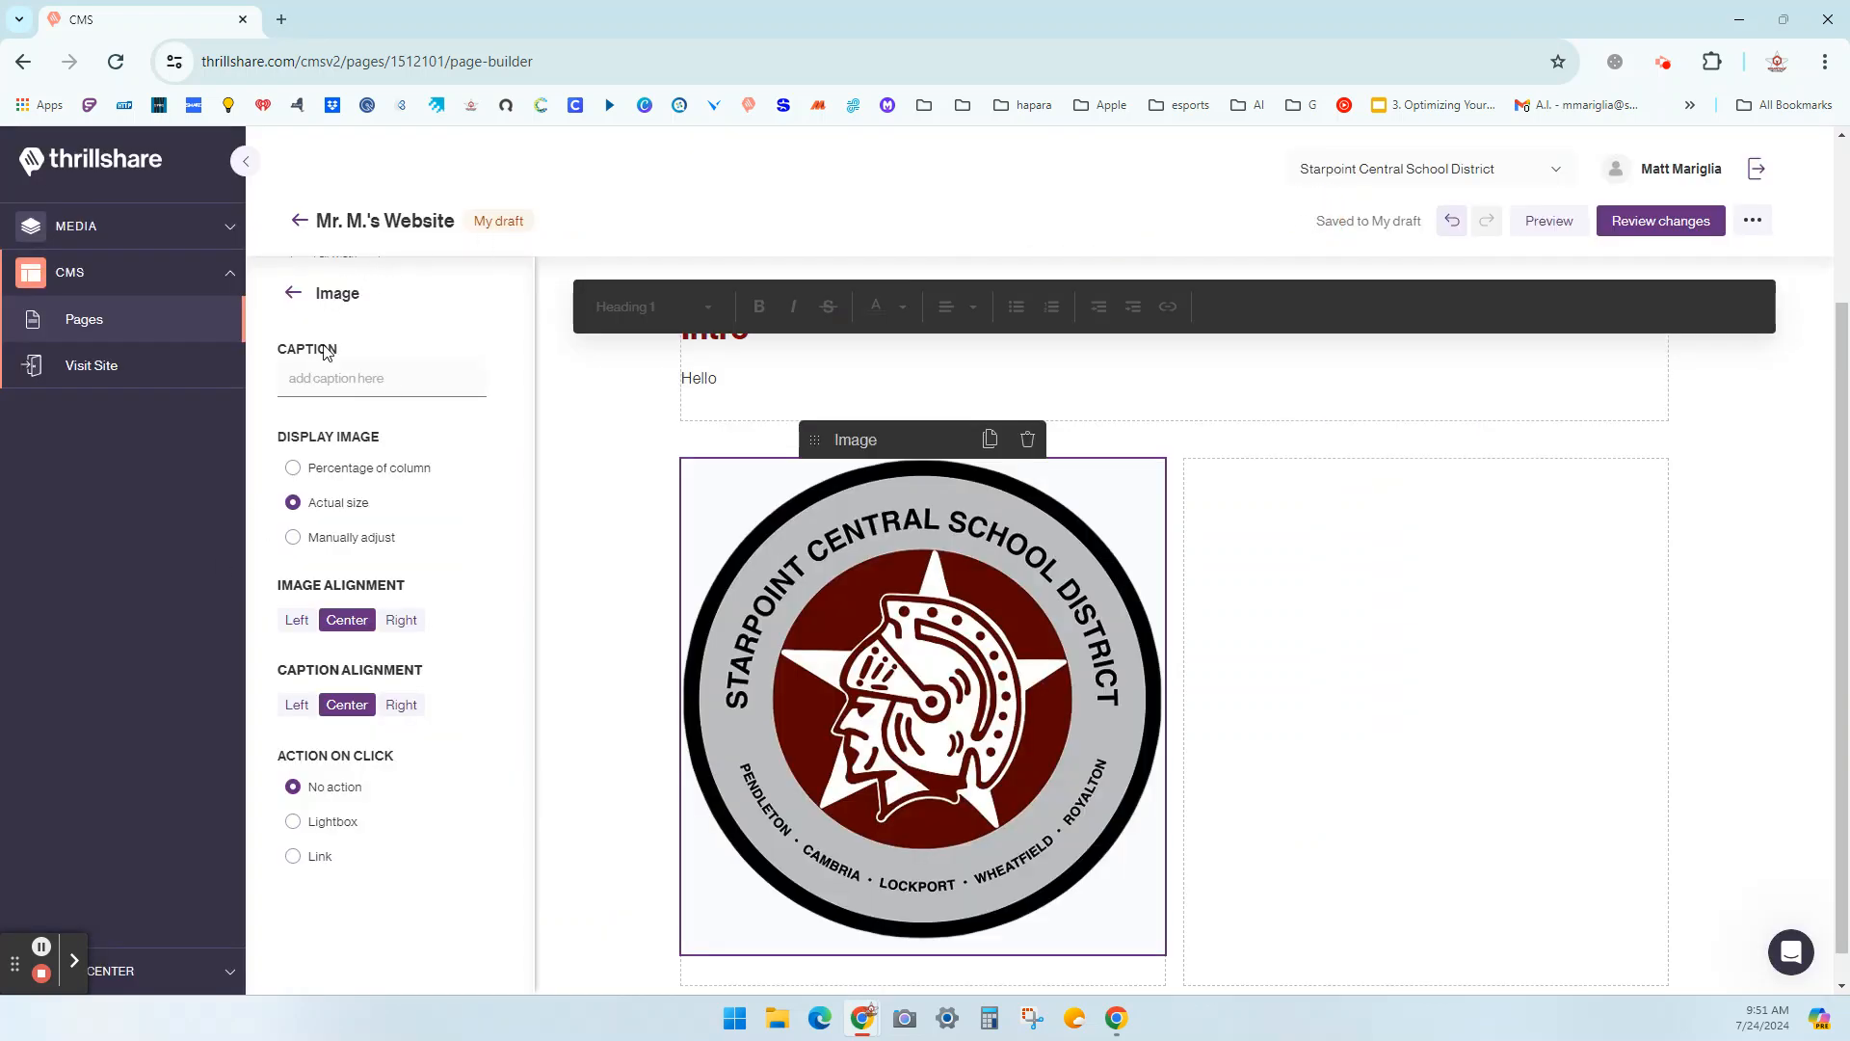
Try the Percentage of column and Manually adjust display options for the logo image, and set it back to Actual size.
click(293, 468)
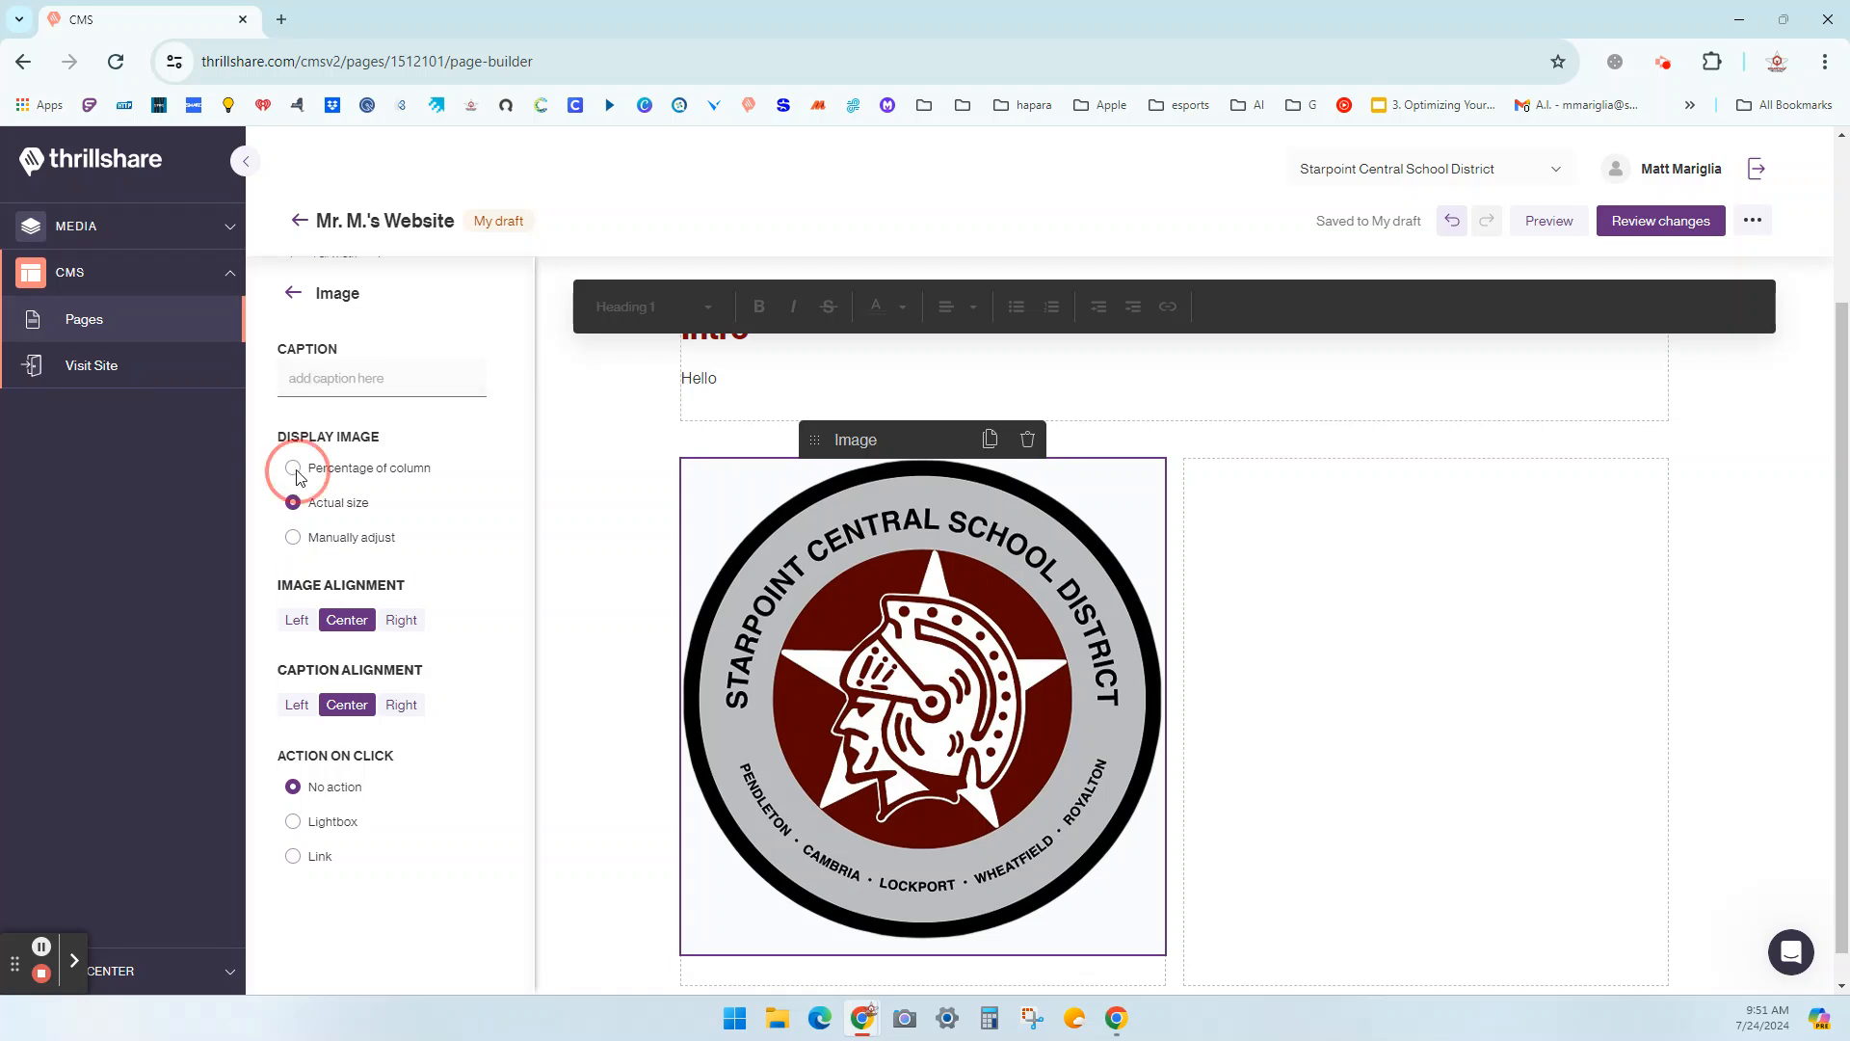
click(294, 537)
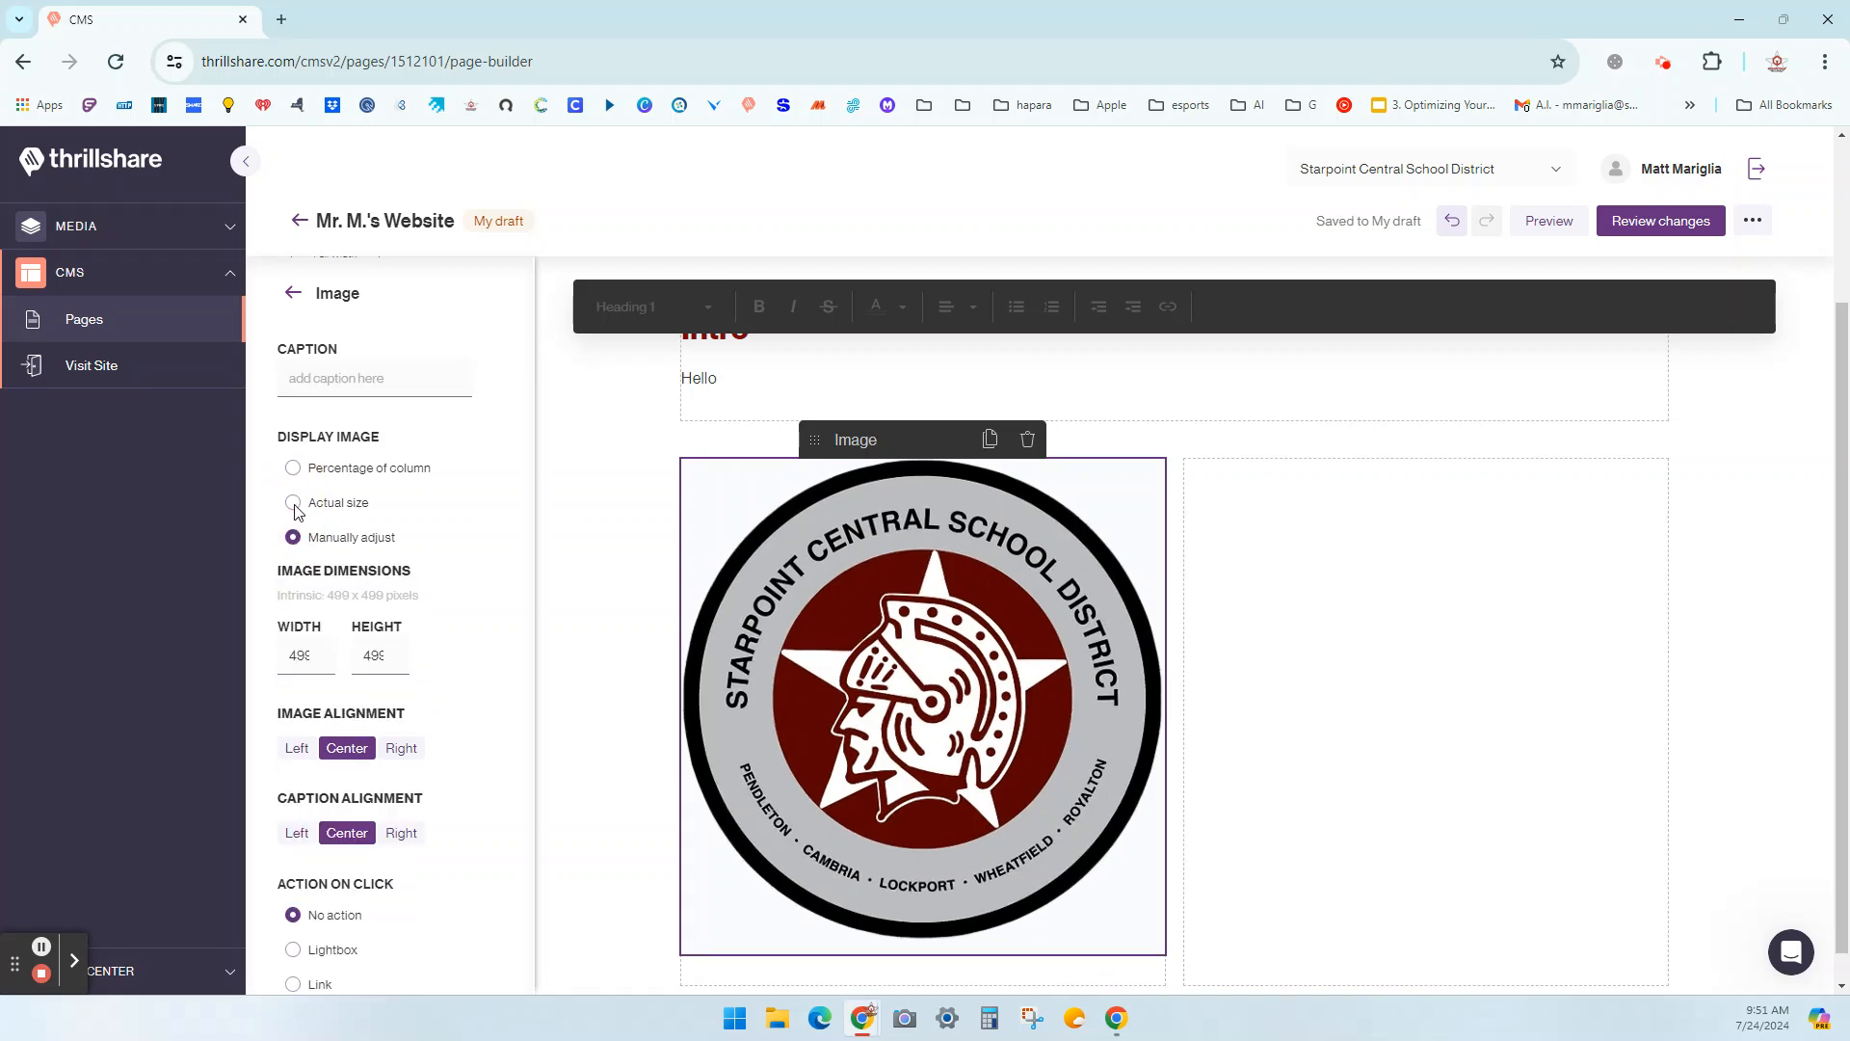
click(294, 505)
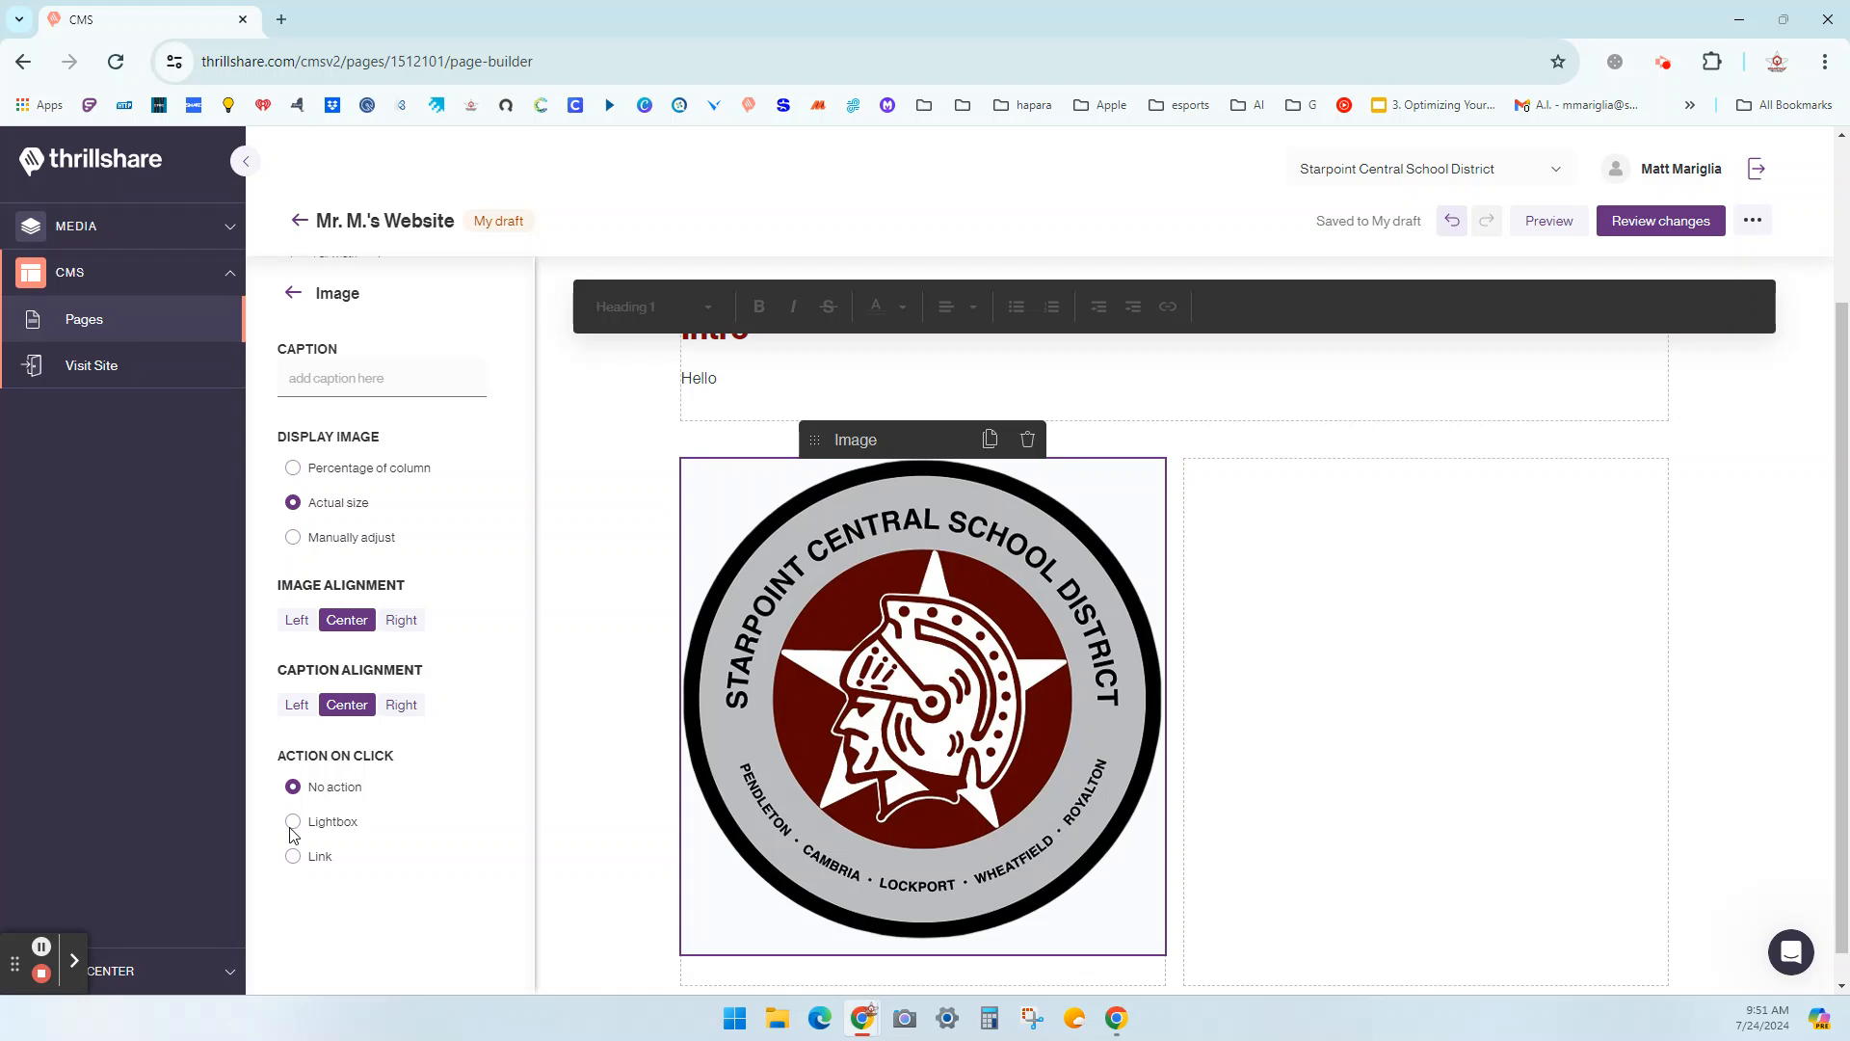
Set the logo image's click action to Link and return to the list of page elements.
click(293, 857)
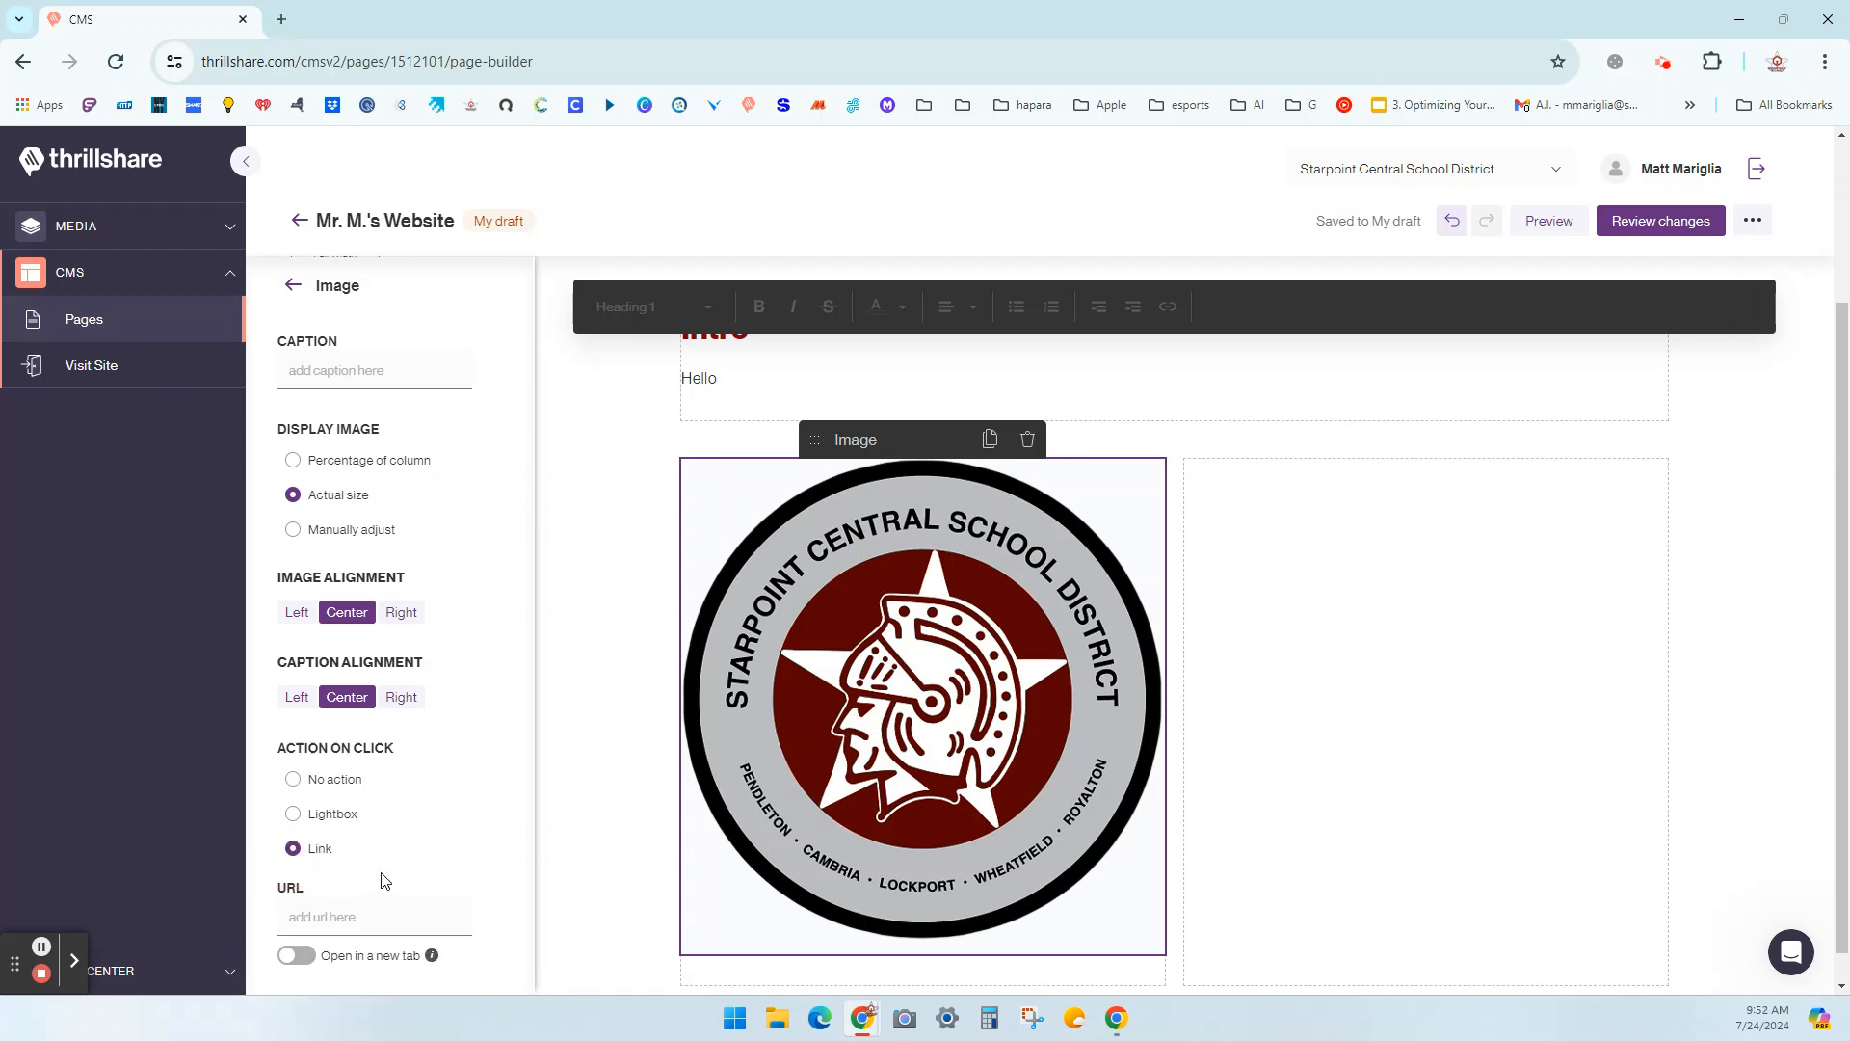
click(291, 292)
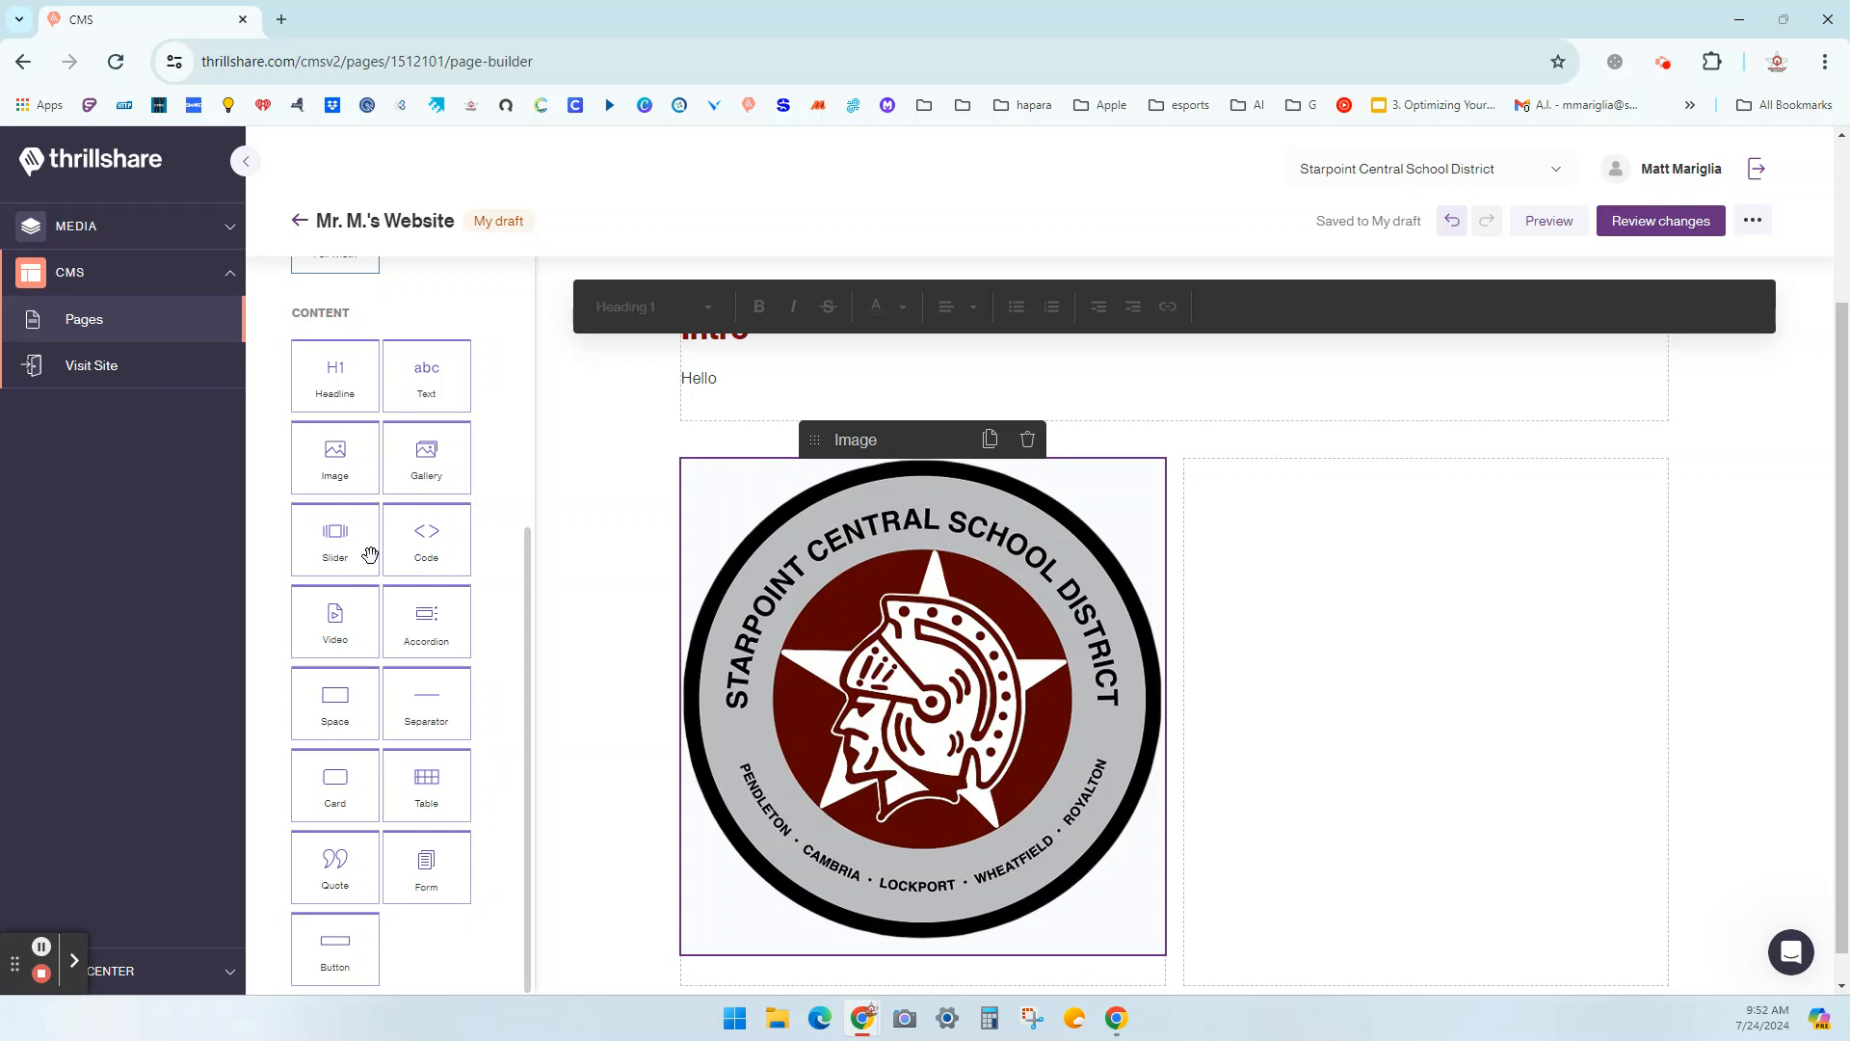
drag(421, 460, 1263, 504)
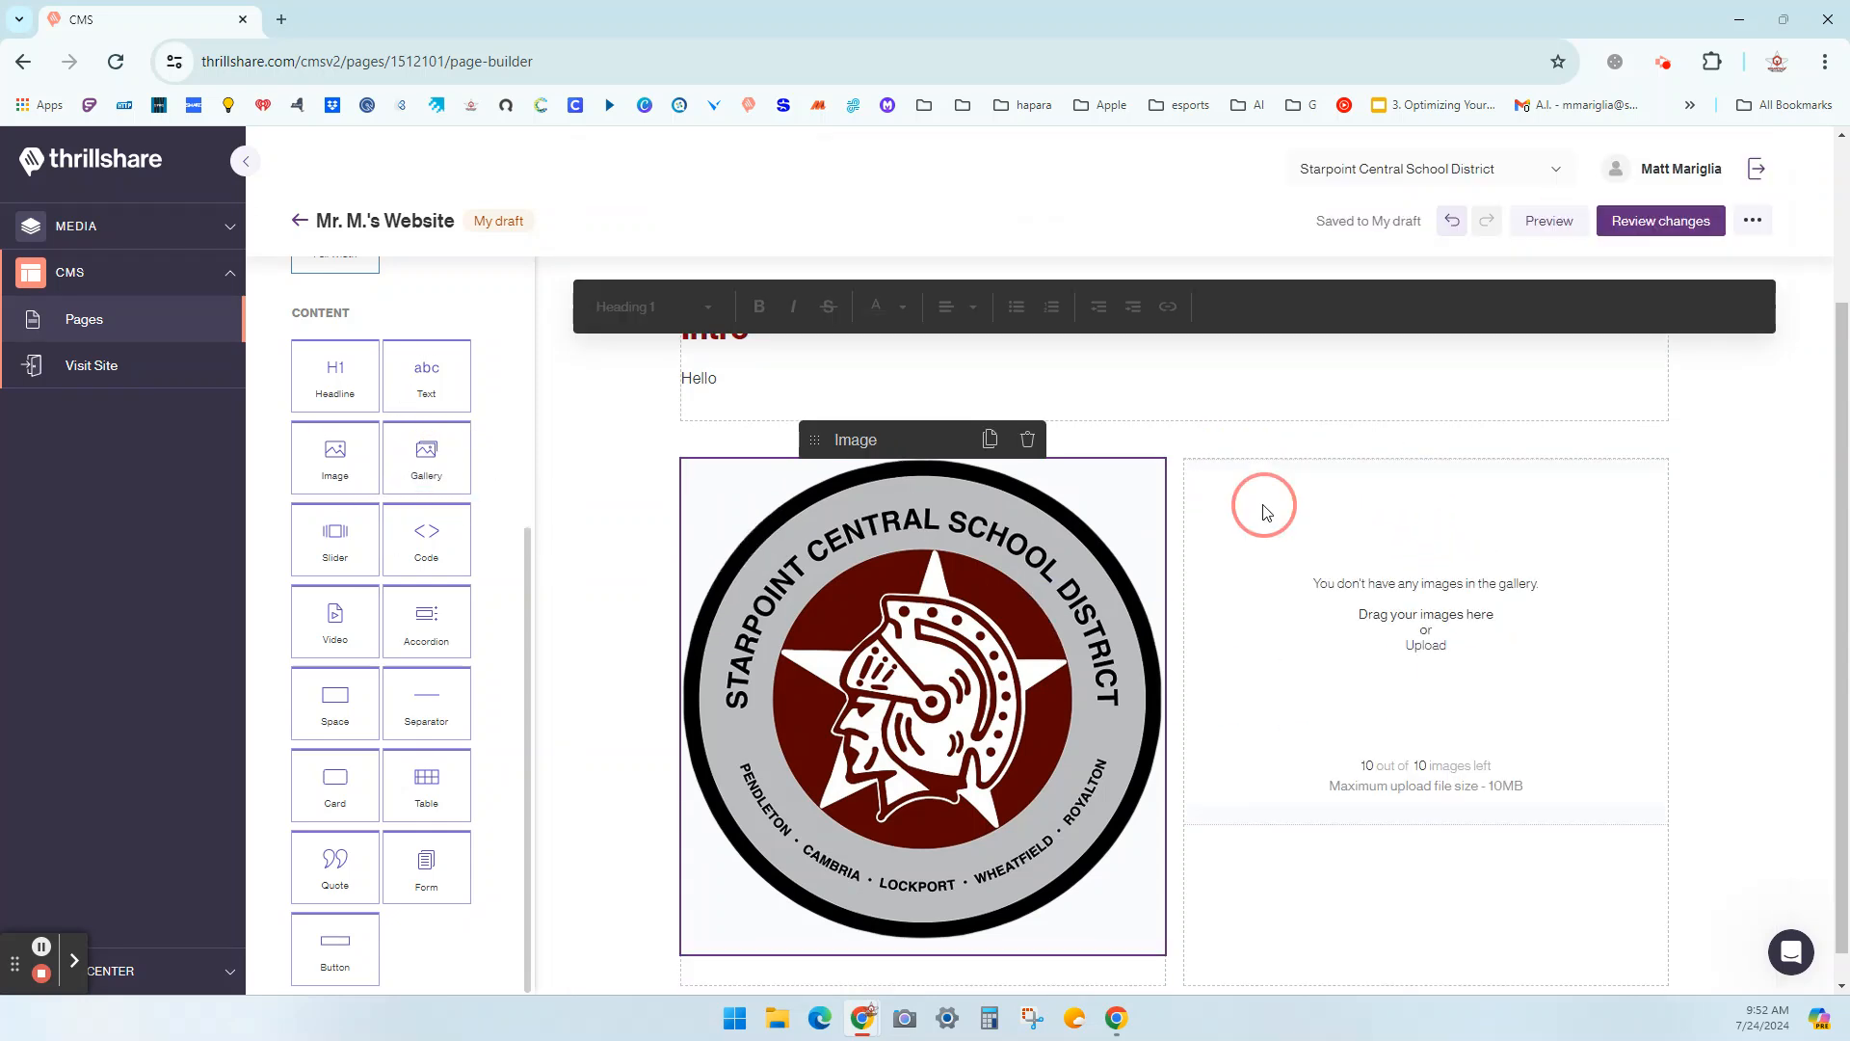
click(1428, 648)
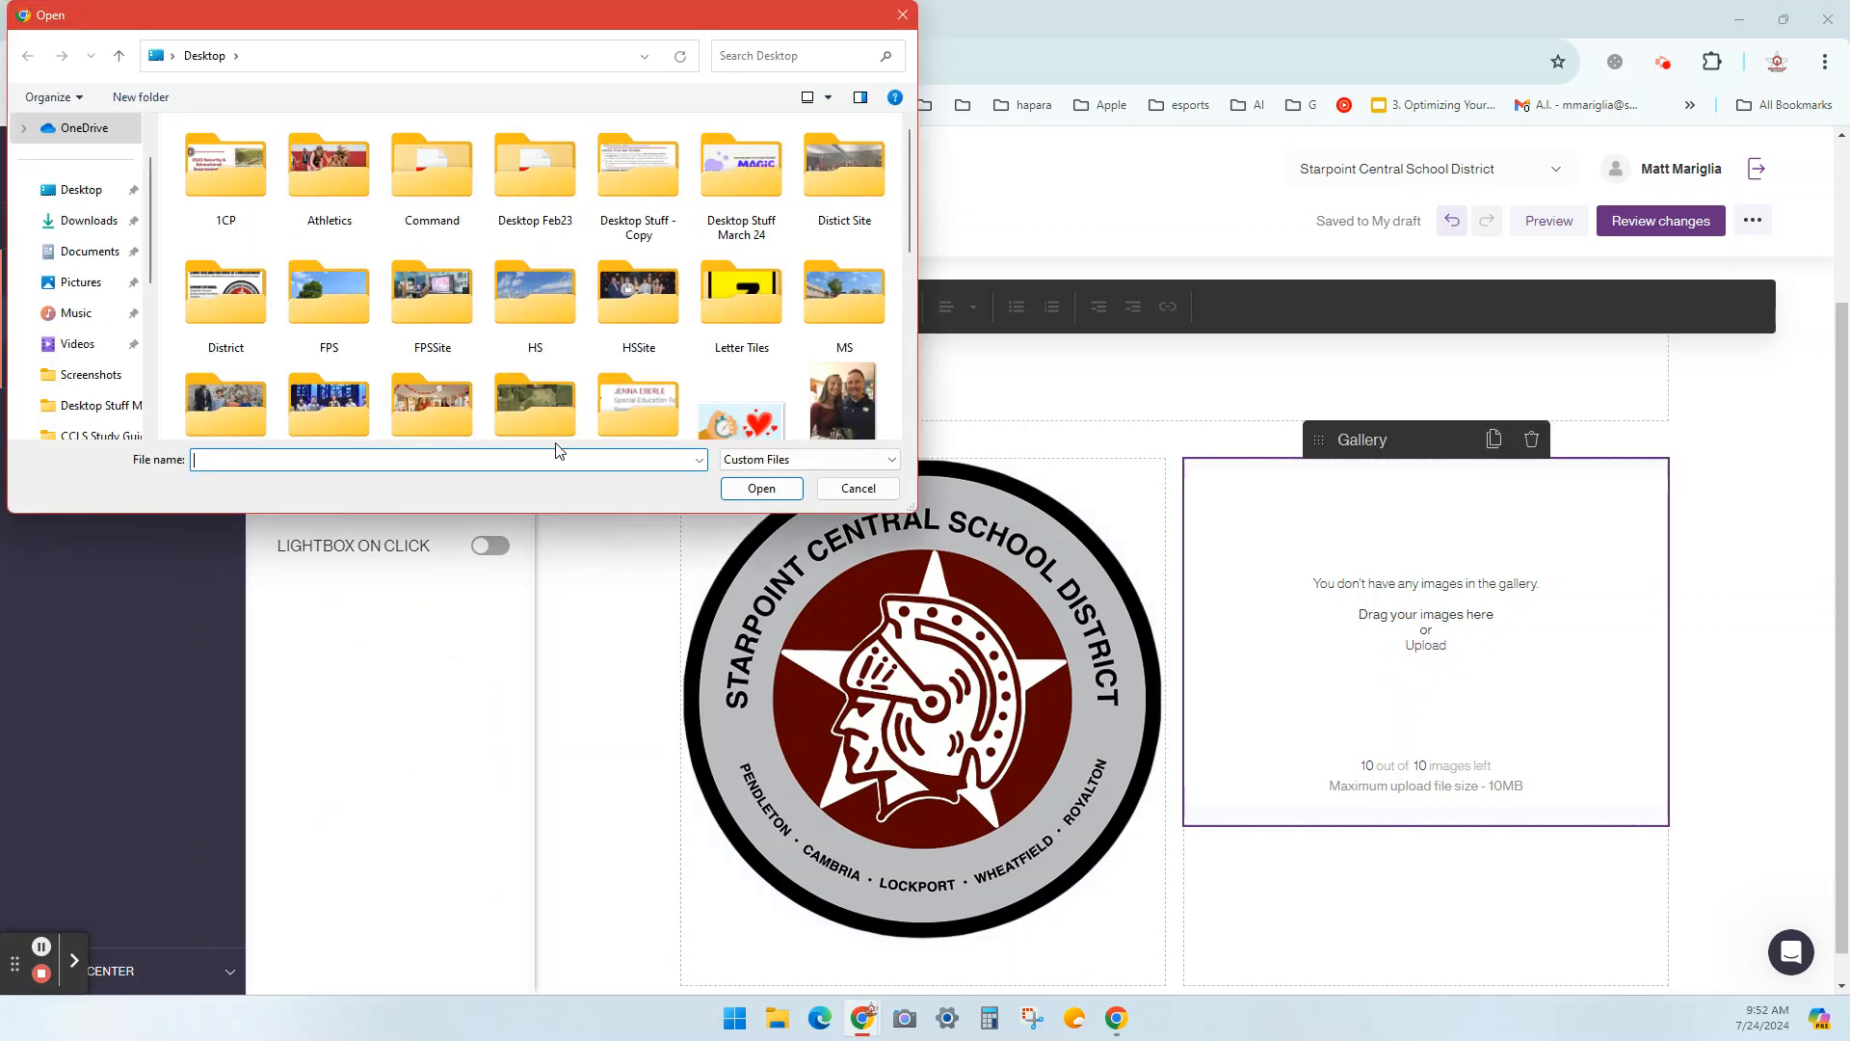
double_click(742, 255)
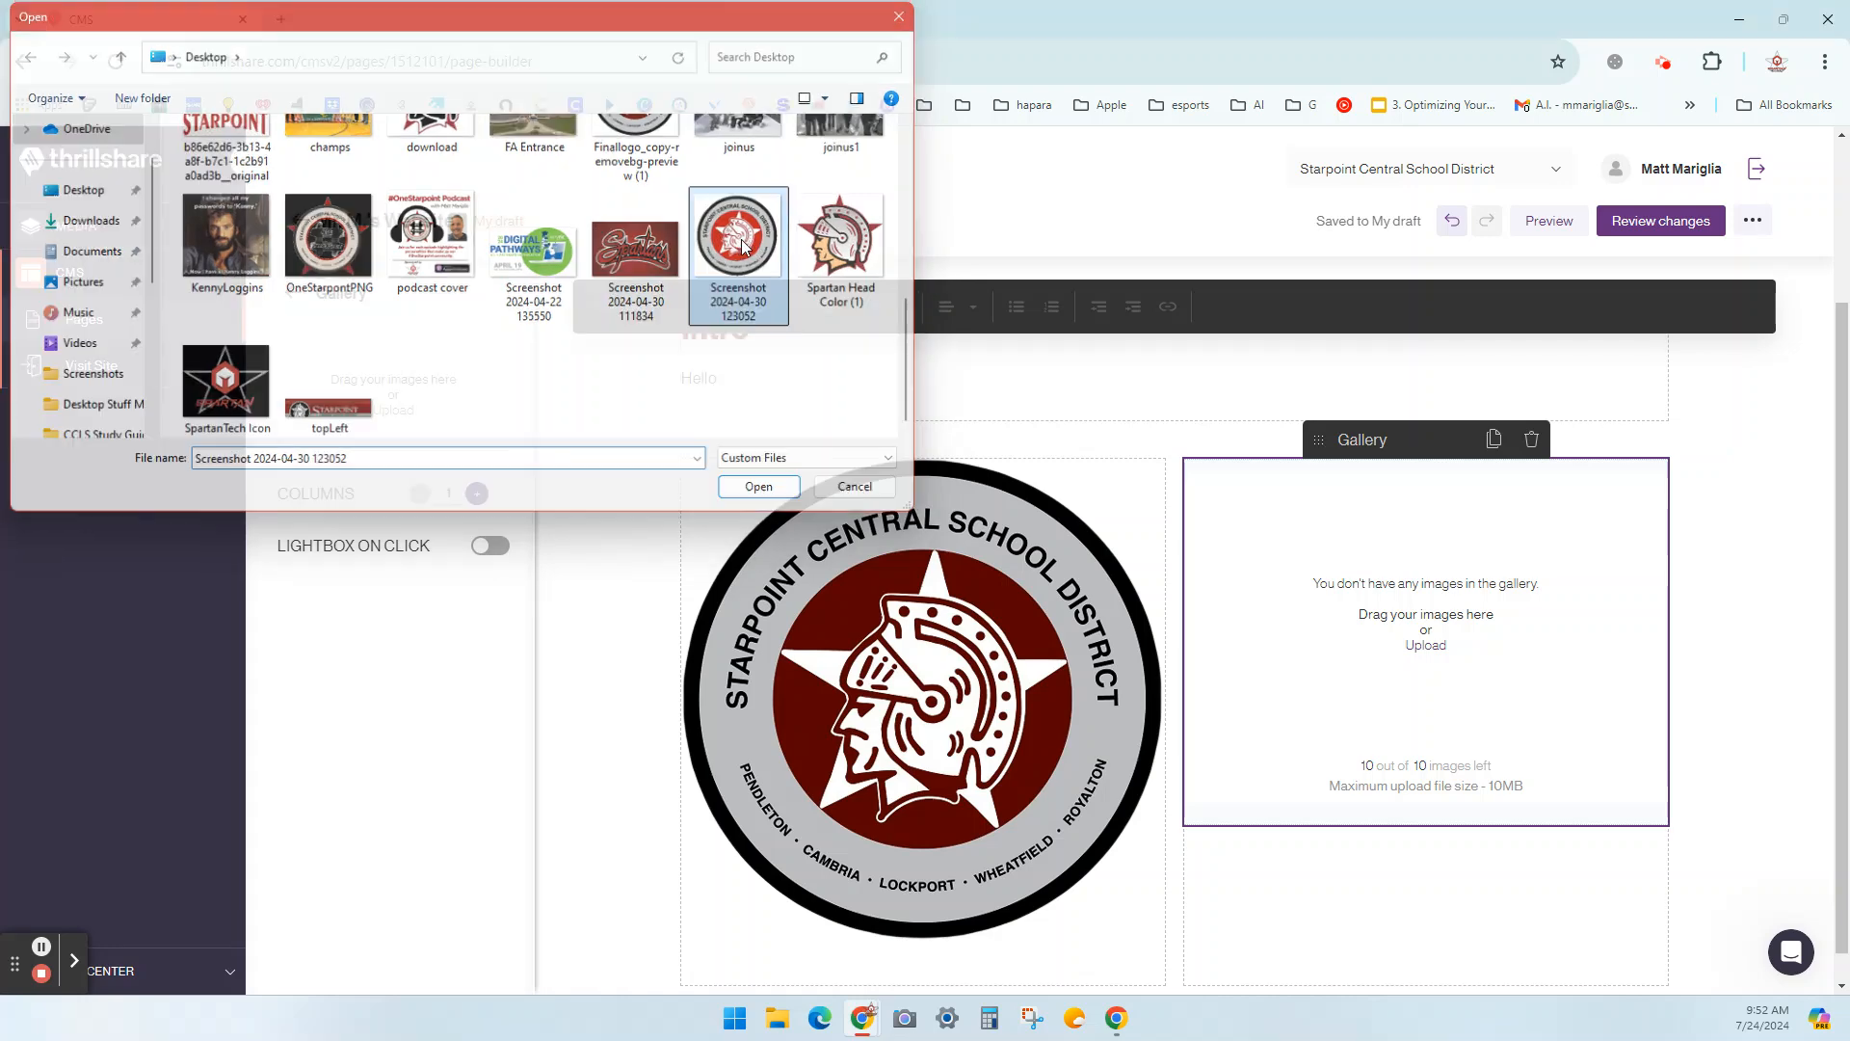
click(732, 630)
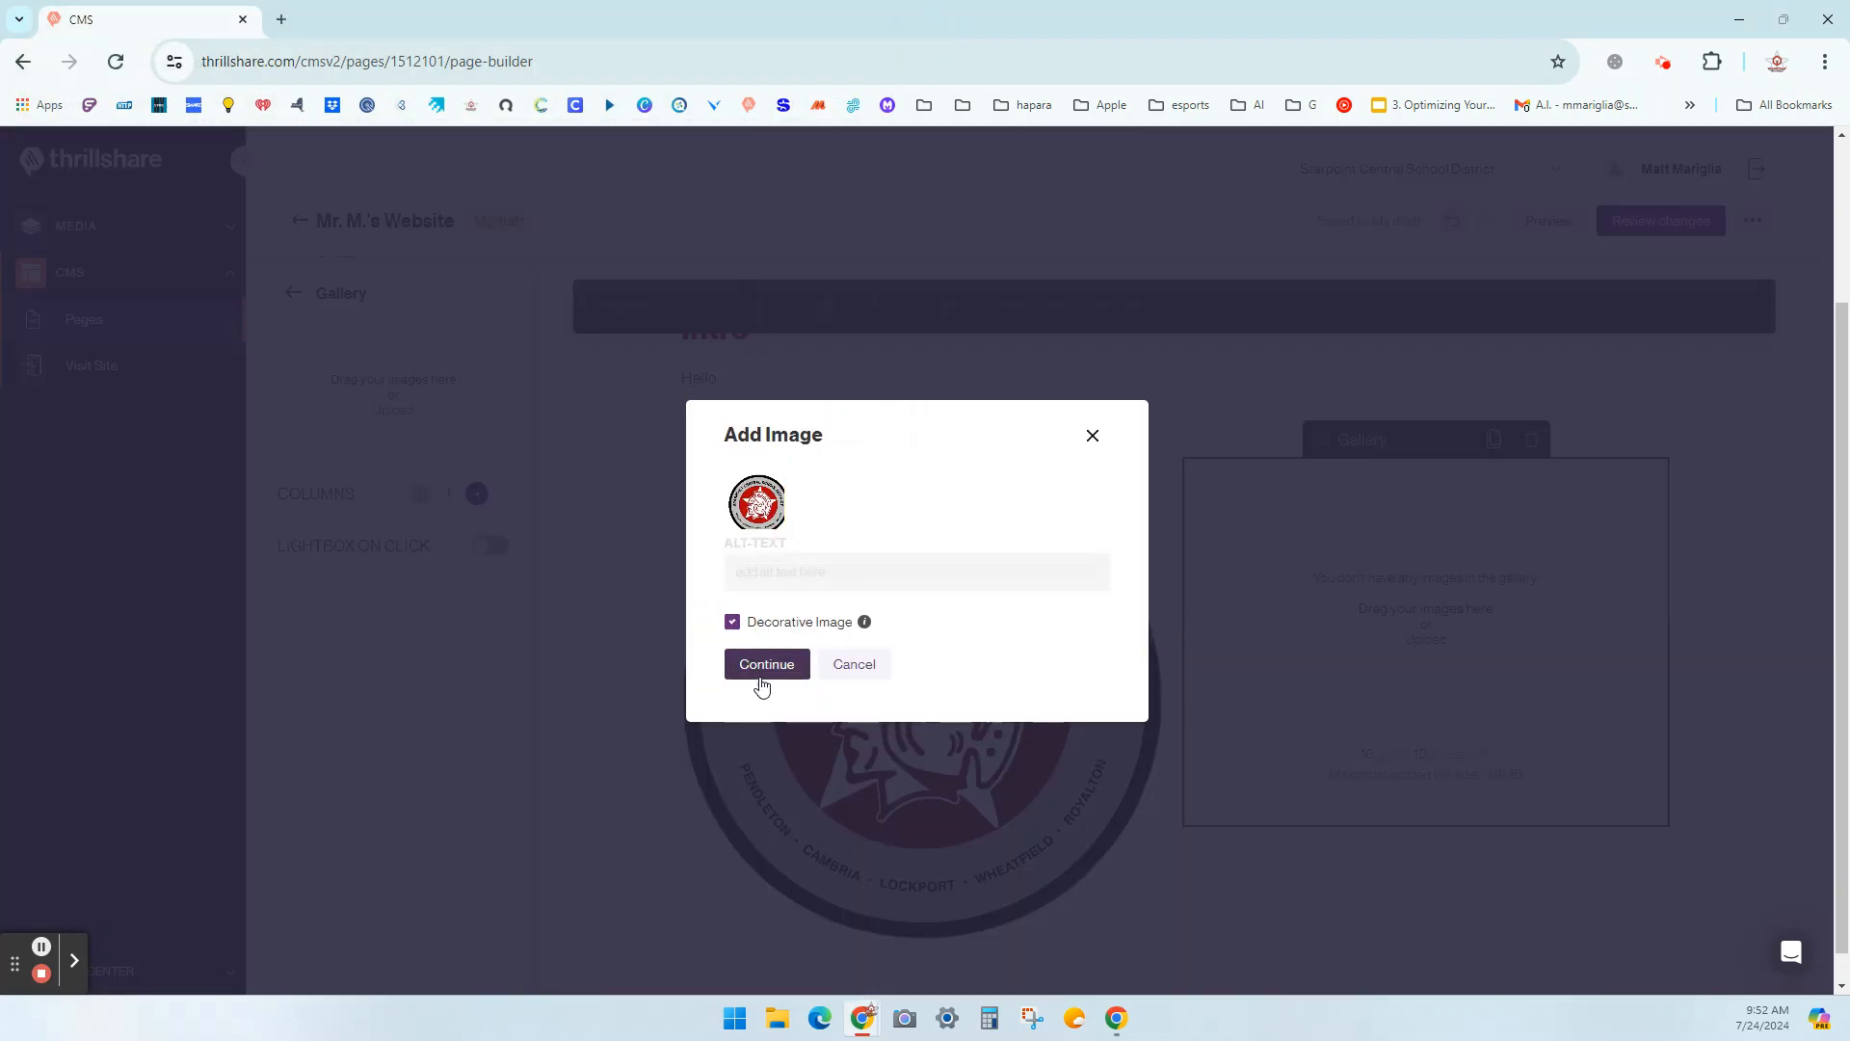
click(762, 681)
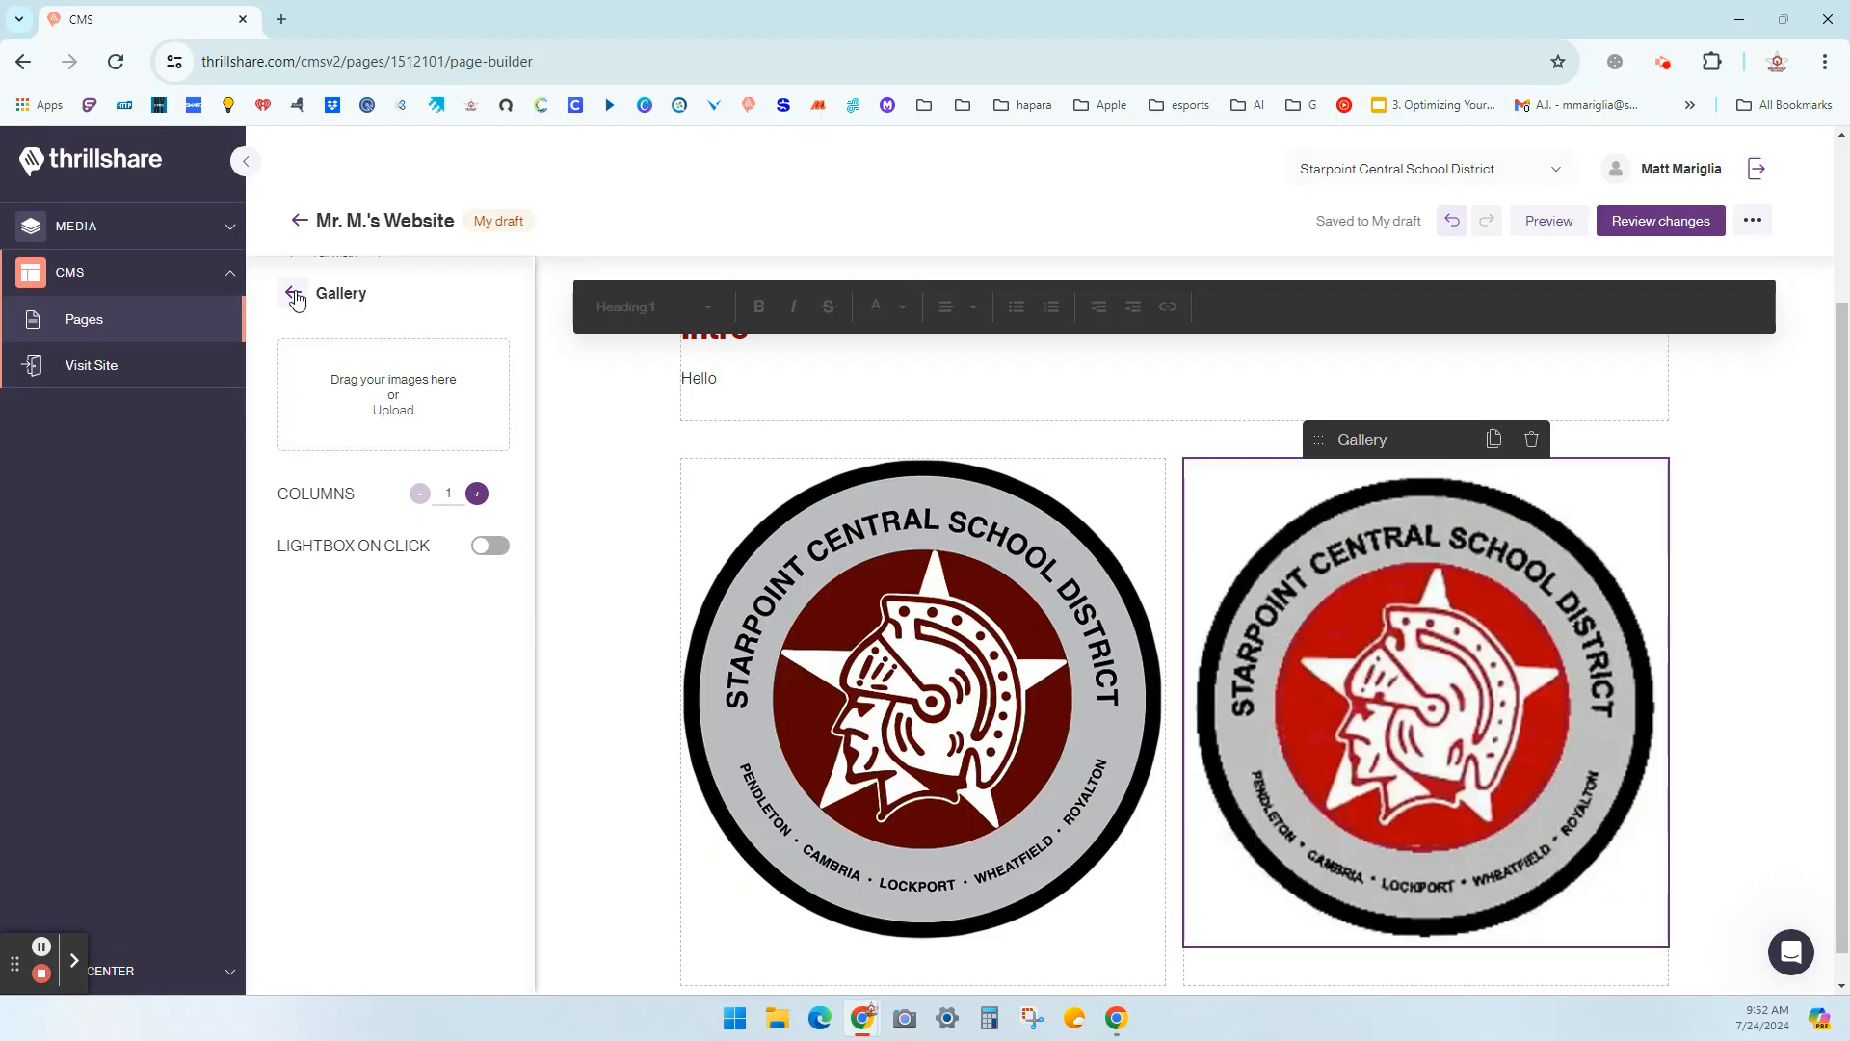
Open the gallery's logo image for editing, close the editor without saving and return to the list of page elements.
mouse_move(1299, 492)
click(1625, 501)
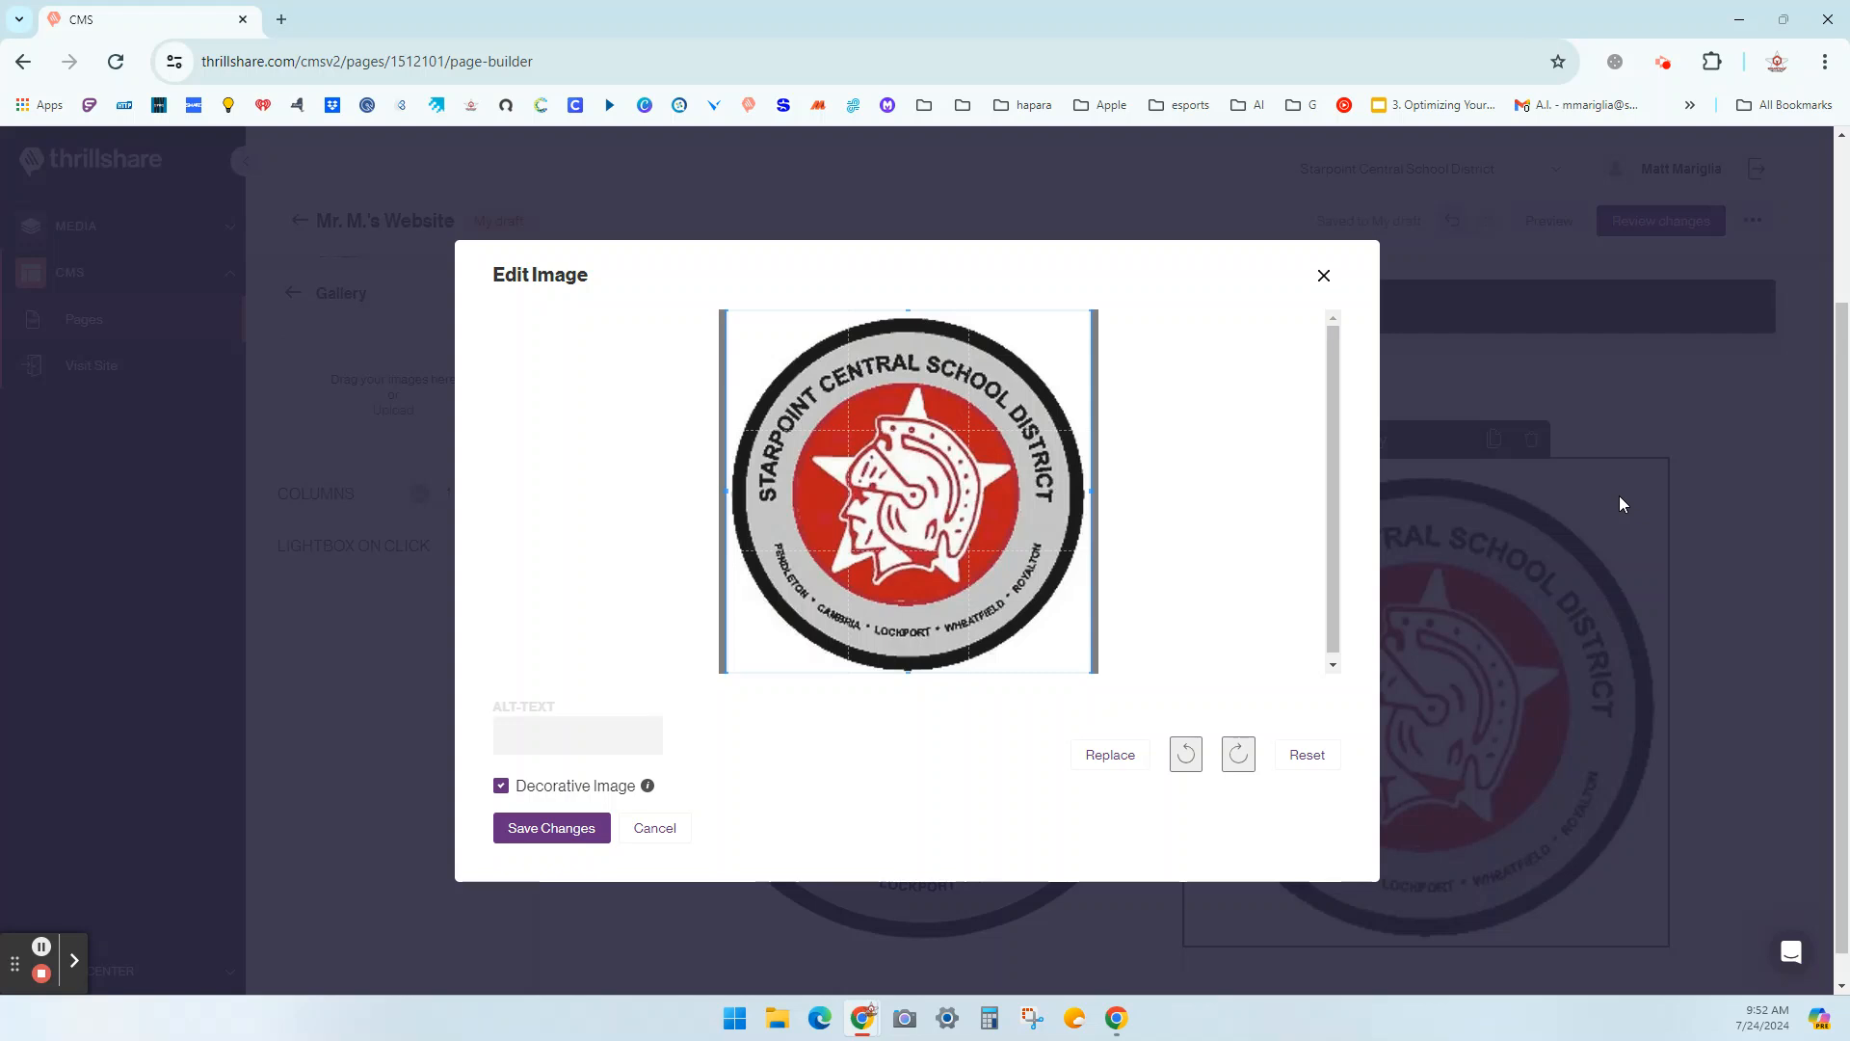
click(1324, 276)
mouse_move(1436, 607)
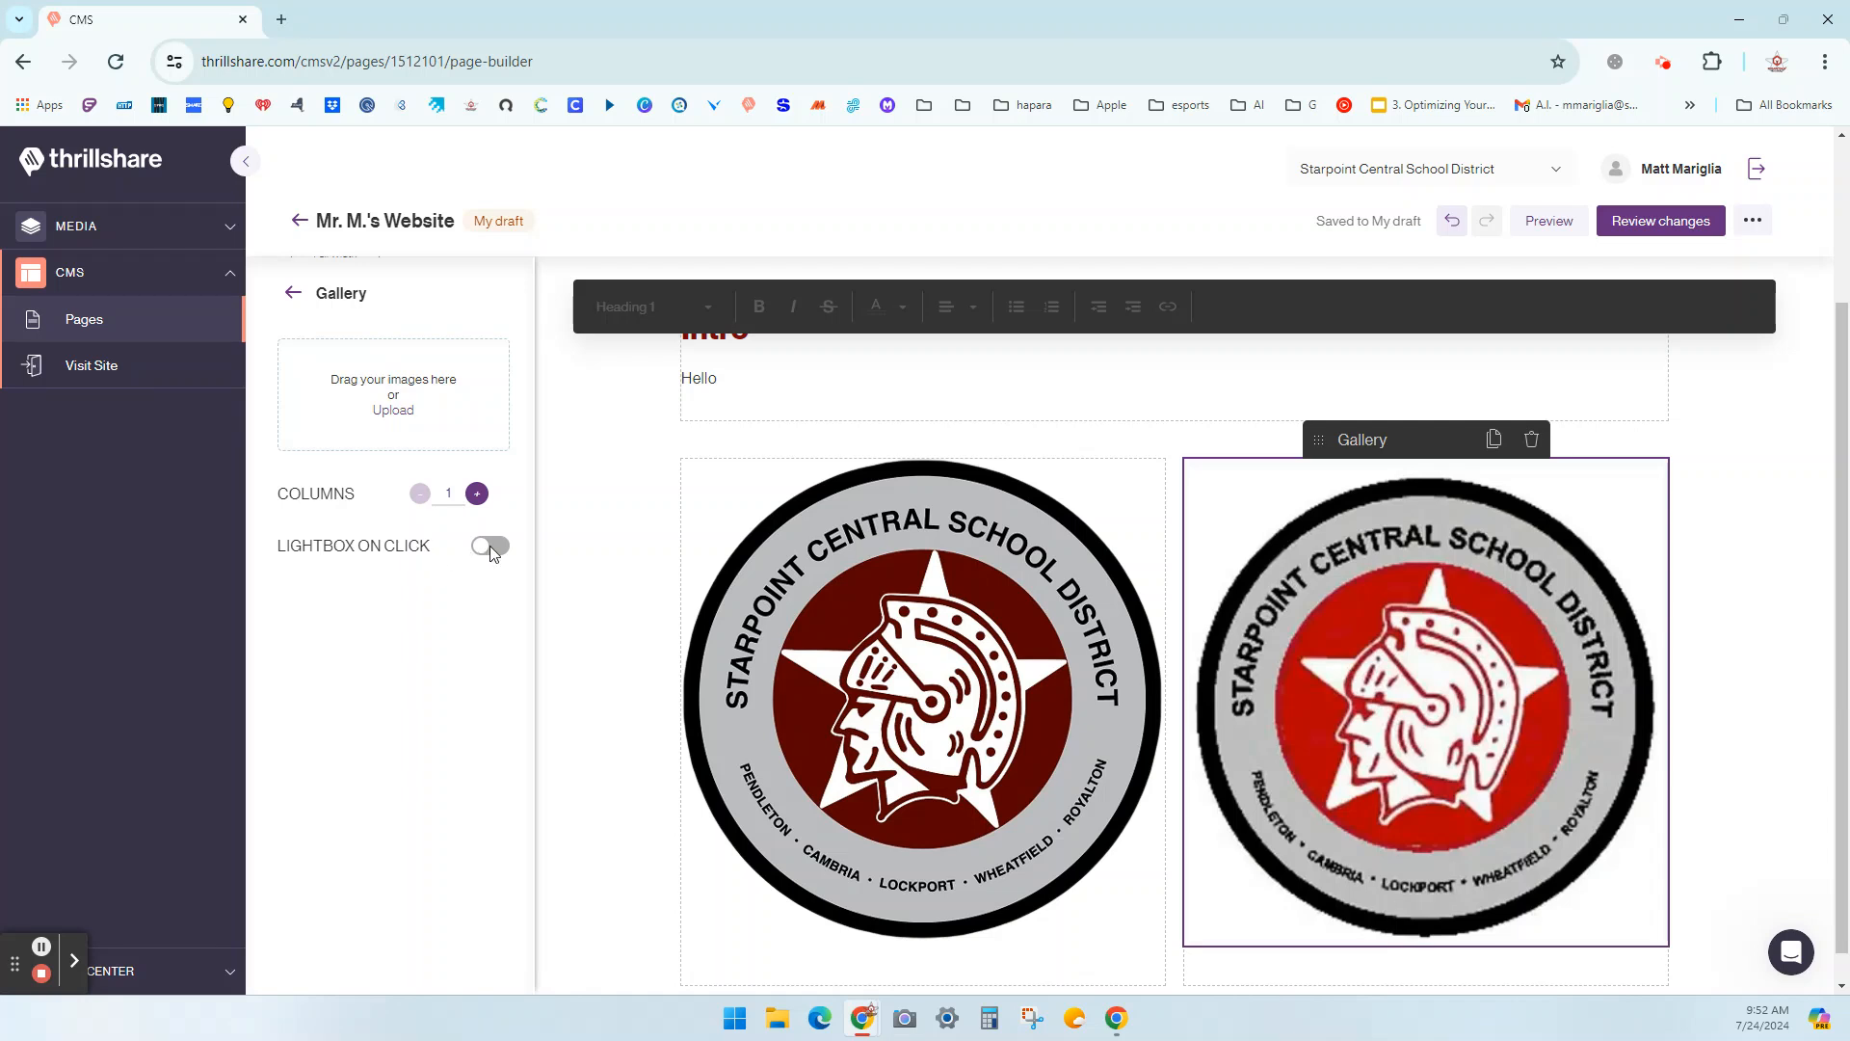
click(294, 298)
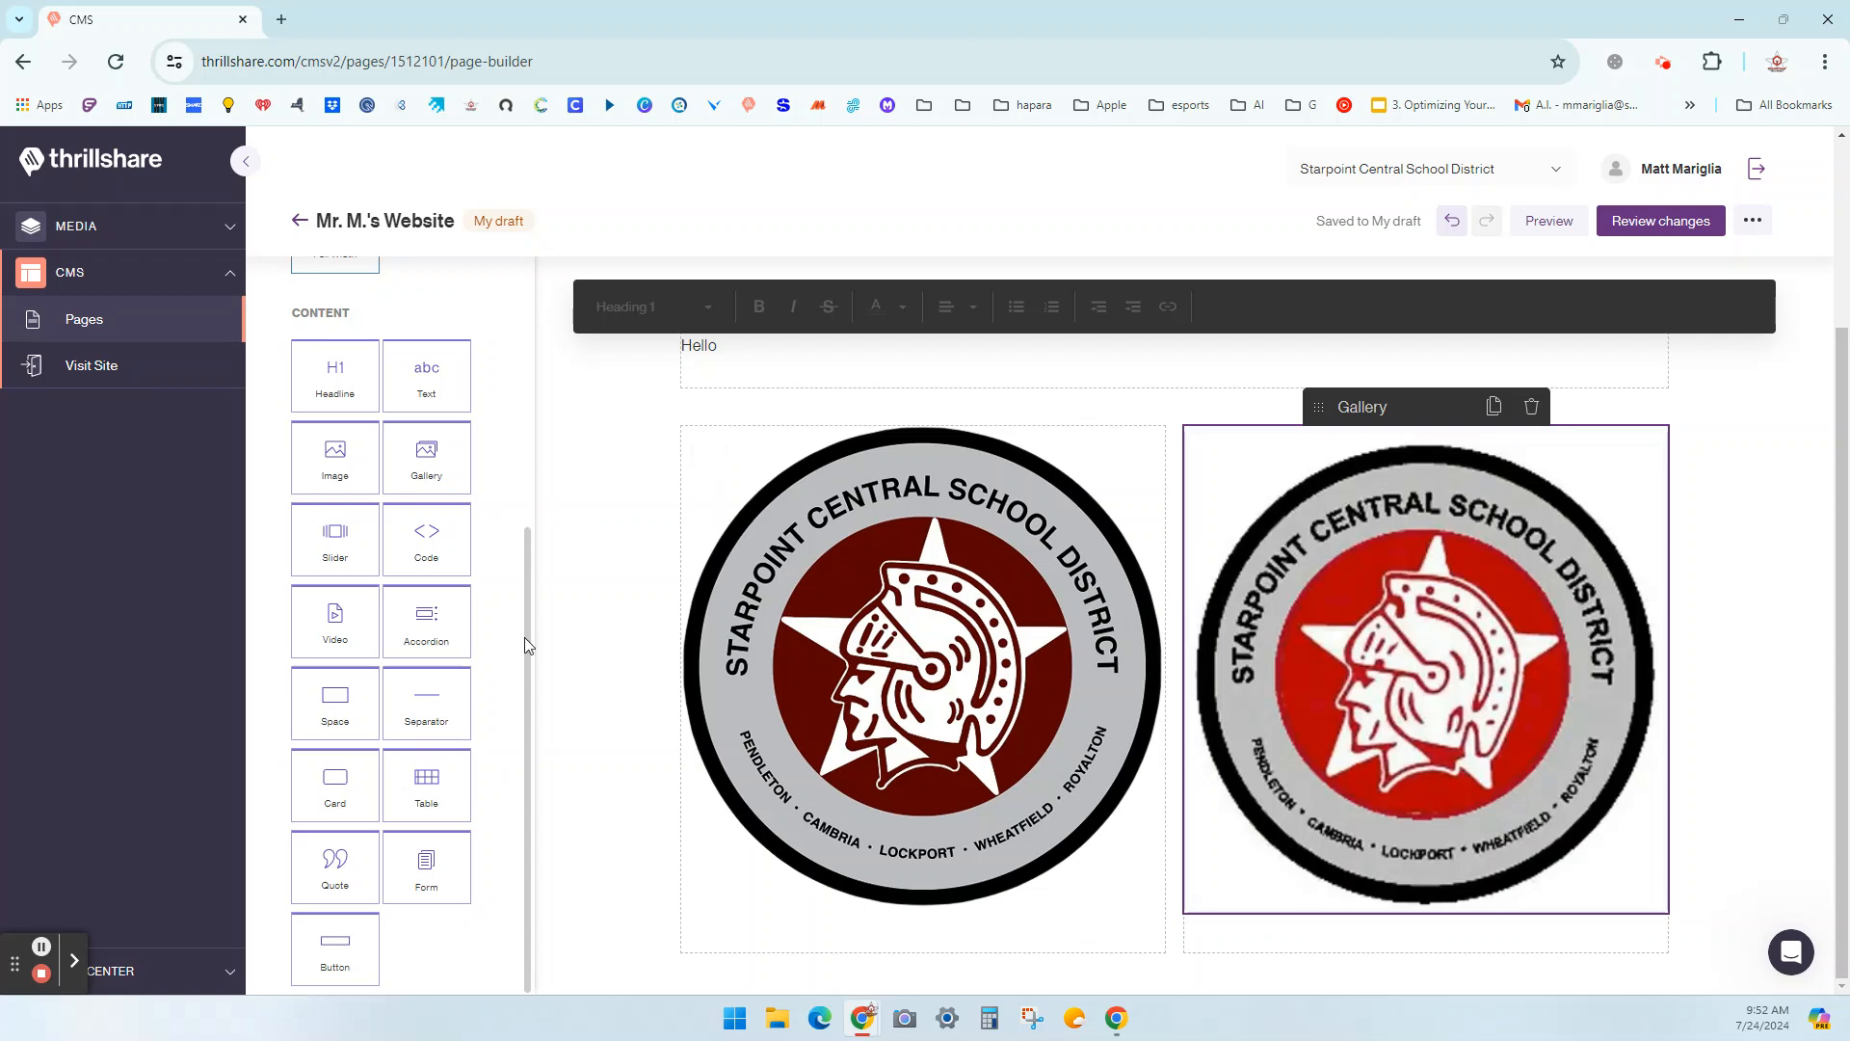
drag(337, 461, 347, 469)
drag(808, 488, 830, 463)
click(927, 618)
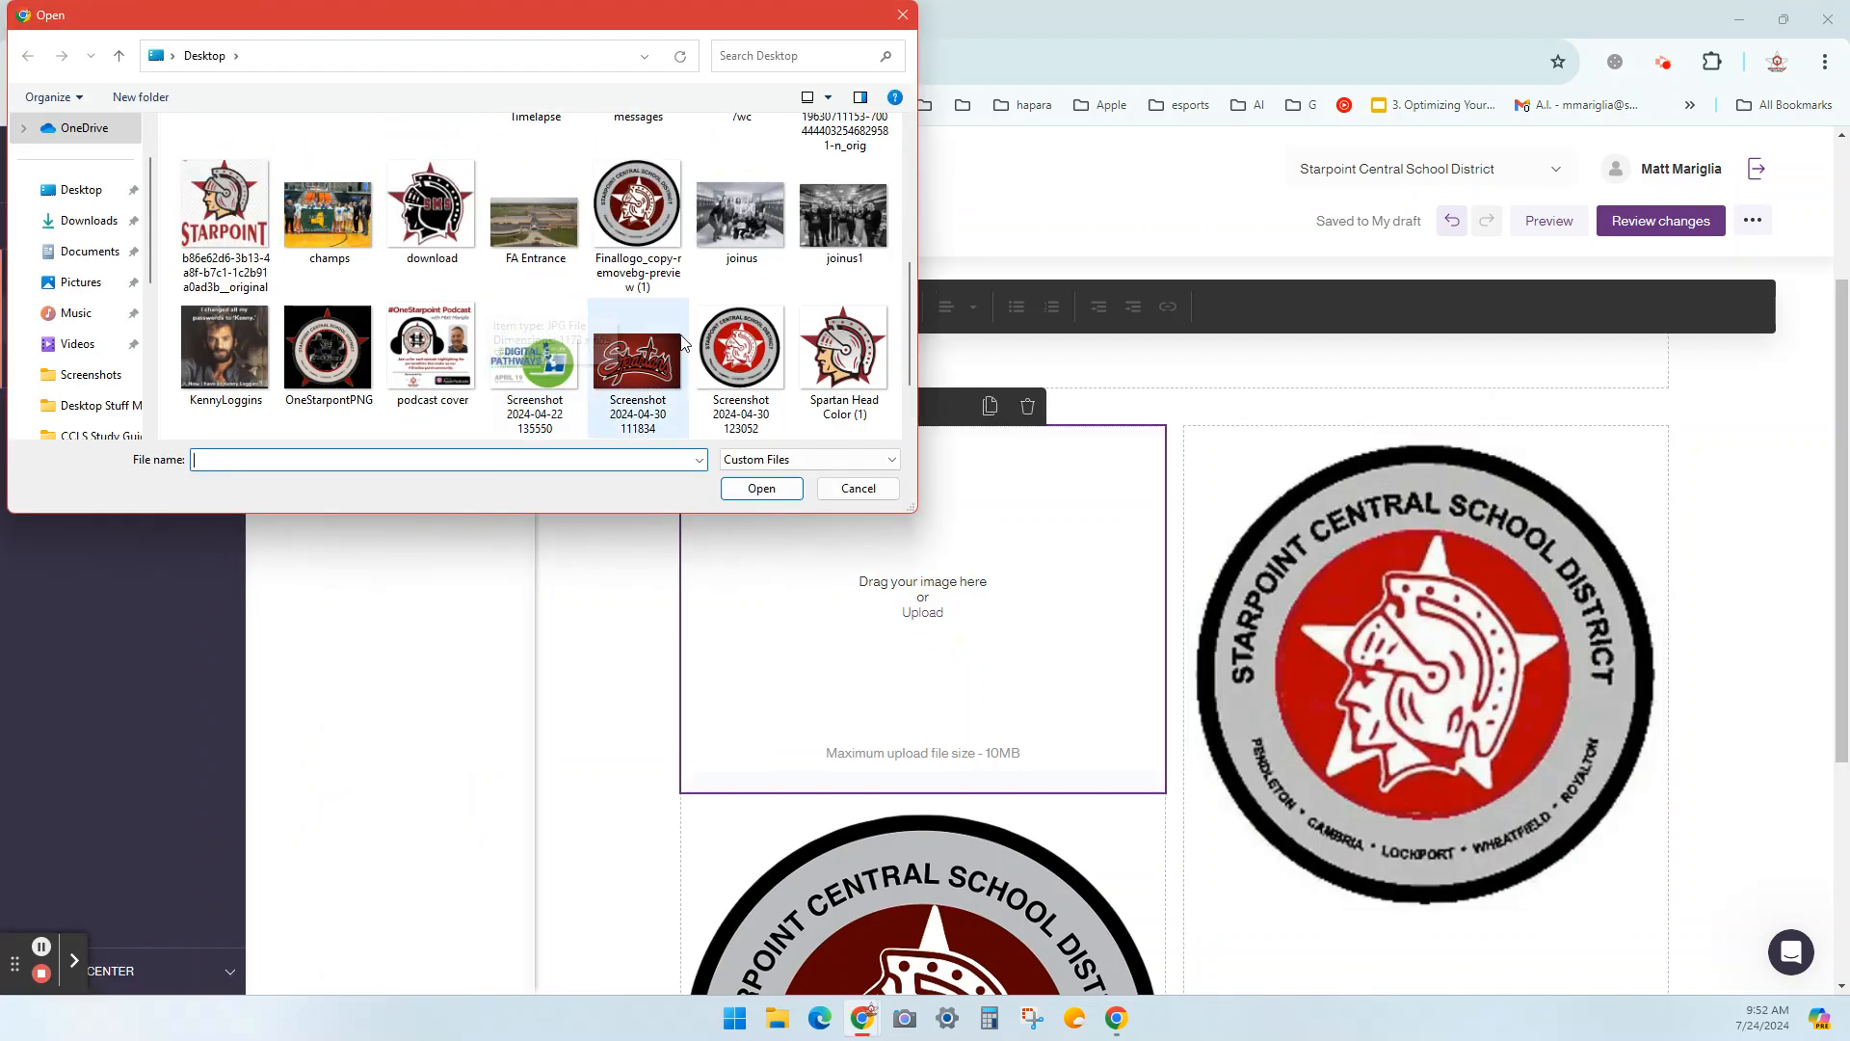
double_click(628, 371)
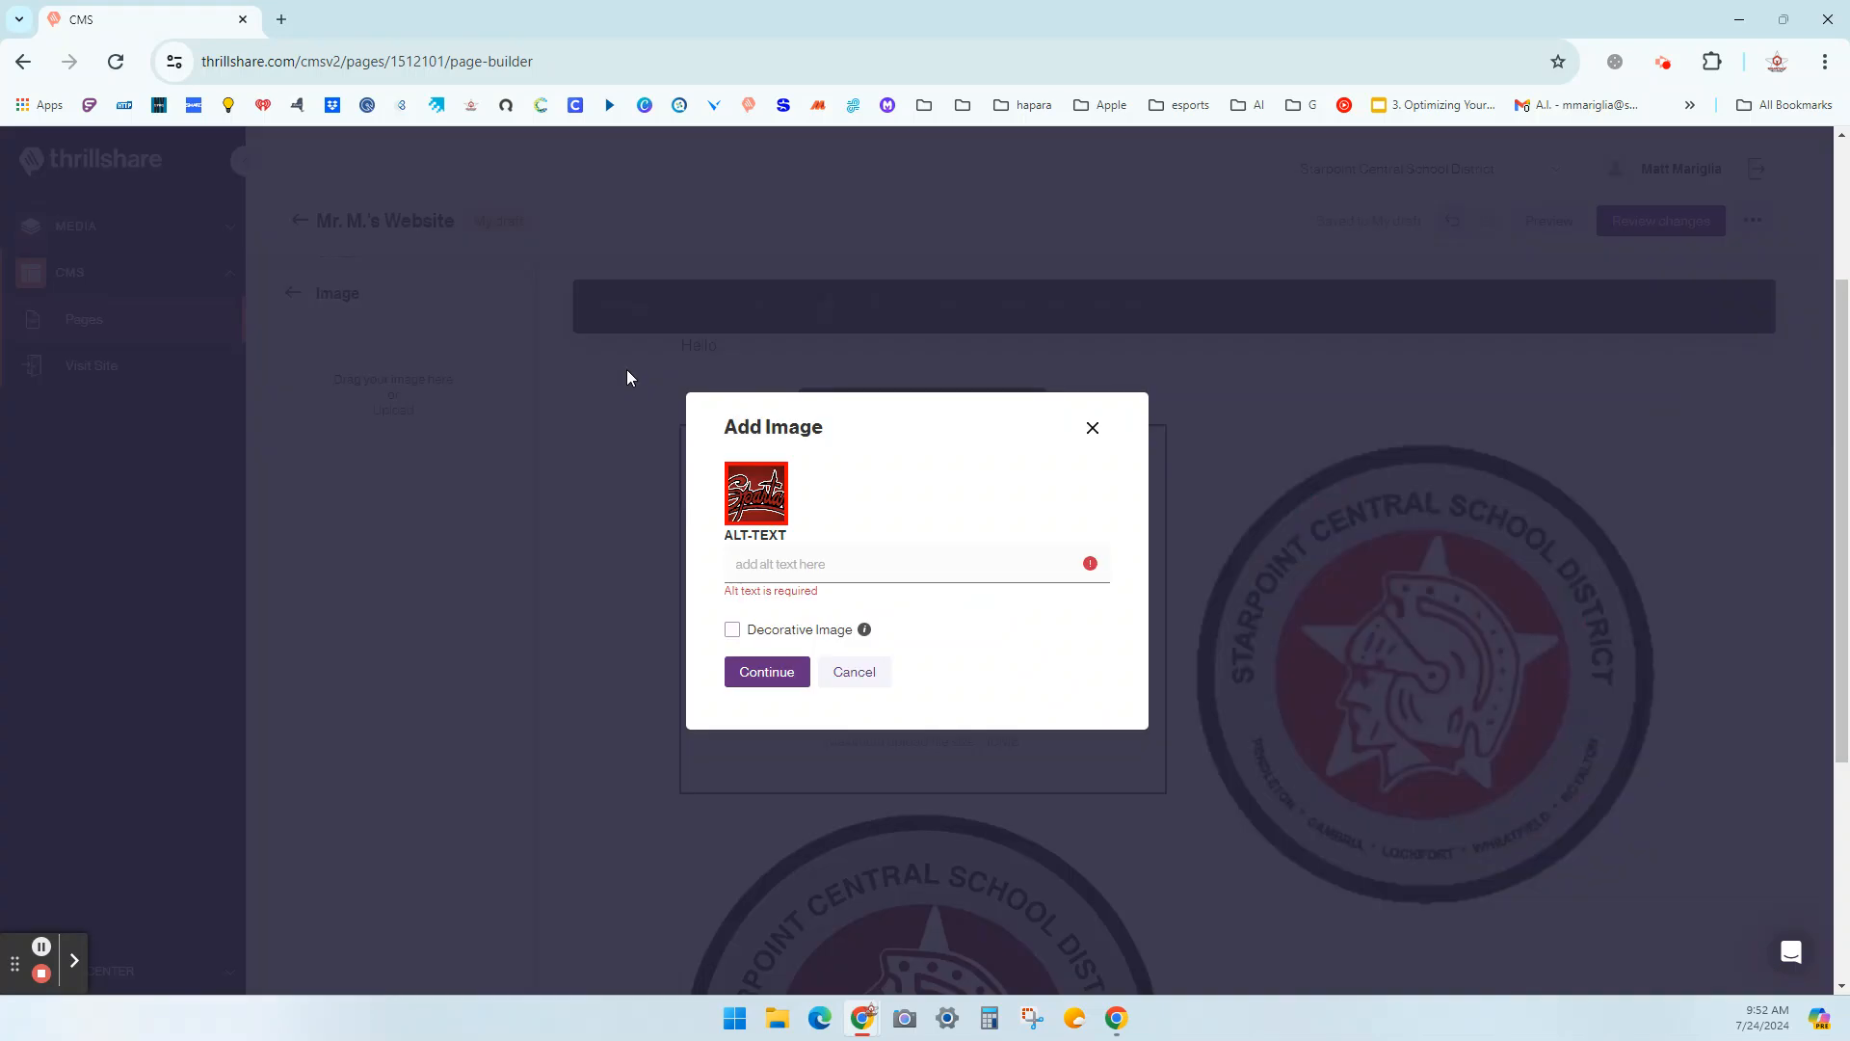
click(734, 631)
click(743, 663)
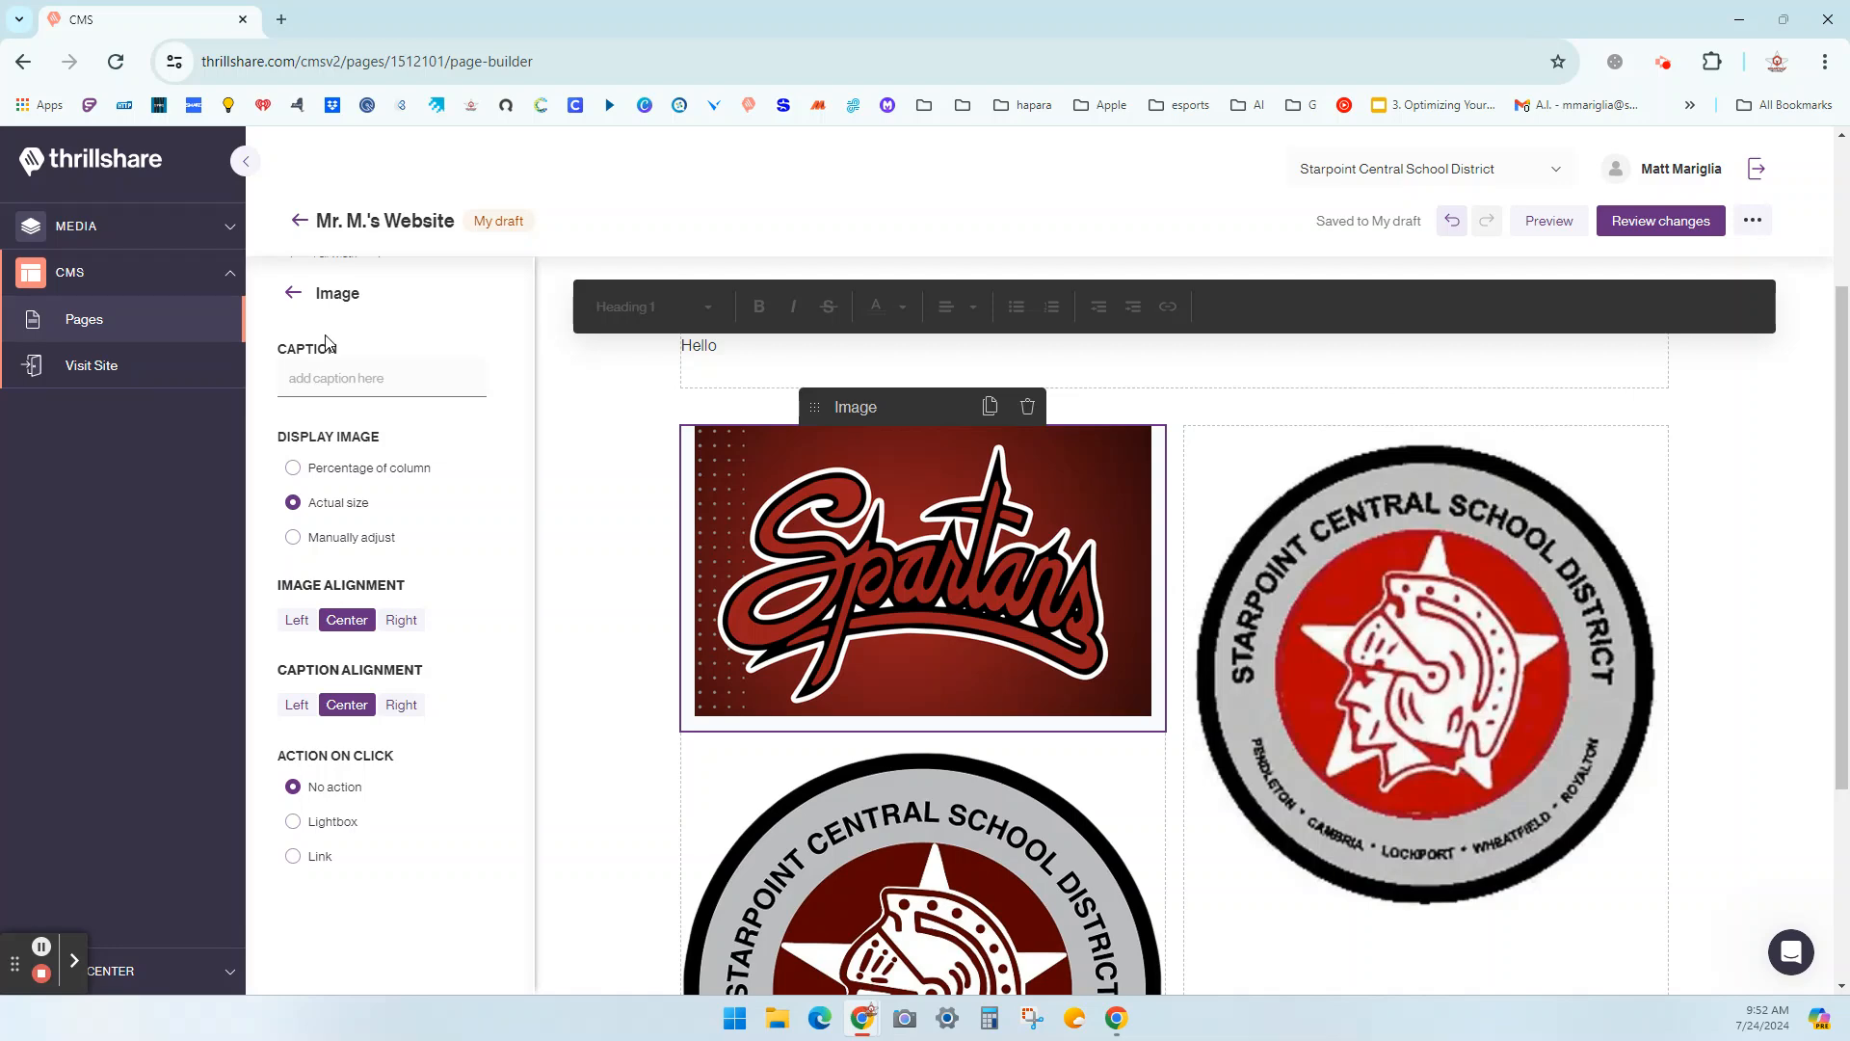
click(864, 881)
click(846, 578)
click(292, 293)
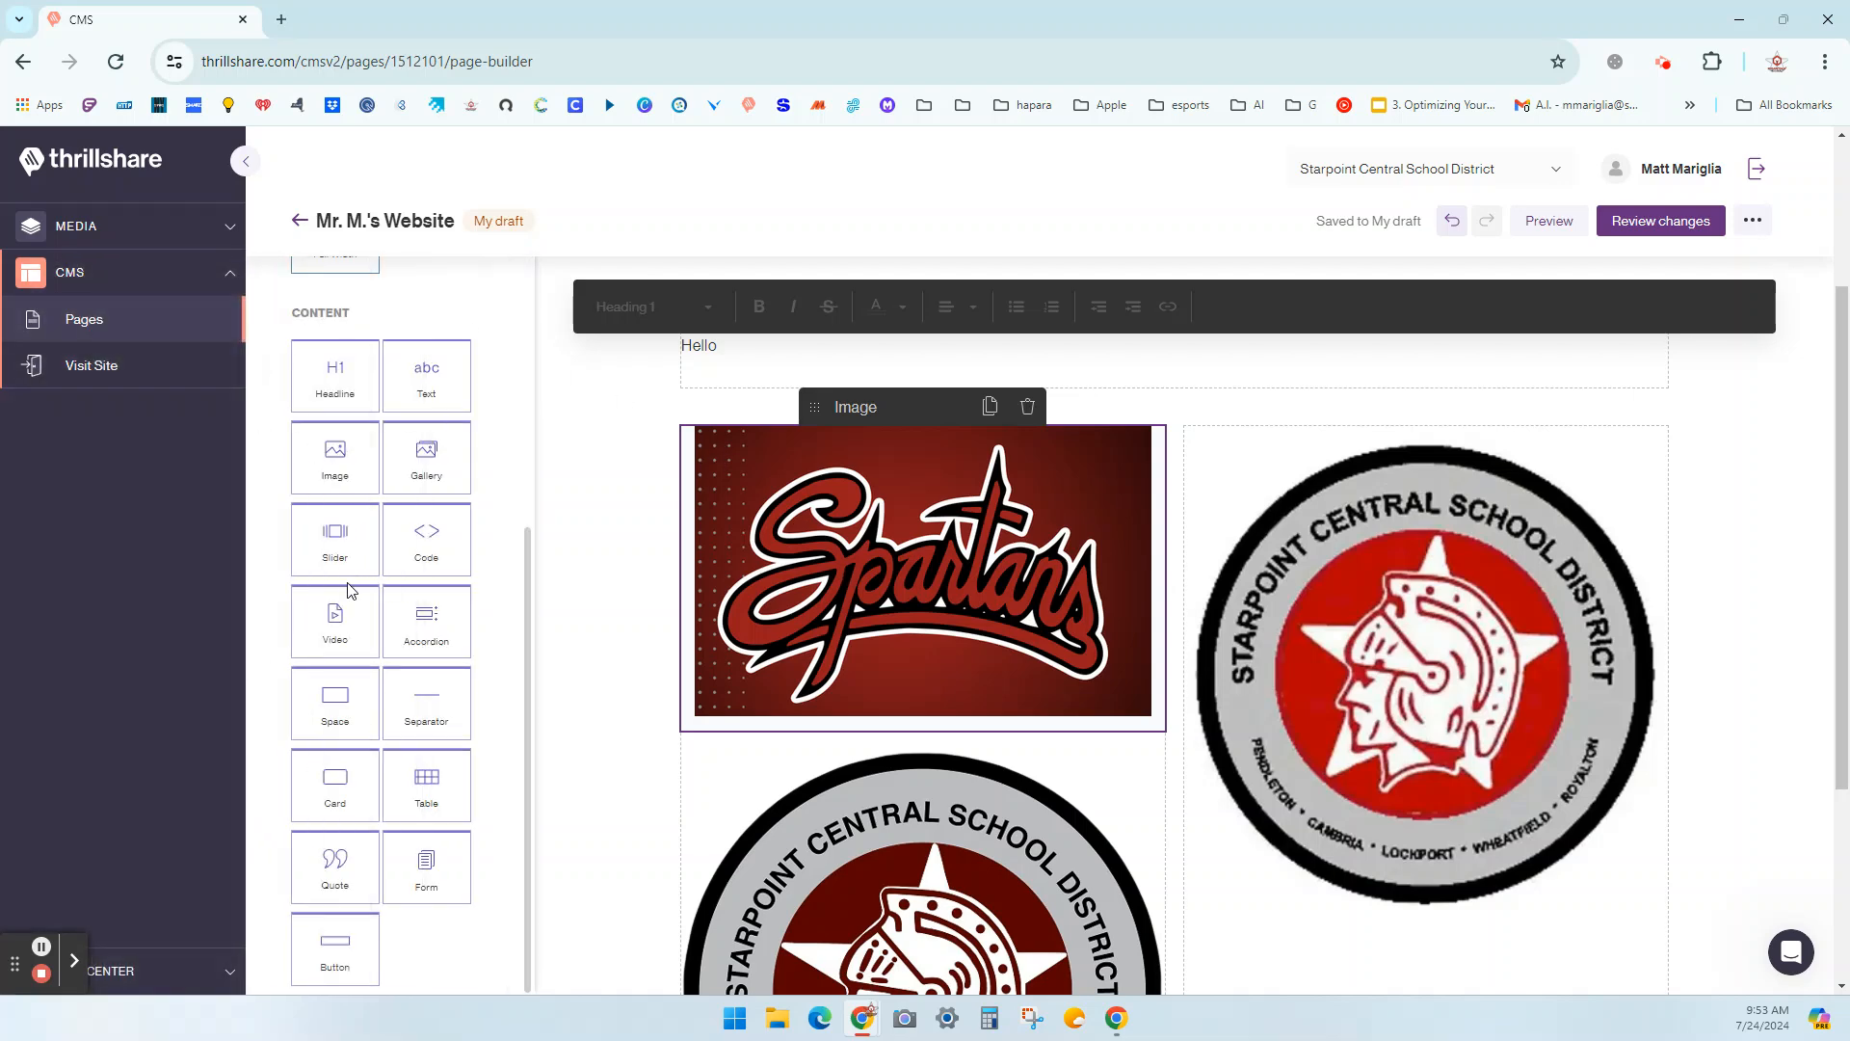
Delete the gallery block from the second column and the Spartans image block above the logo.
mouse_move(686, 618)
click(1222, 438)
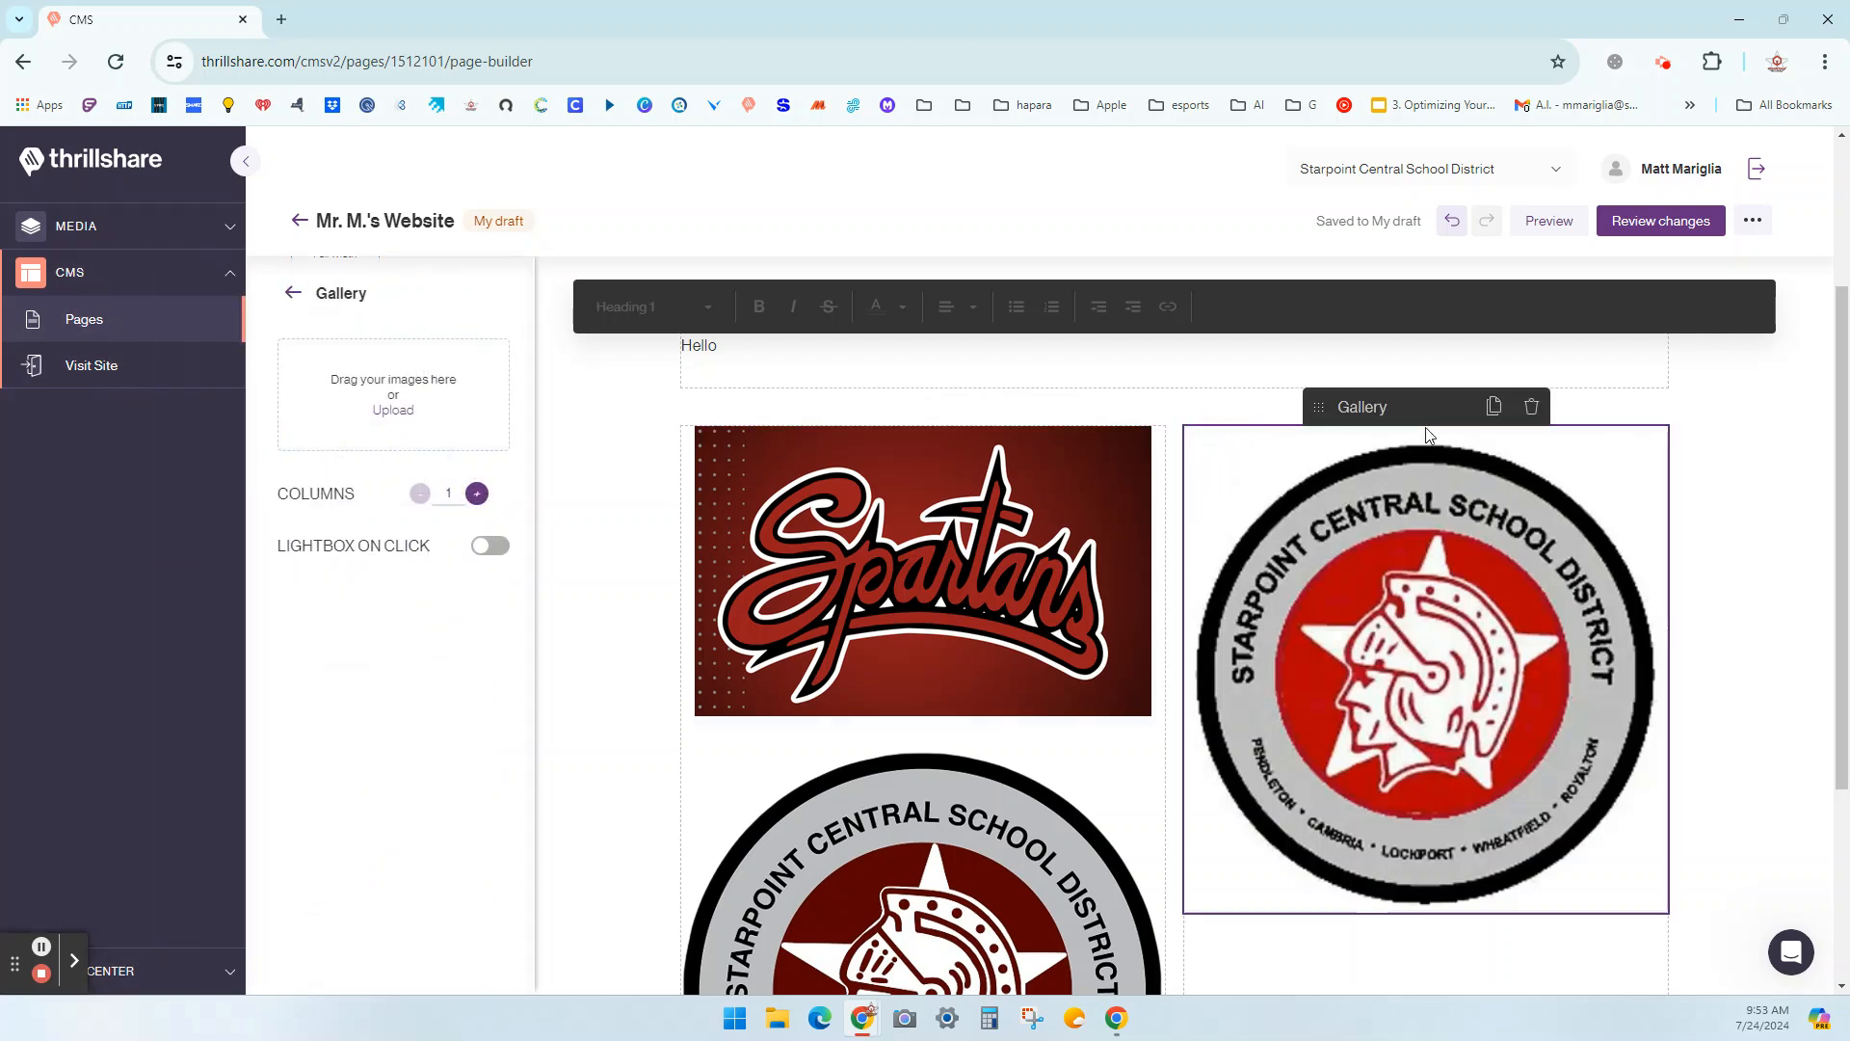
click(1532, 407)
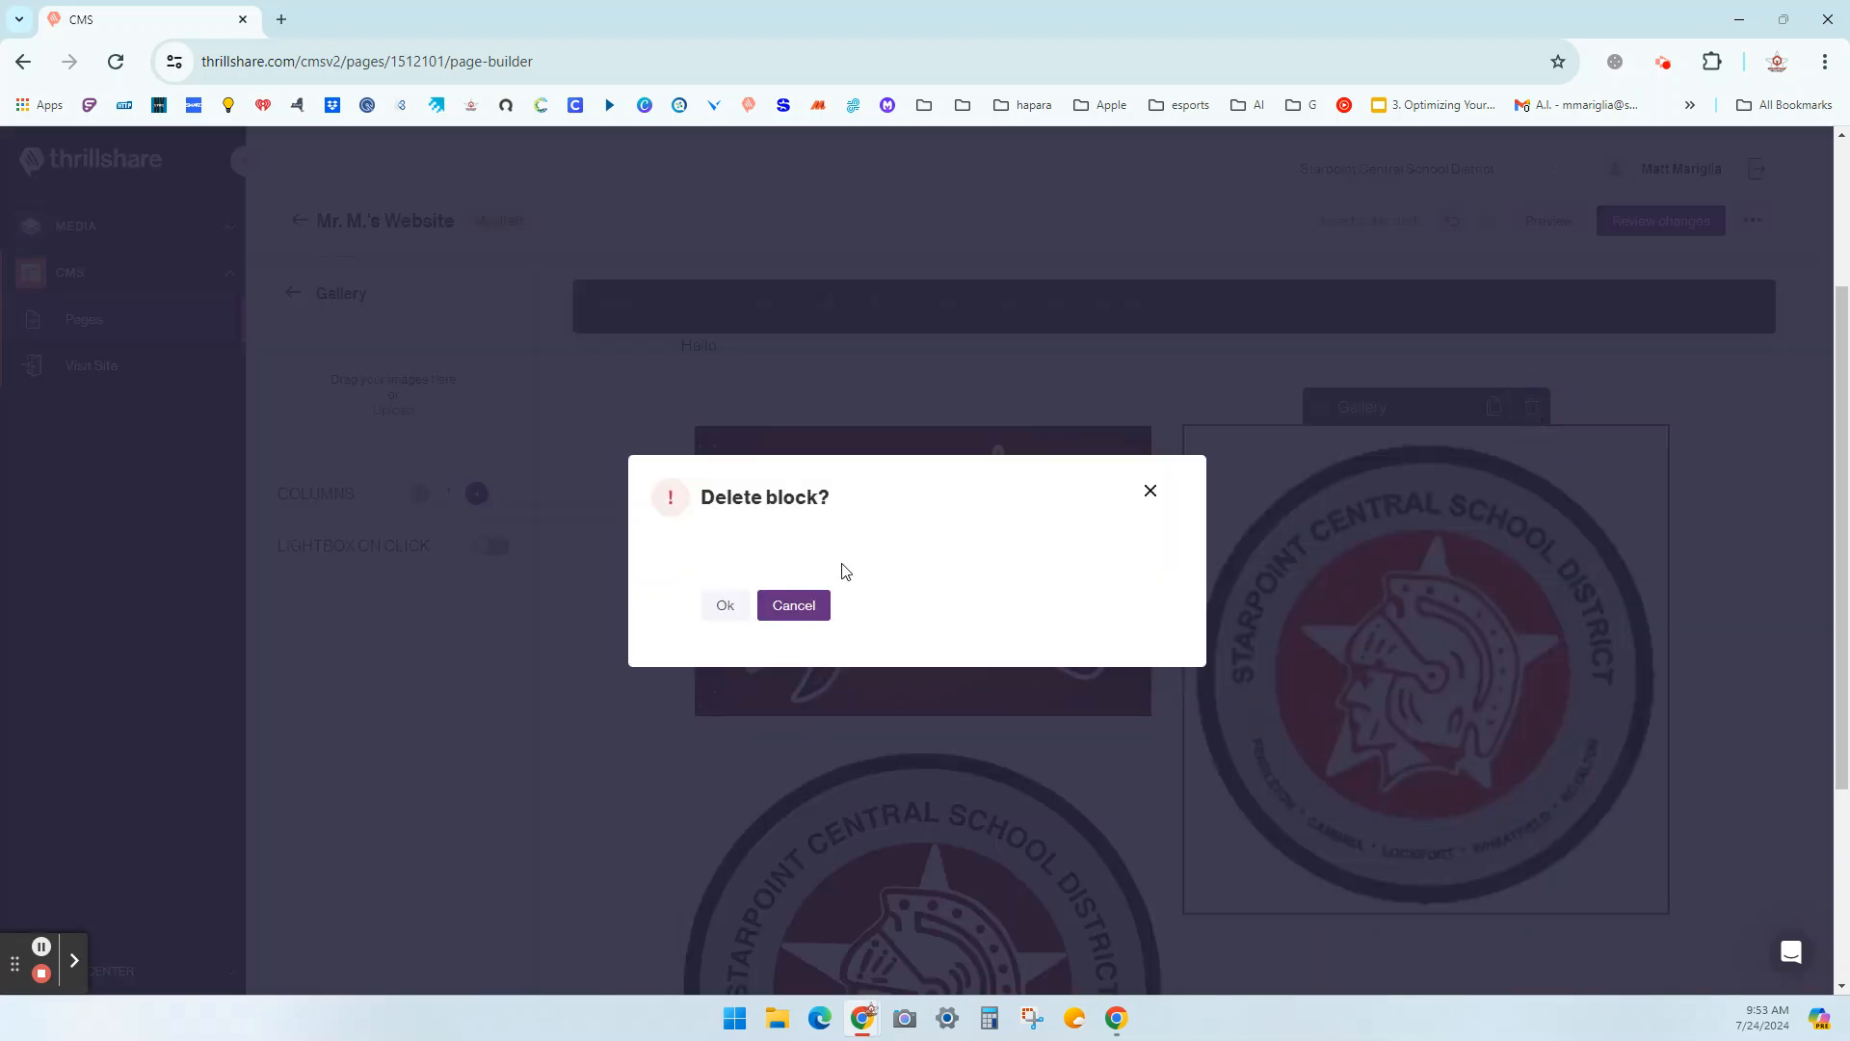
click(724, 606)
click(964, 501)
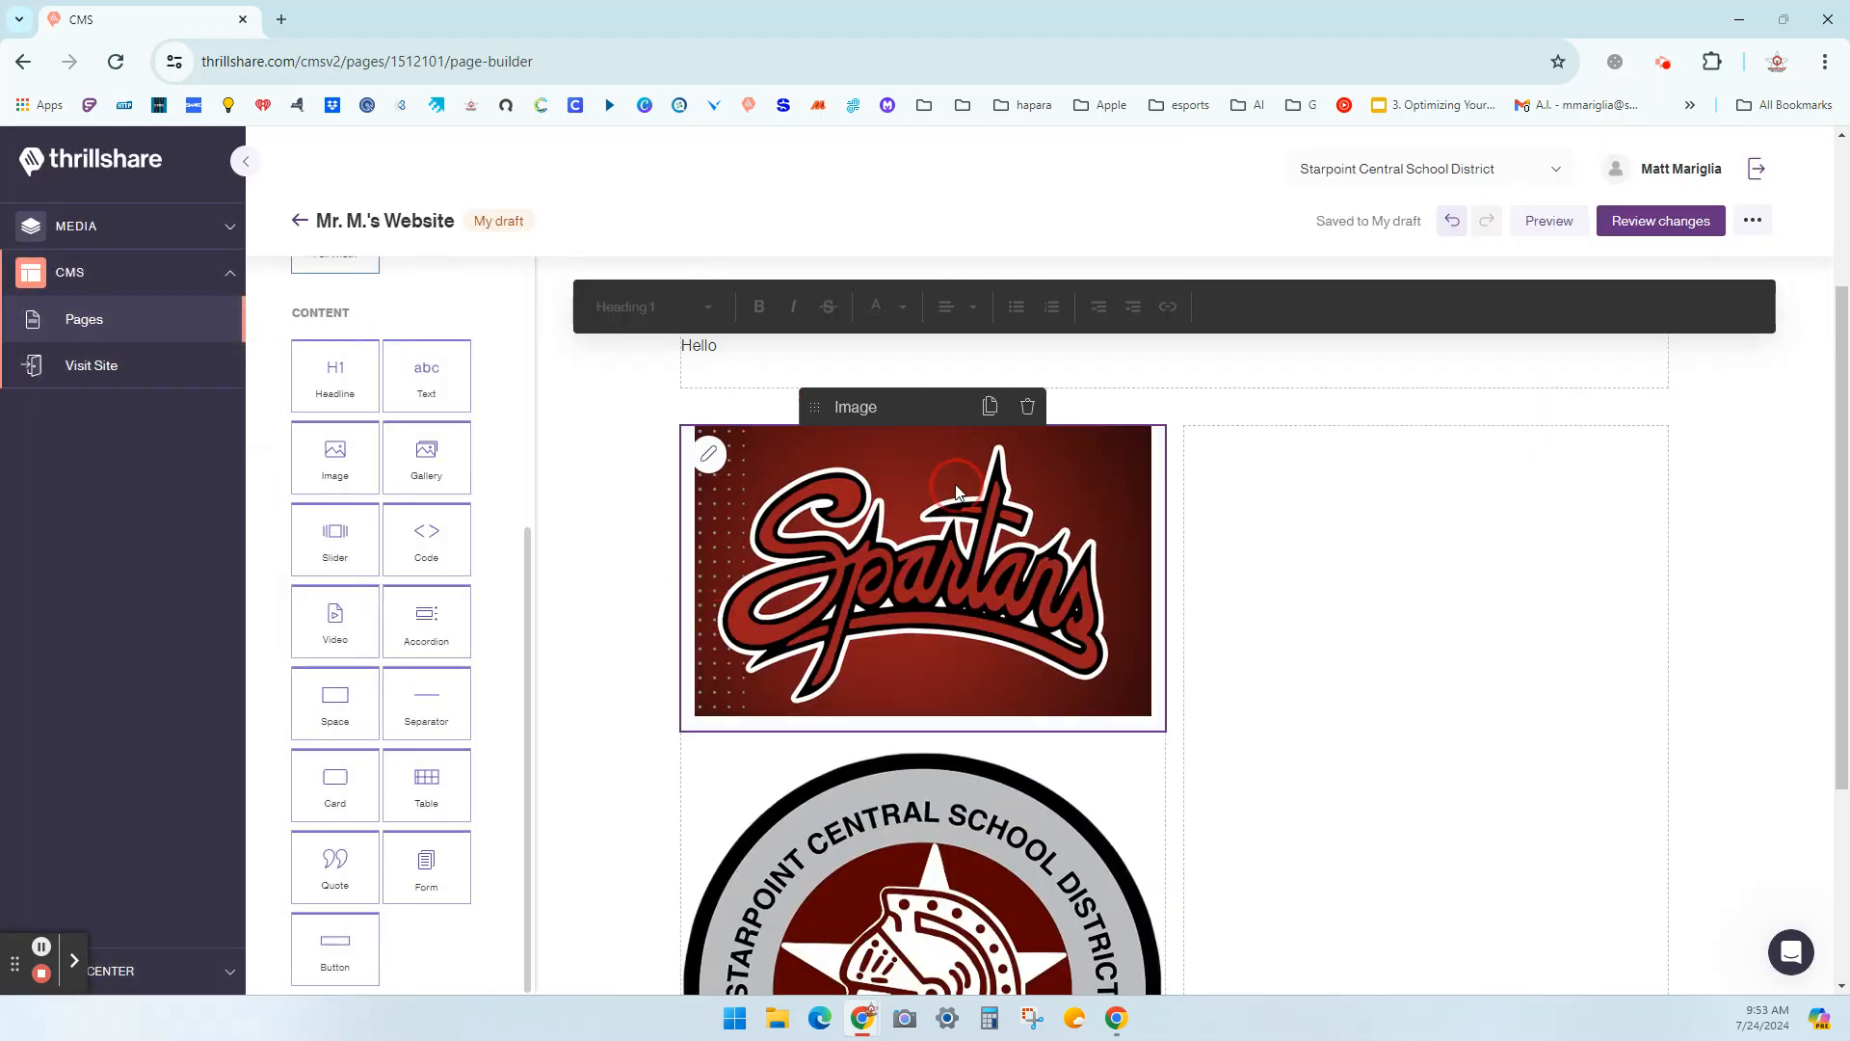
click(1027, 408)
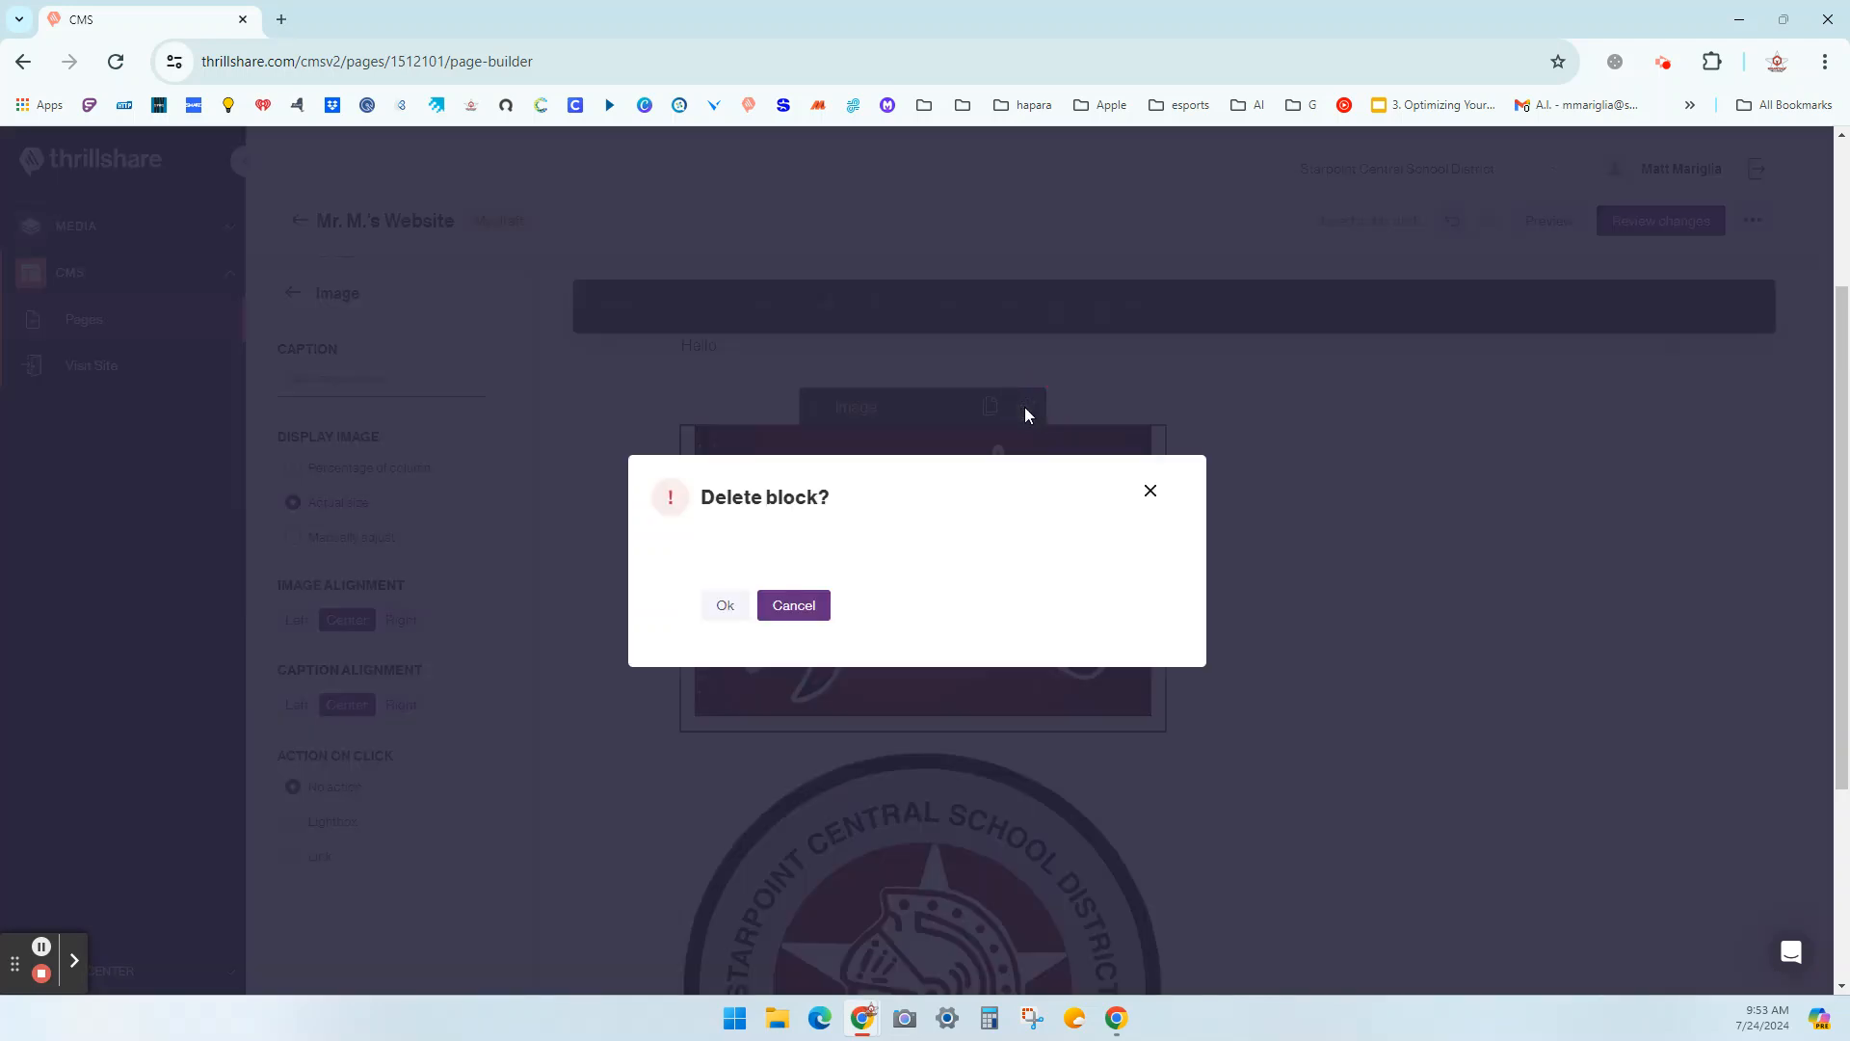
click(724, 606)
click(1089, 455)
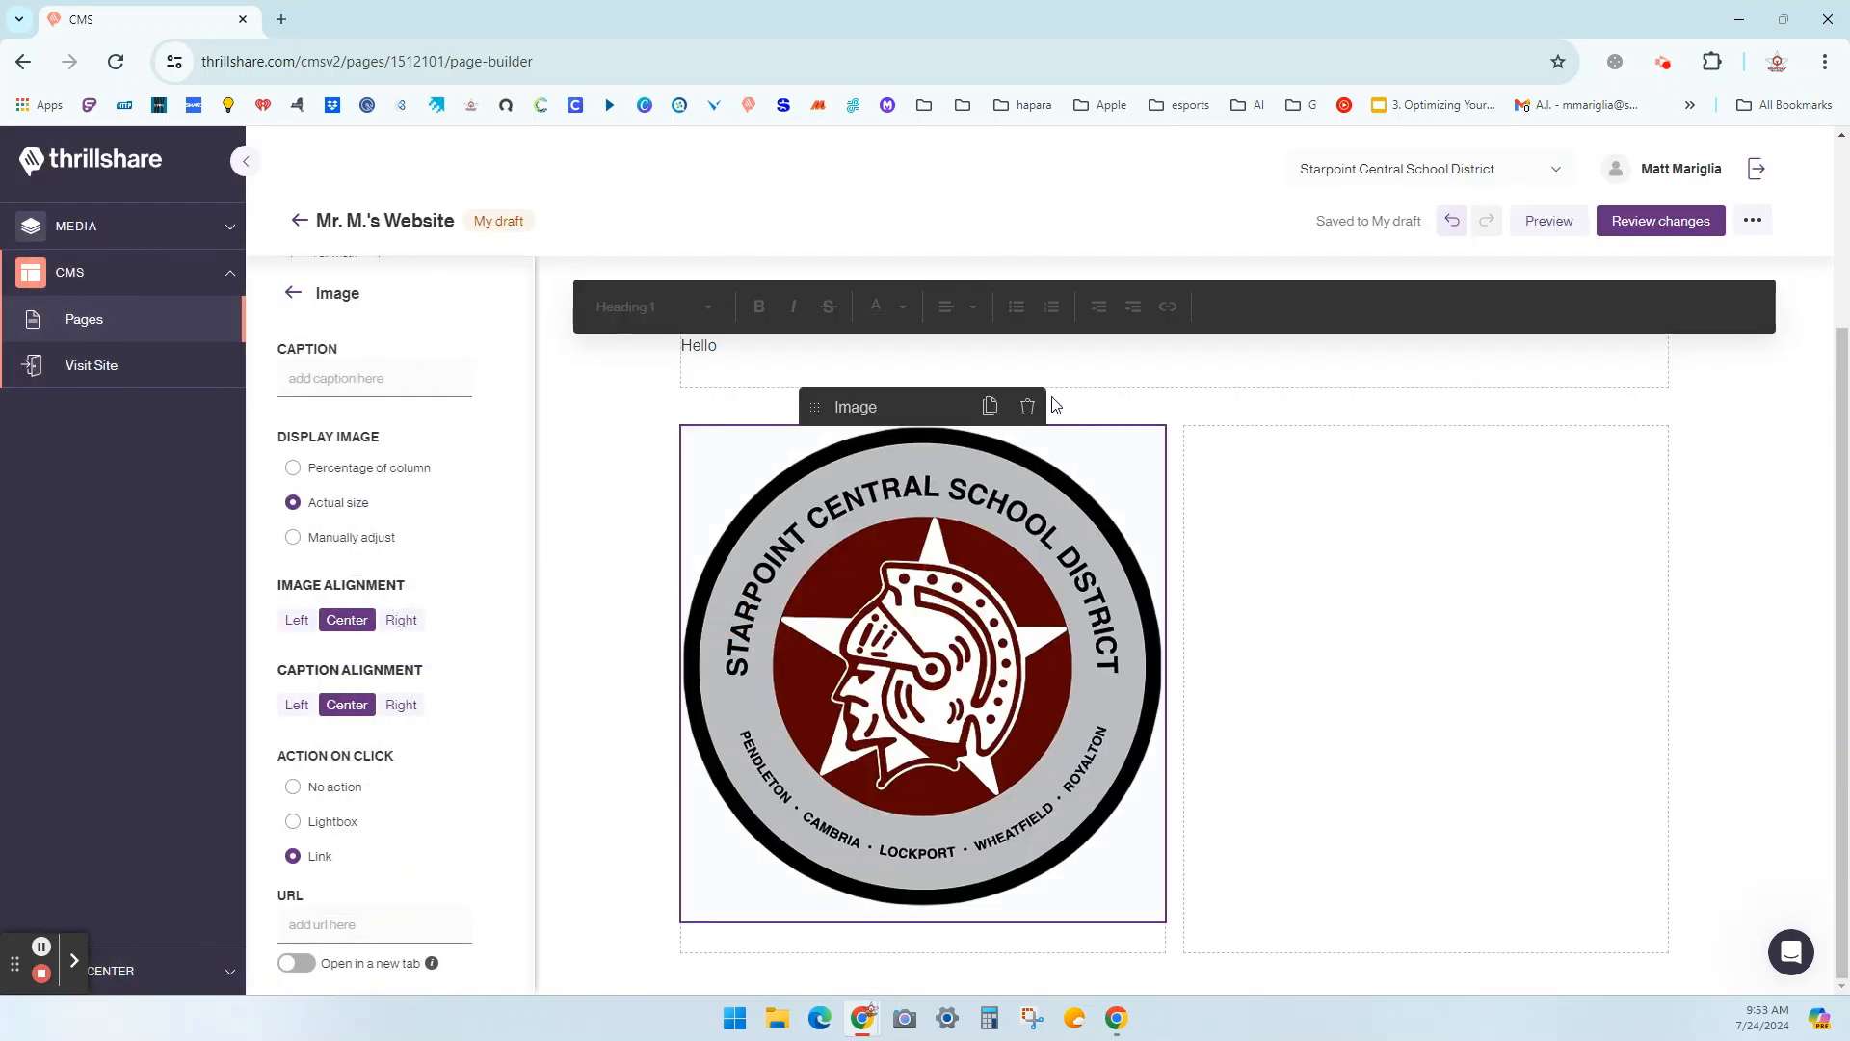
Add a code element to the empty second column, open its embed editor and close it without entering code.
click(1260, 517)
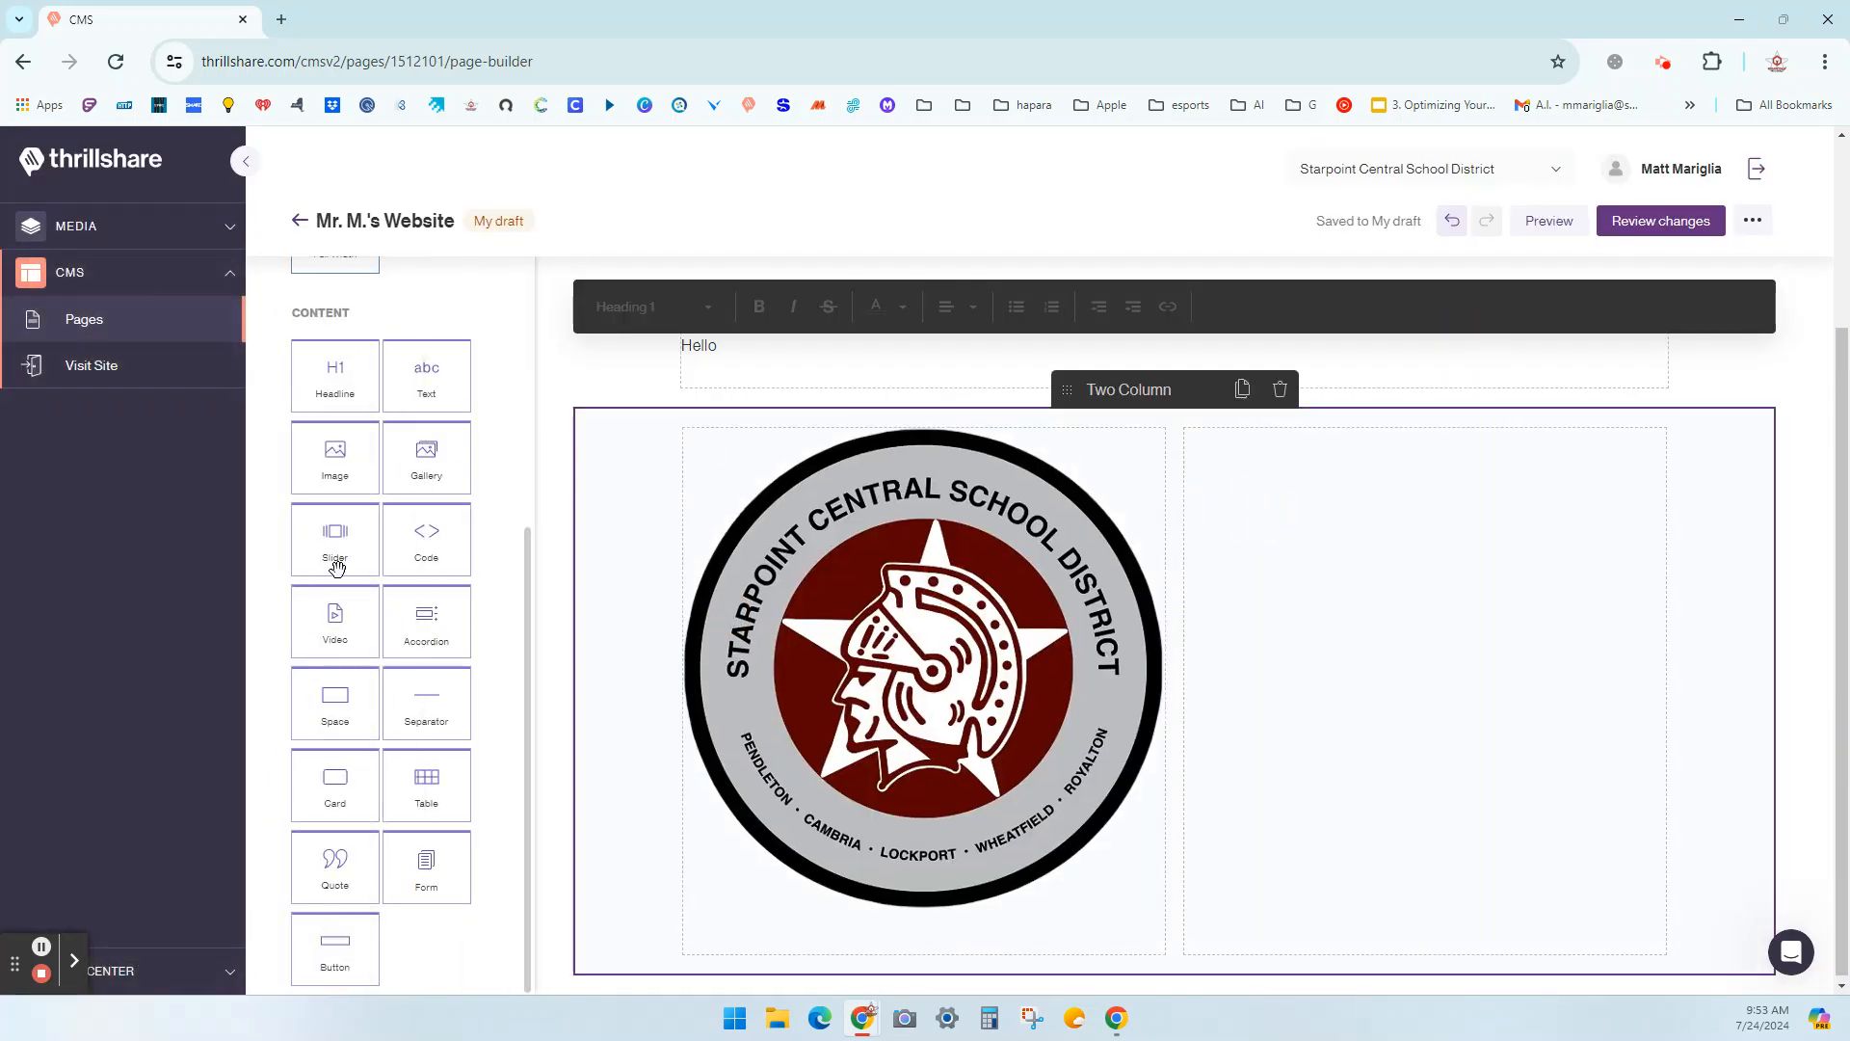
drag(444, 555, 1290, 481)
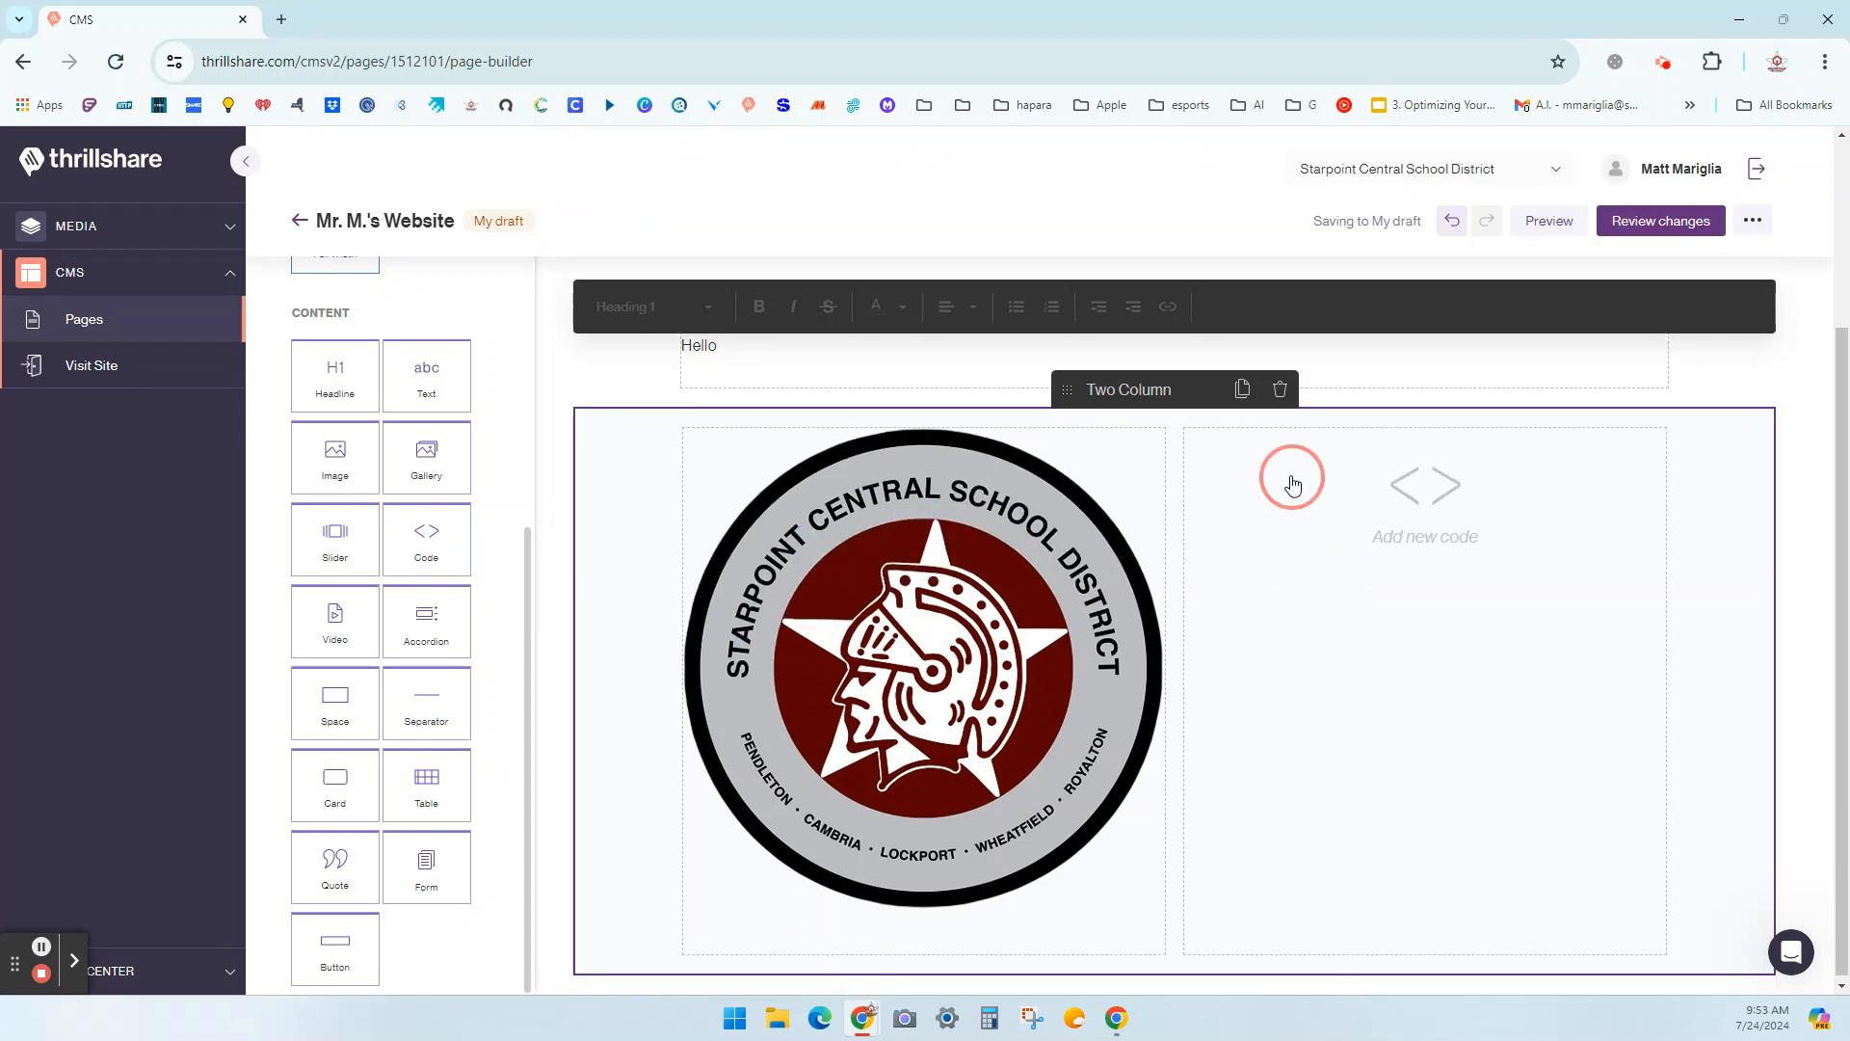
click(1423, 477)
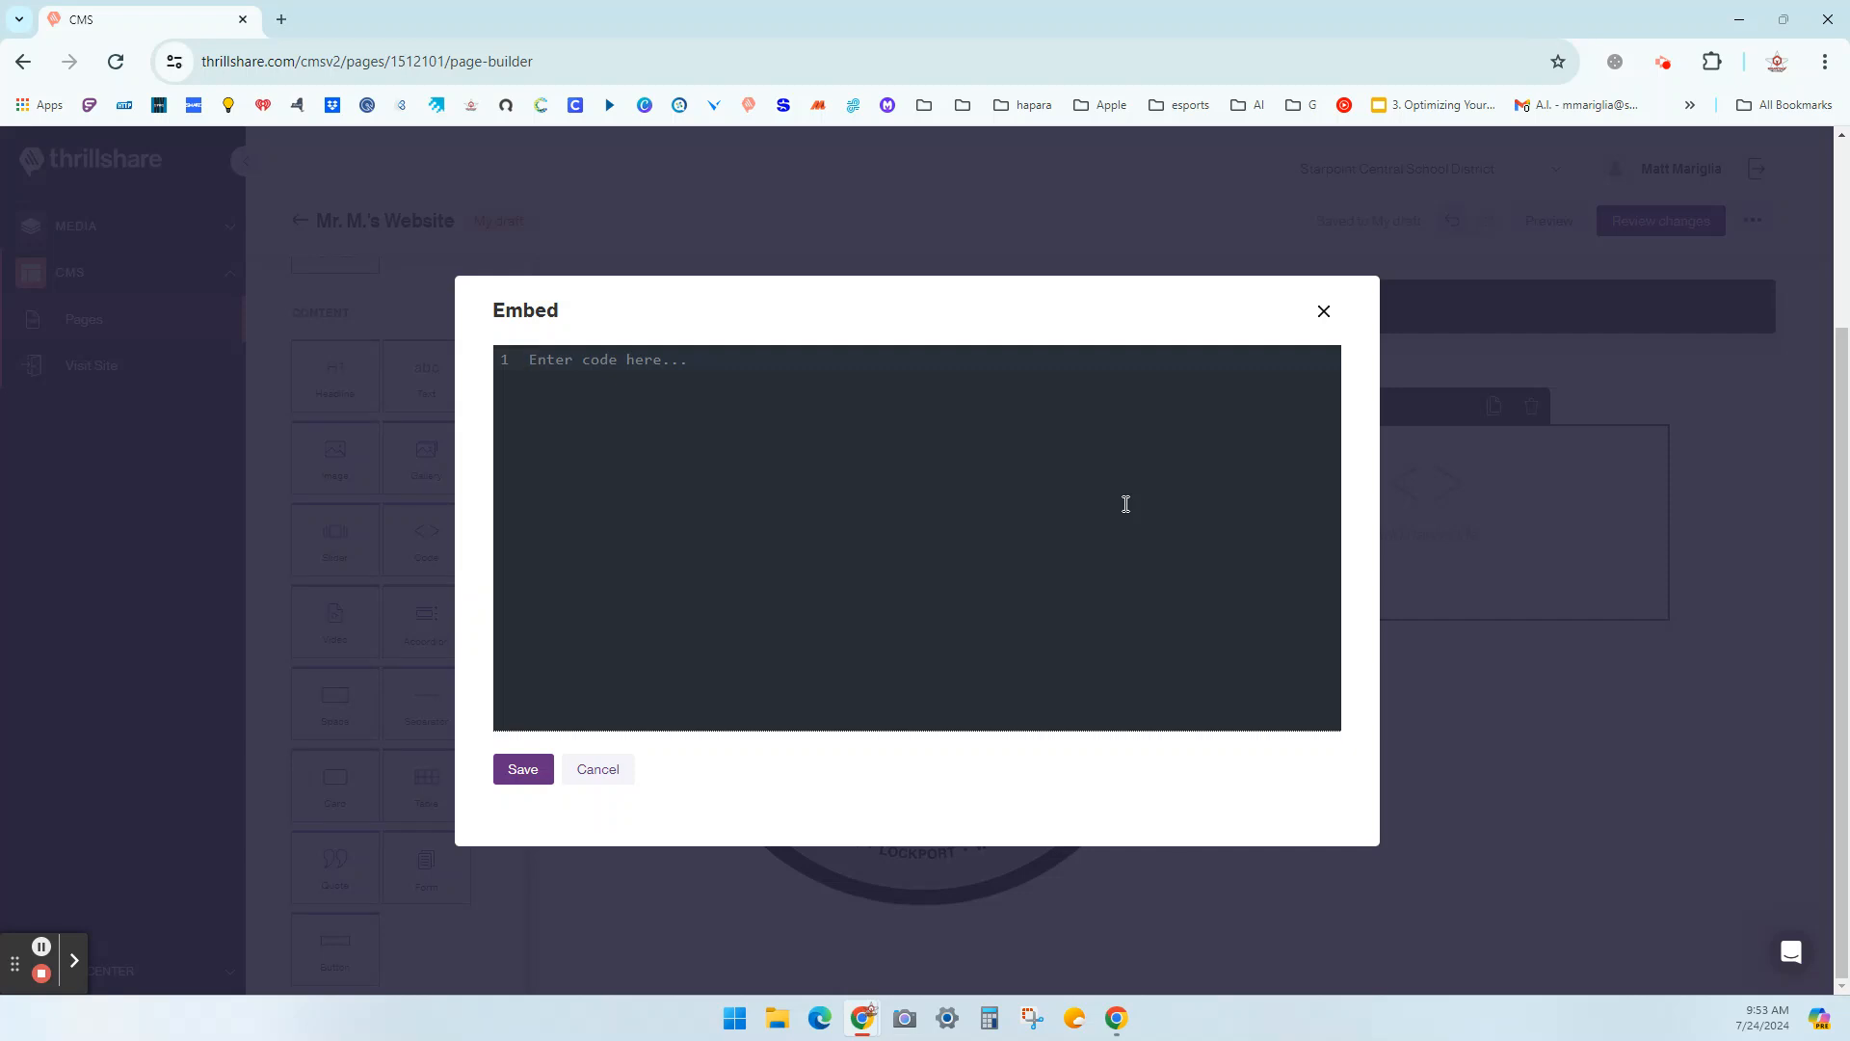
click(1324, 312)
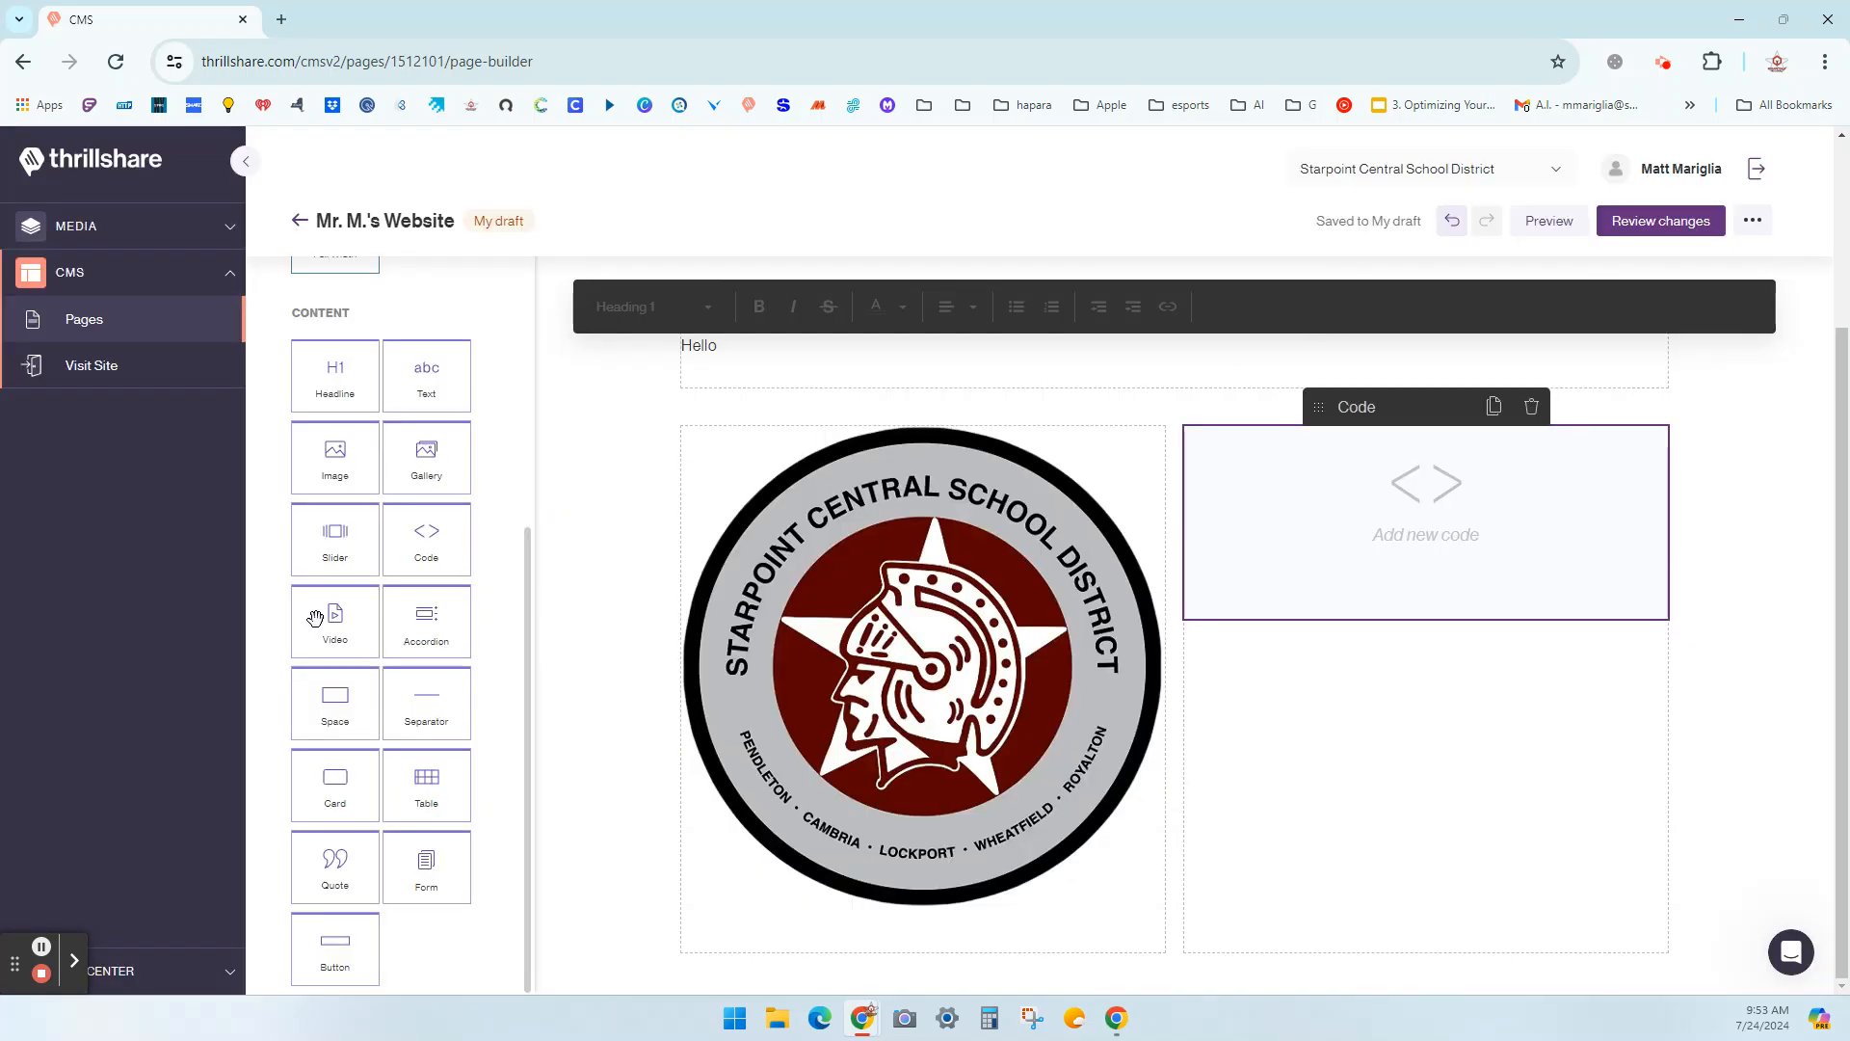
Try out a video element below the logo image, opening its URL setting, and delete the element without adding a video.
drag(326, 622, 1315, 692)
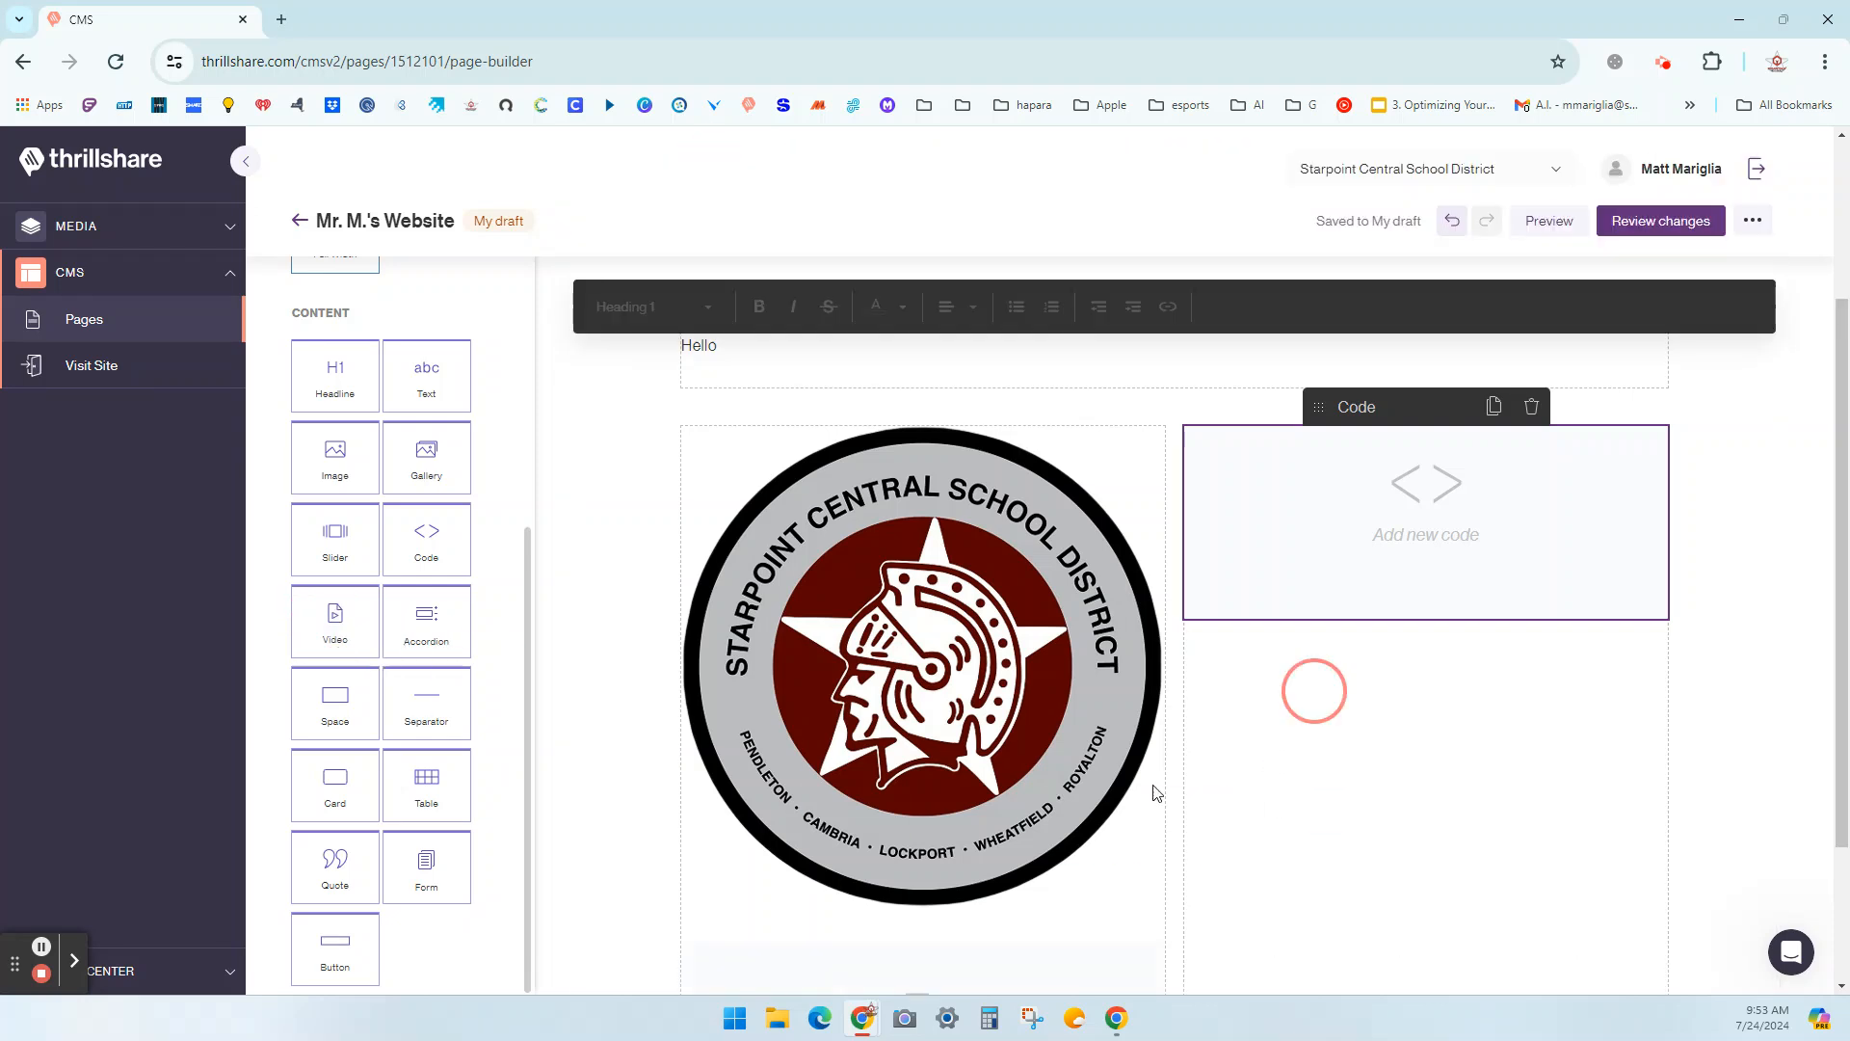
click(911, 824)
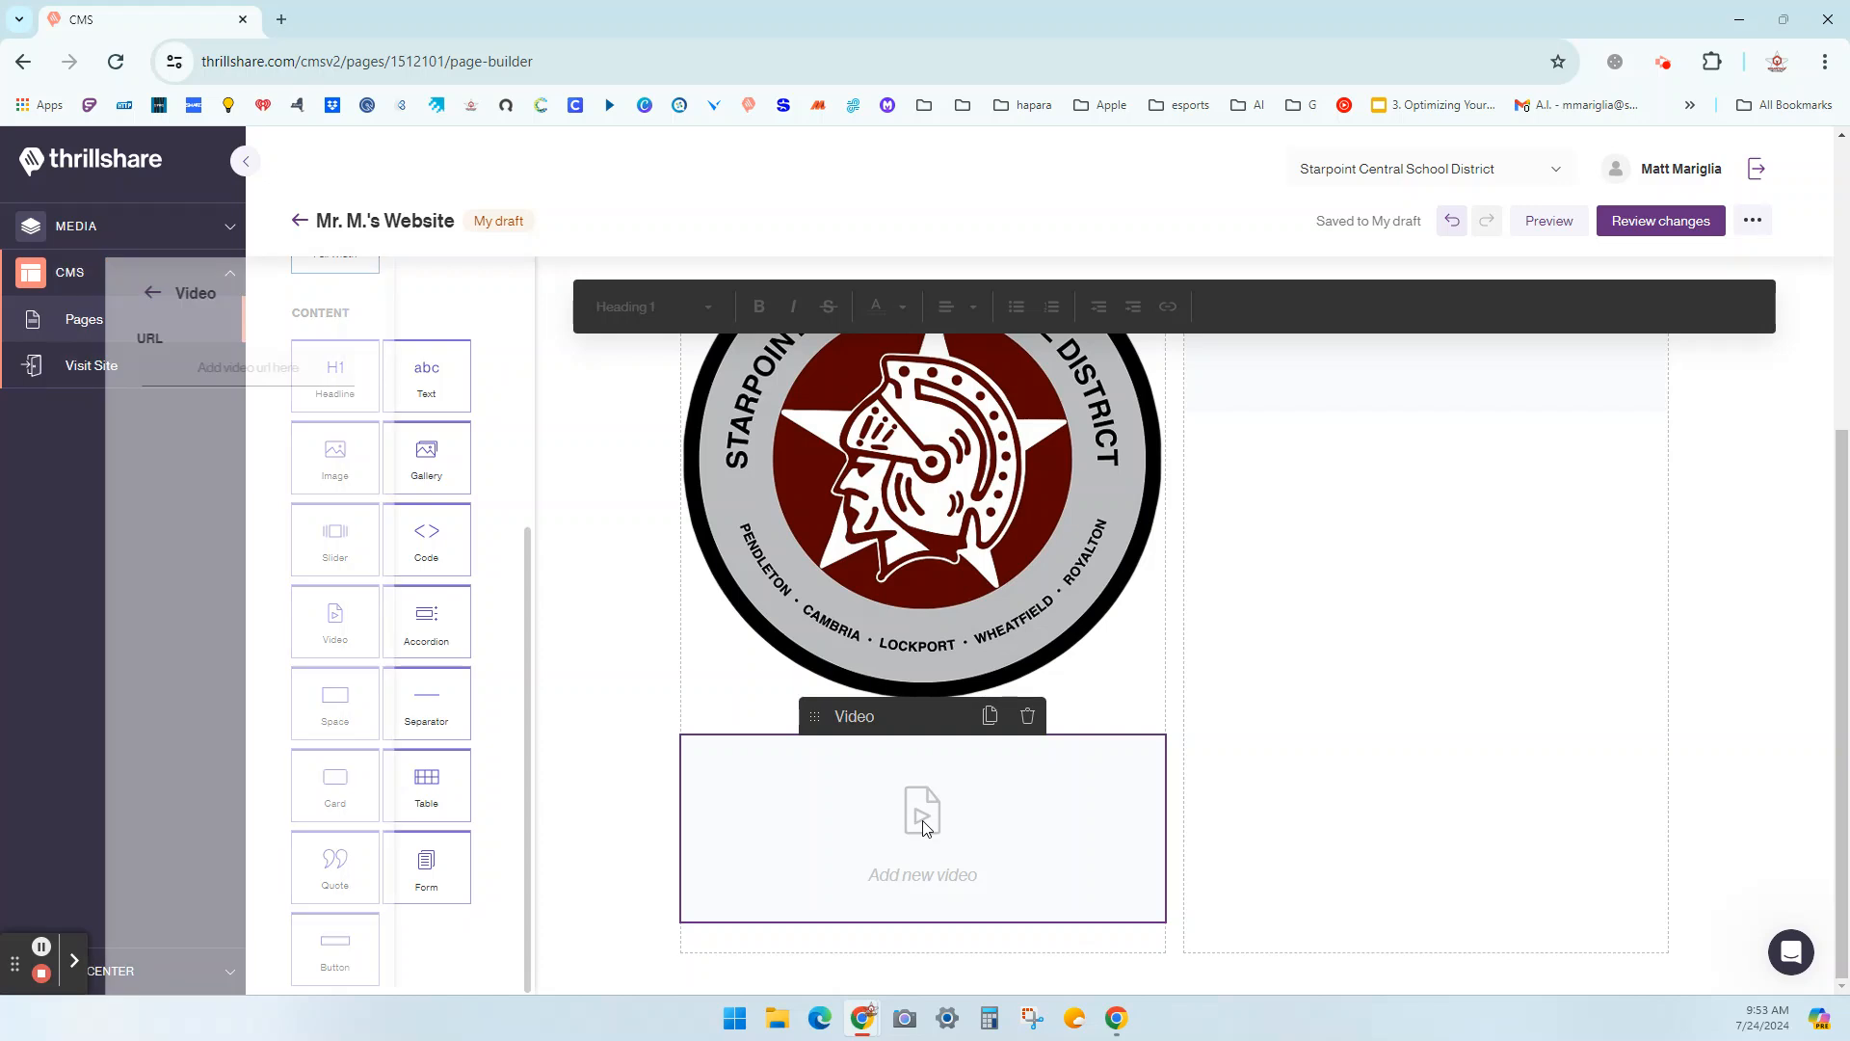
scroll(395, 463, up, 2)
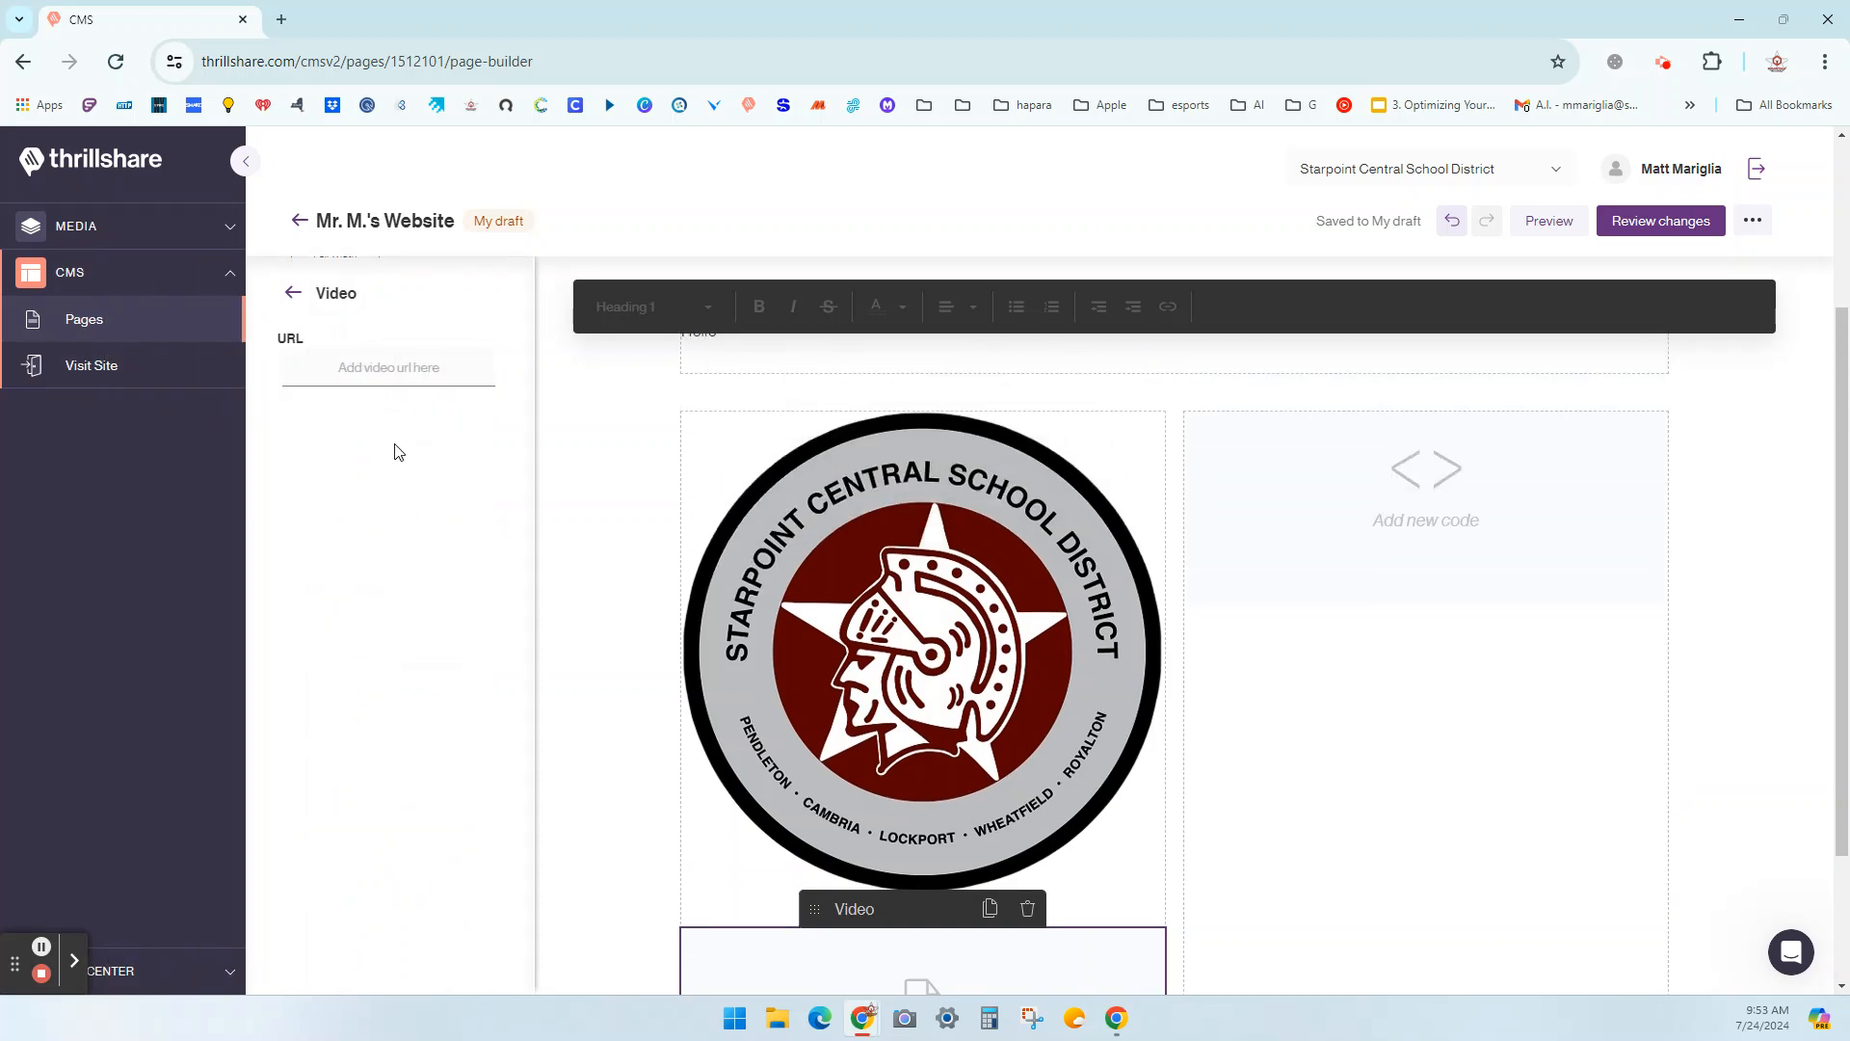
scroll(390, 415, down, 2)
click(385, 367)
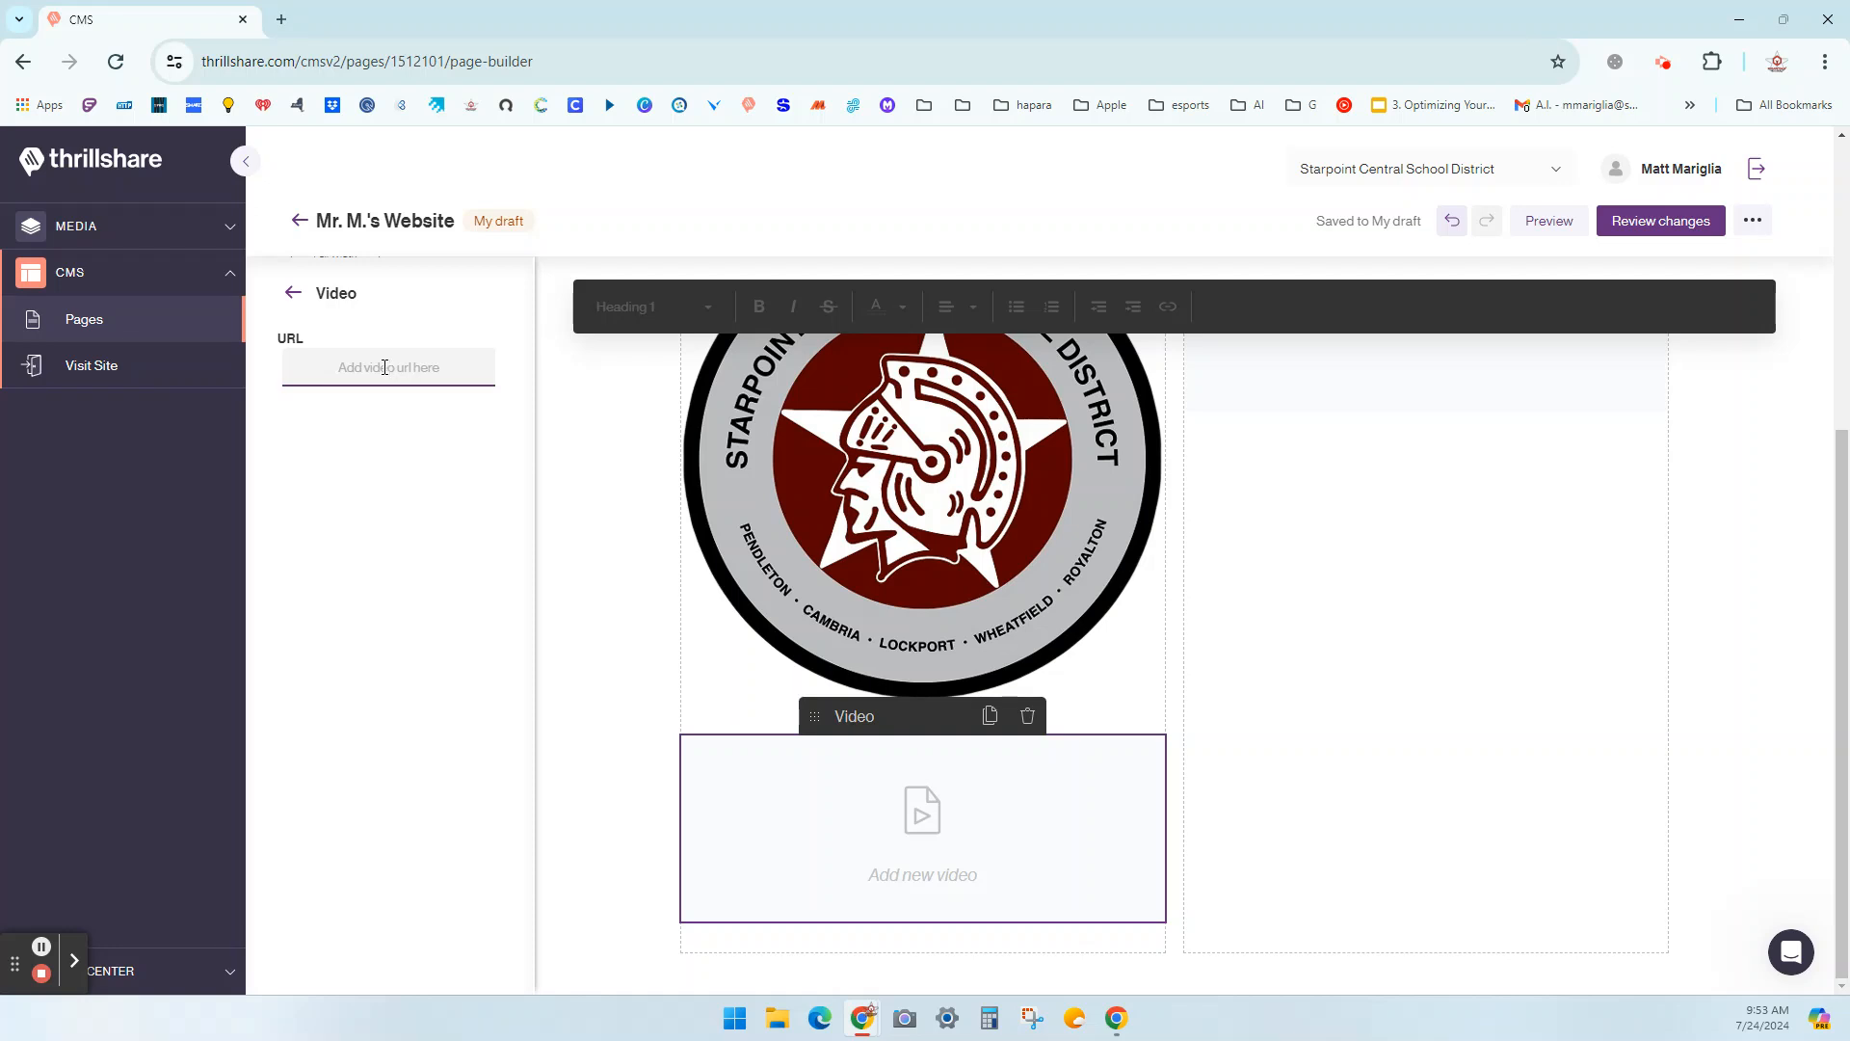
click(1028, 715)
click(732, 609)
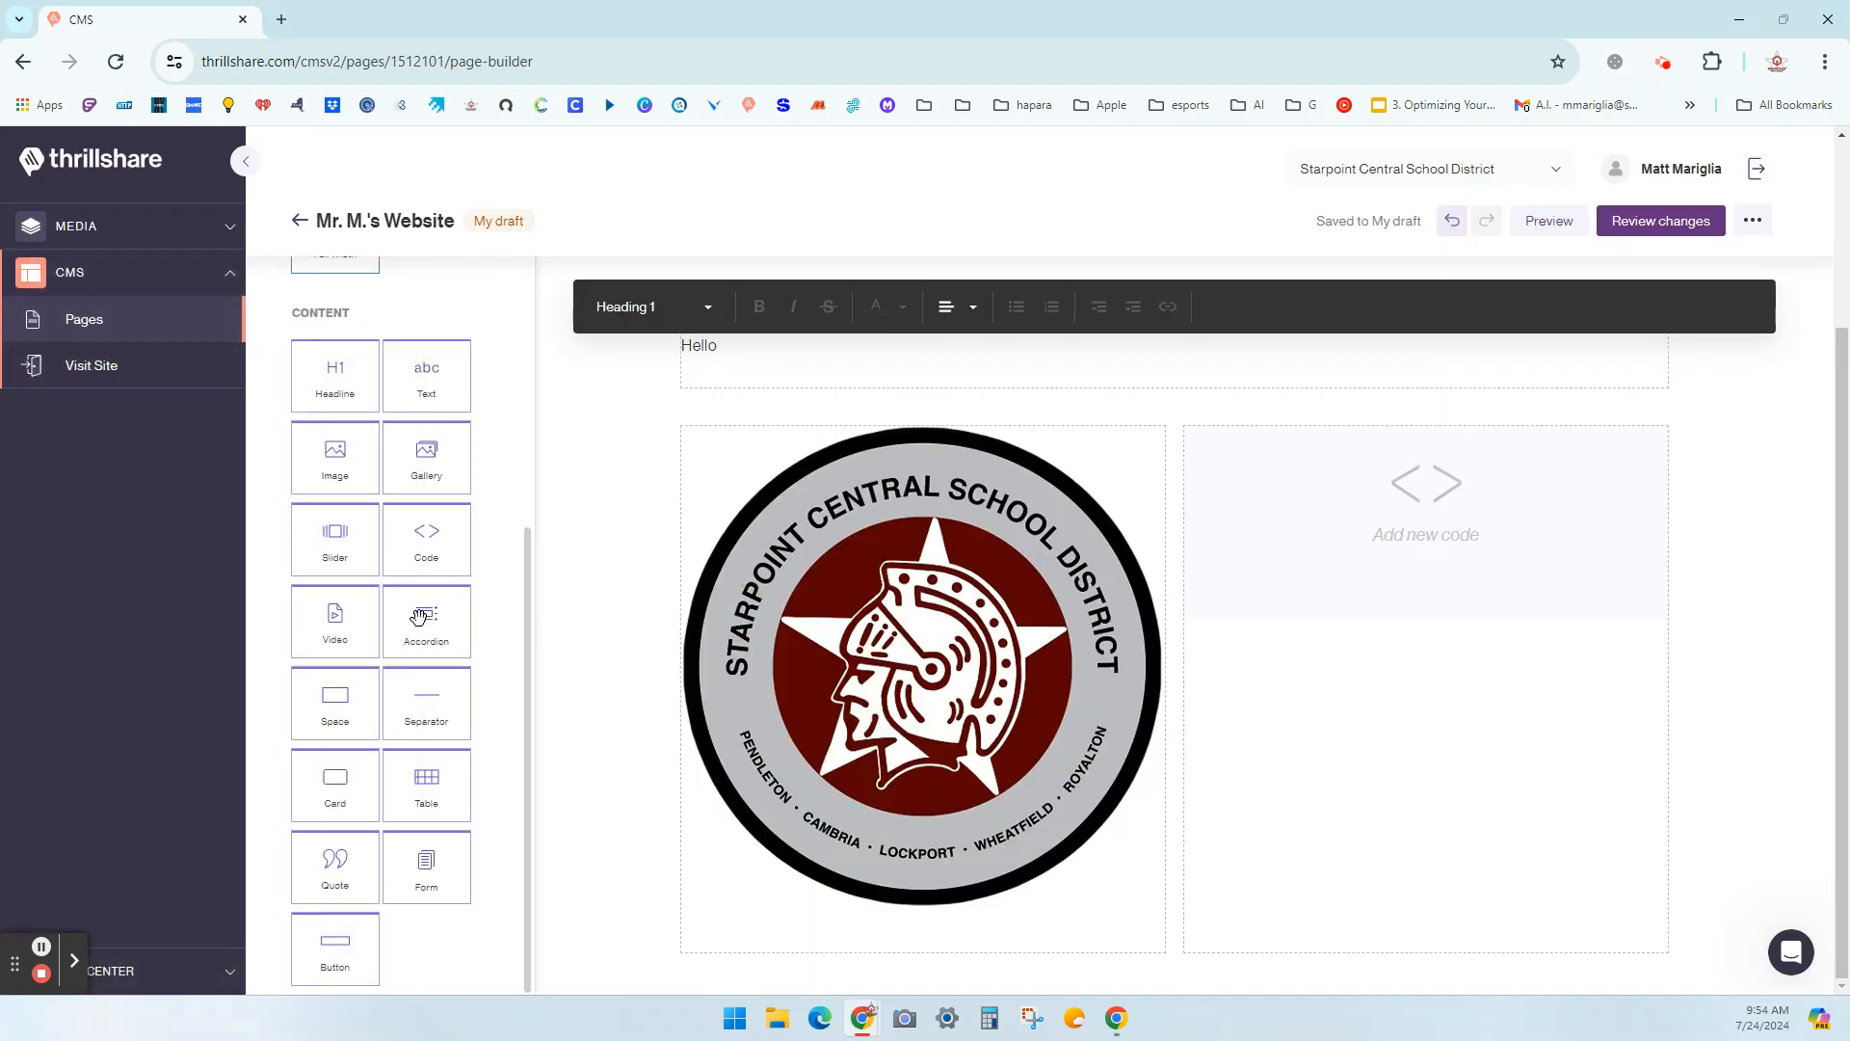
Add an accordion element below the Hello text and name its first section "Important Dates".
scroll(709, 814, up, 2)
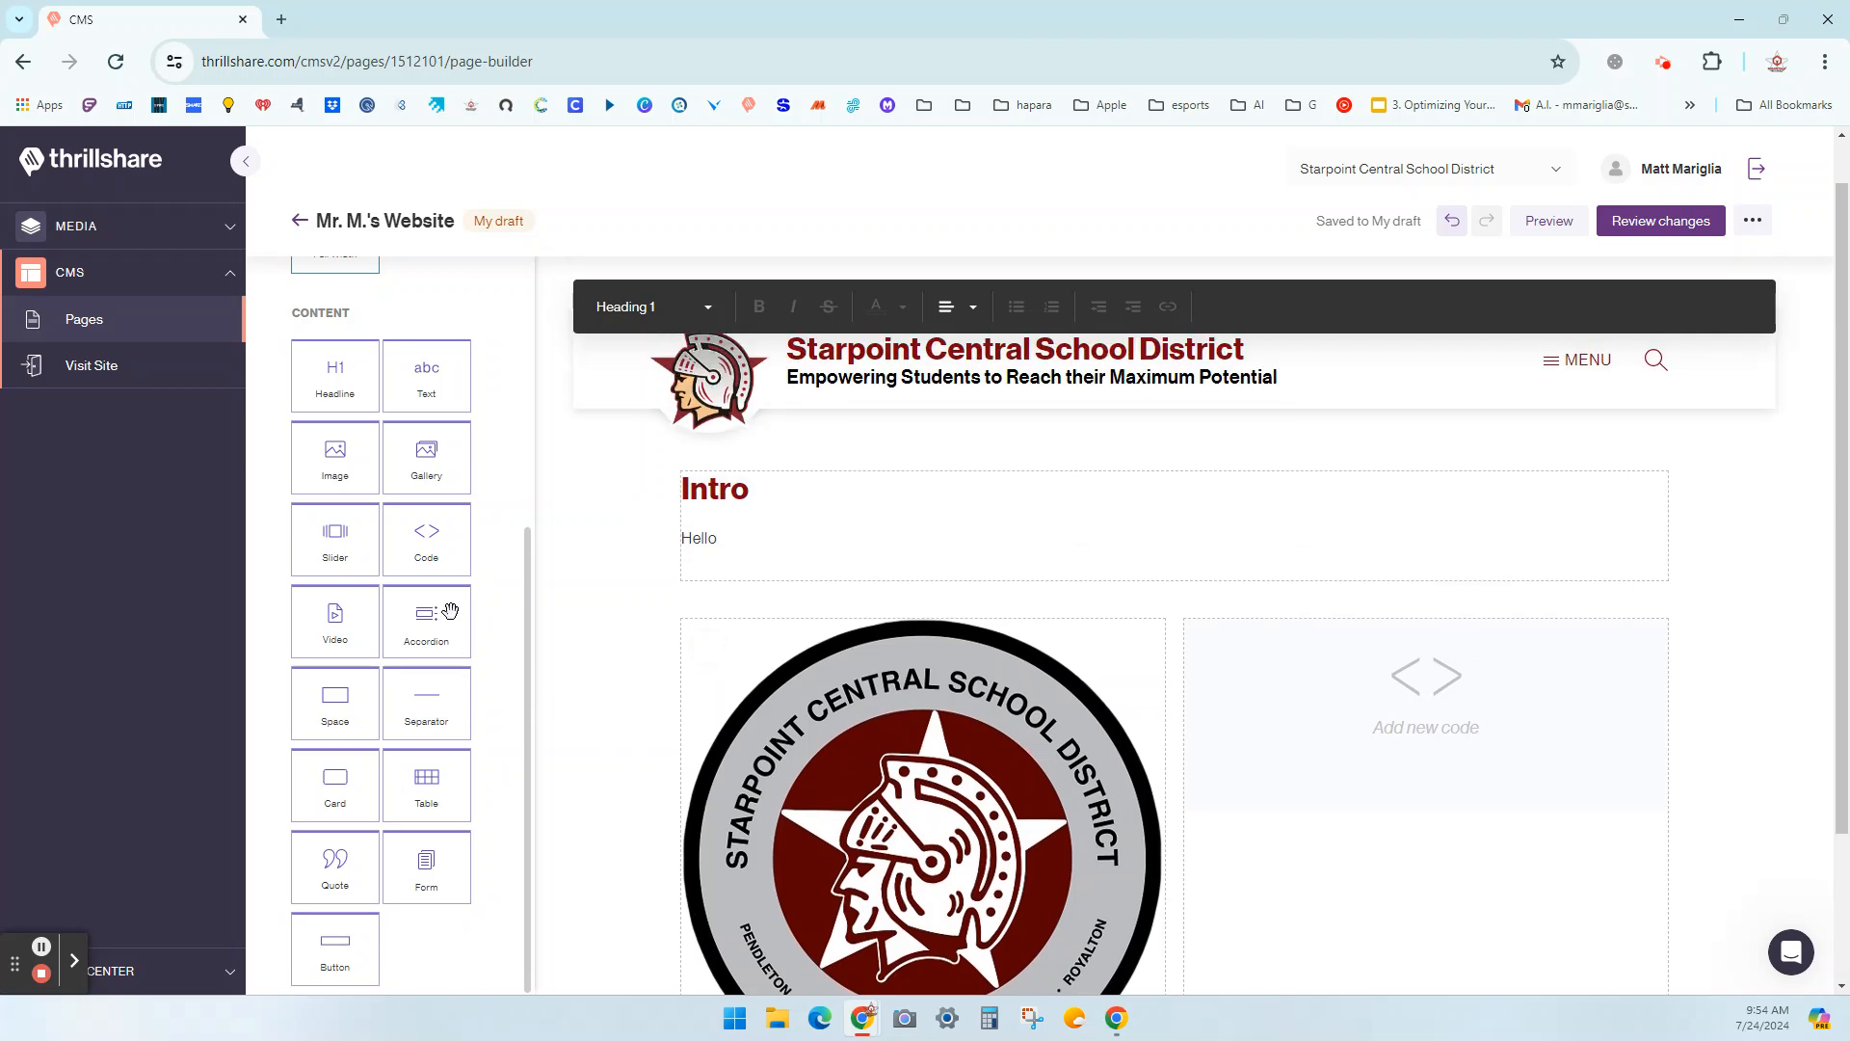
drag(429, 617, 733, 600)
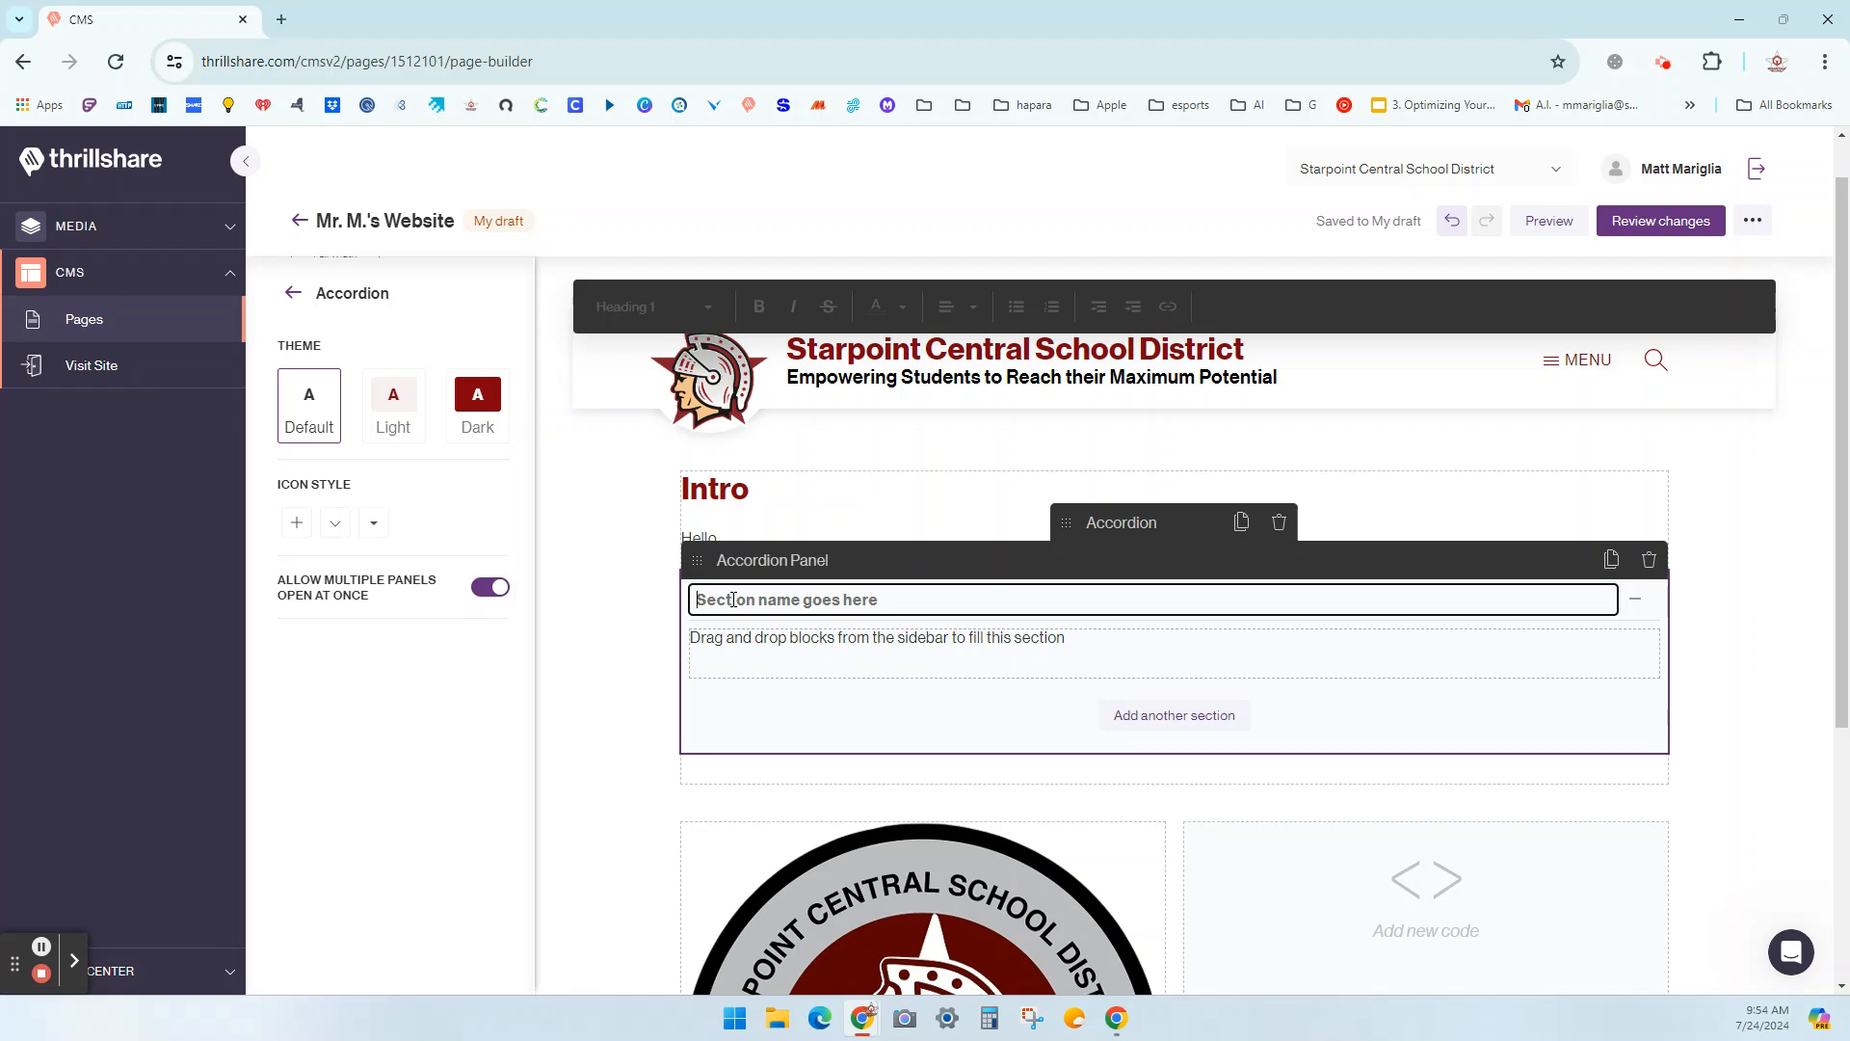
text(Import)
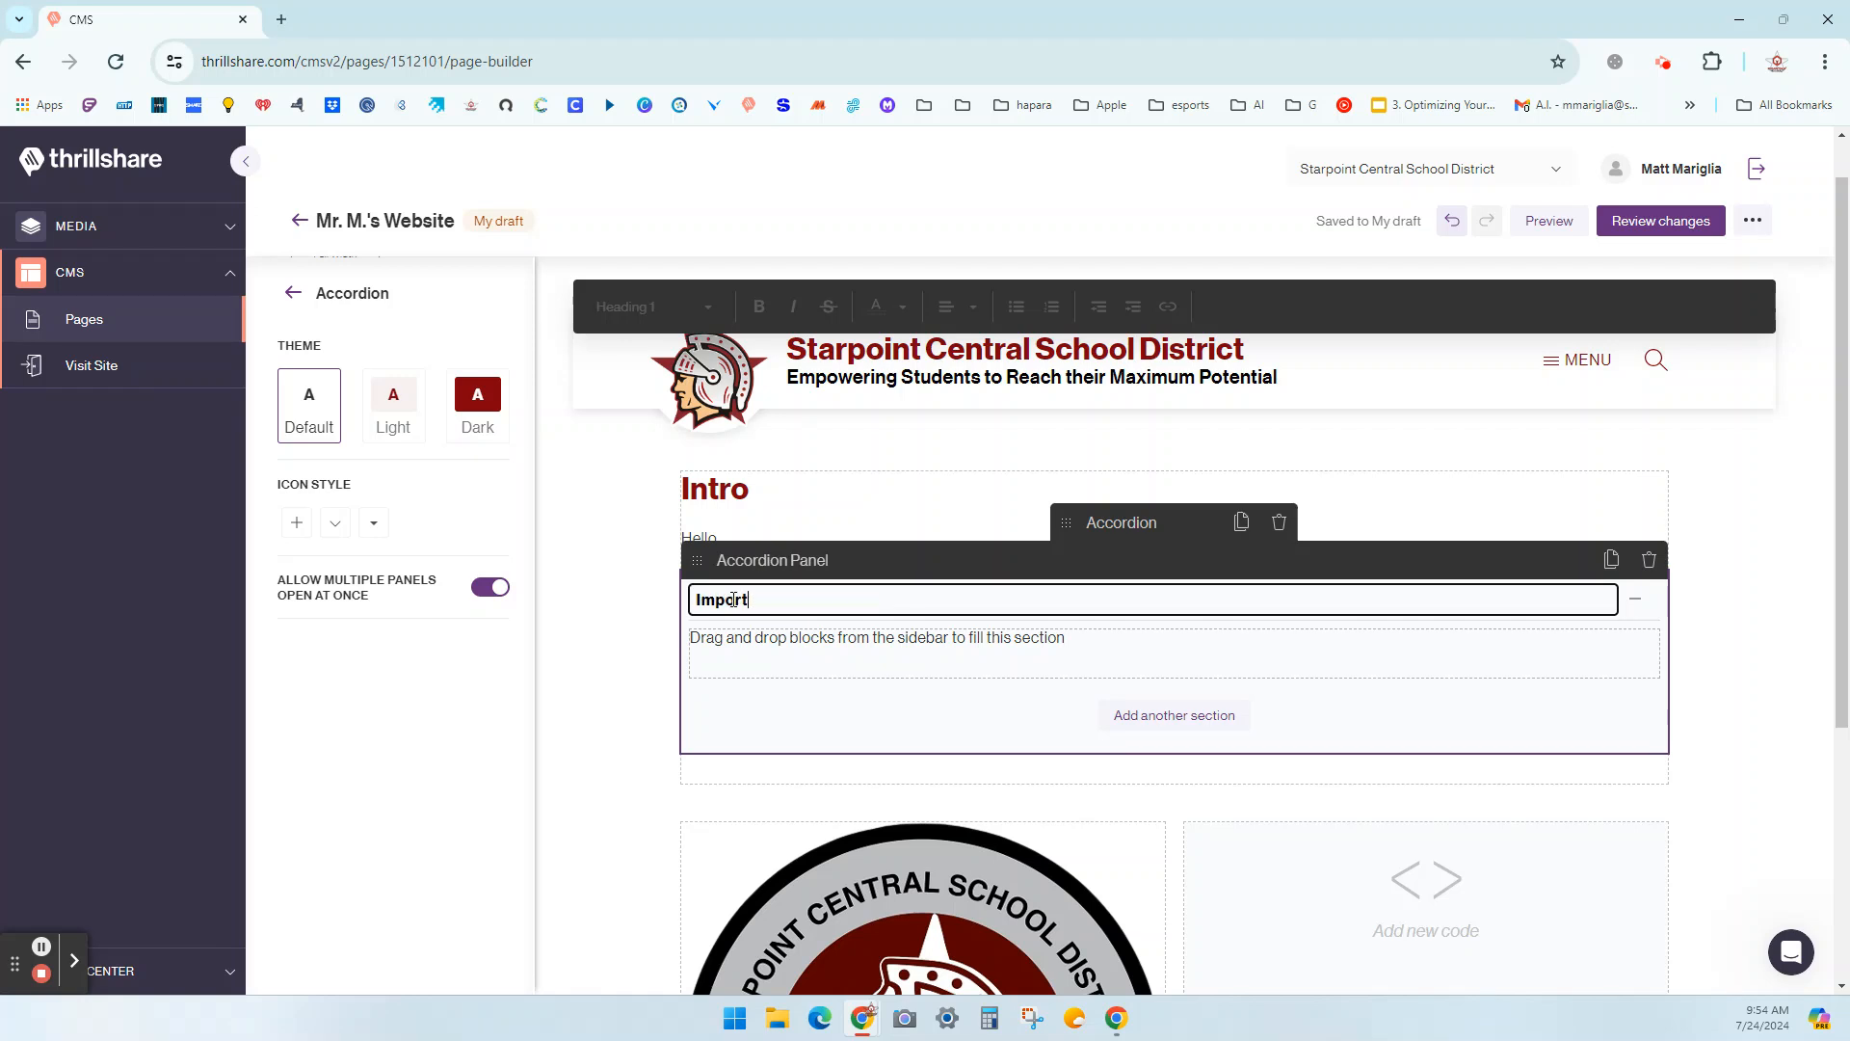
text(ant Dates)
click(747, 648)
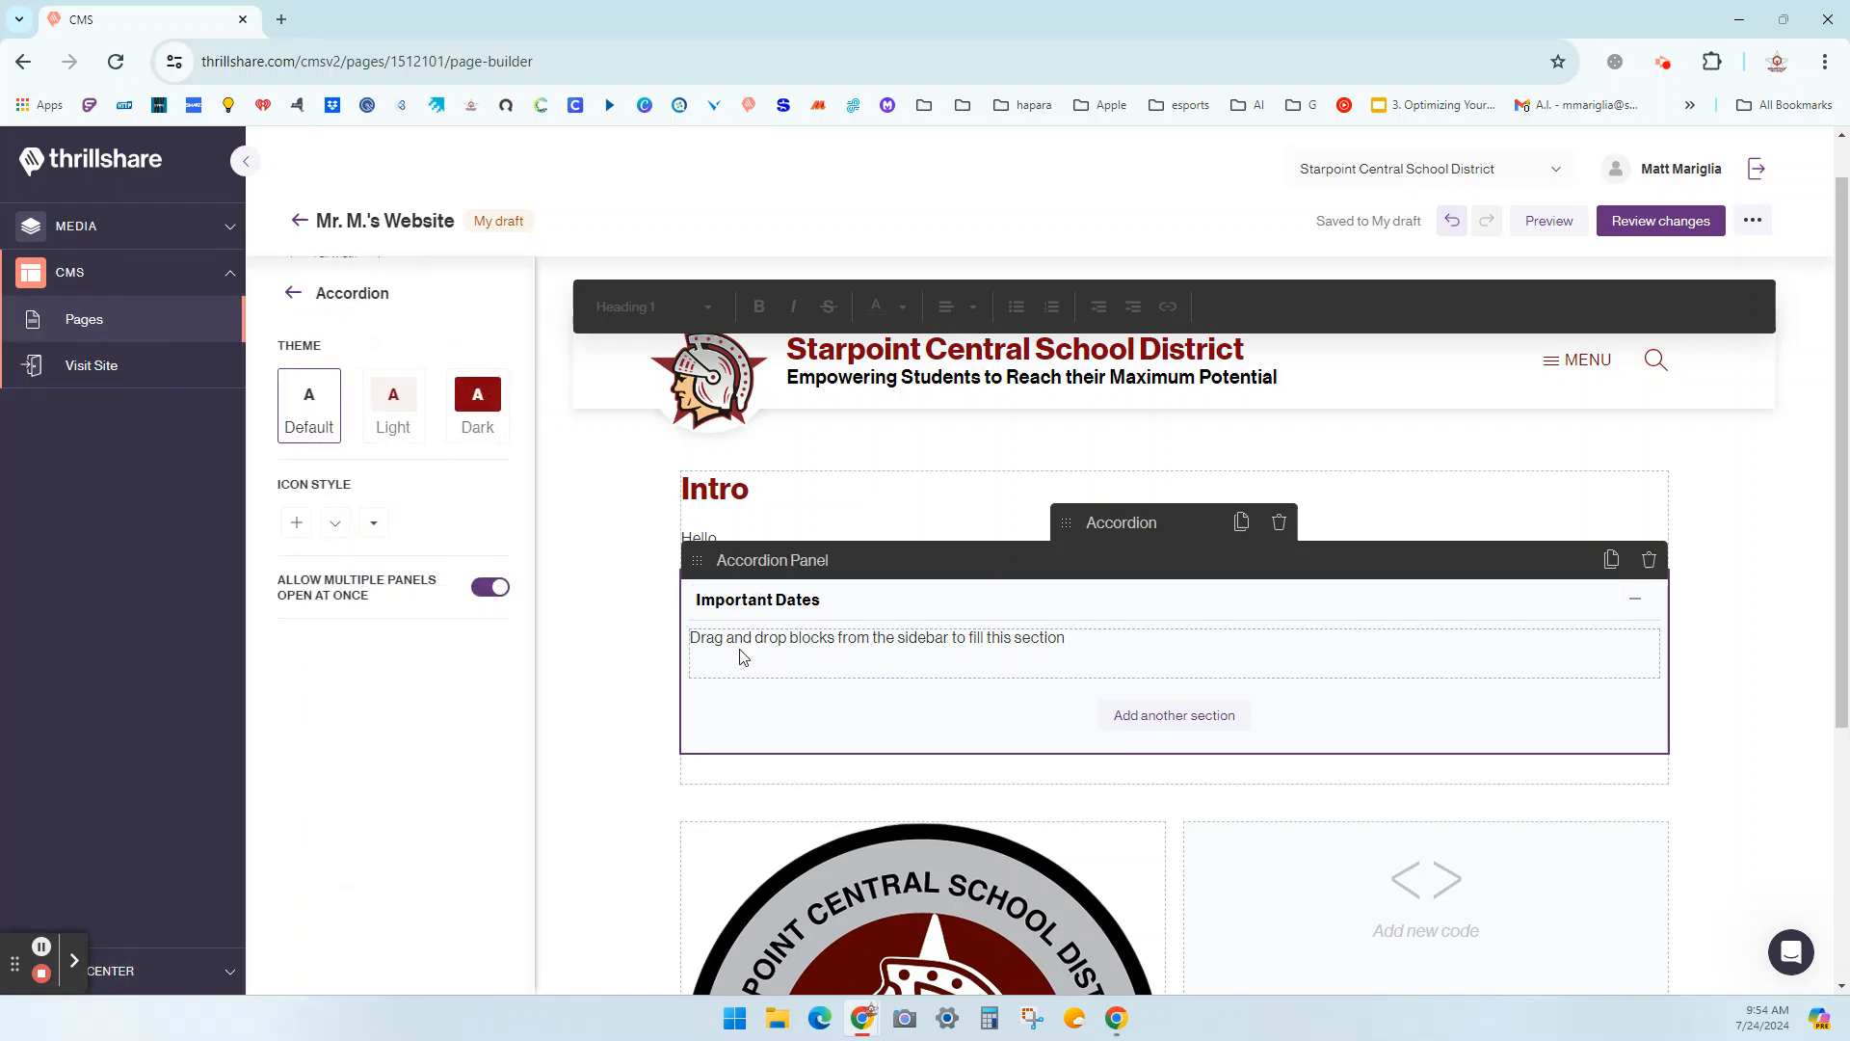
Place a text element inside the Important Dates section and enter "9/12 Parent Meeting".
click(283, 294)
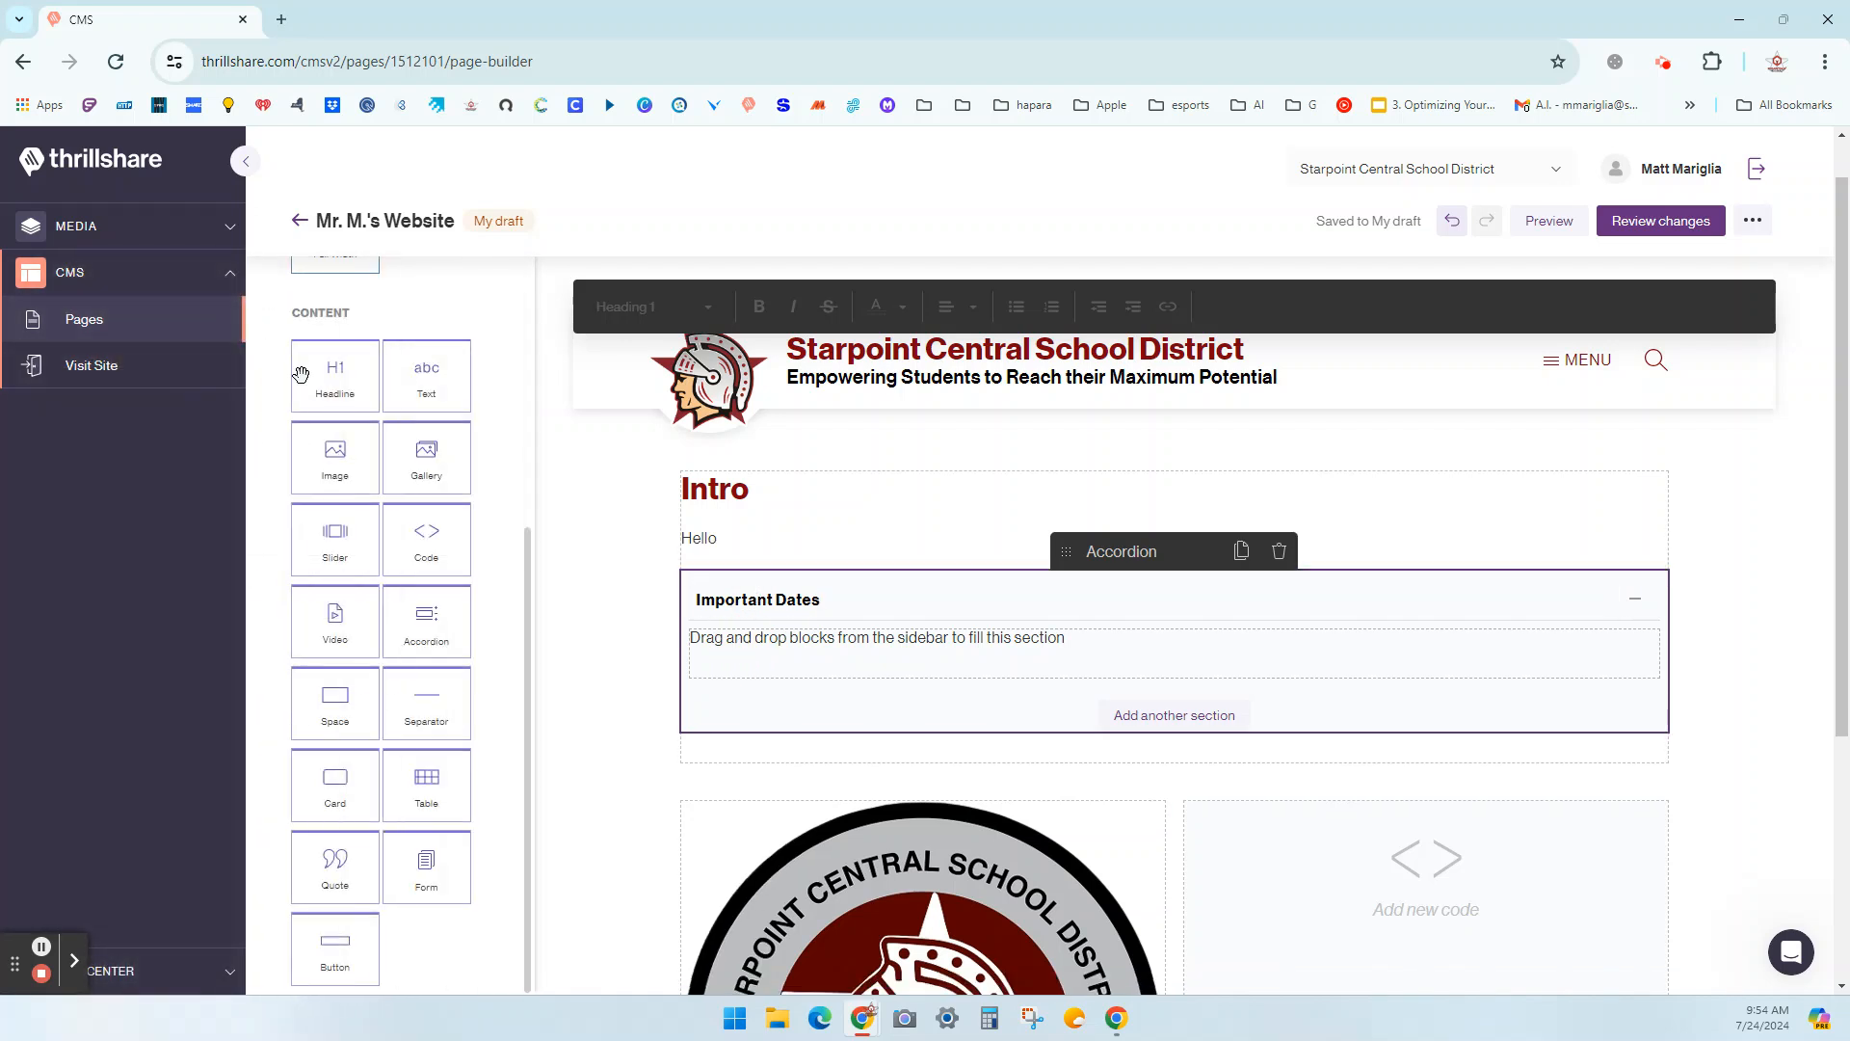
drag(422, 383, 786, 649)
click(804, 643)
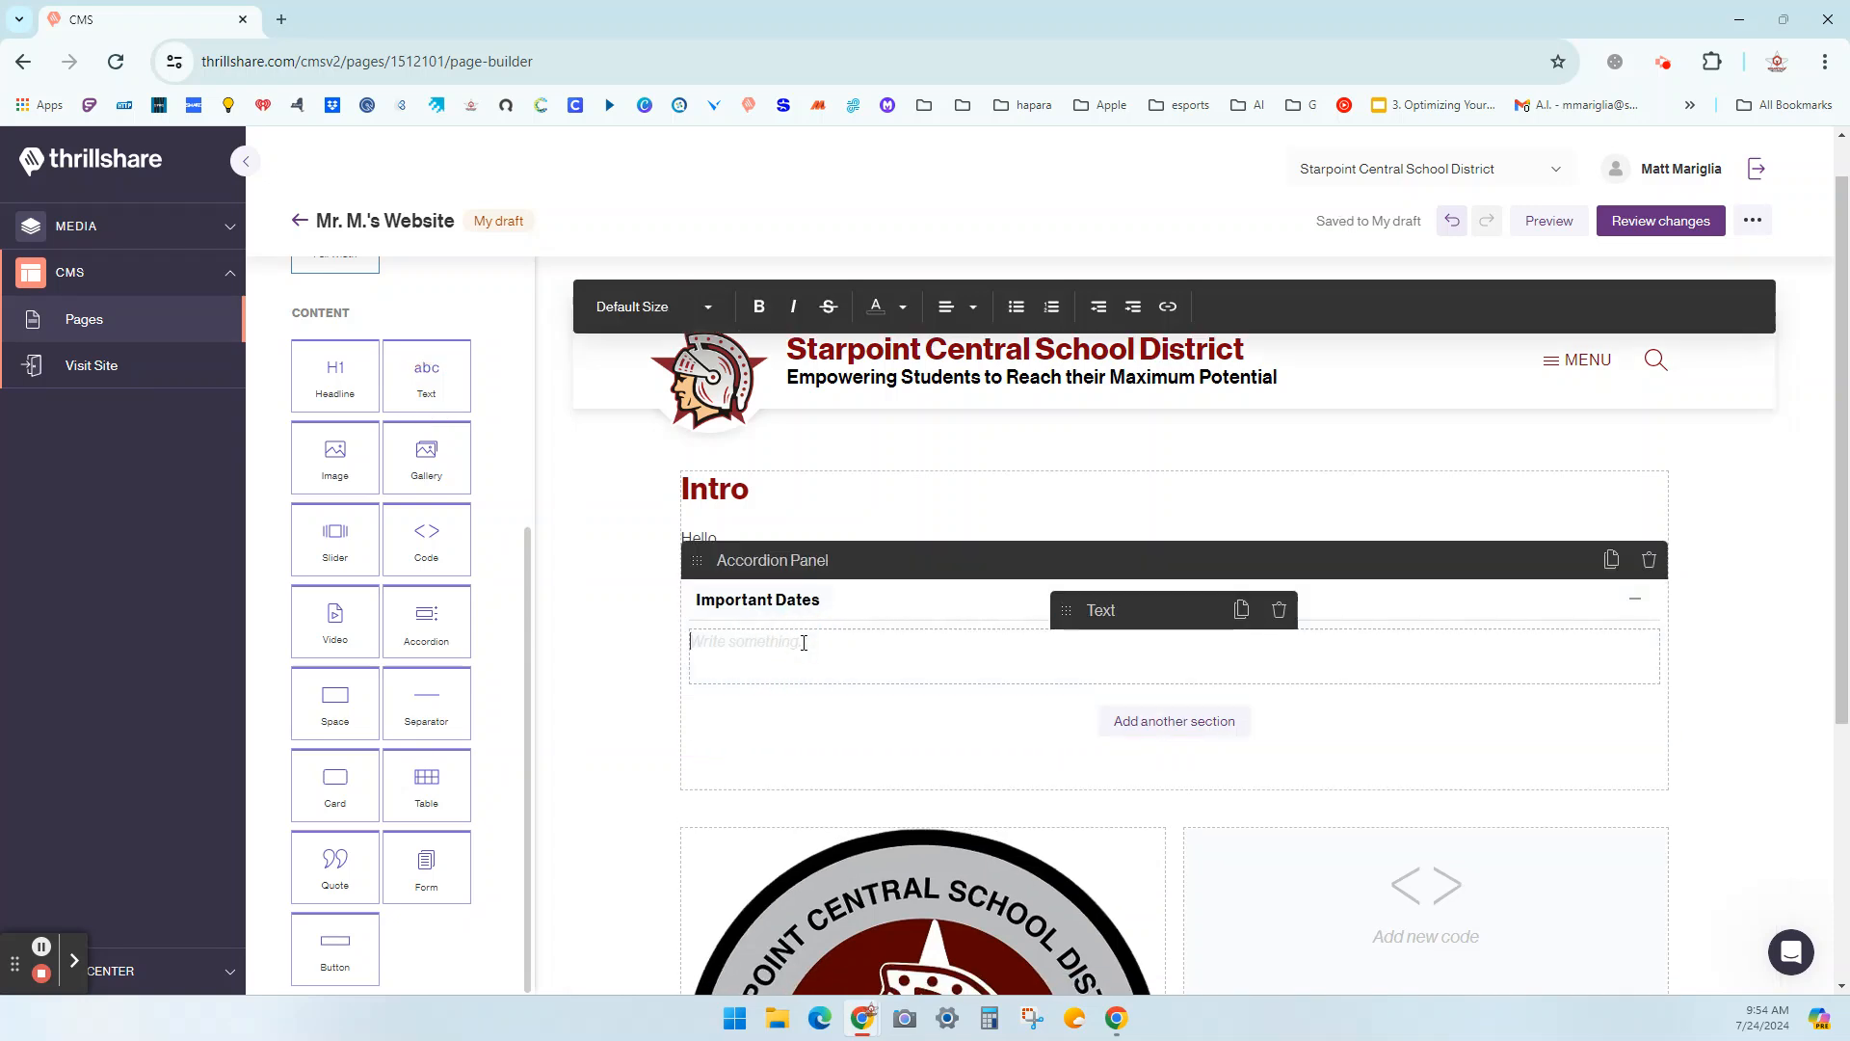
text(9/12 Parent Meeting)
Preview the page in the desktop view, expand the Important Dates section and close the preview.
click(1563, 229)
click(810, 40)
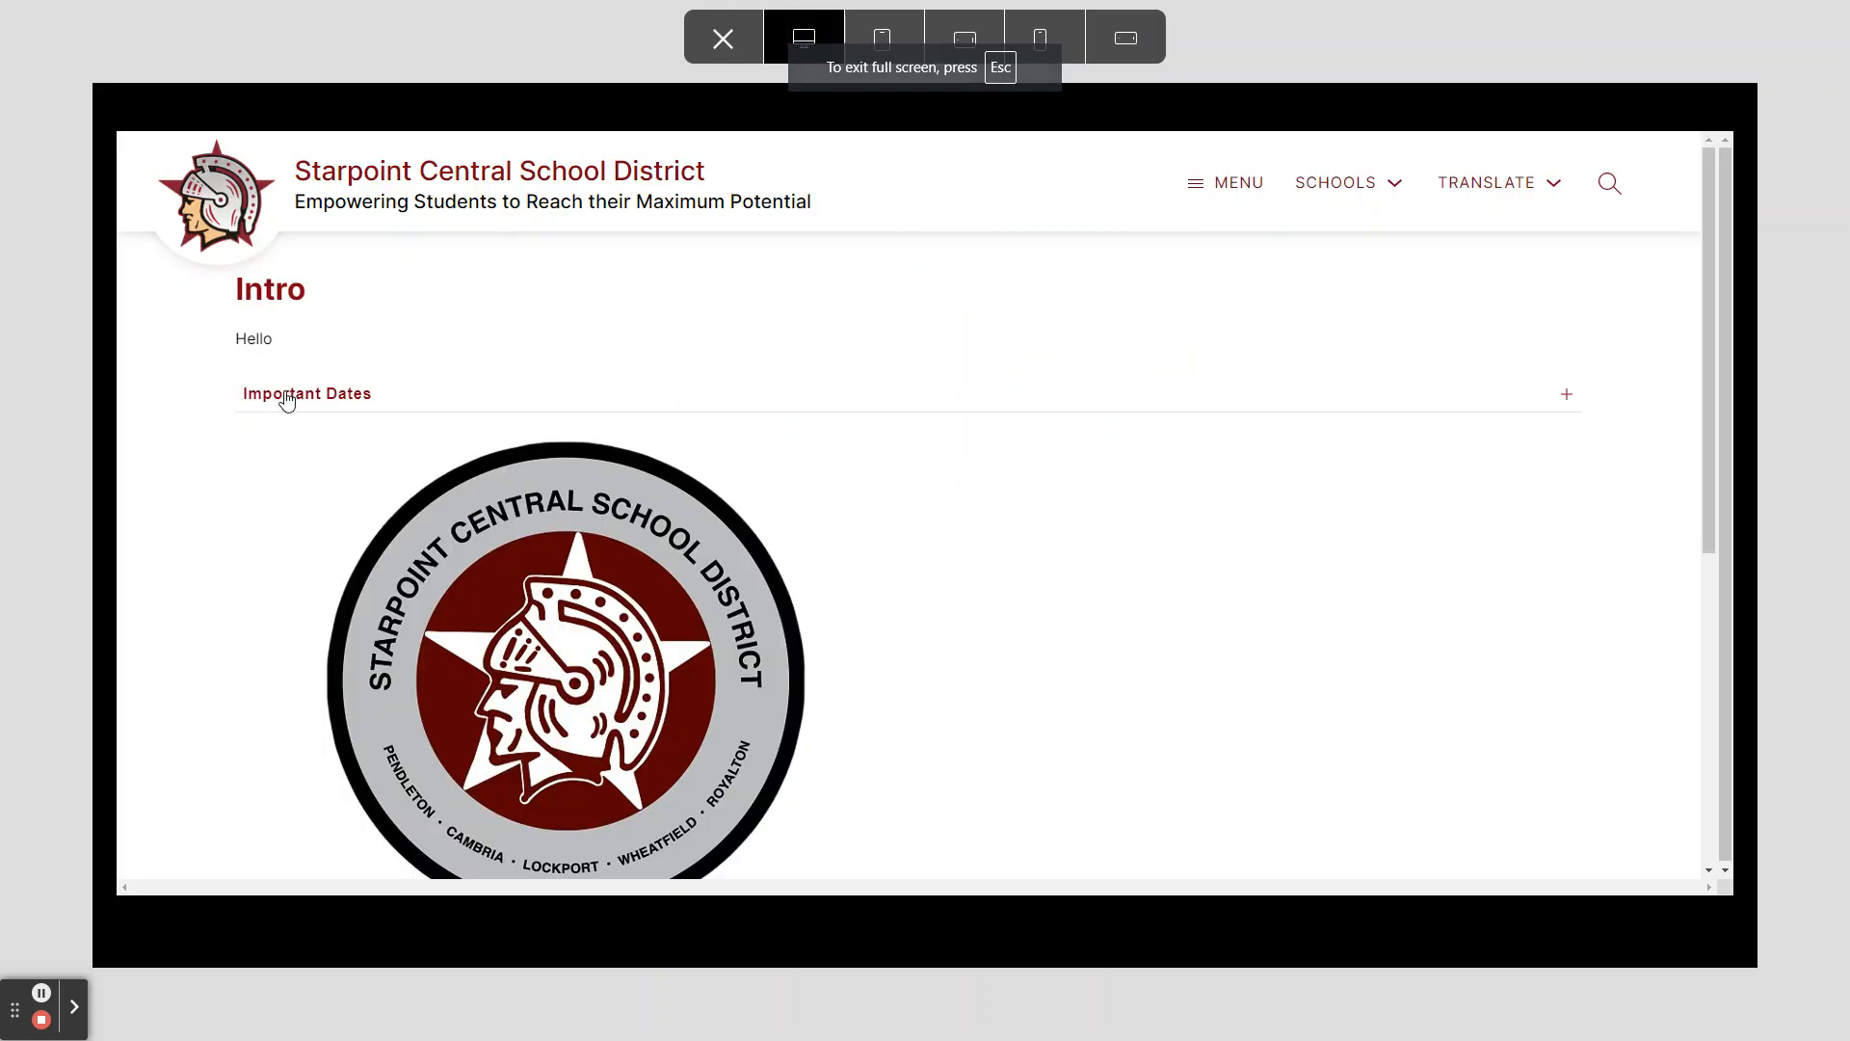
click(1567, 395)
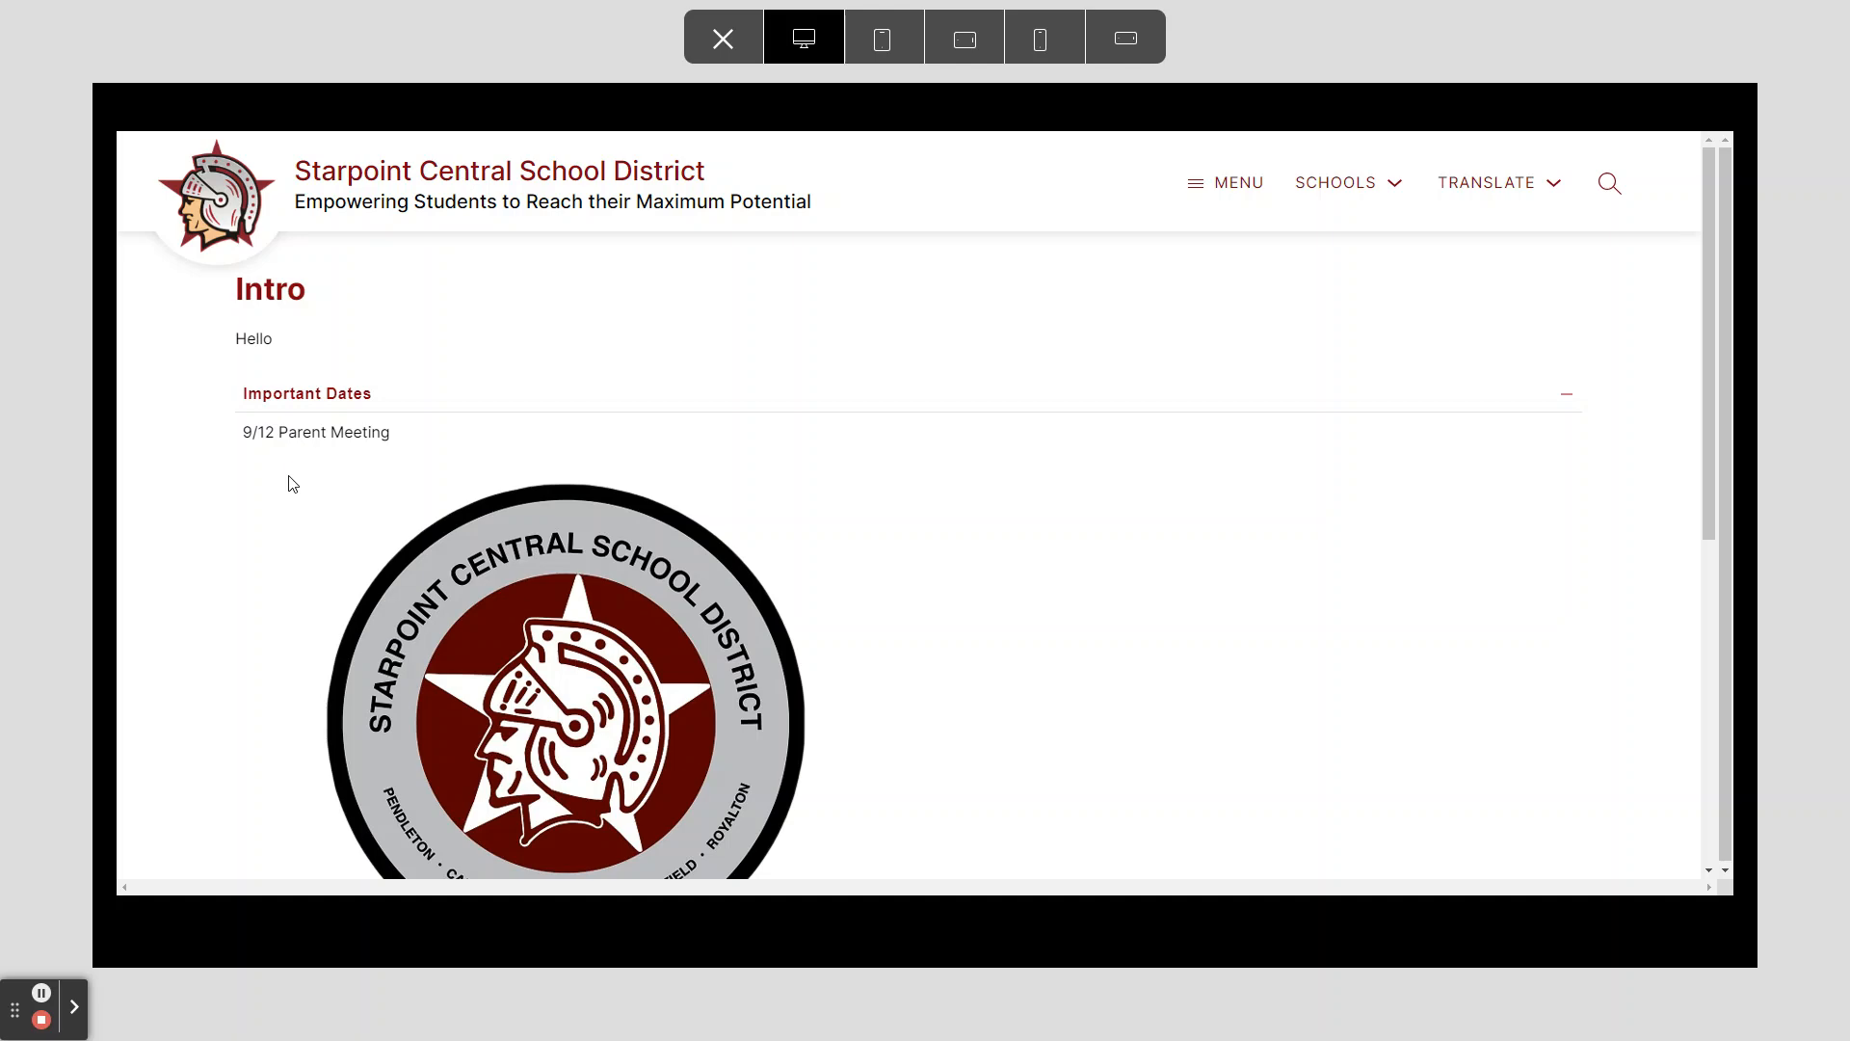
click(723, 43)
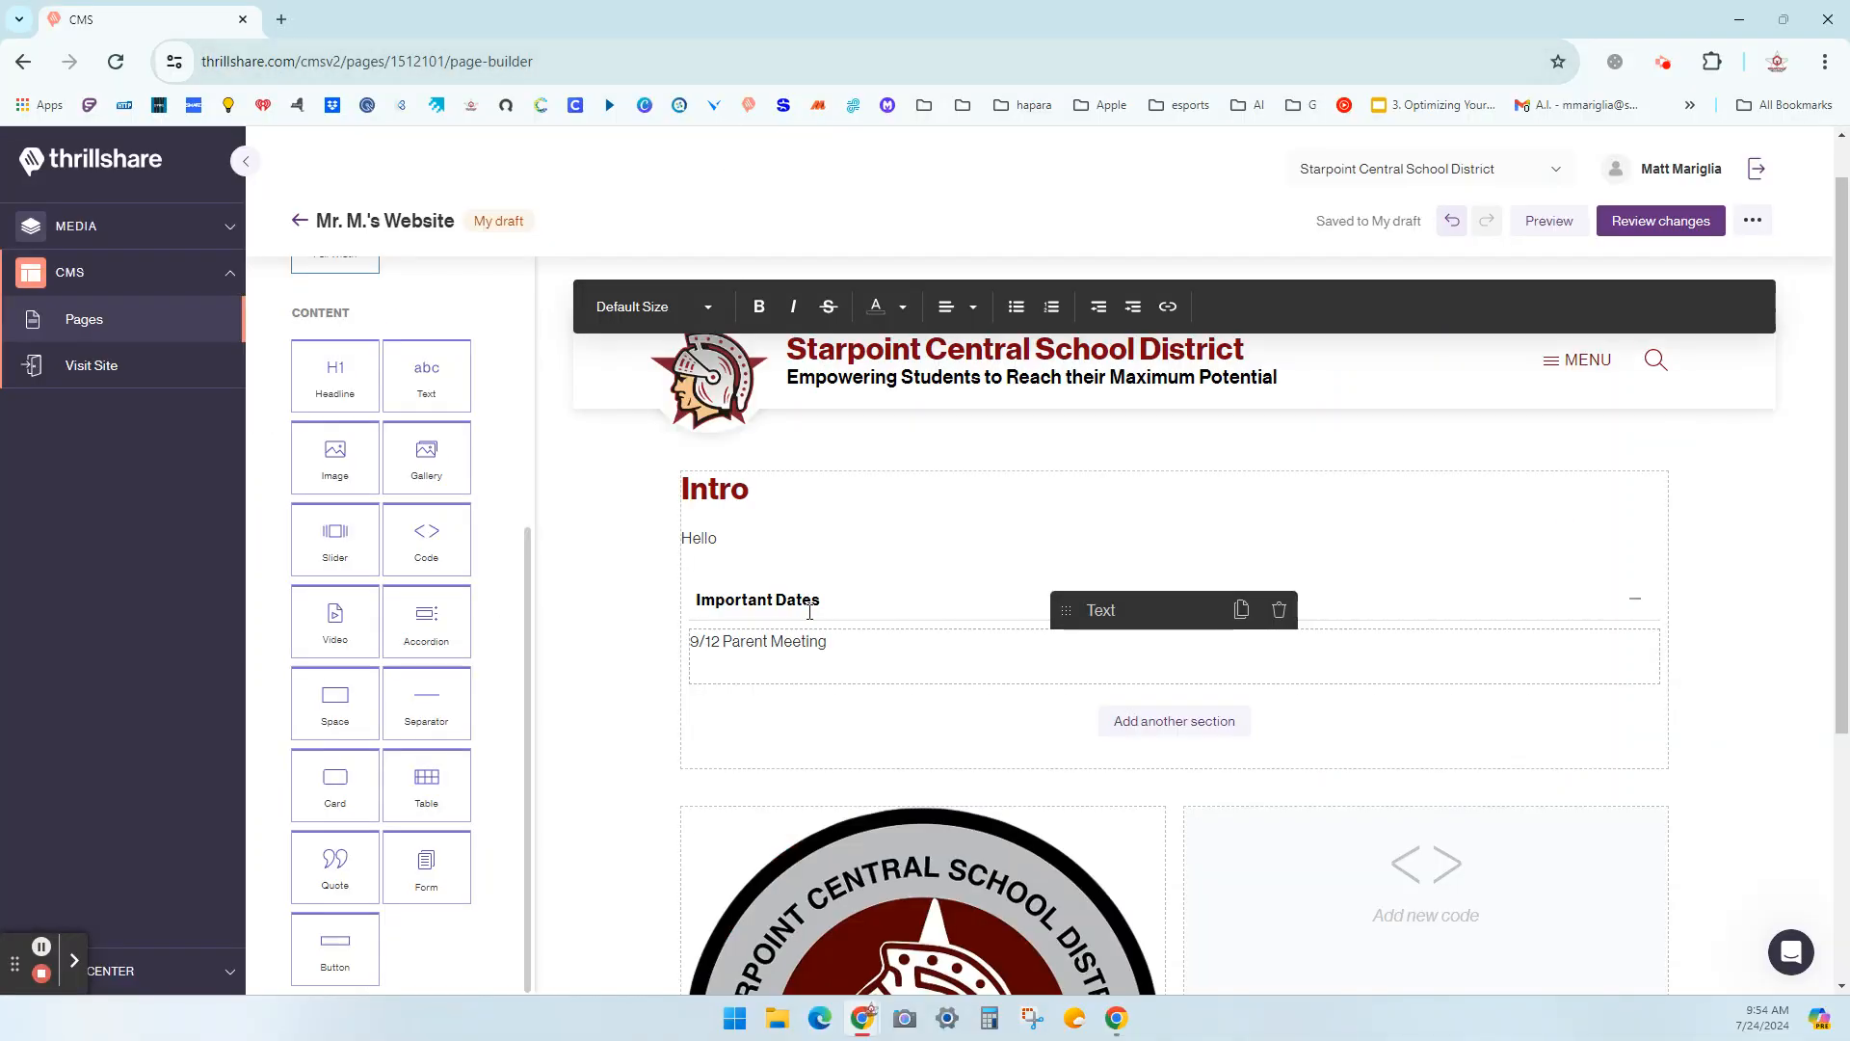
Try the Light theme on the accordion, set its theme to Dark and return to the list of page elements.
click(805, 600)
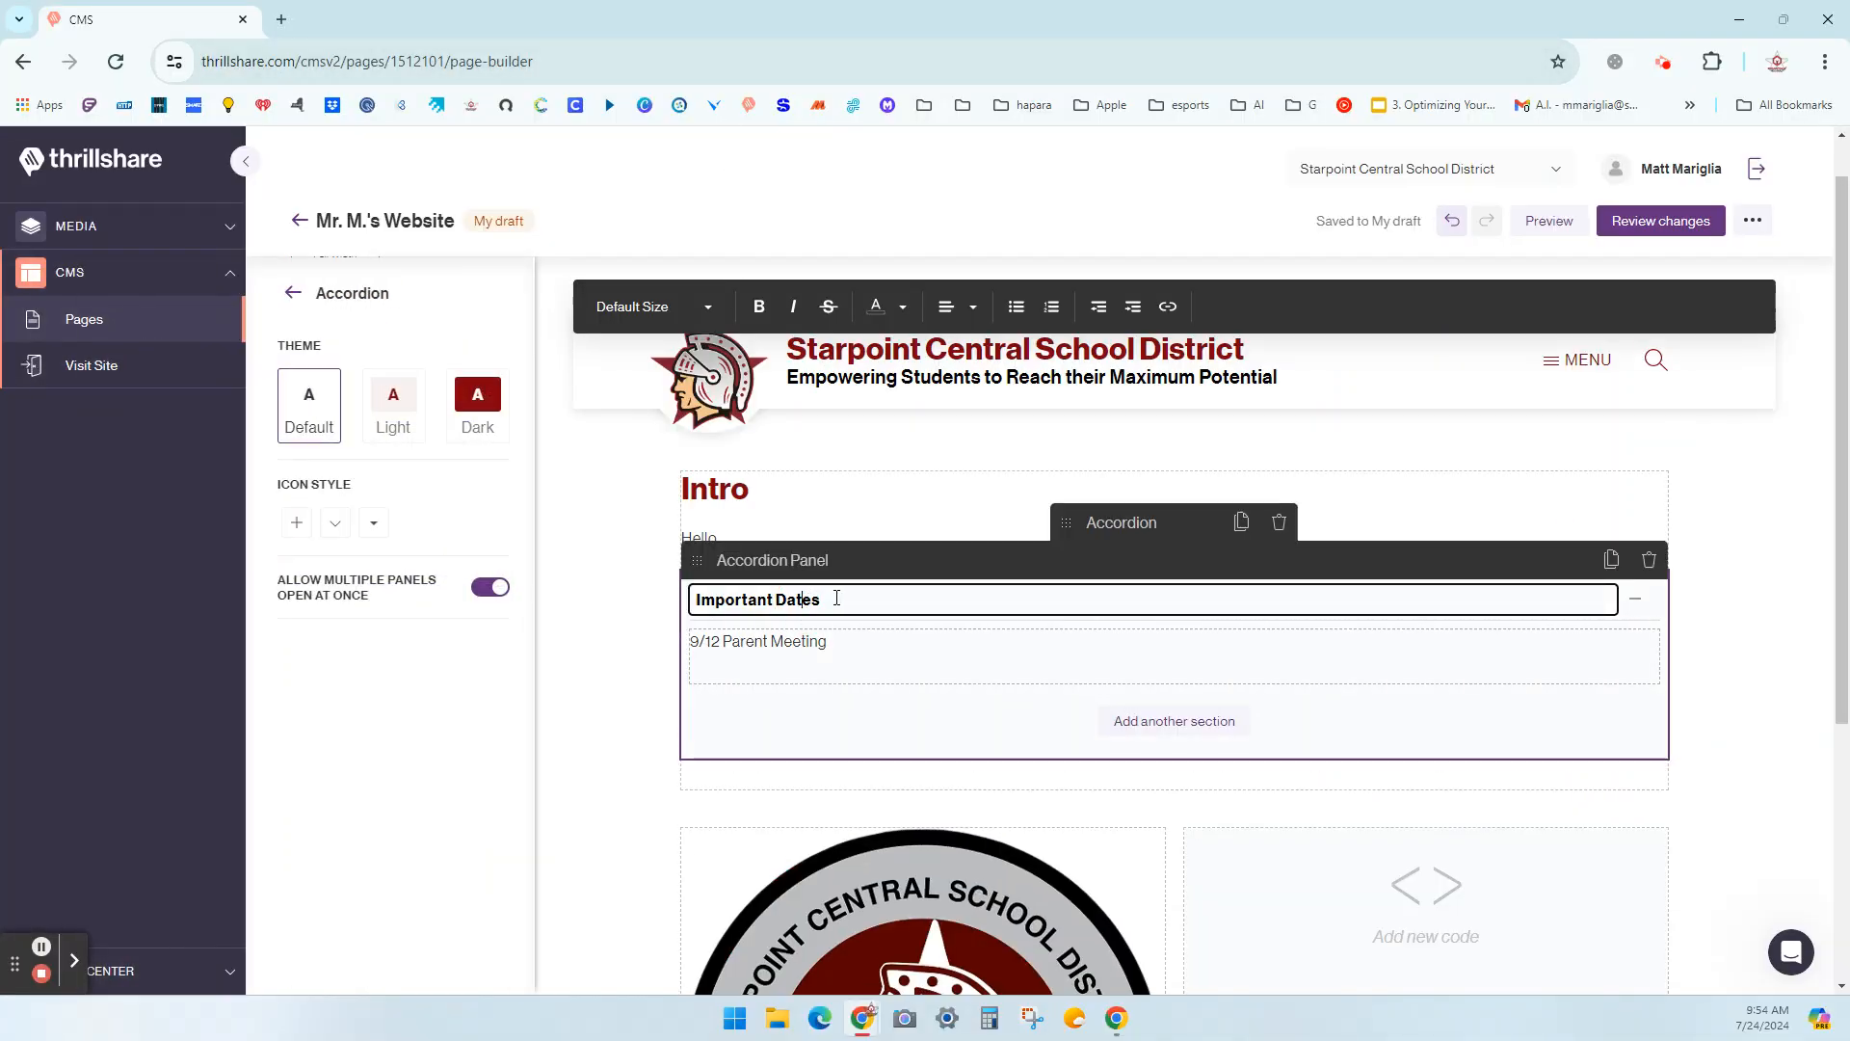
click(399, 408)
click(476, 400)
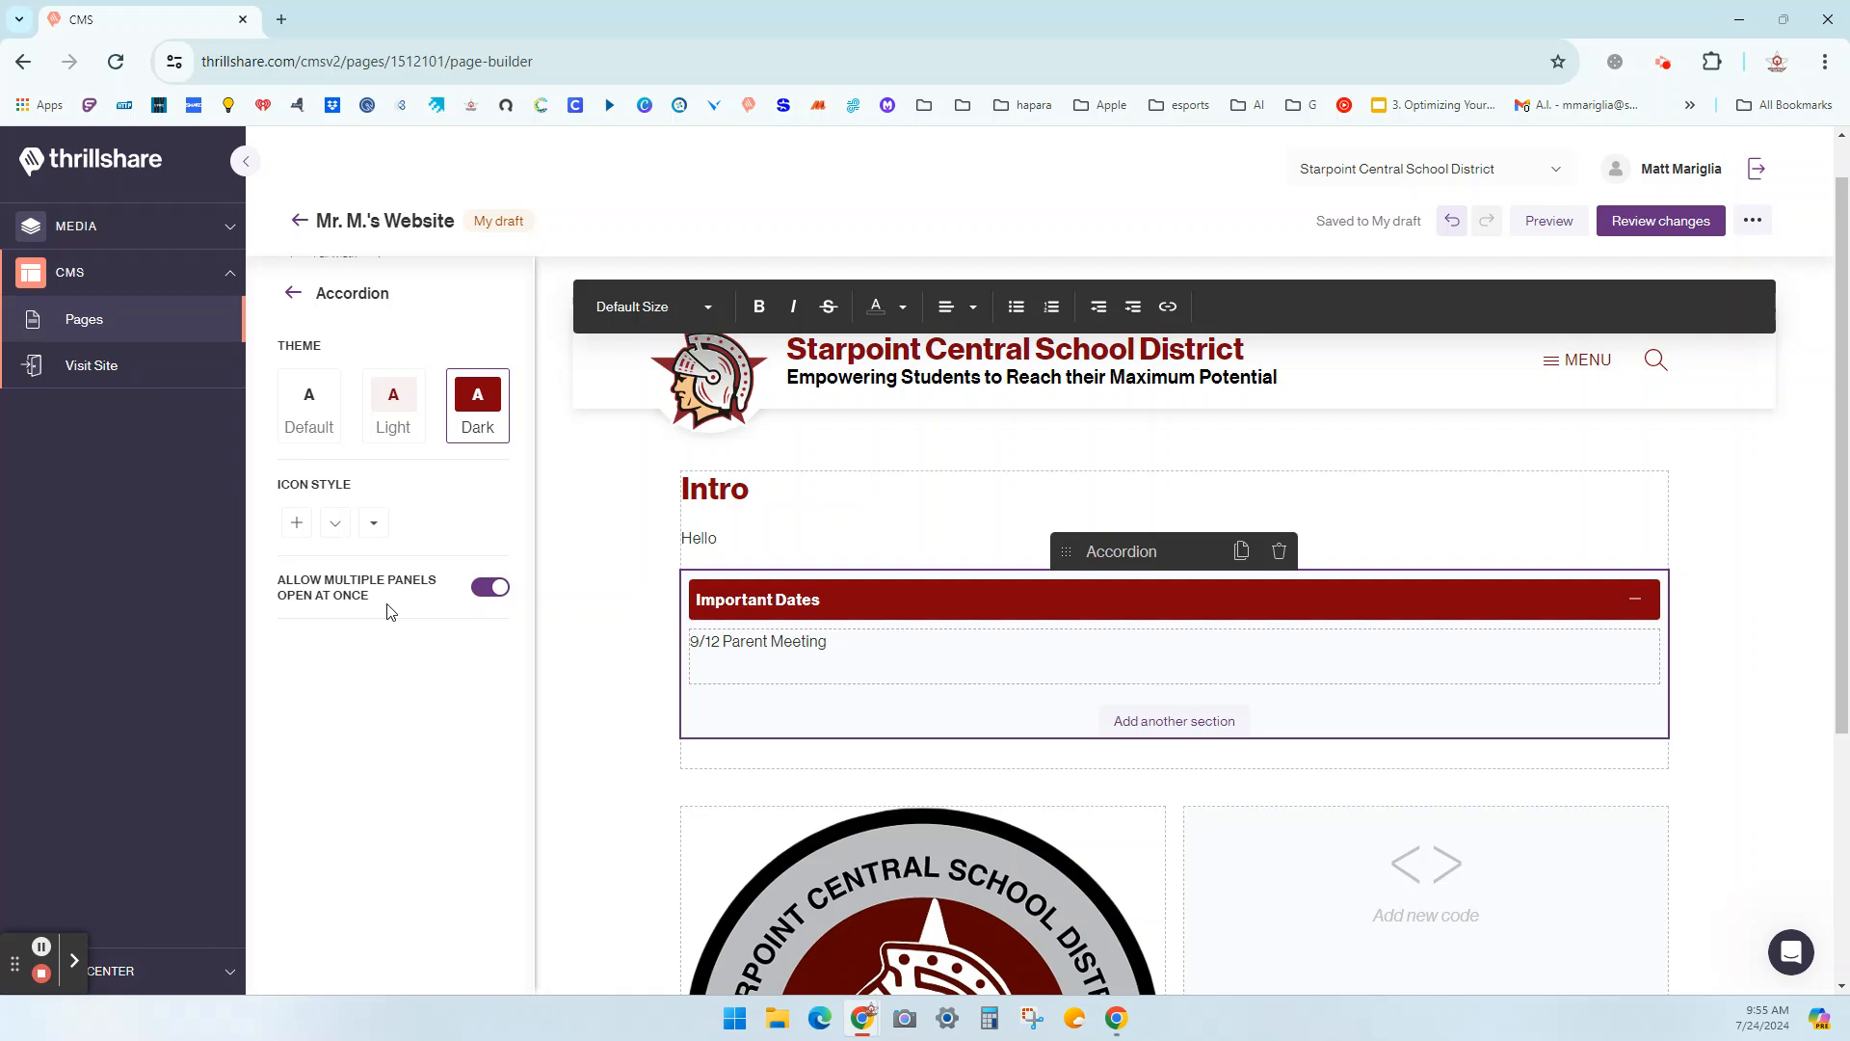
click(293, 292)
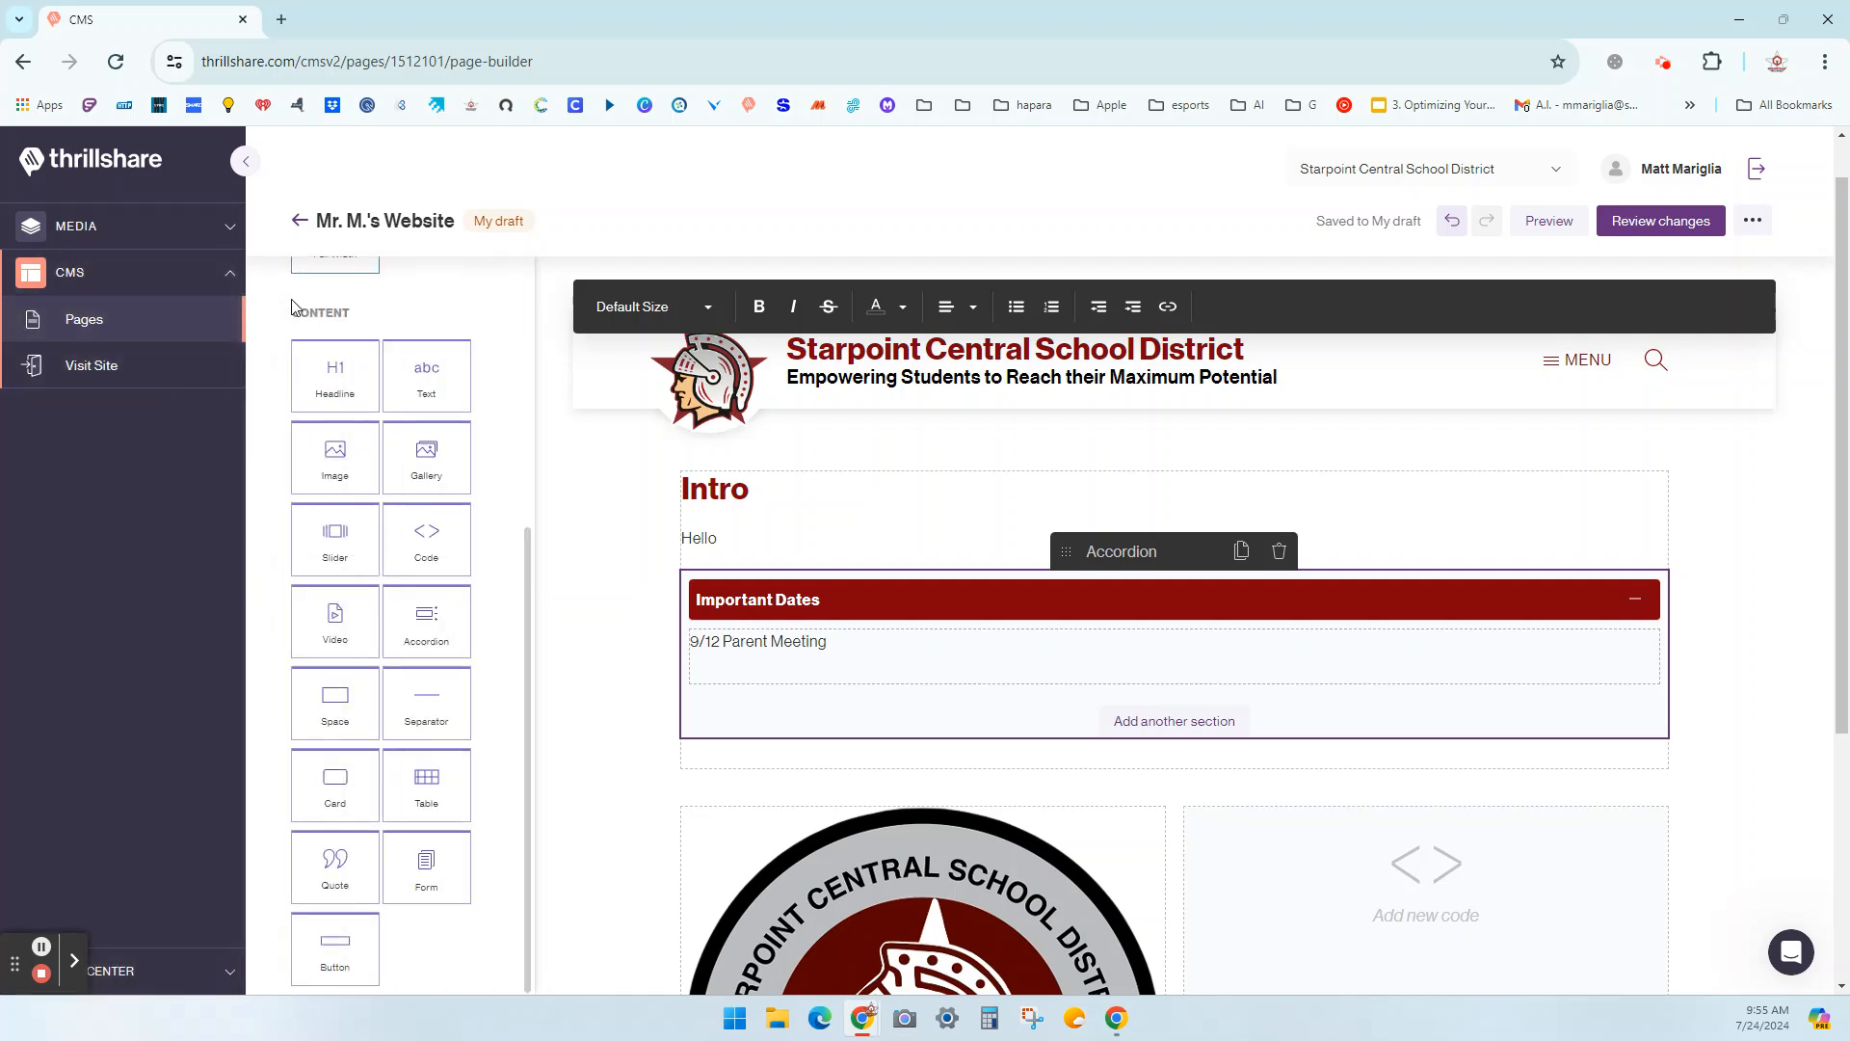
Add a second section to the accordion below Important Dates and place a slider element inside it.
click(830, 642)
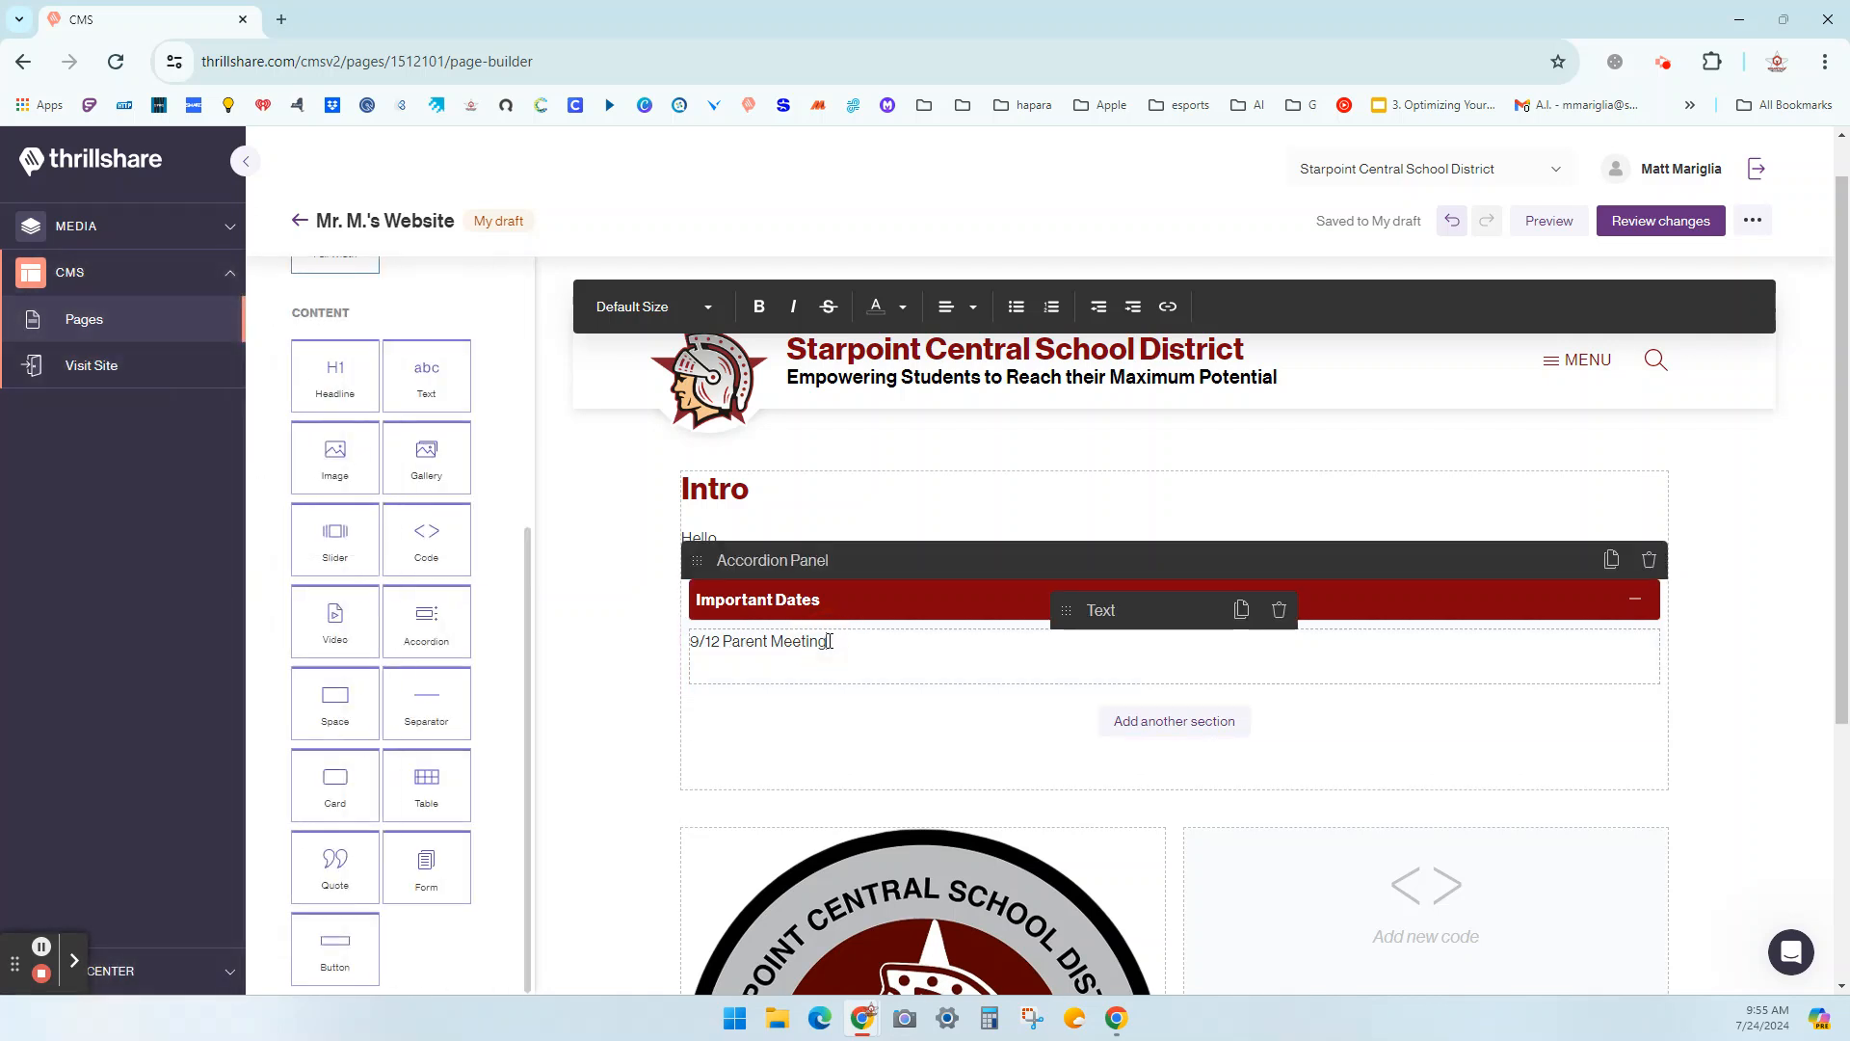
click(1144, 723)
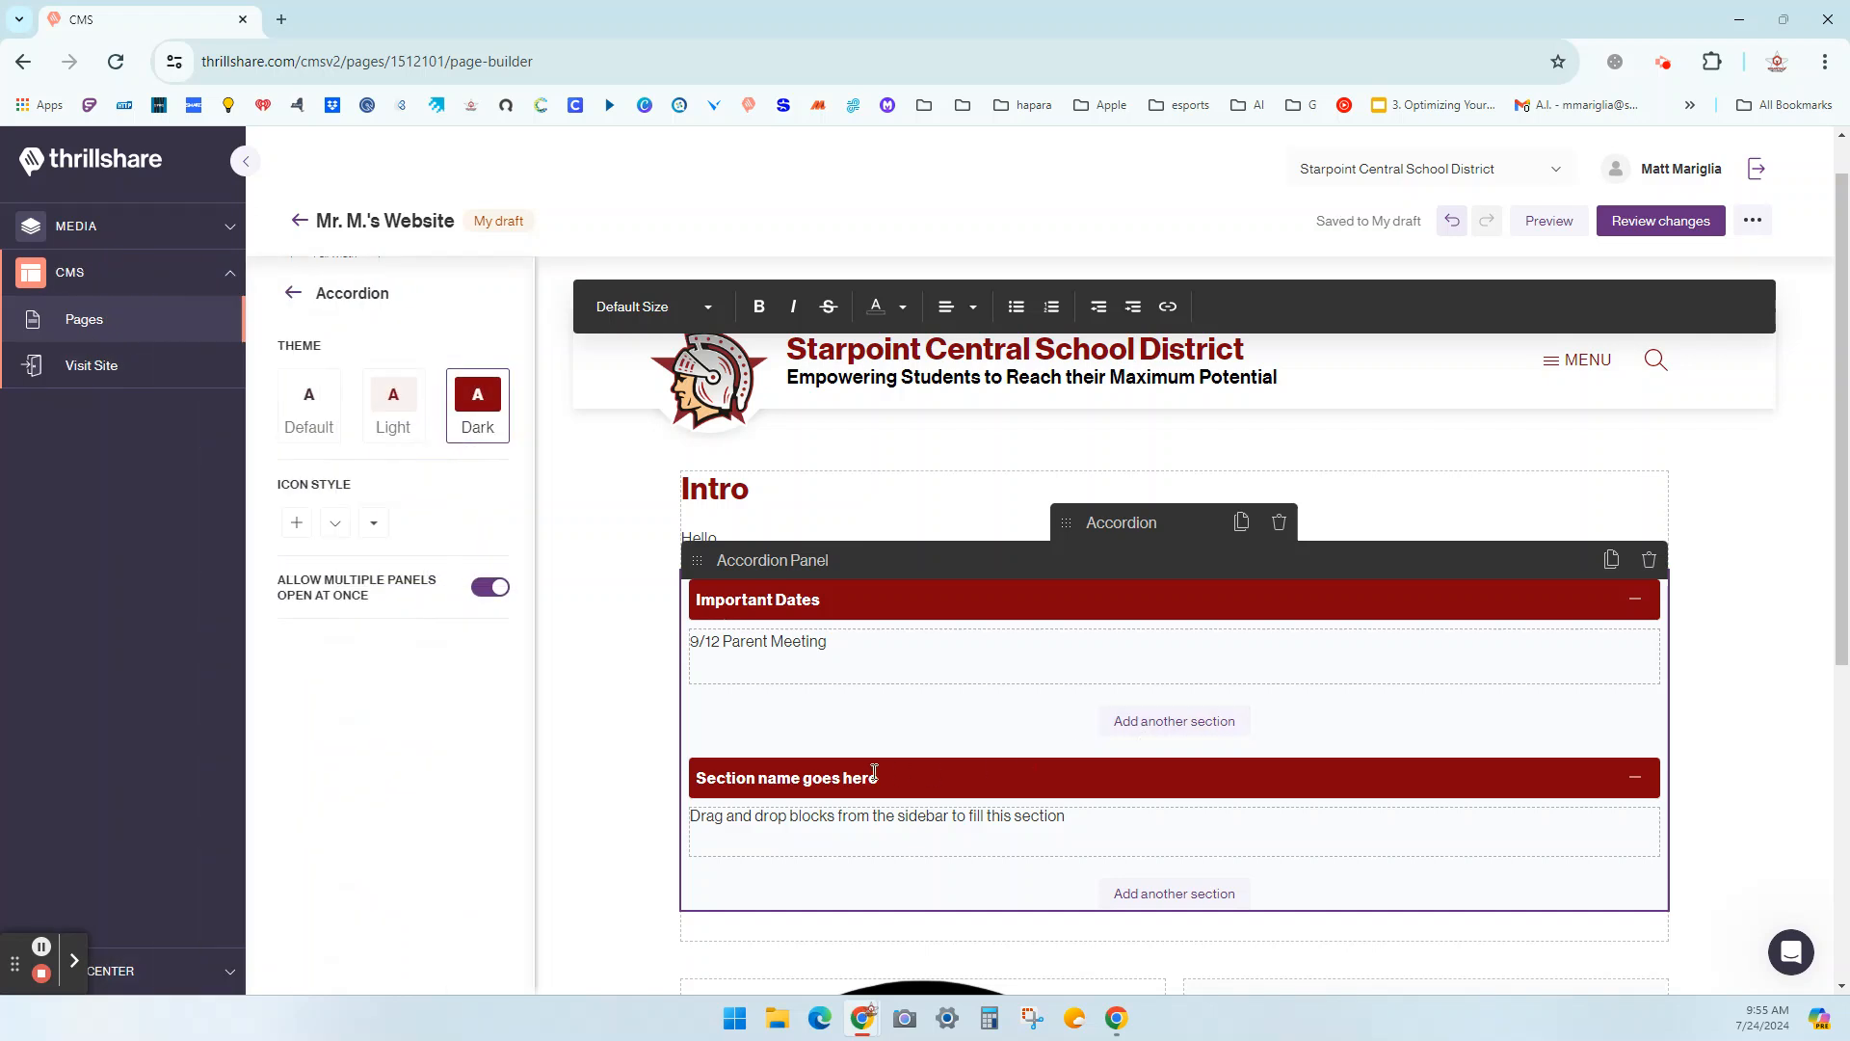
click(808, 814)
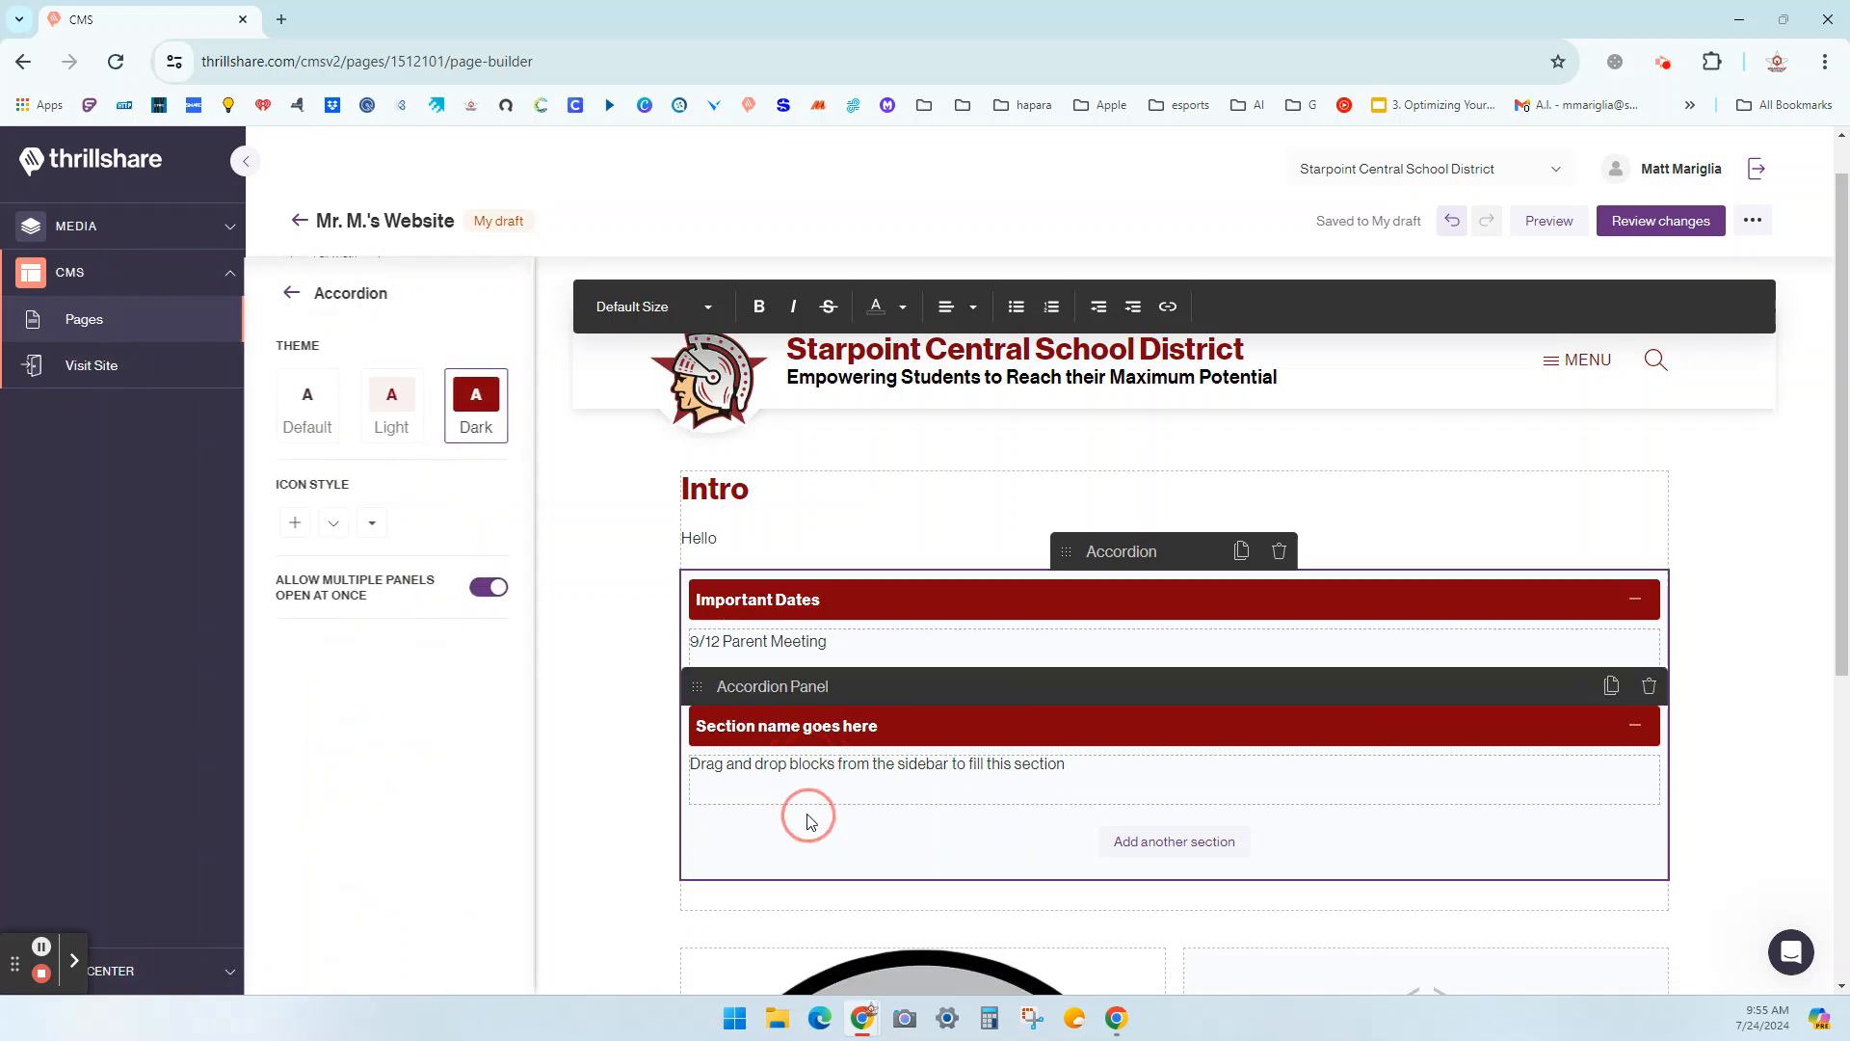
click(293, 298)
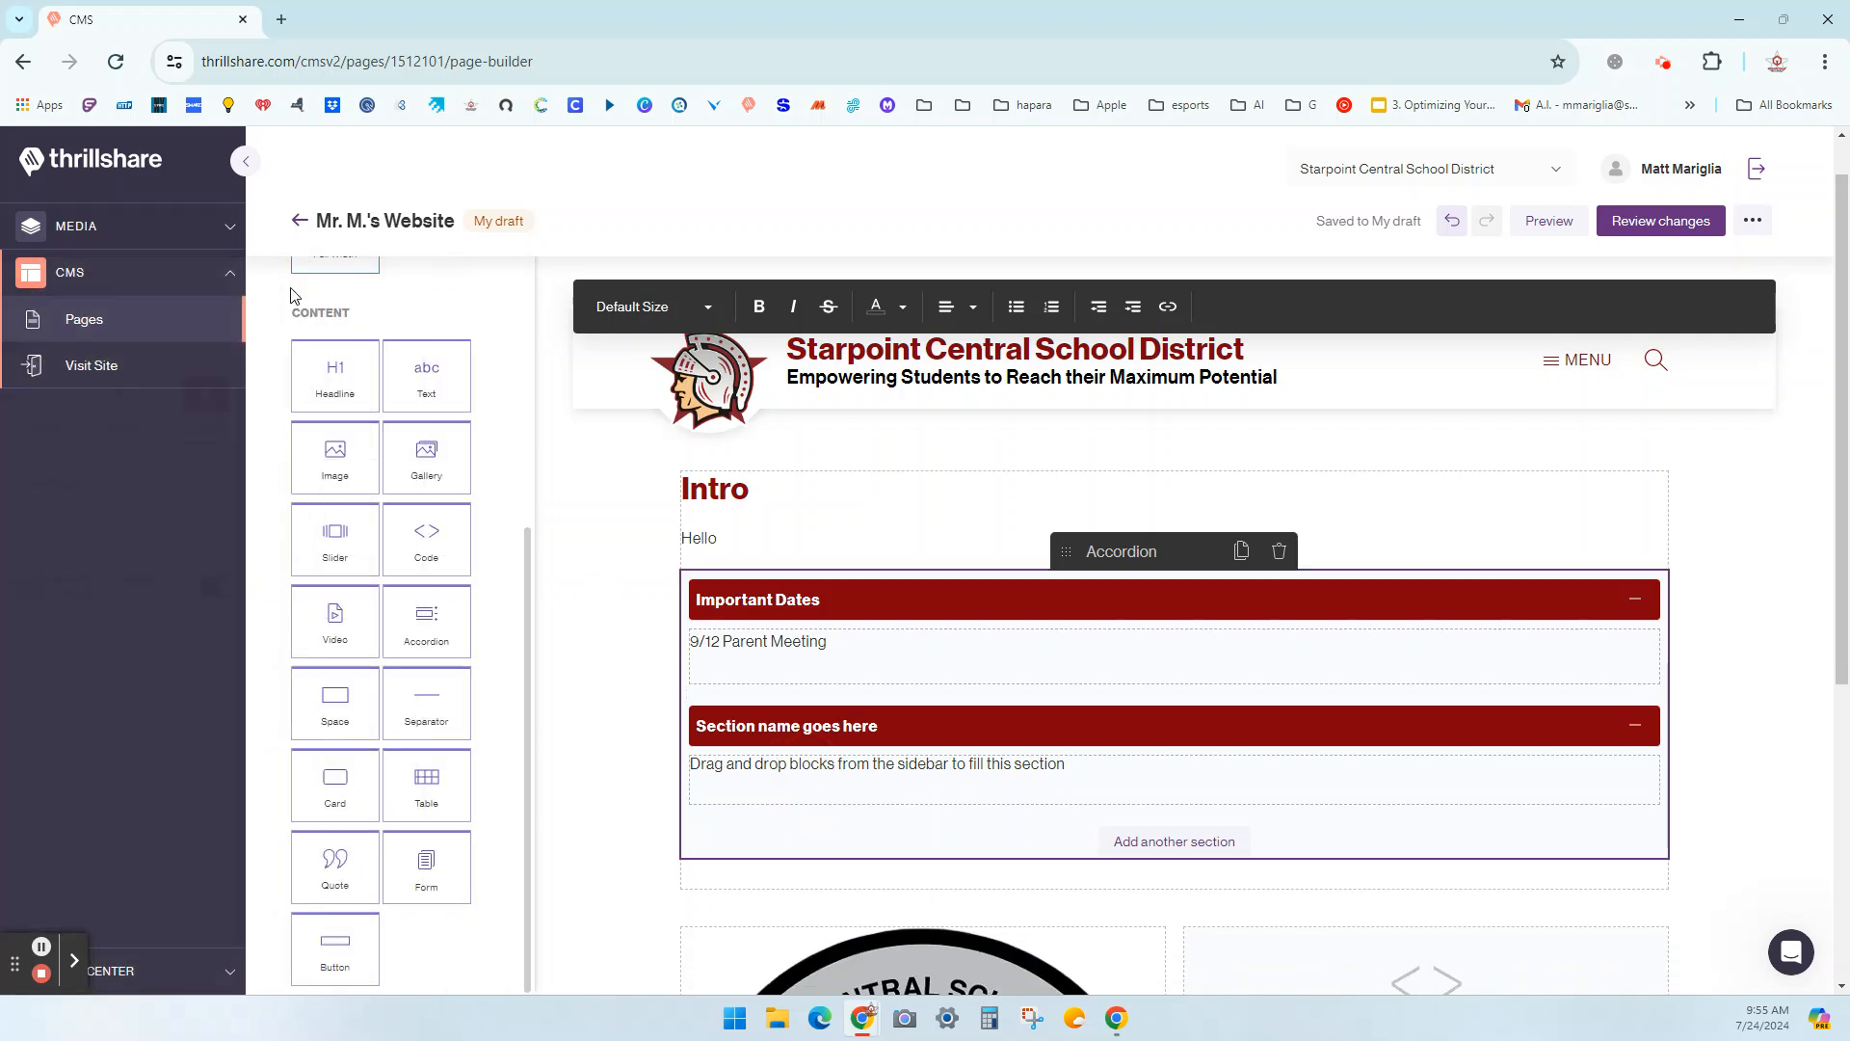
drag(335, 542, 813, 785)
scroll(964, 762, down, 1)
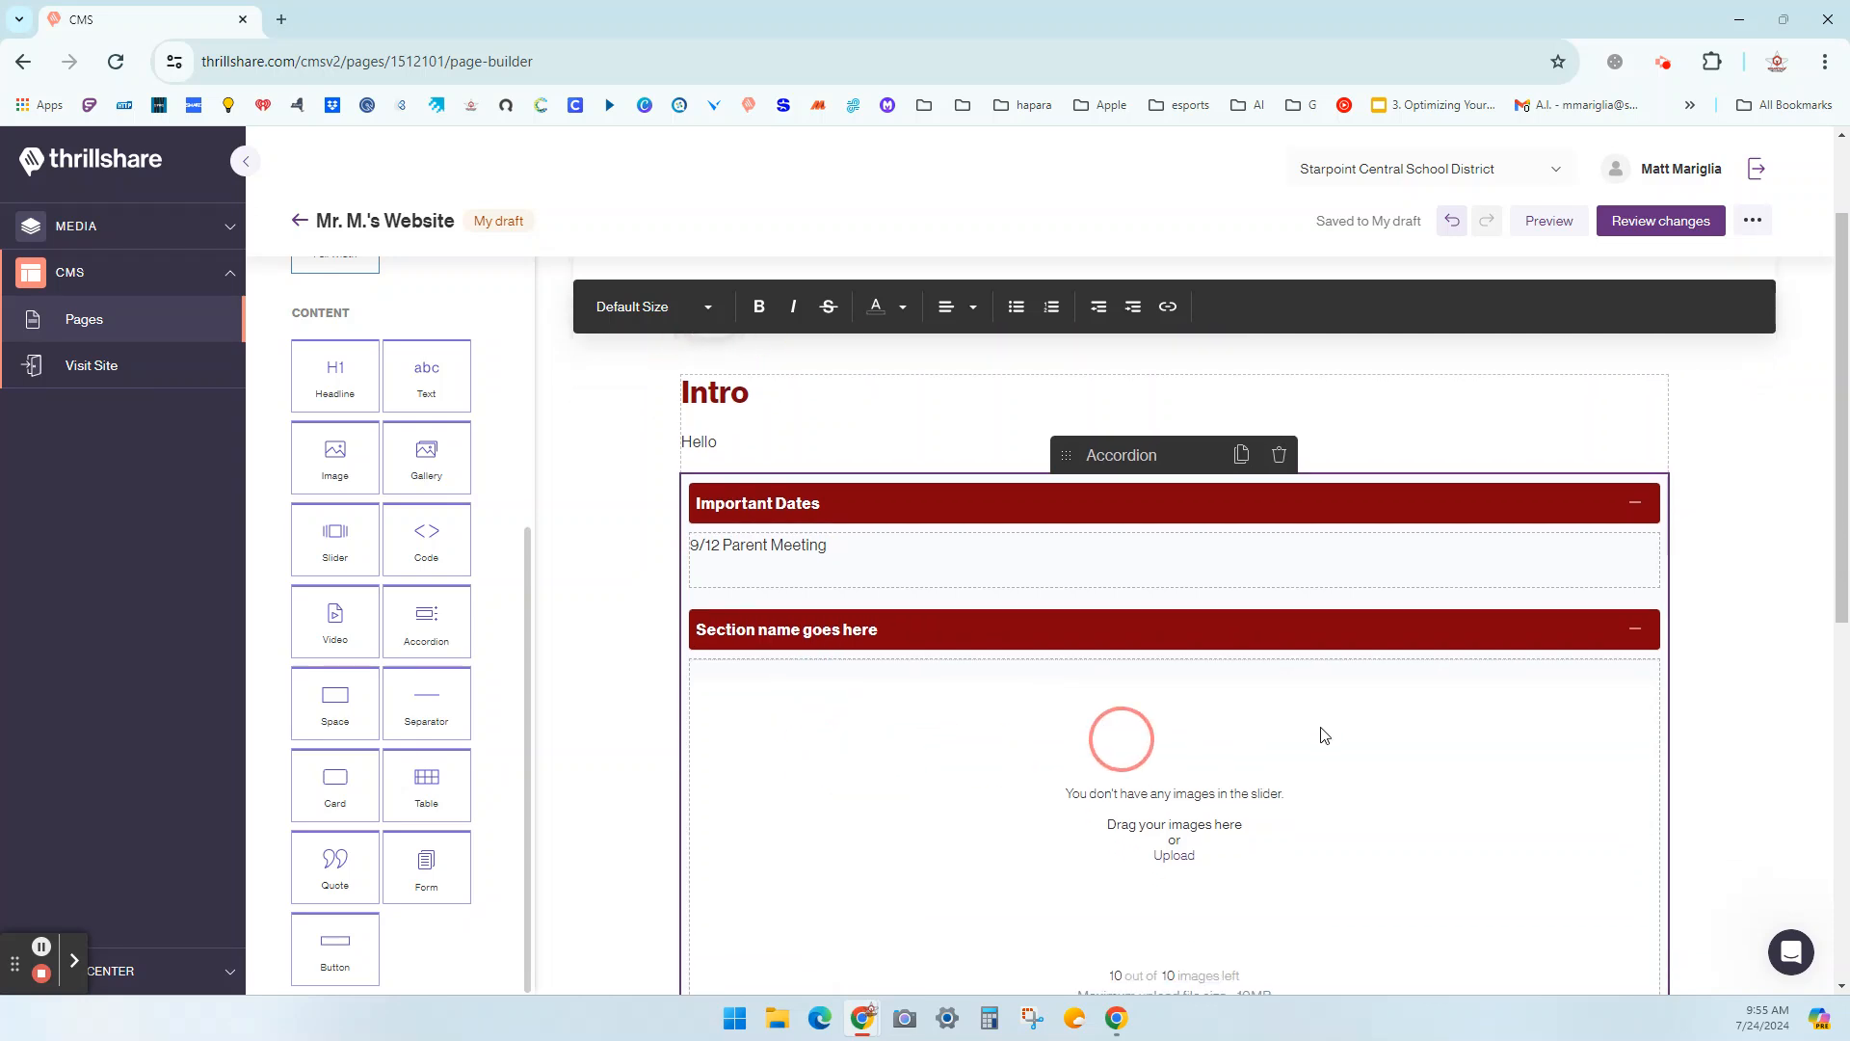
Collapse both accordion sections and return to the list of page elements.
click(1636, 632)
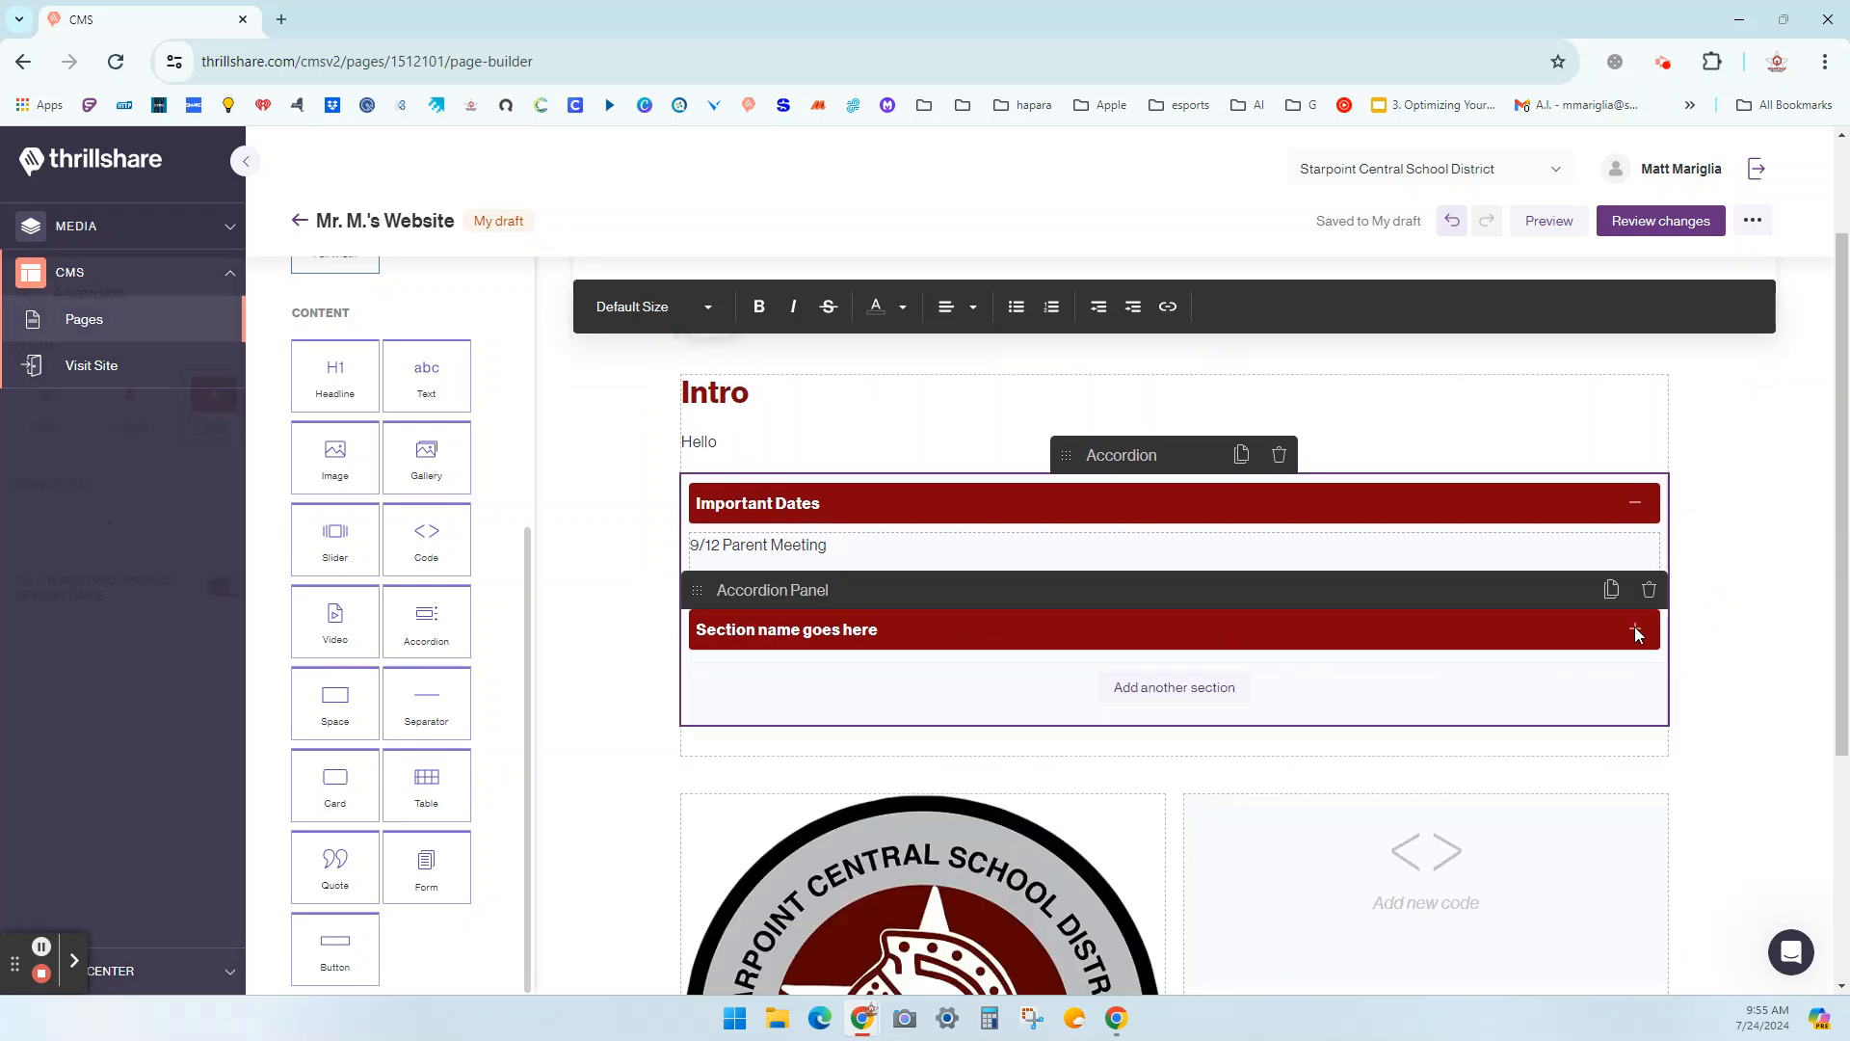
click(1637, 505)
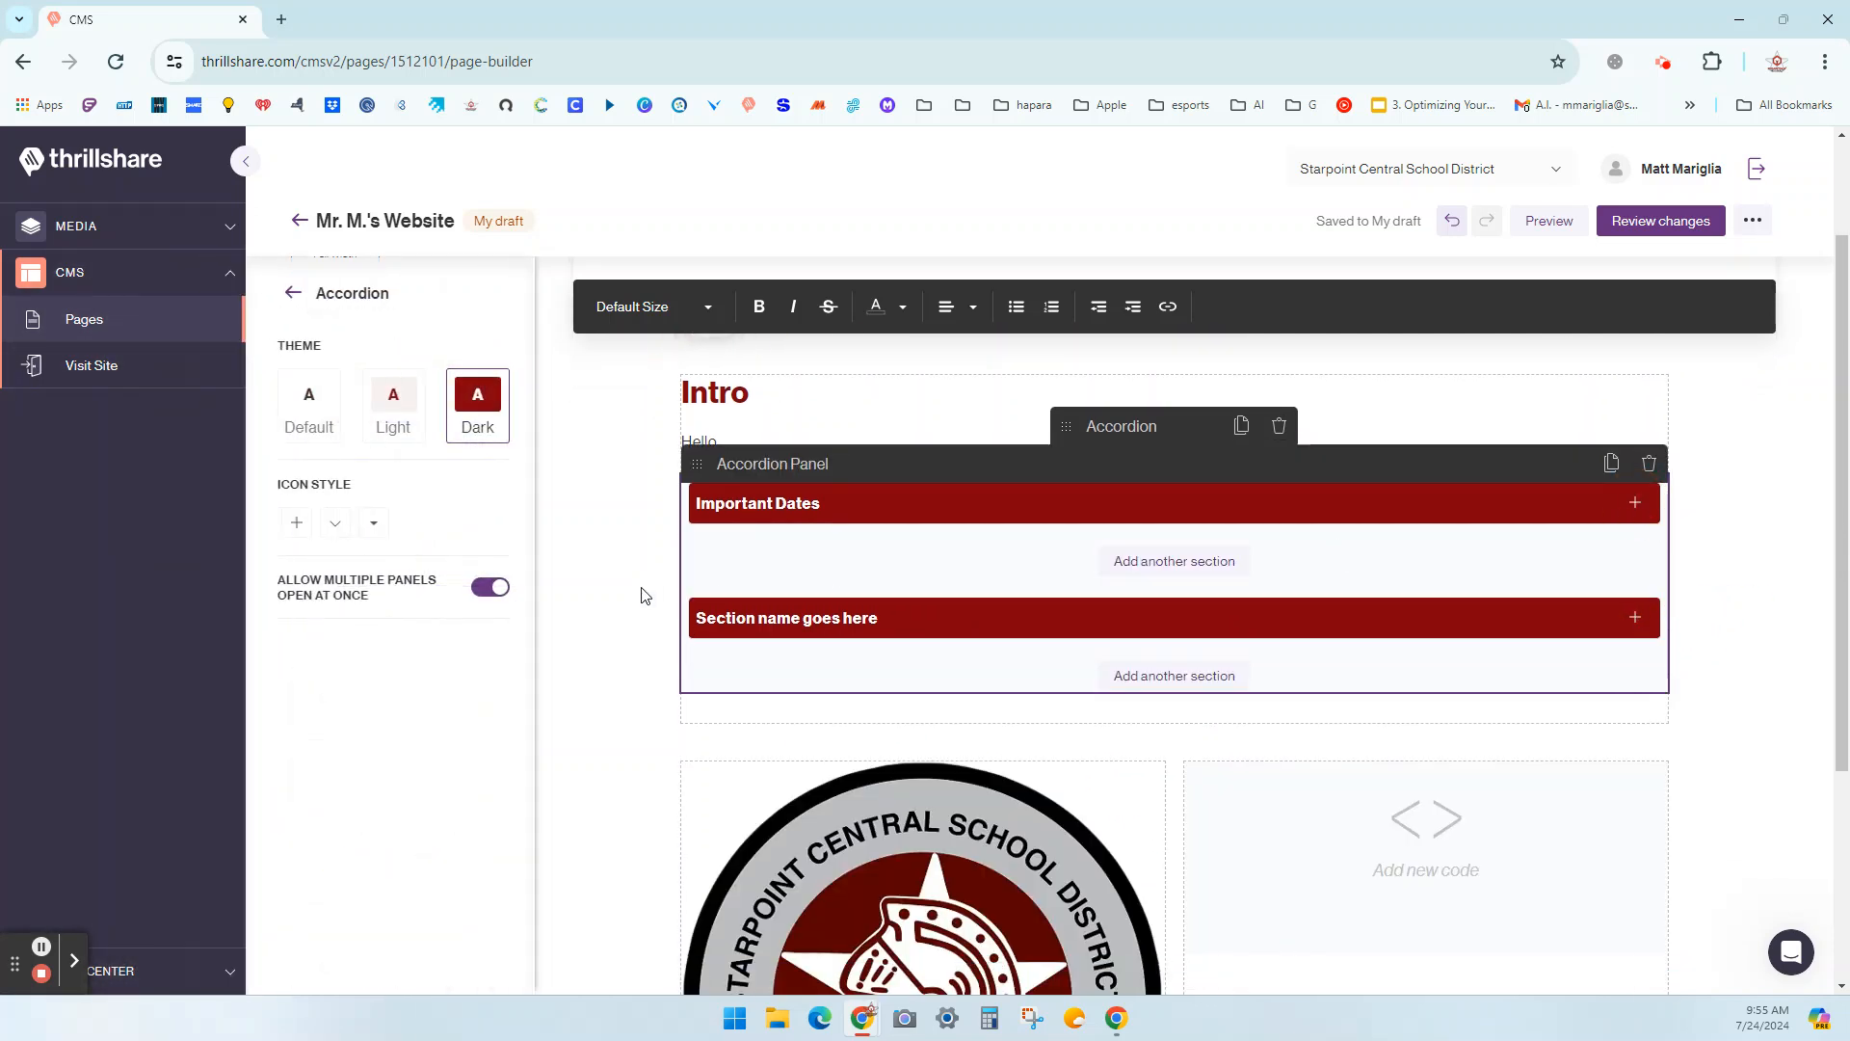
click(291, 292)
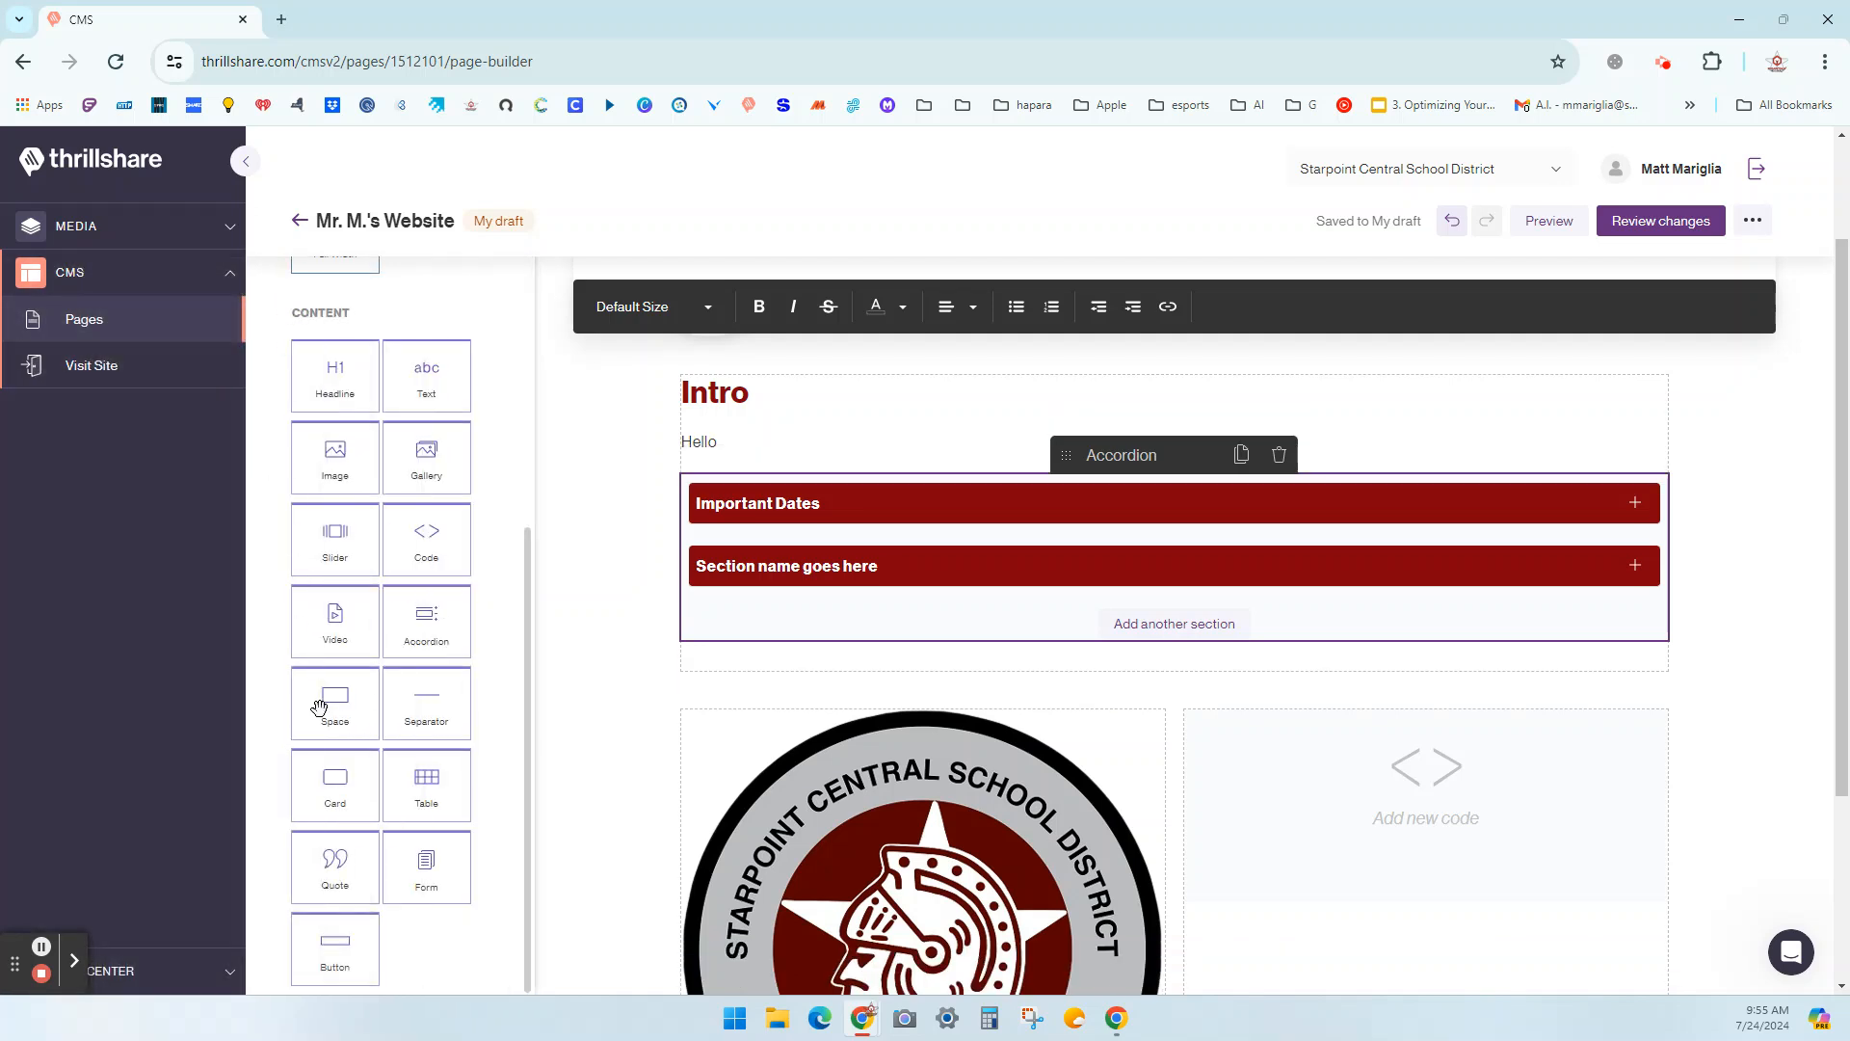
Place a space element above the district logo image and set its height to 9.
drag(318, 705, 786, 719)
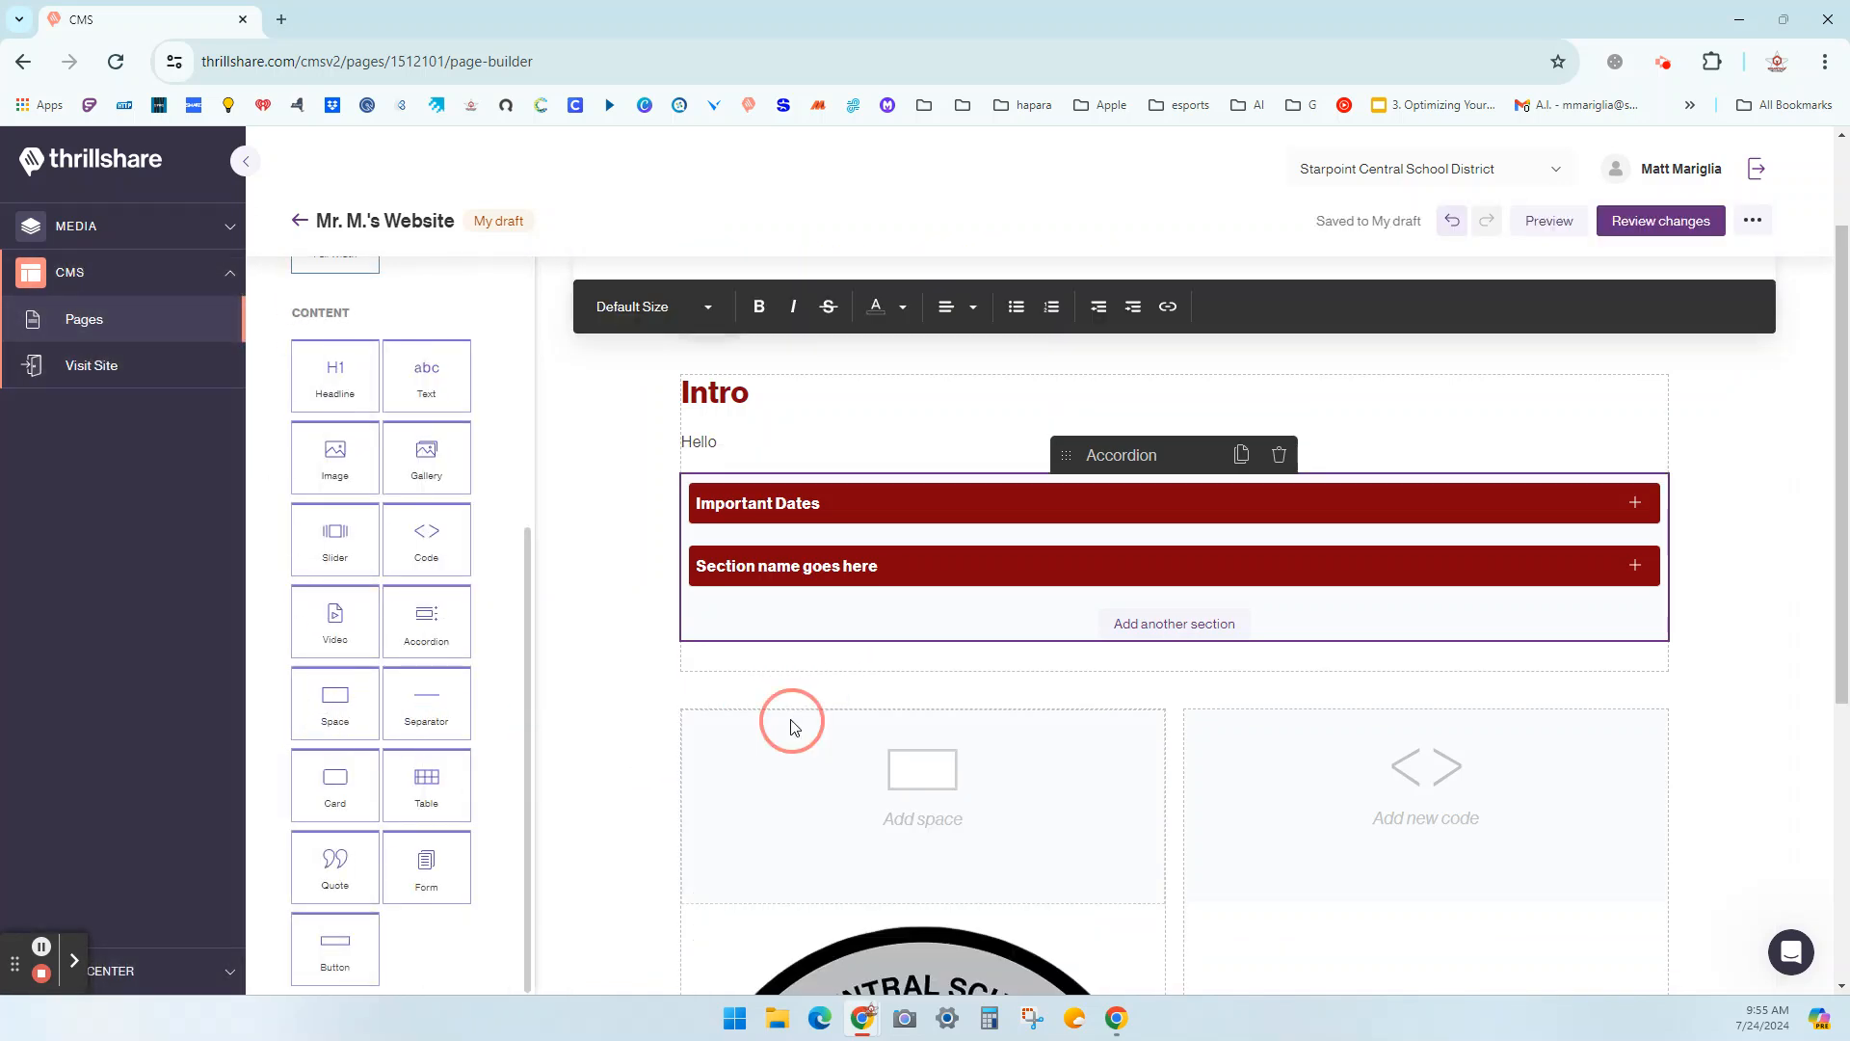
click(801, 818)
scroll(865, 759, down, 3)
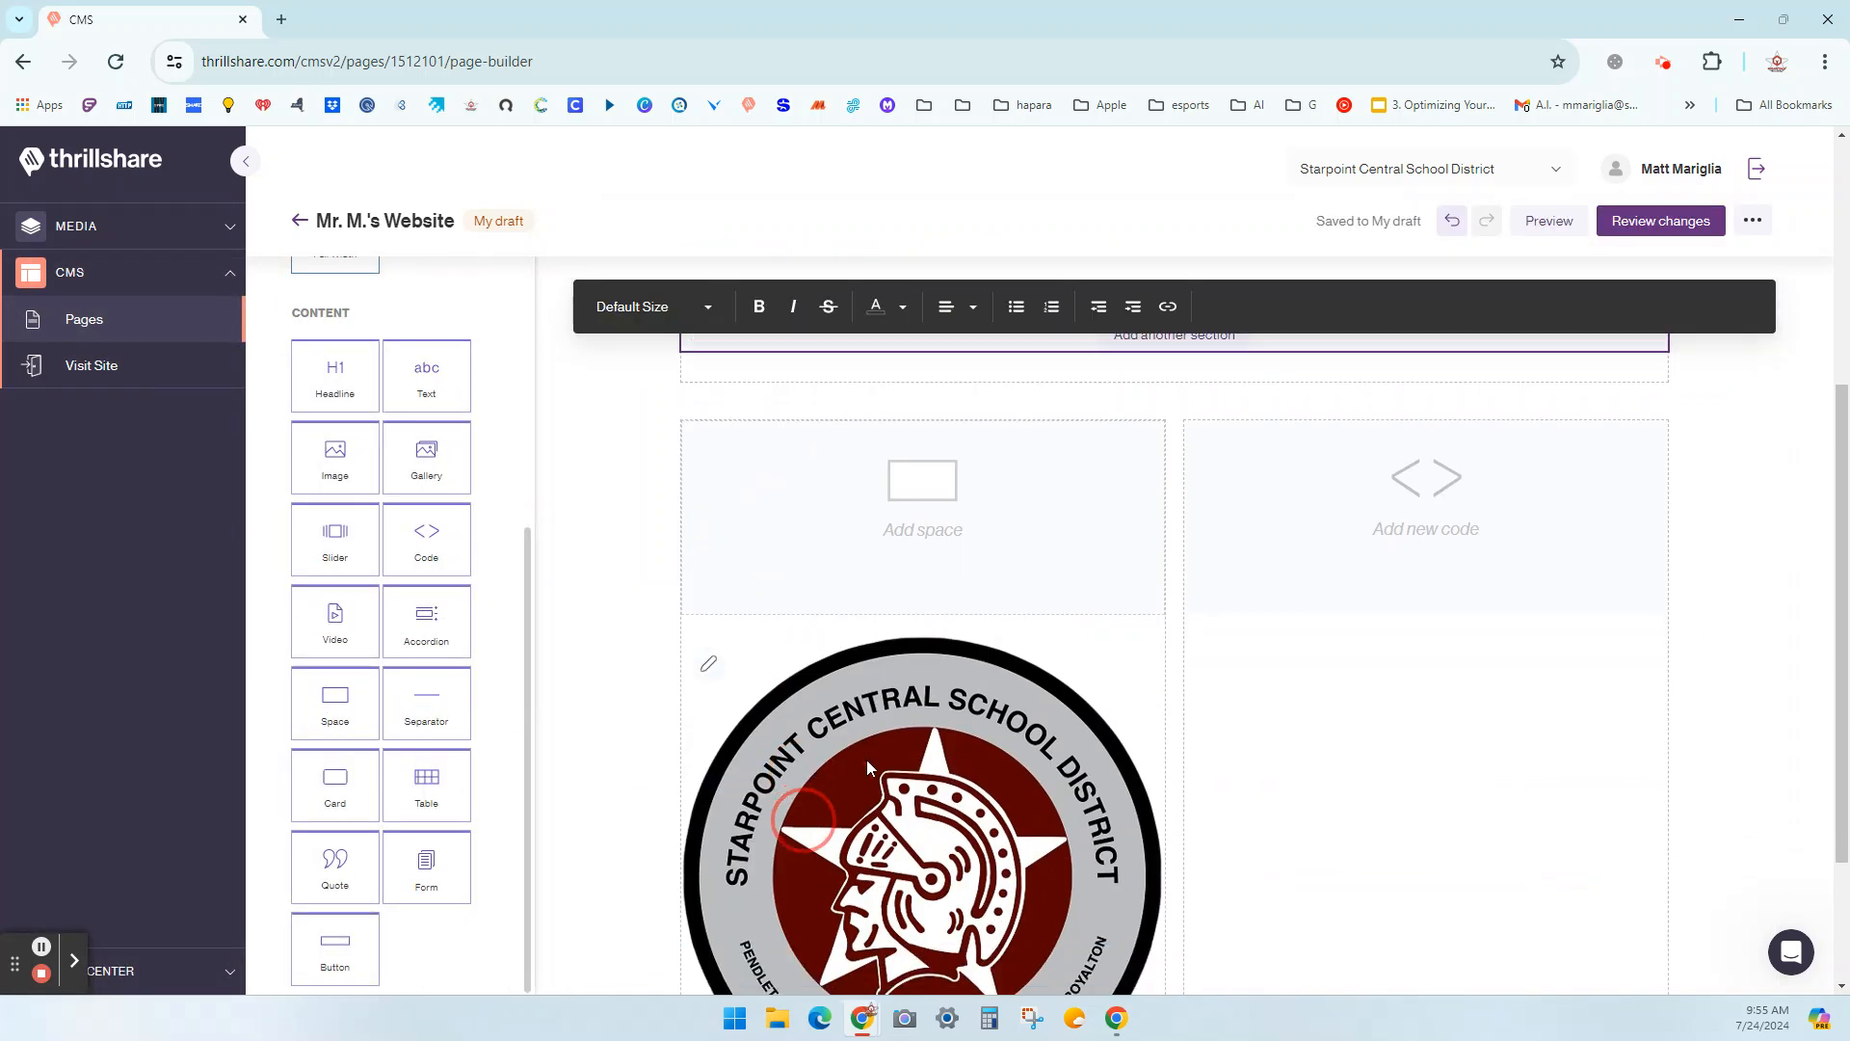
click(932, 470)
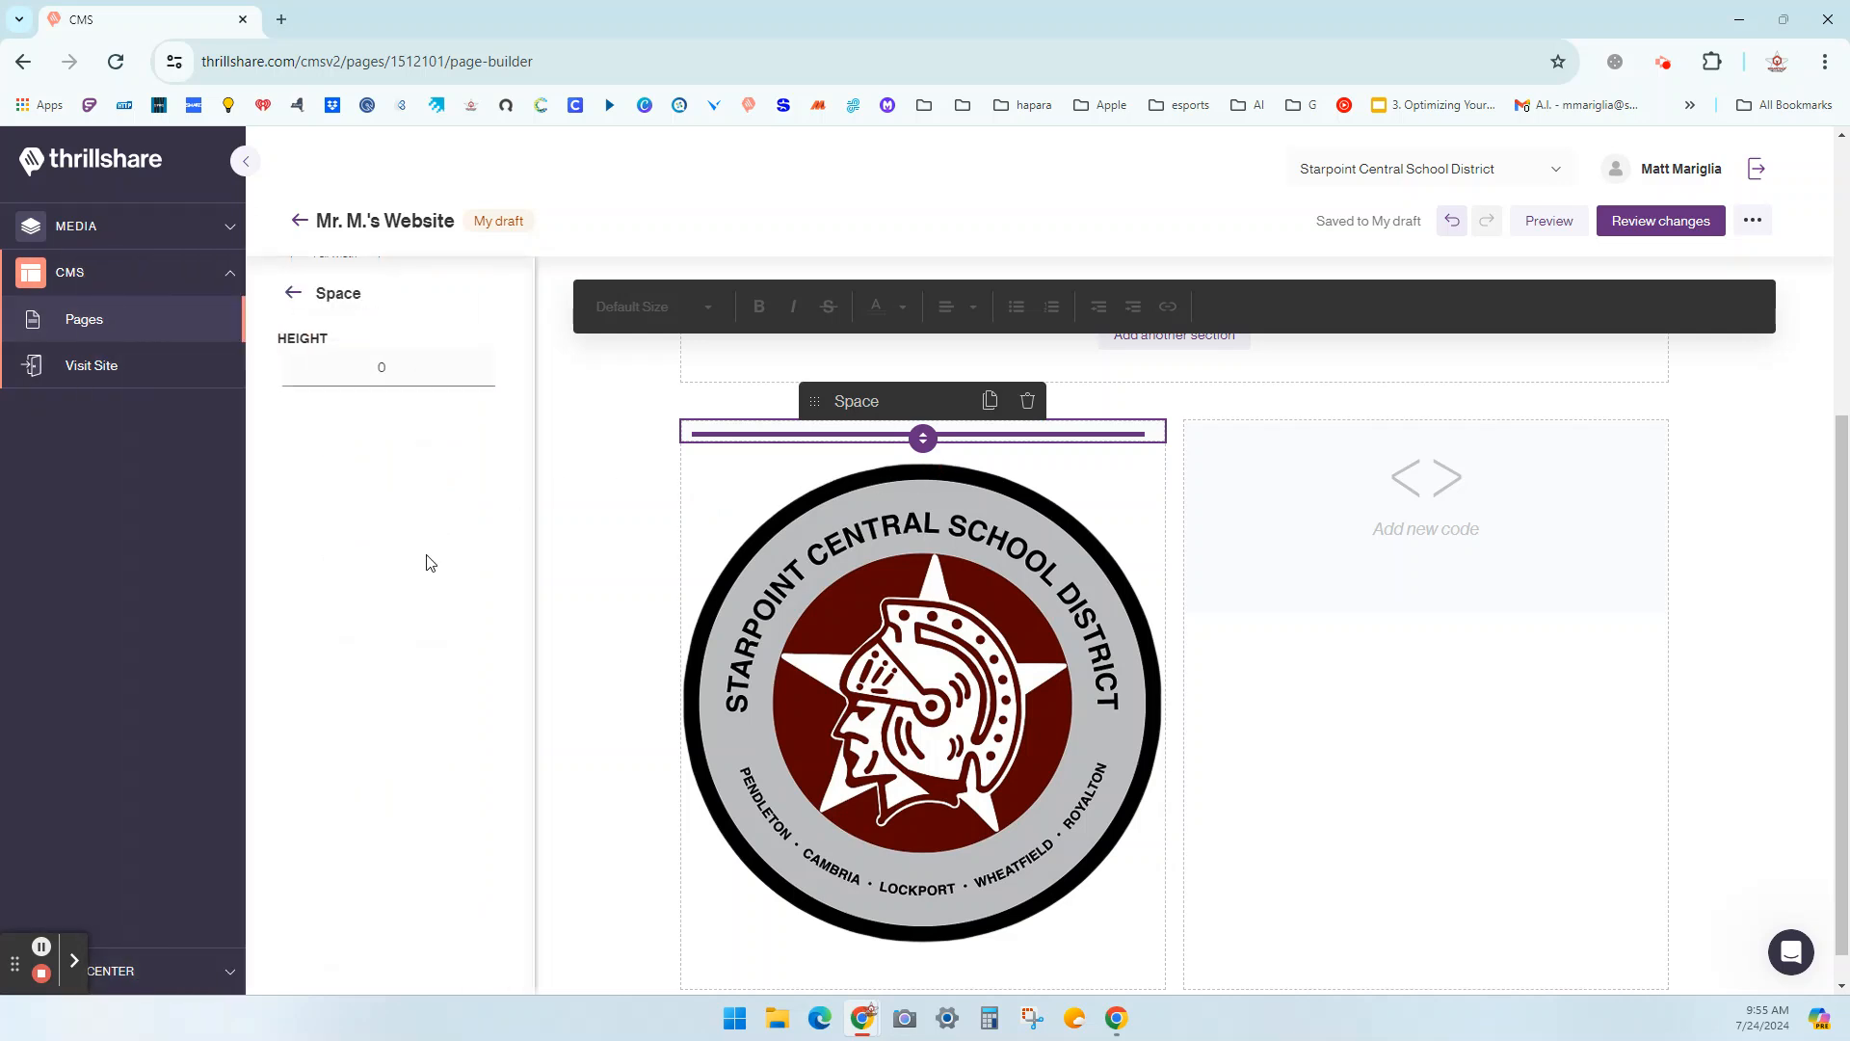
scroll(426, 558, up, 2)
drag(397, 377, 328, 376)
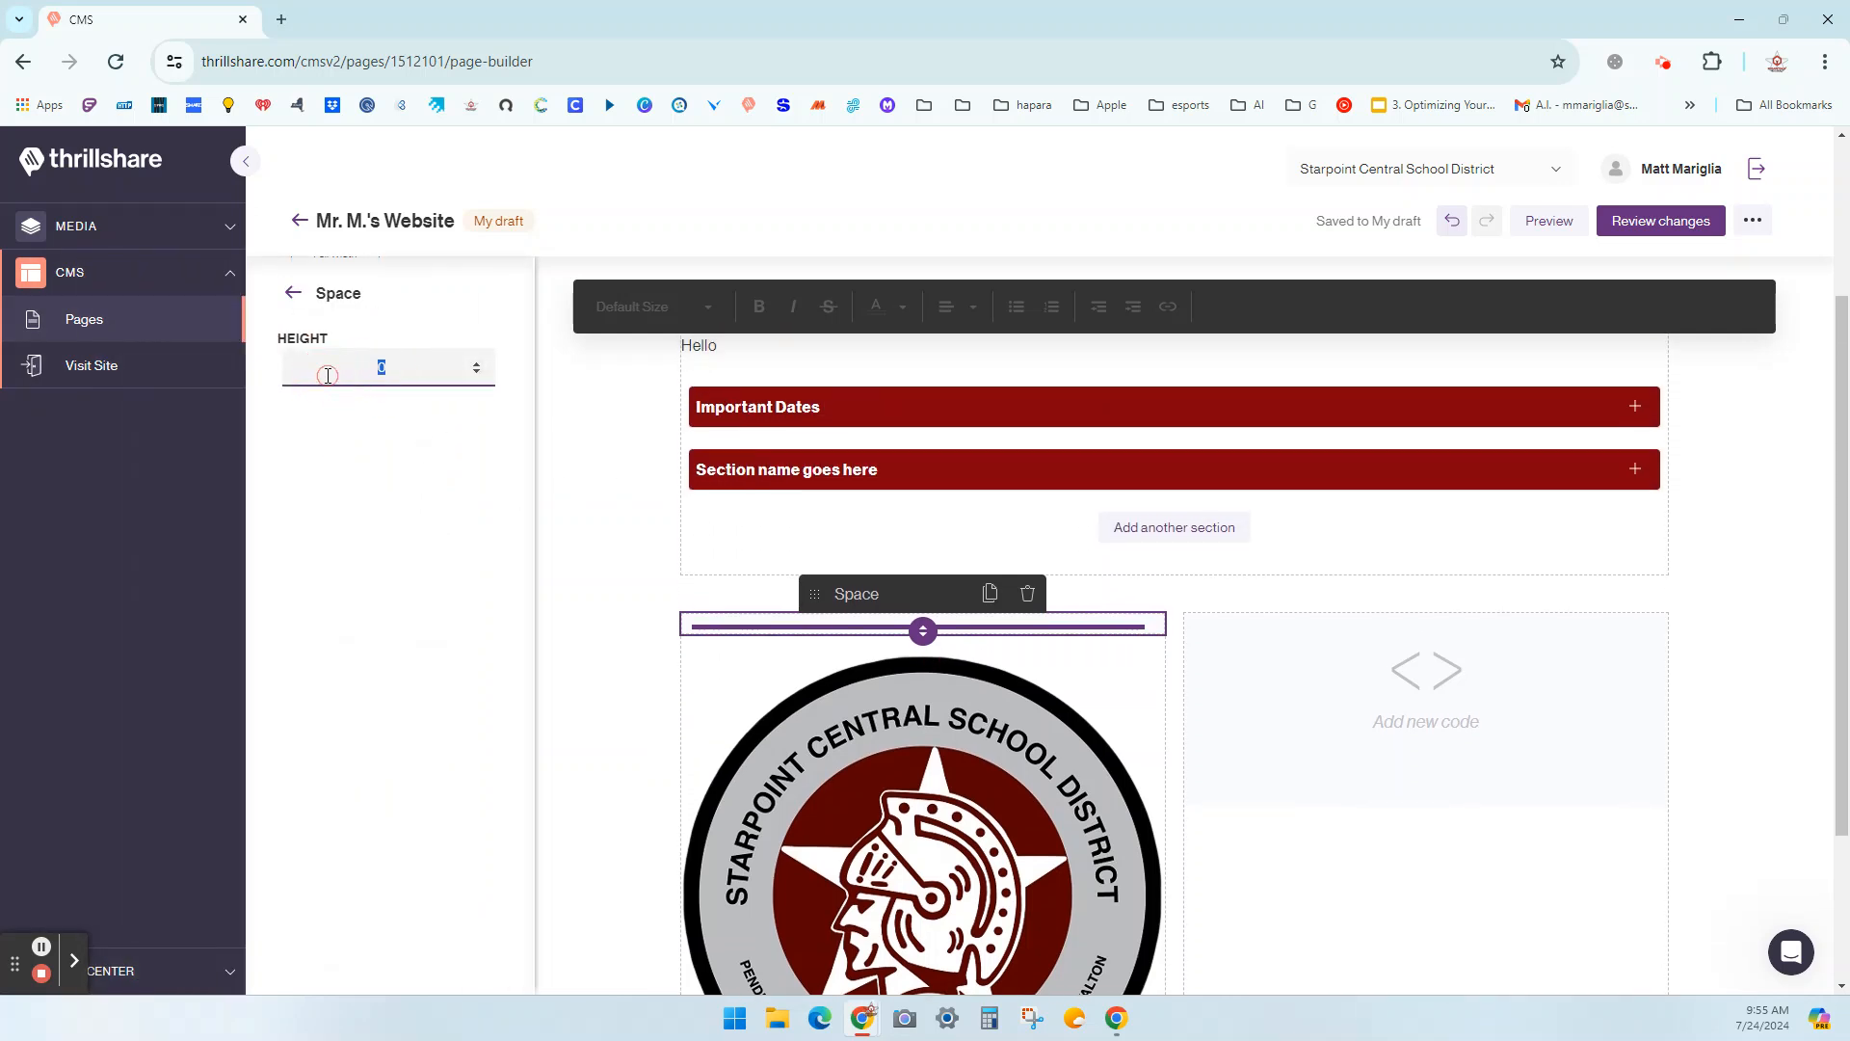
text(9)
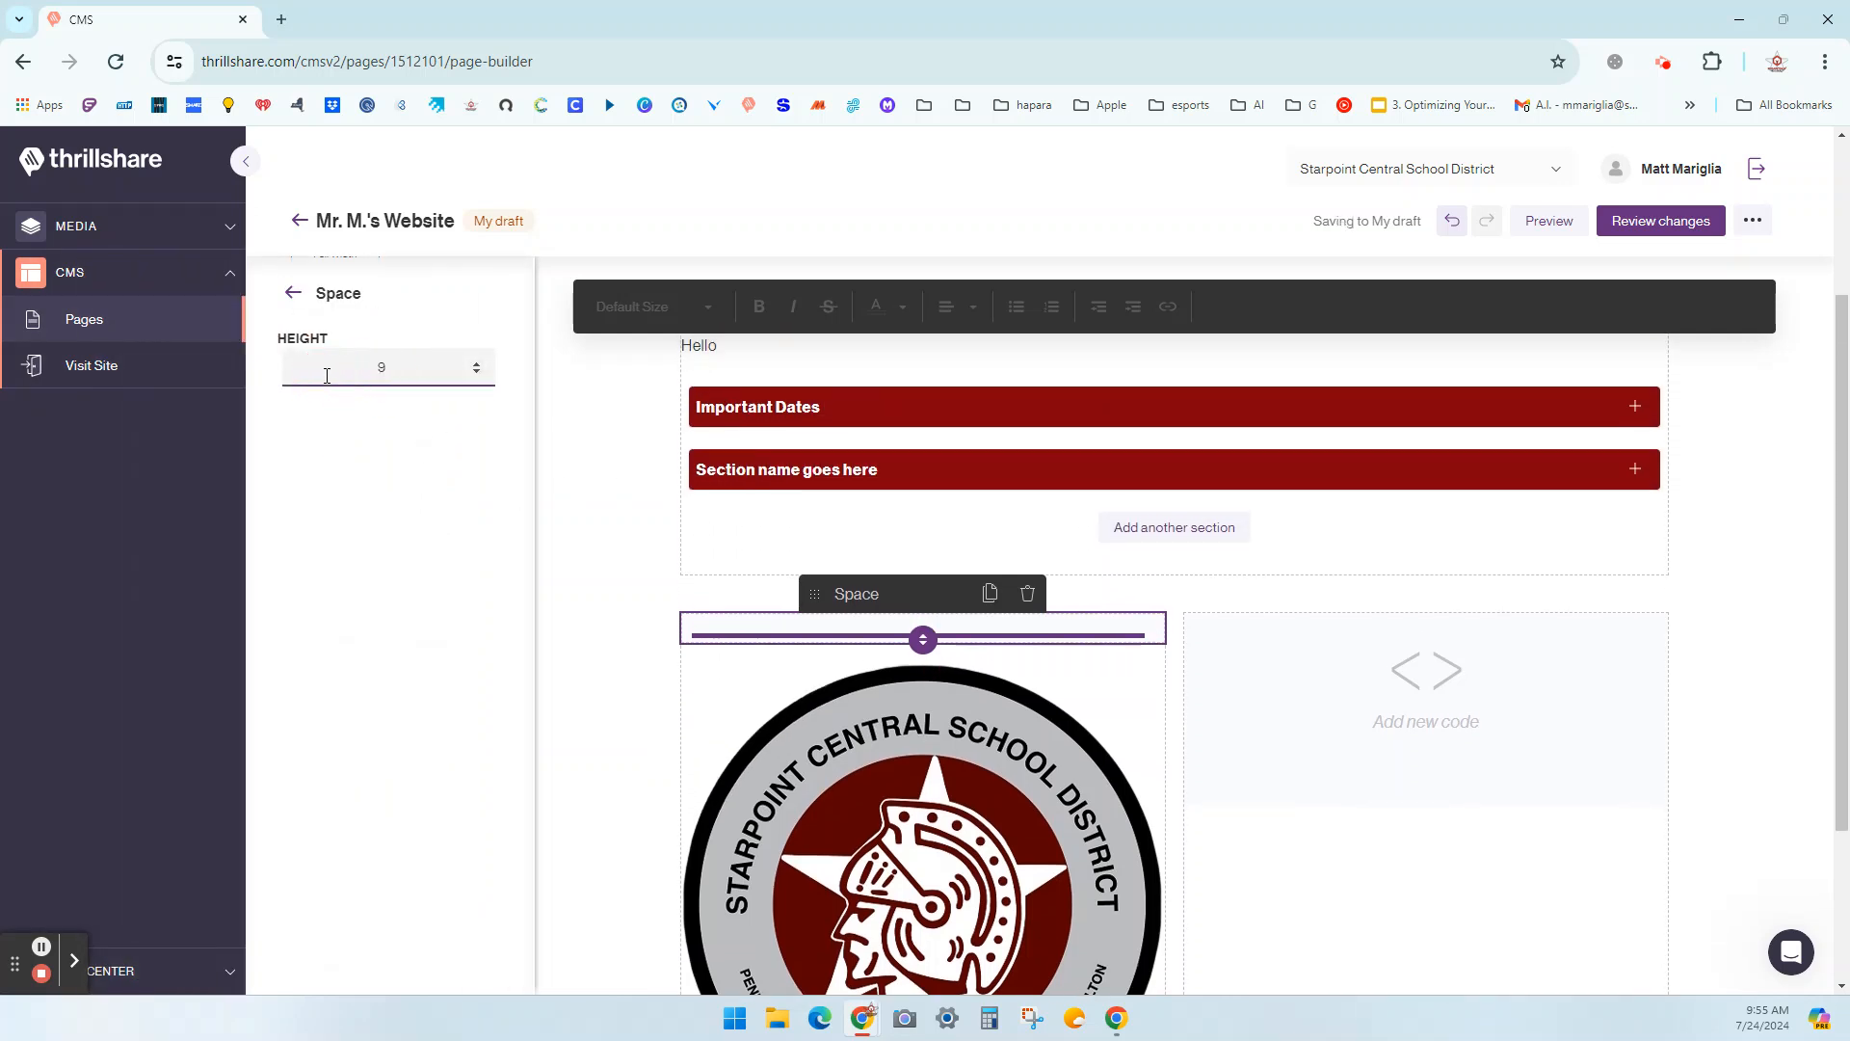
click(293, 294)
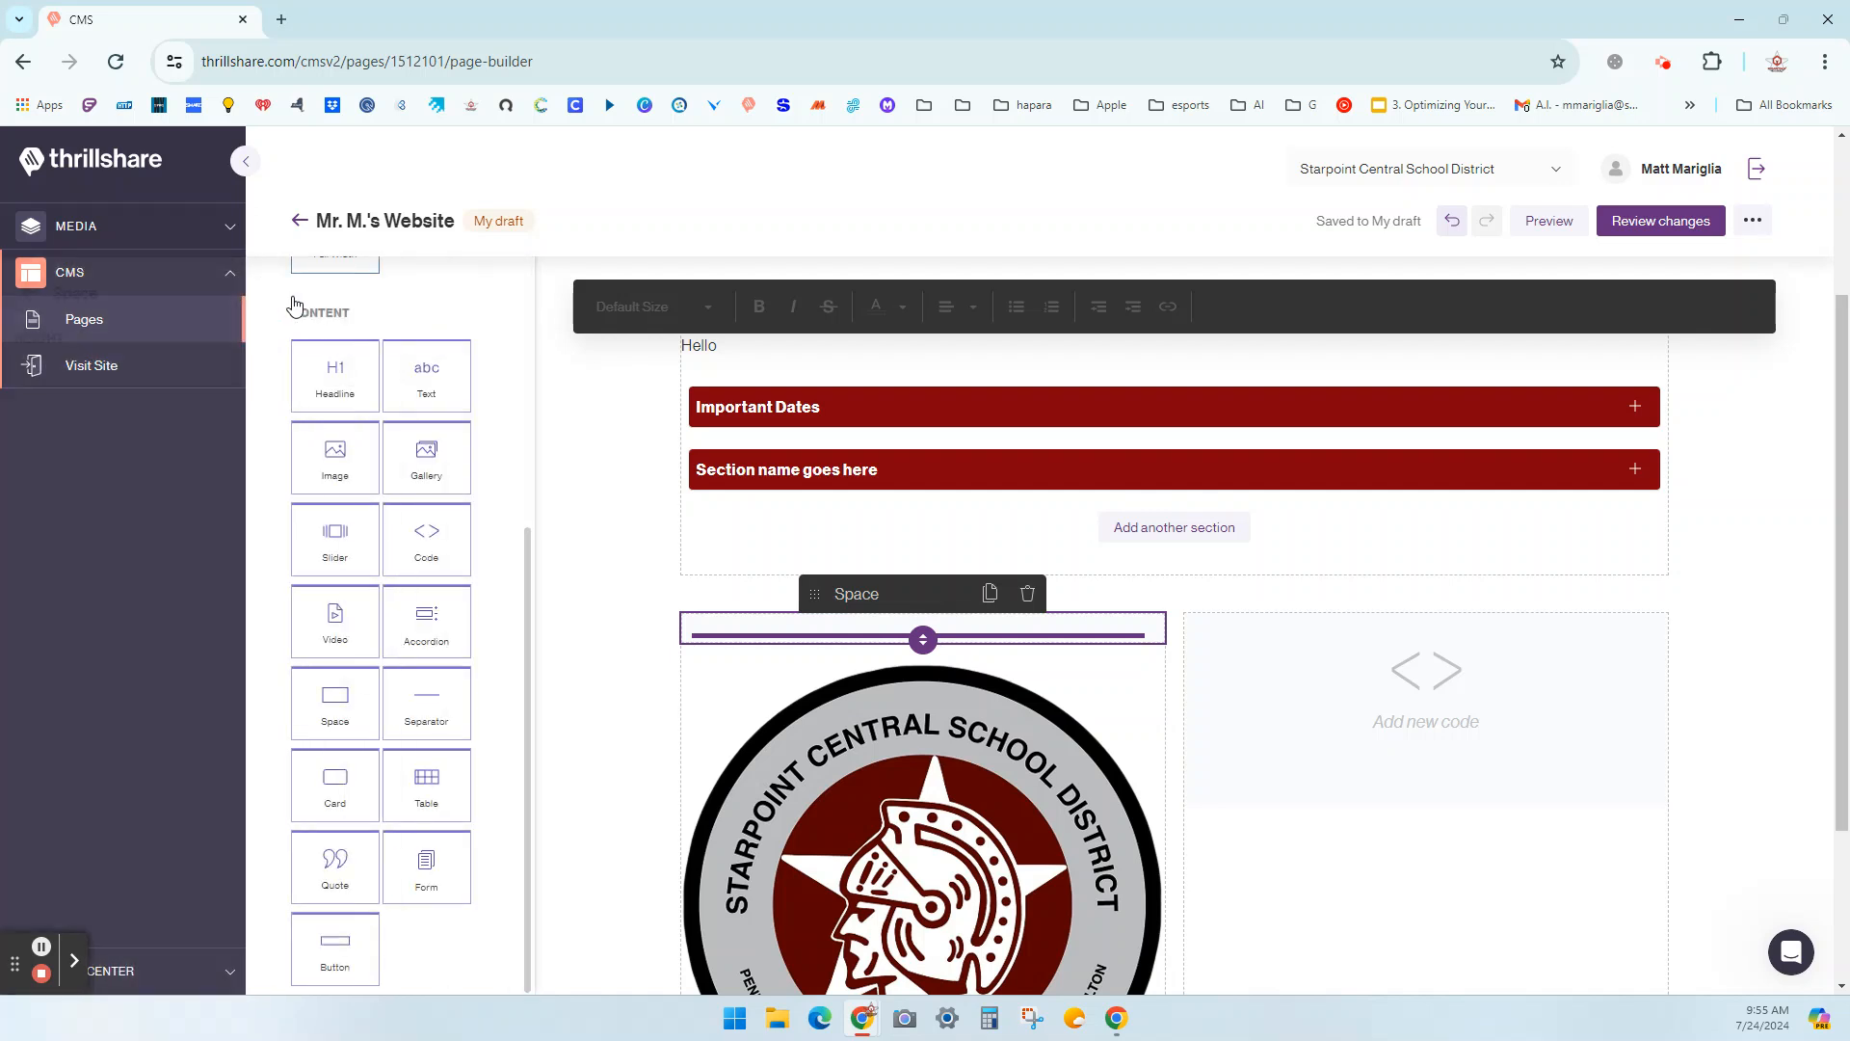
Place a separator above the code element in the two-column layout and set its color to red, #FF0E0E.
click(1138, 590)
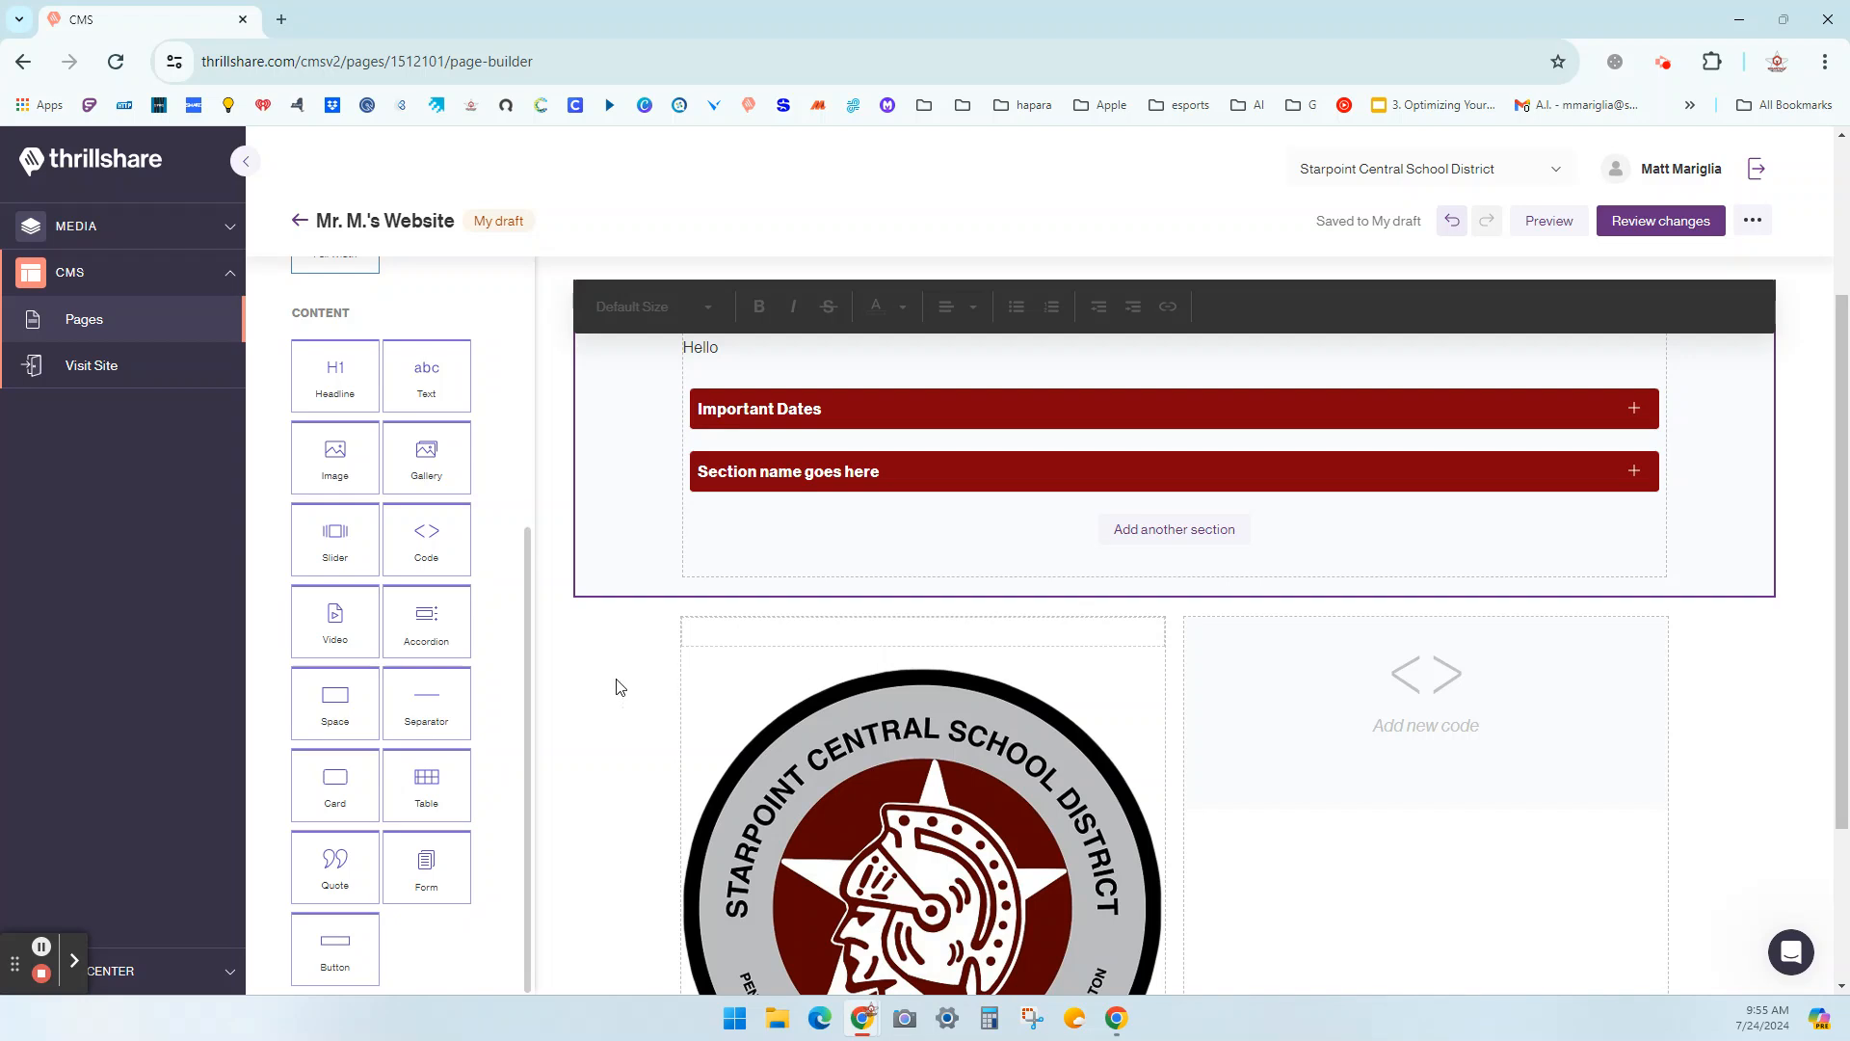
drag(441, 703, 1319, 655)
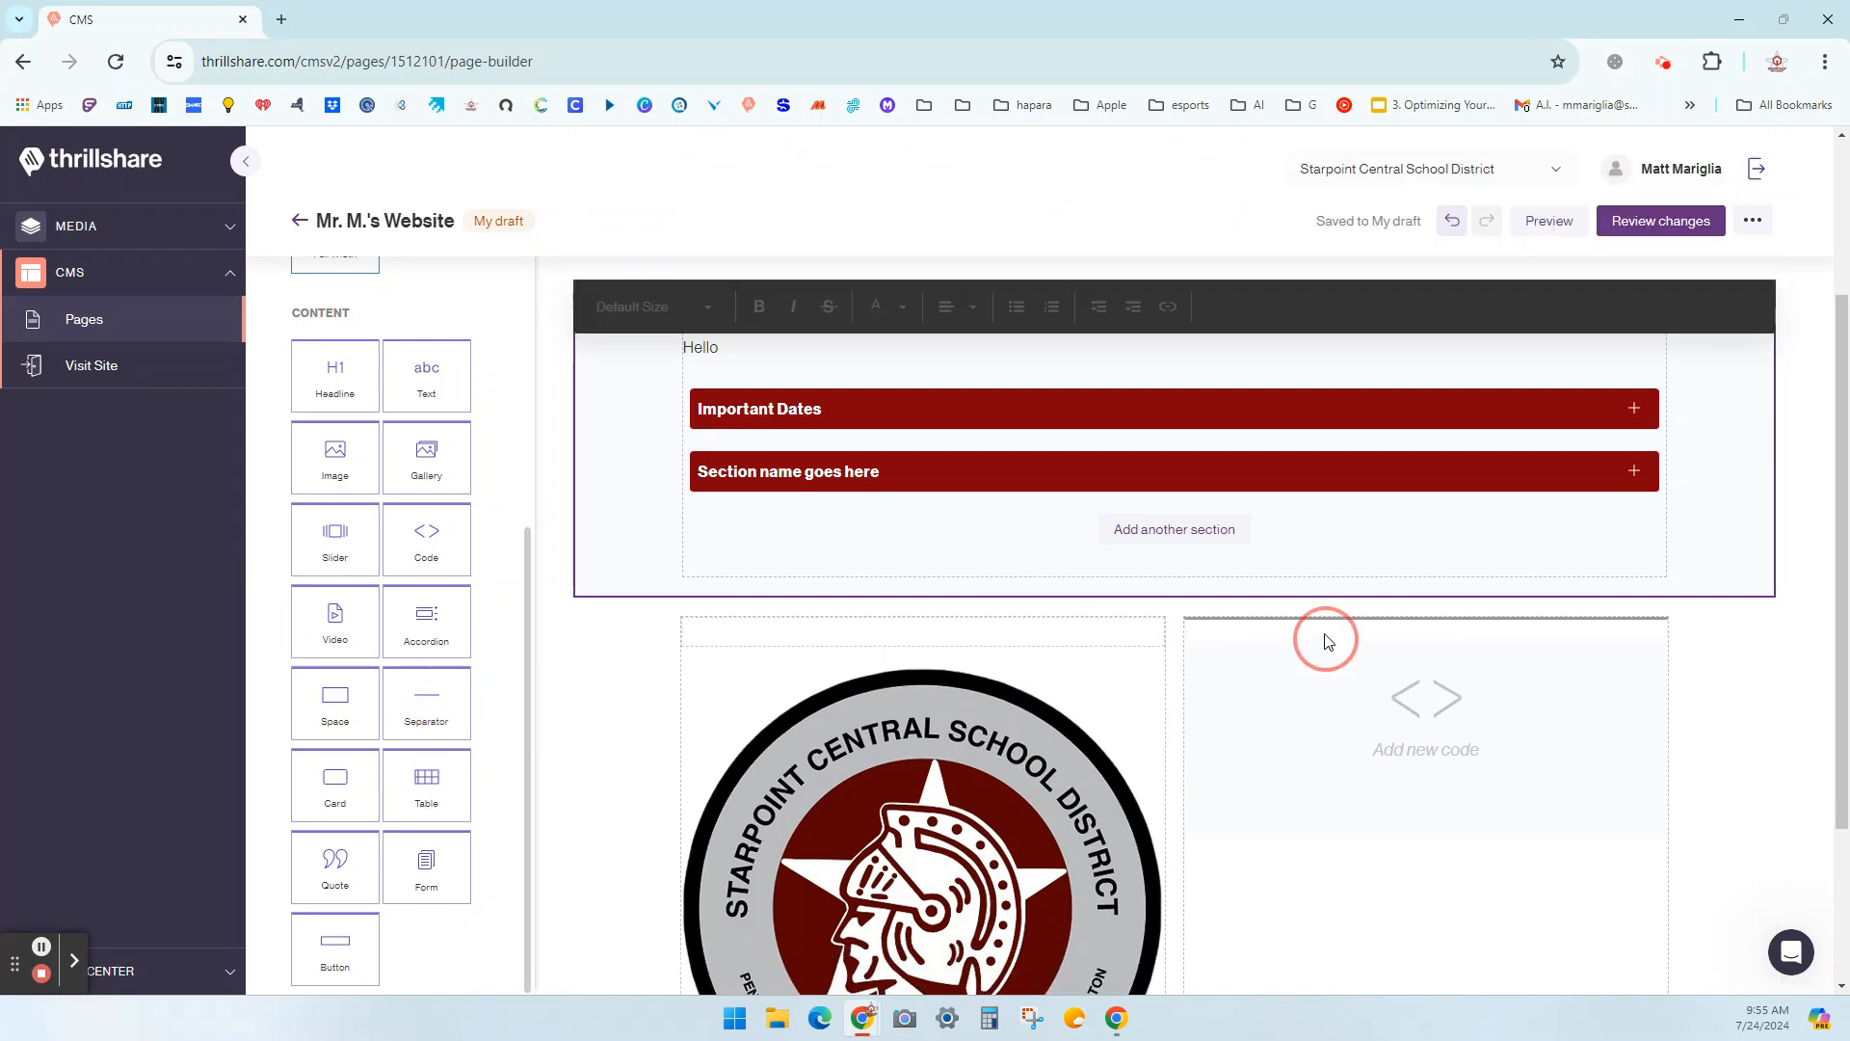
click(1327, 623)
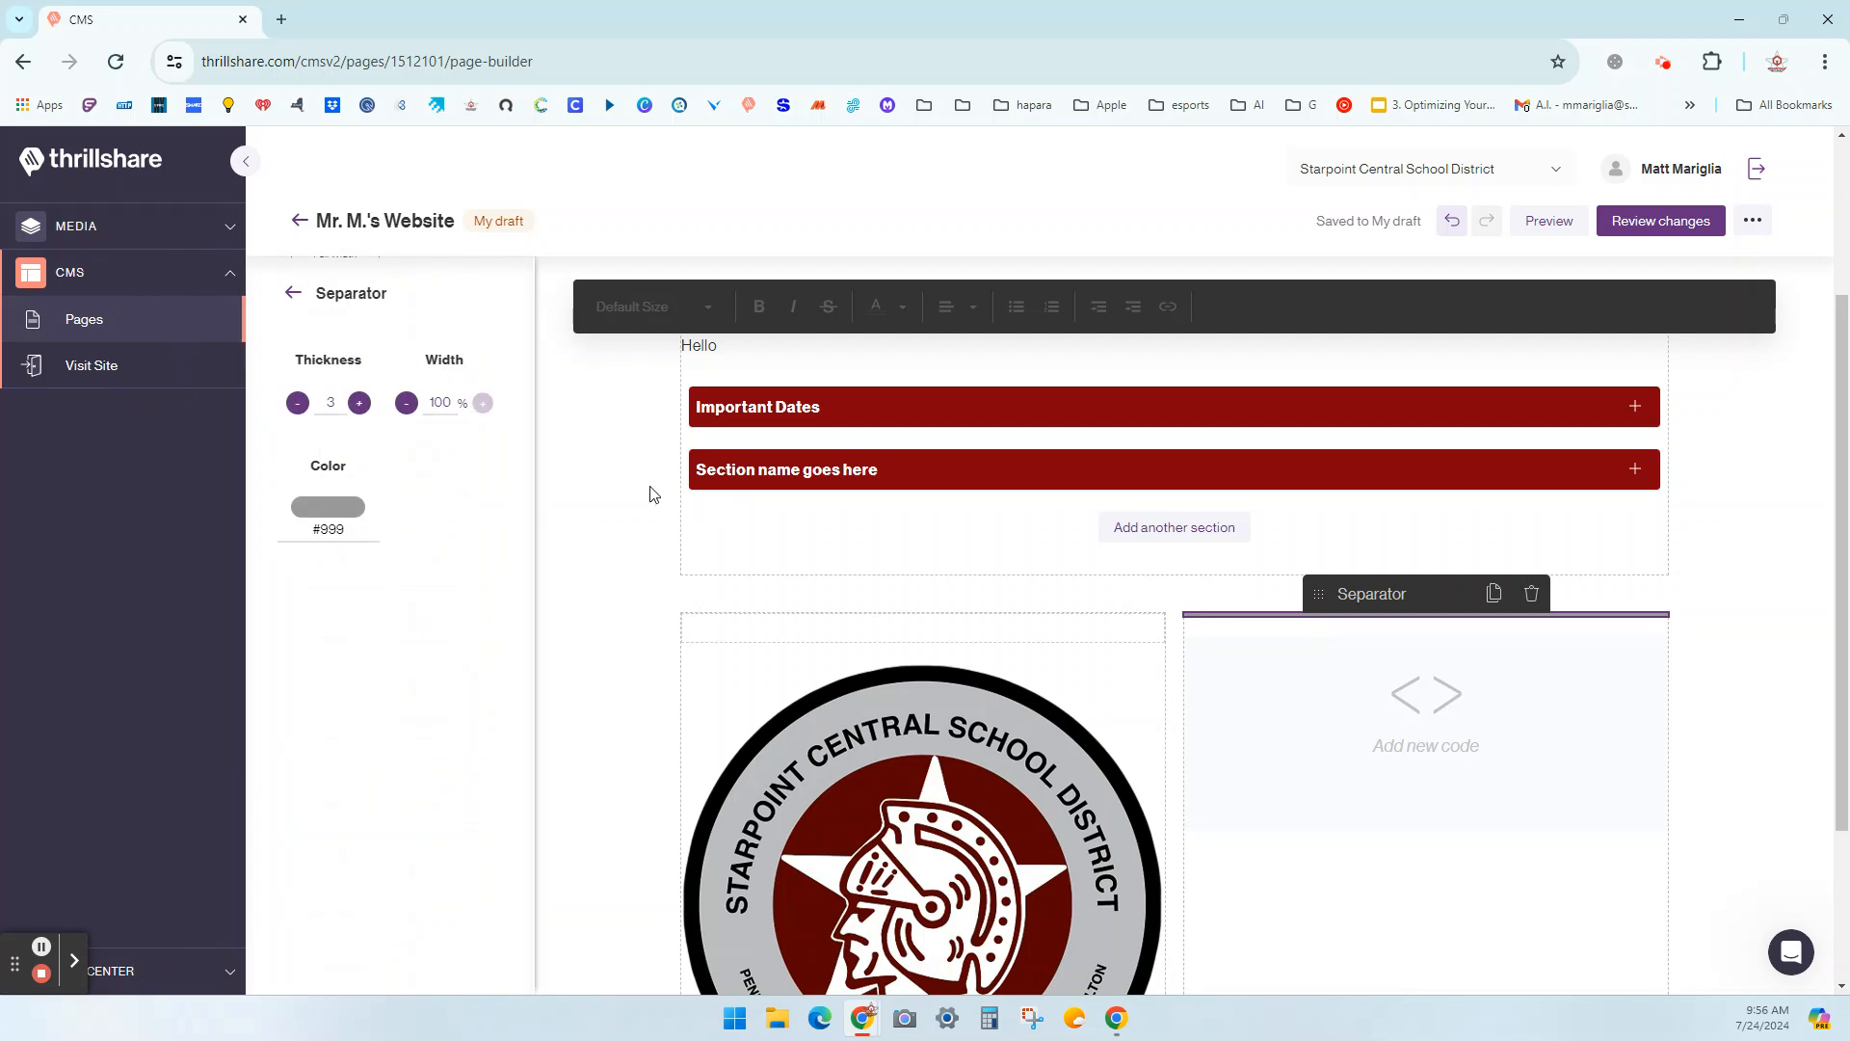
click(320, 507)
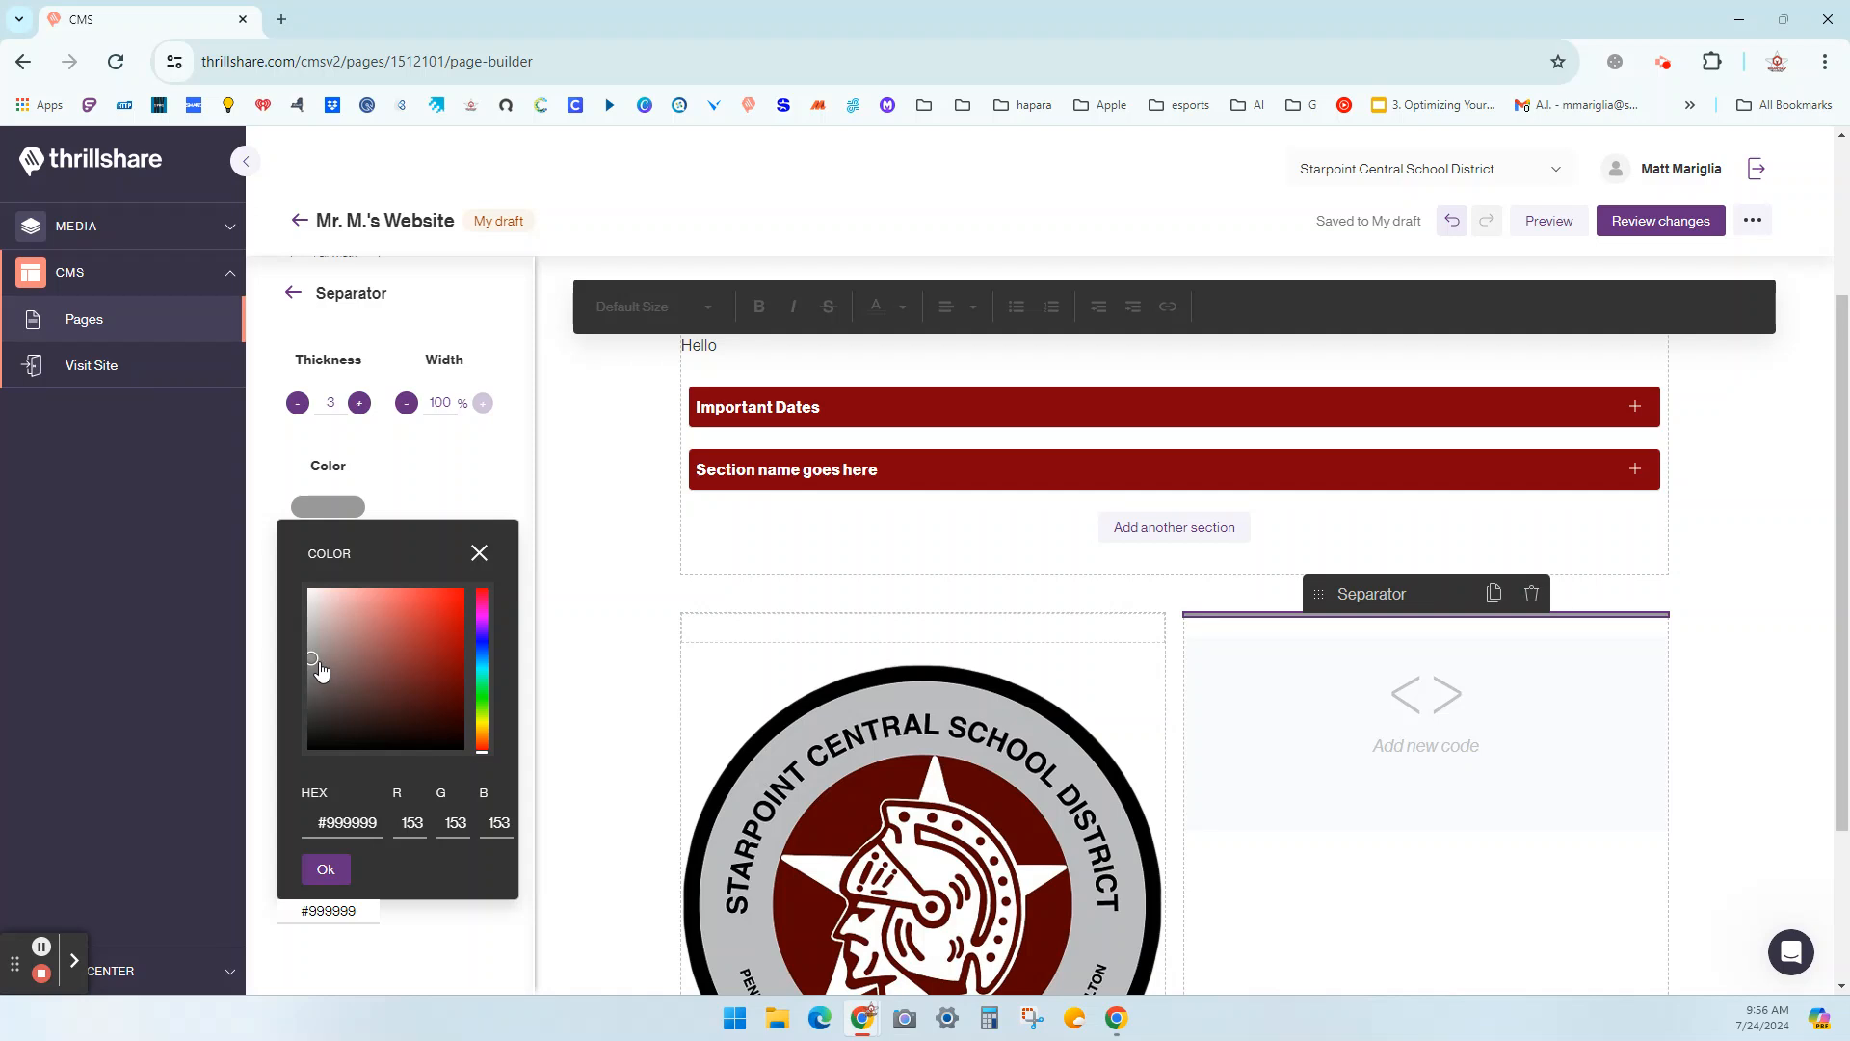
mouse_move(321, 672)
mouse_down()
mouse_move(447, 605)
mouse_move(455, 583)
mouse_up()
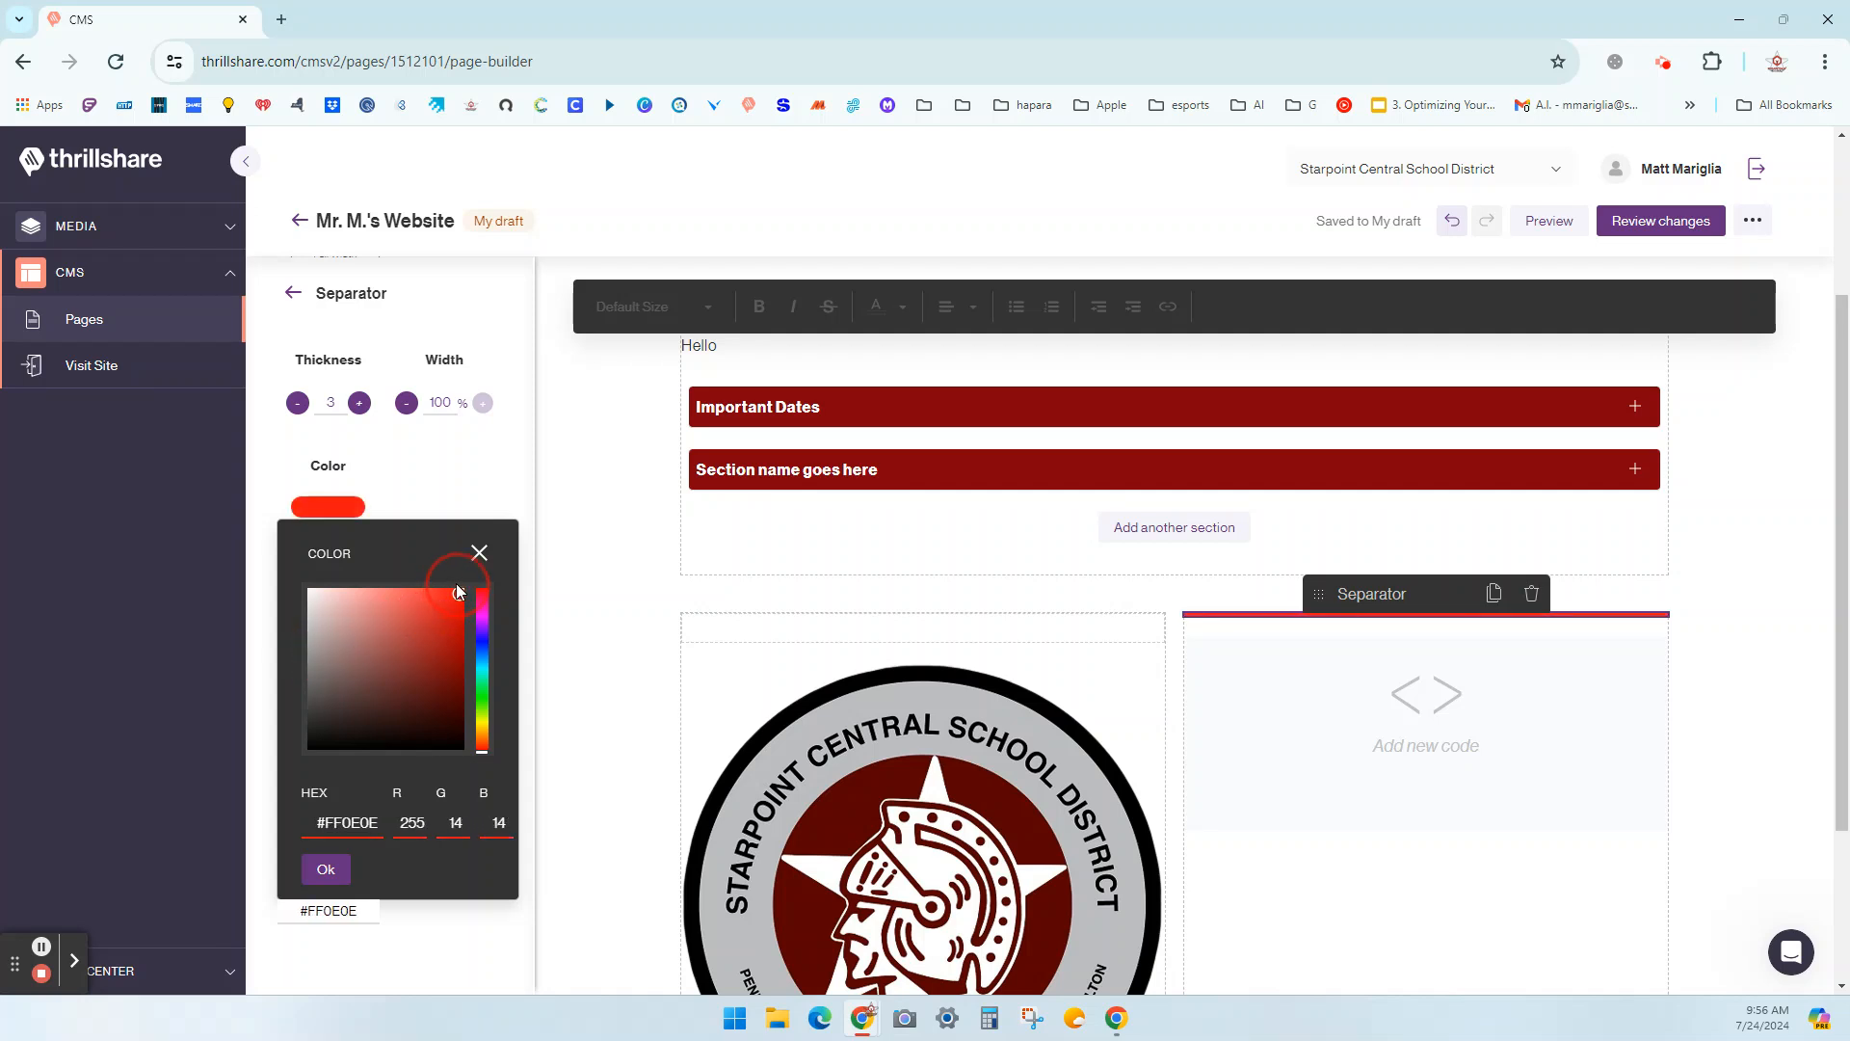
click(1725, 627)
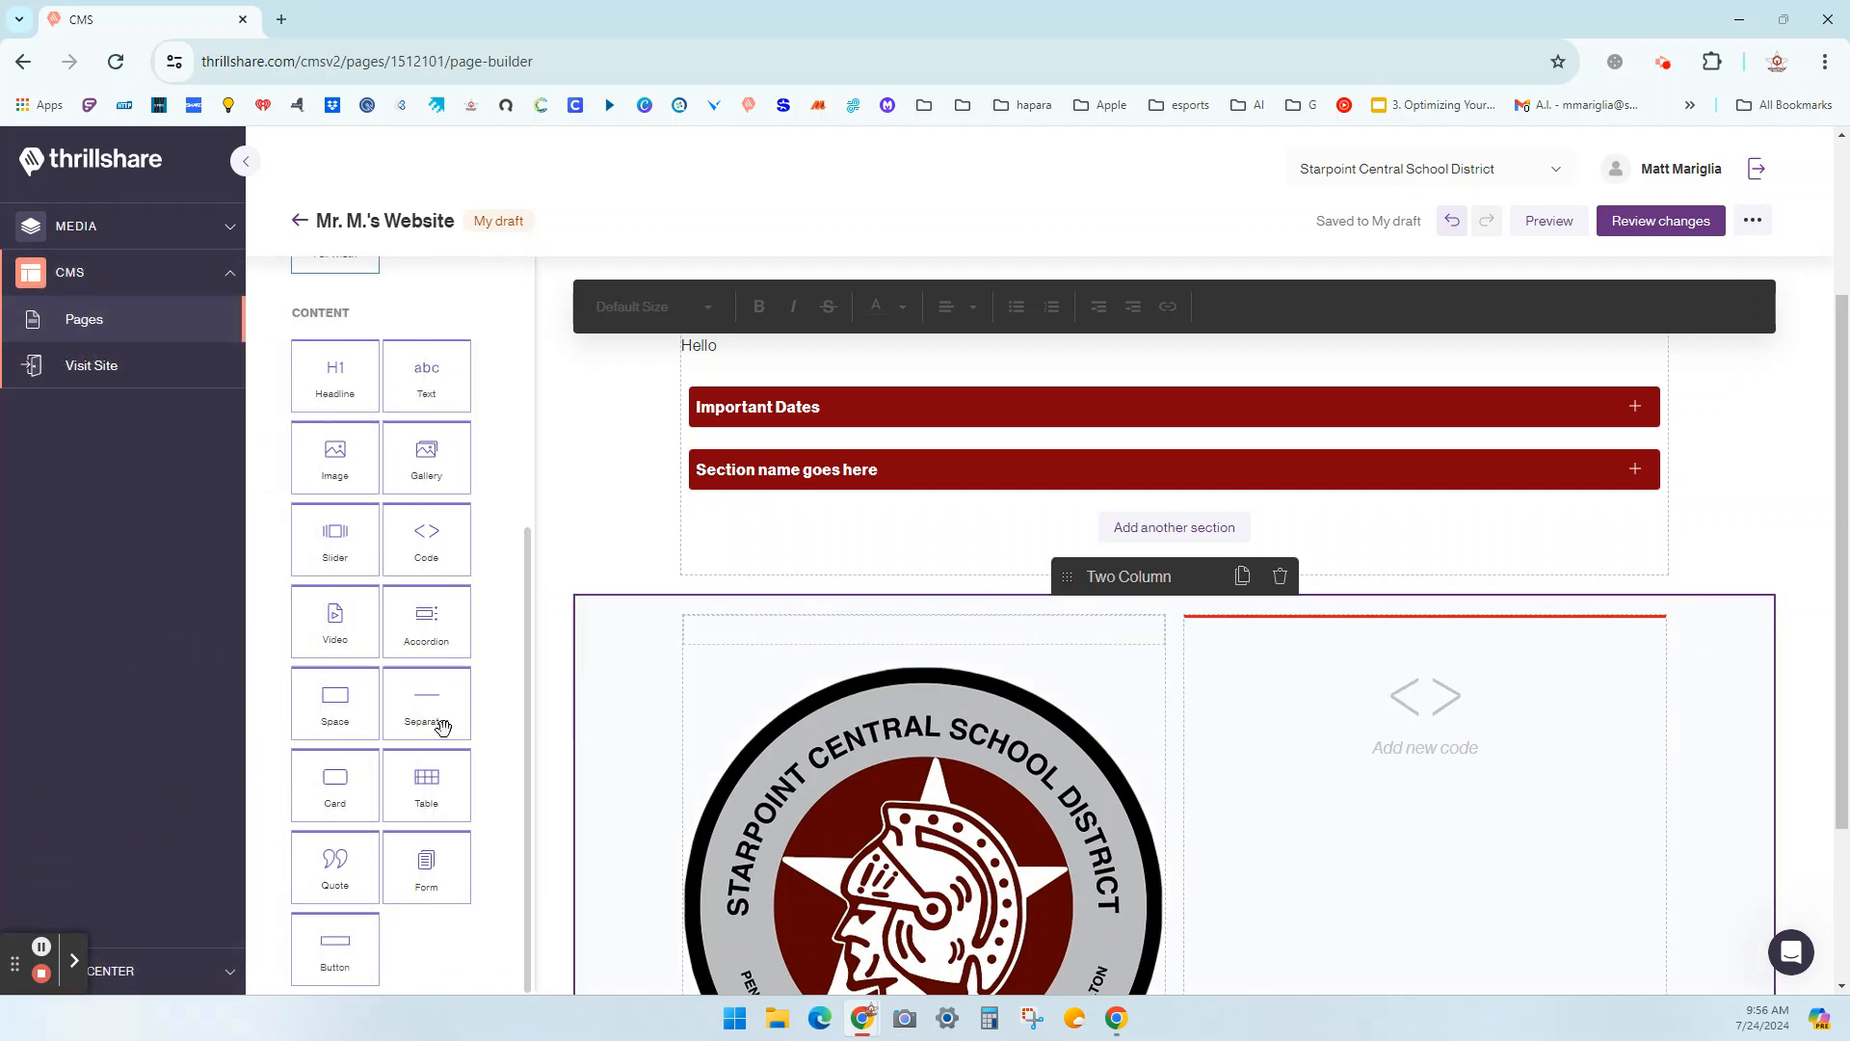
Place a card element below the accordion and enter "All About Me" as its headline.
drag(328, 803, 826, 559)
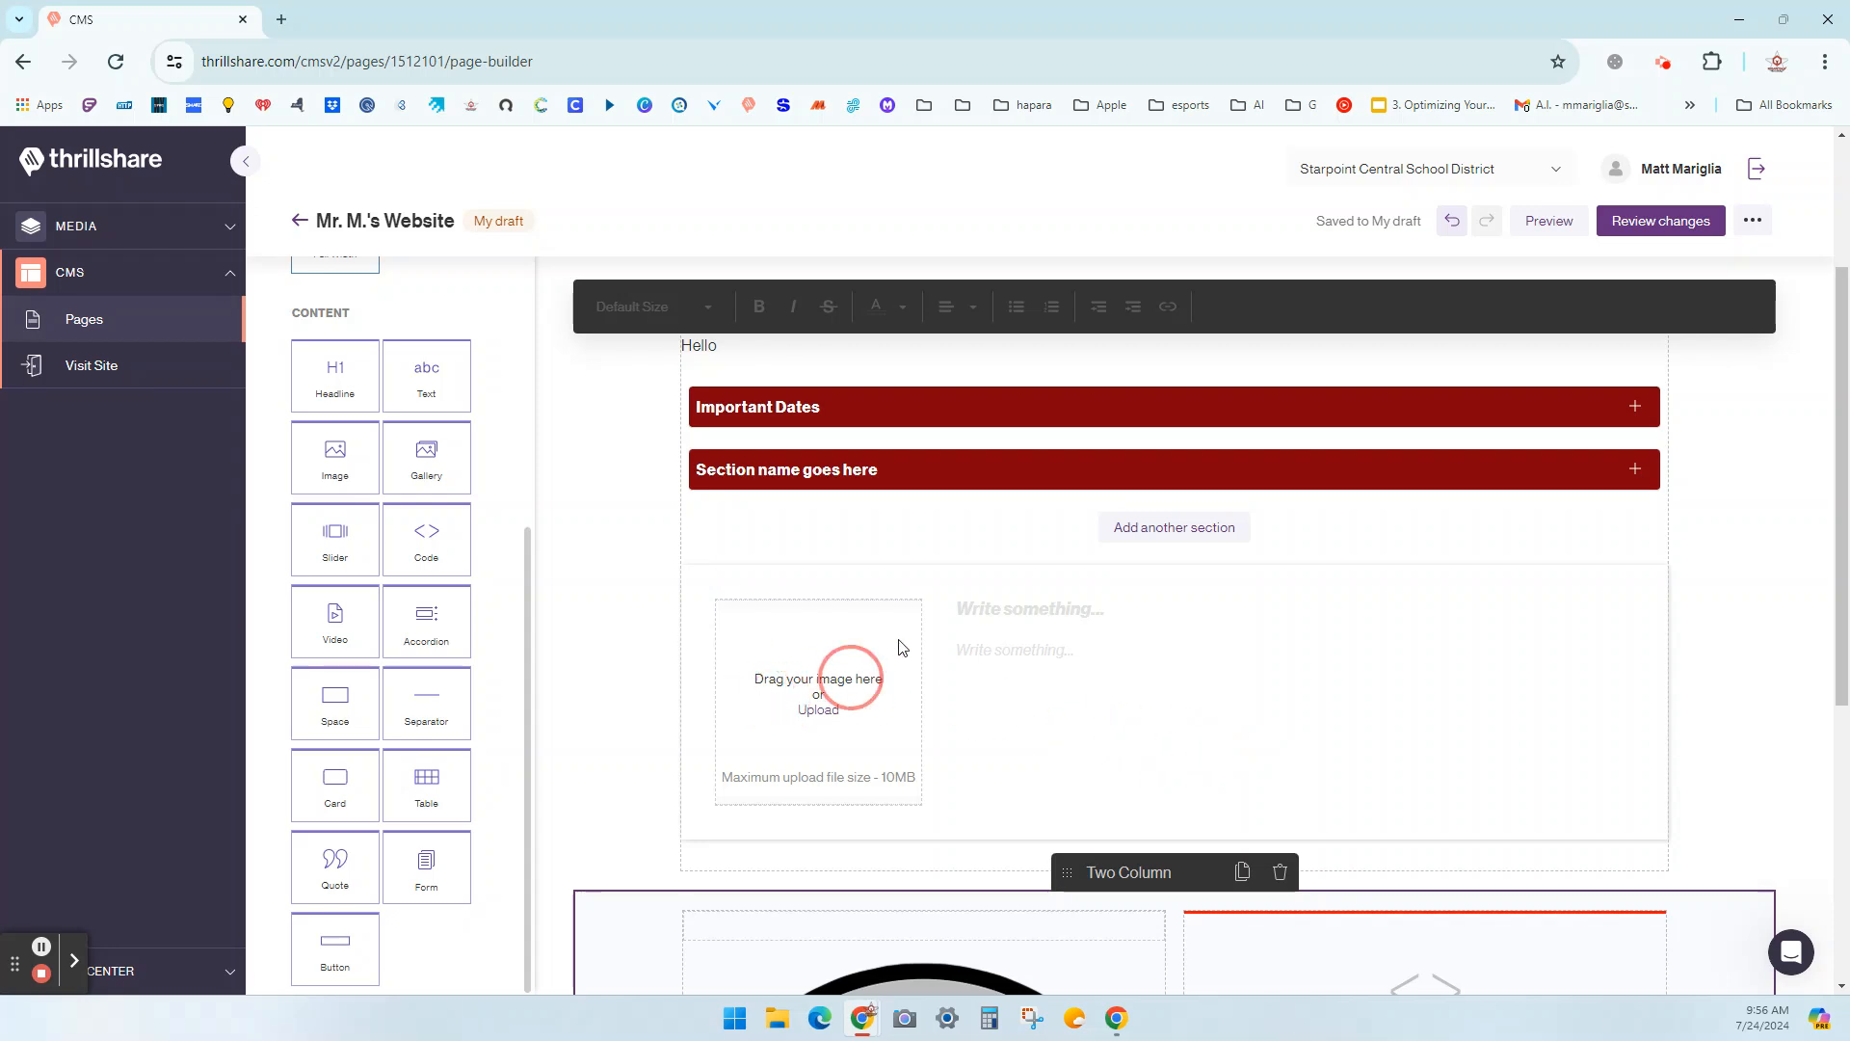
click(968, 603)
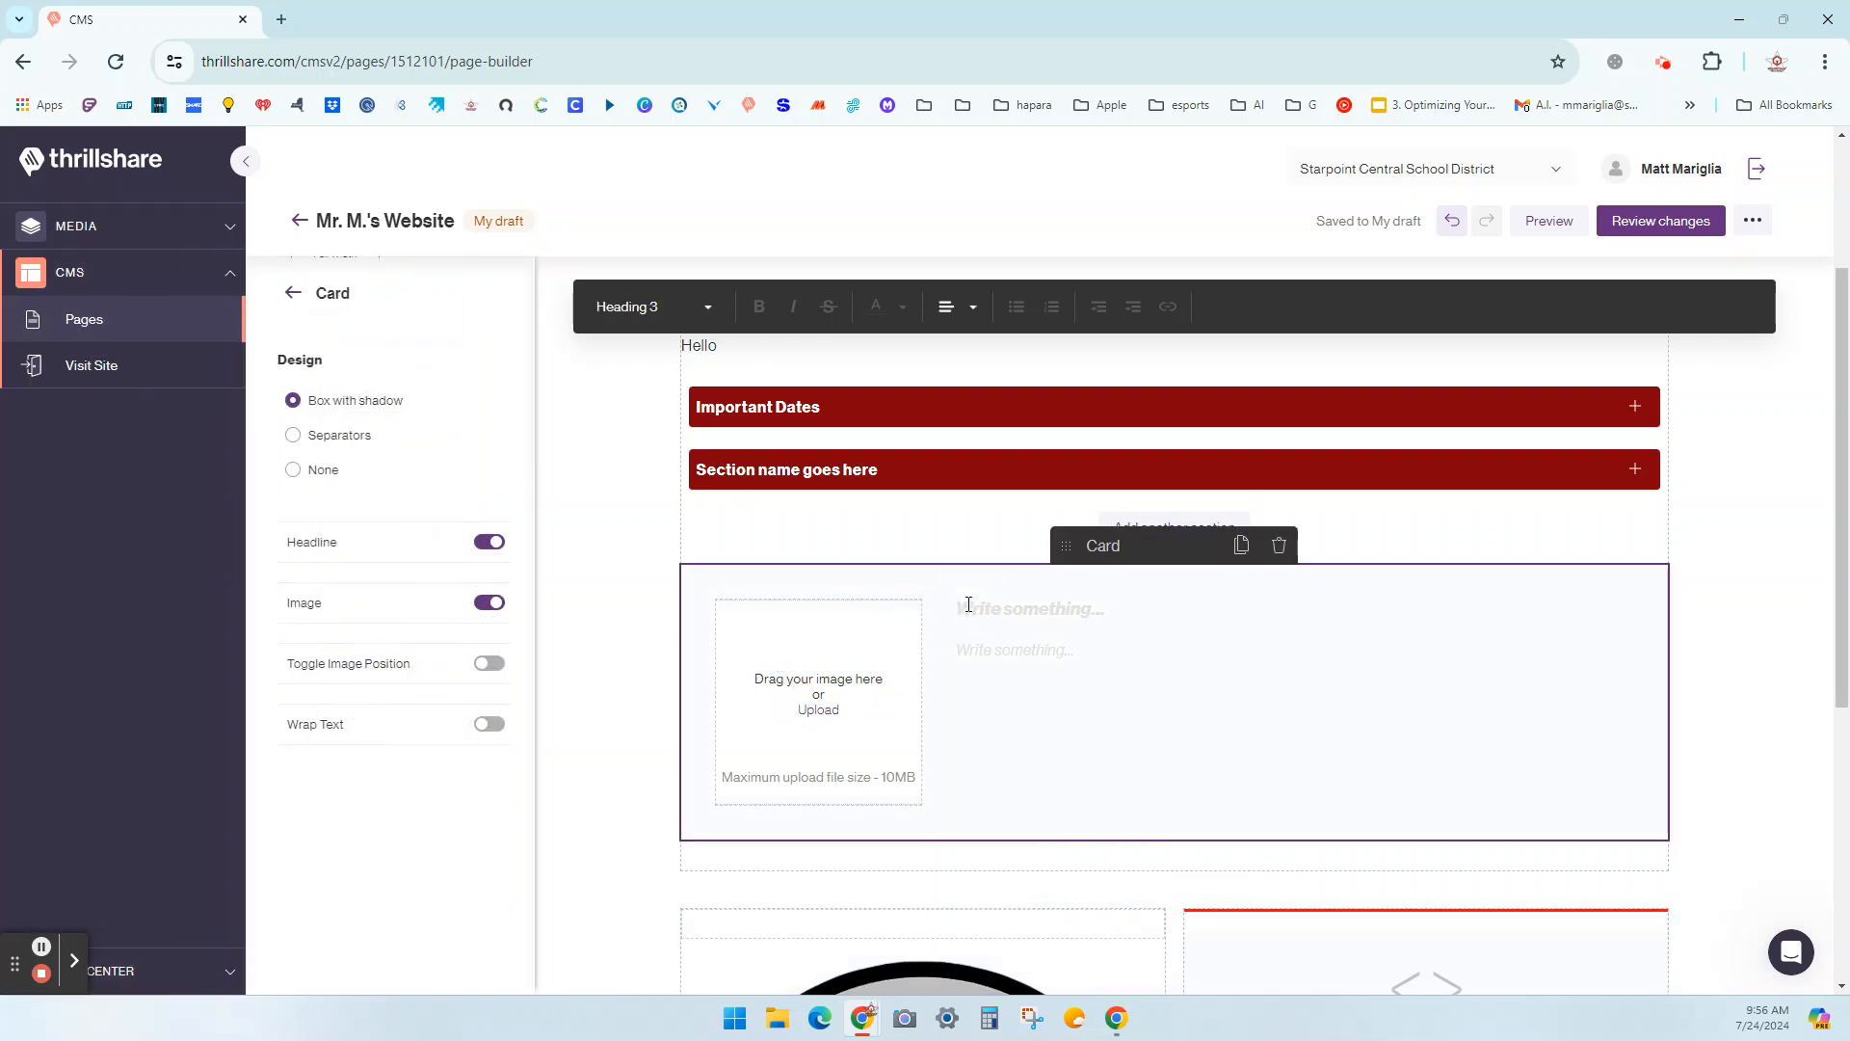
text(All About Me)
Upload a photo of two people to the All About Me card and mark it as a decorative image.
click(820, 712)
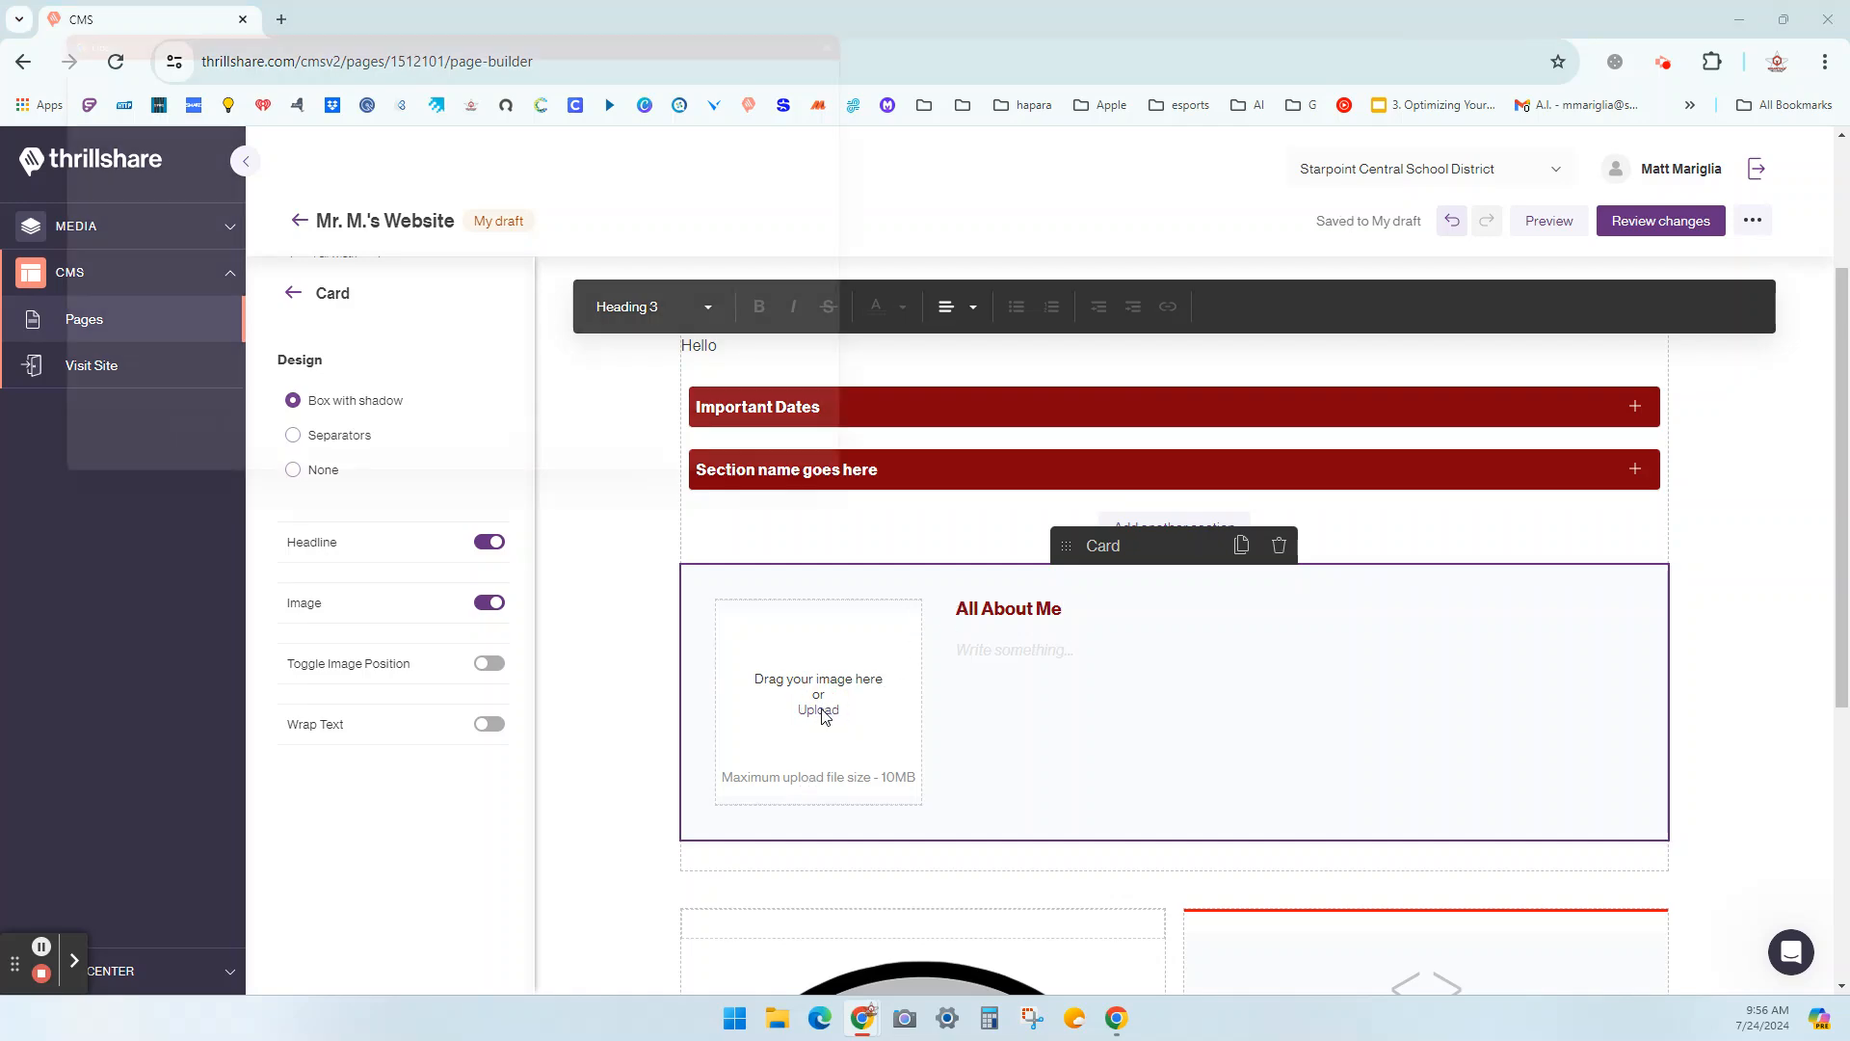
double_click(847, 390)
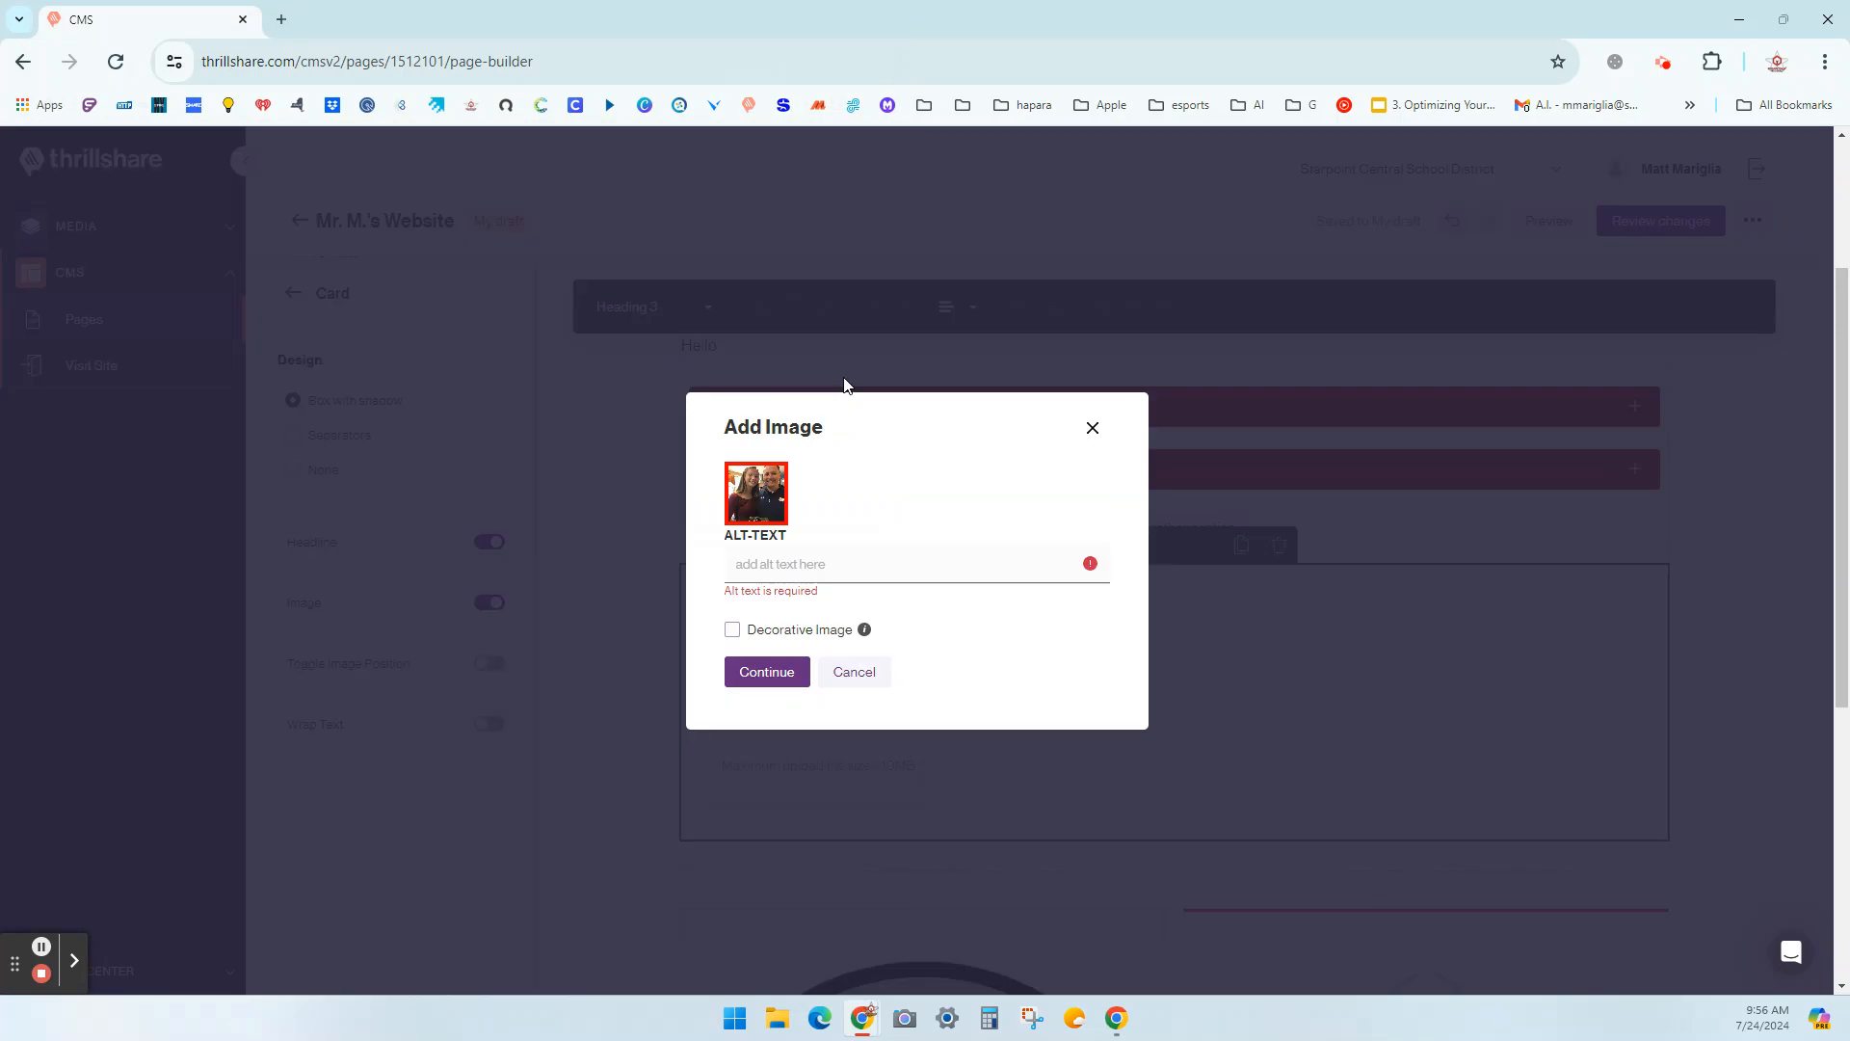
click(732, 629)
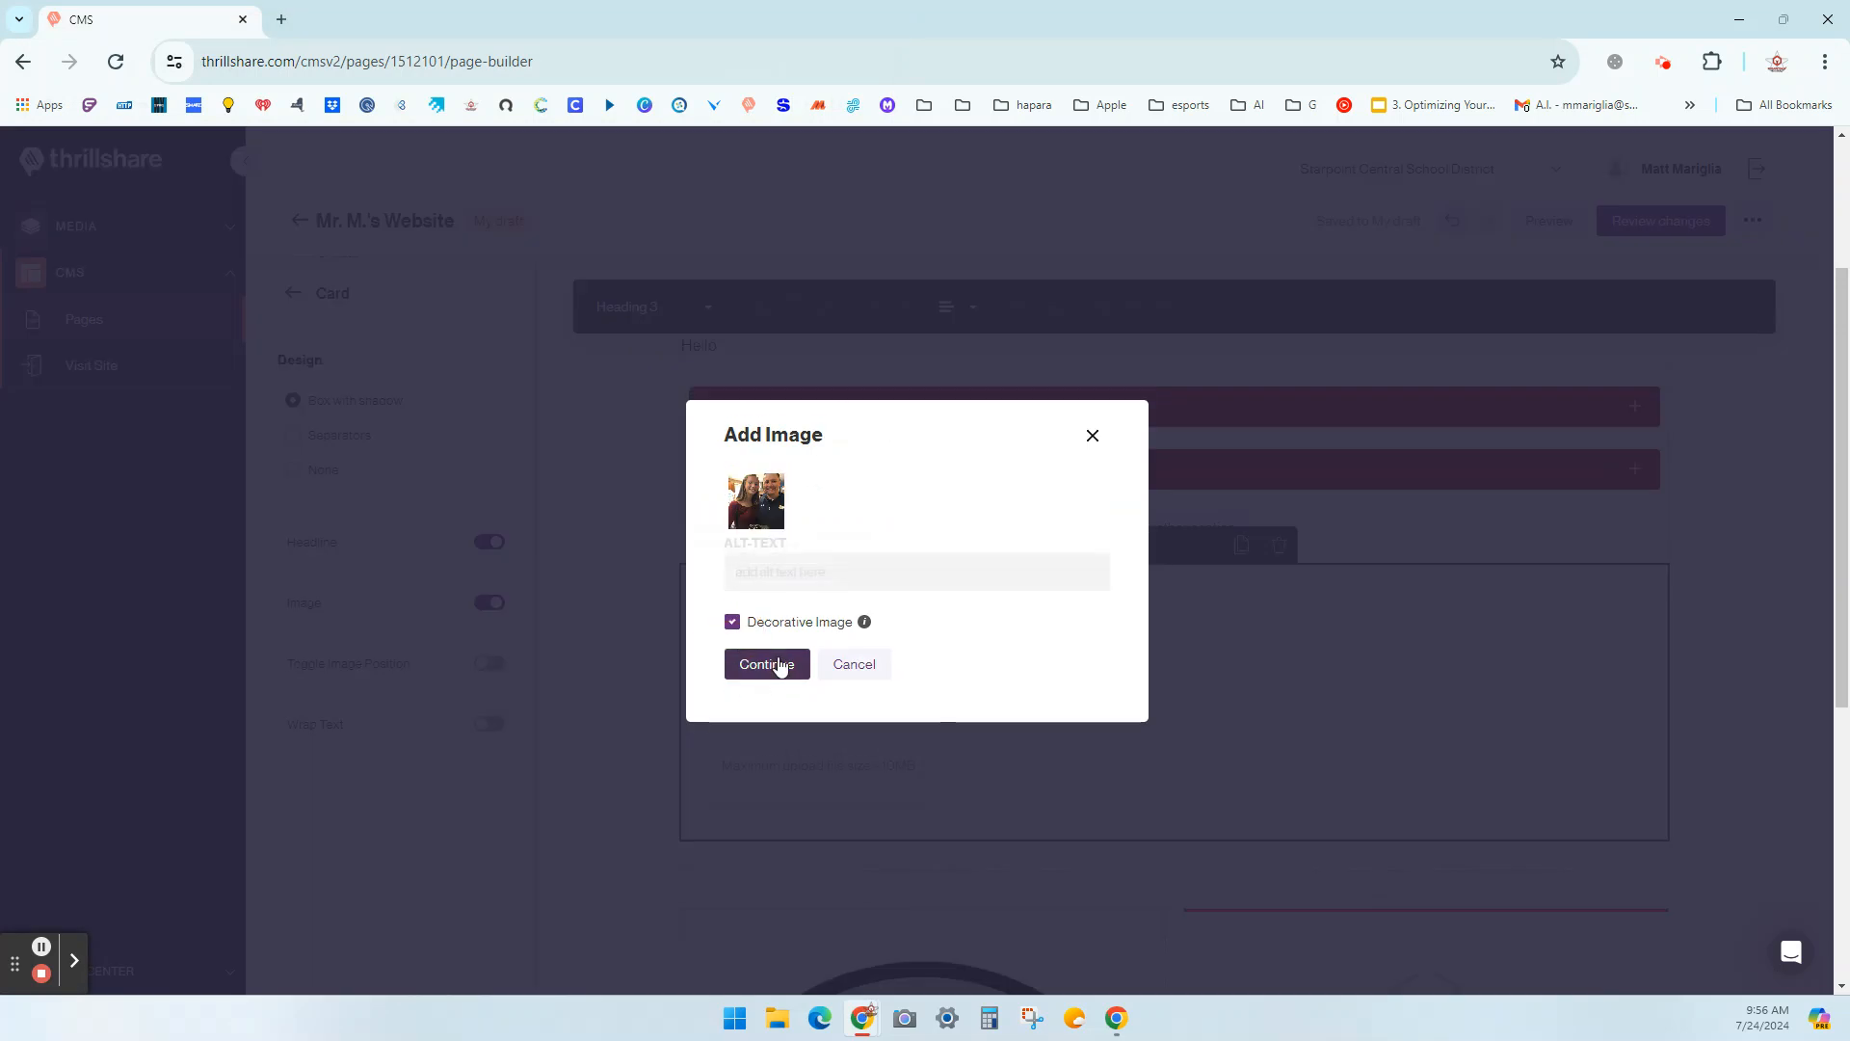
click(768, 665)
click(1023, 650)
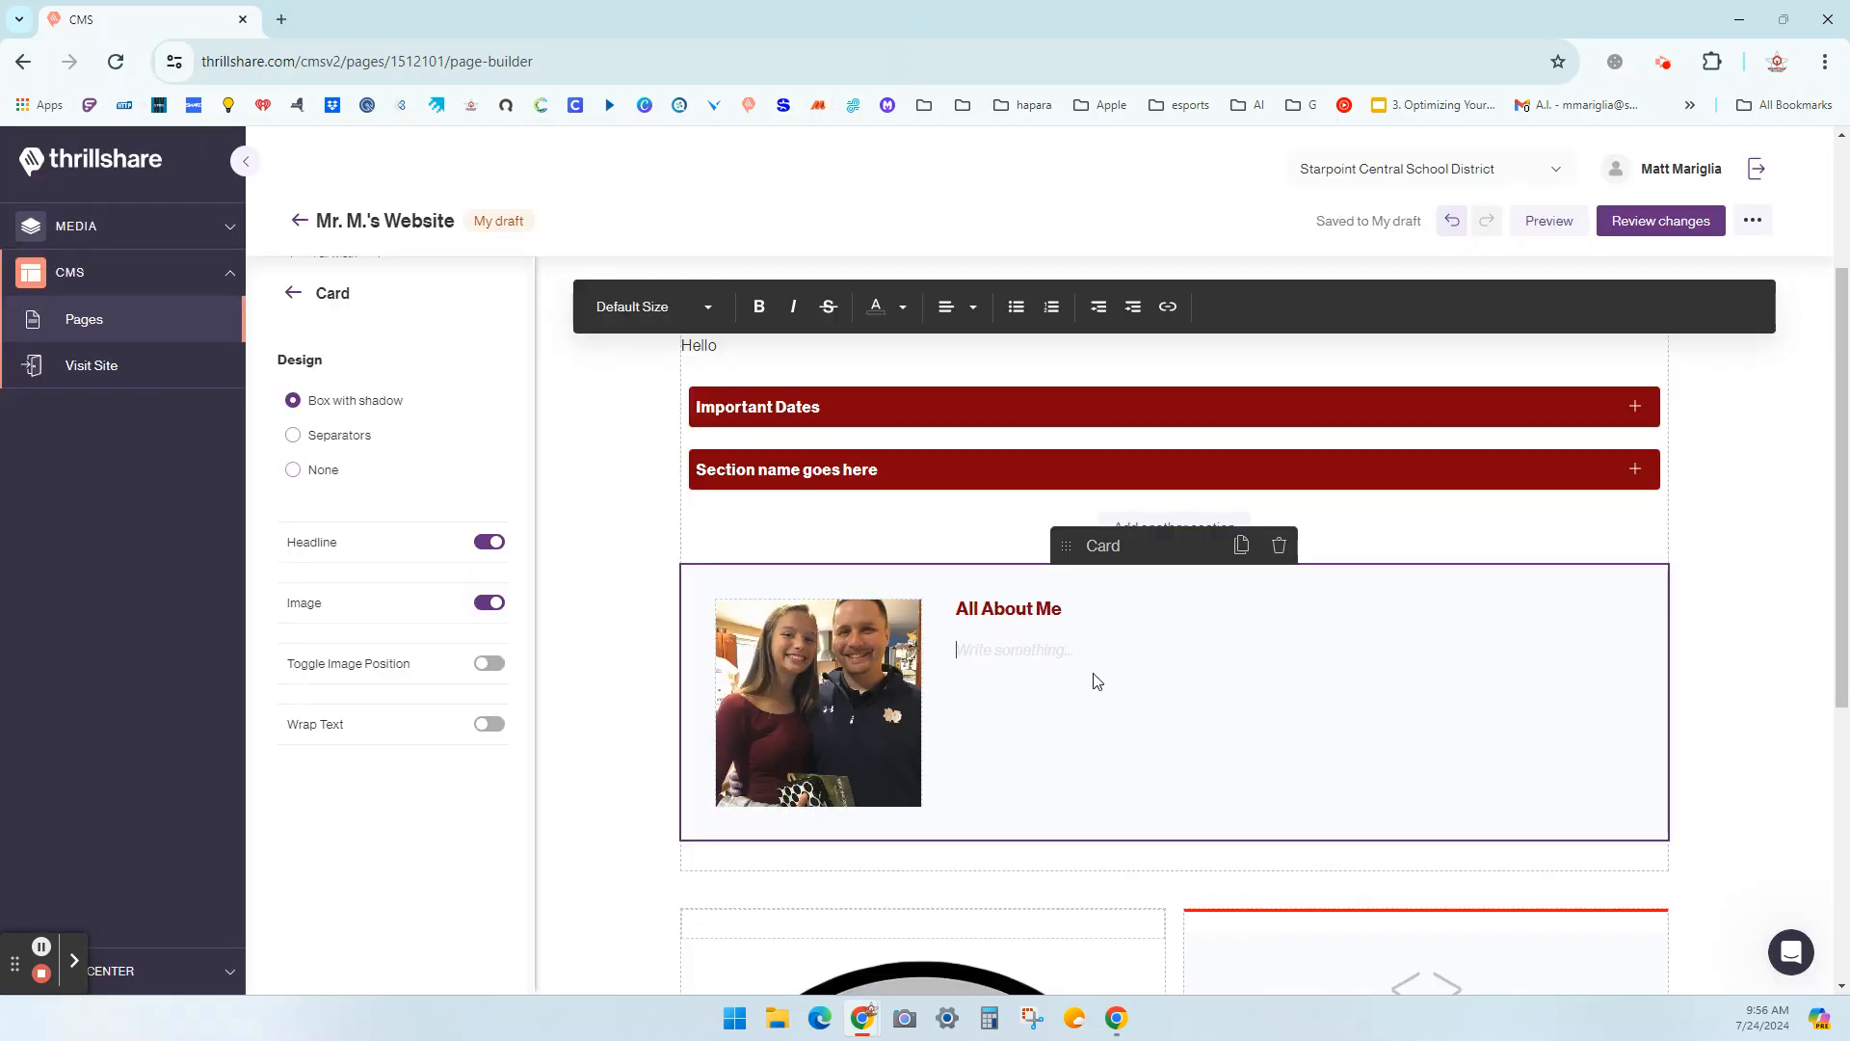
Try the Separators design on the card, set its design to None and return to the list of page elements.
click(293, 437)
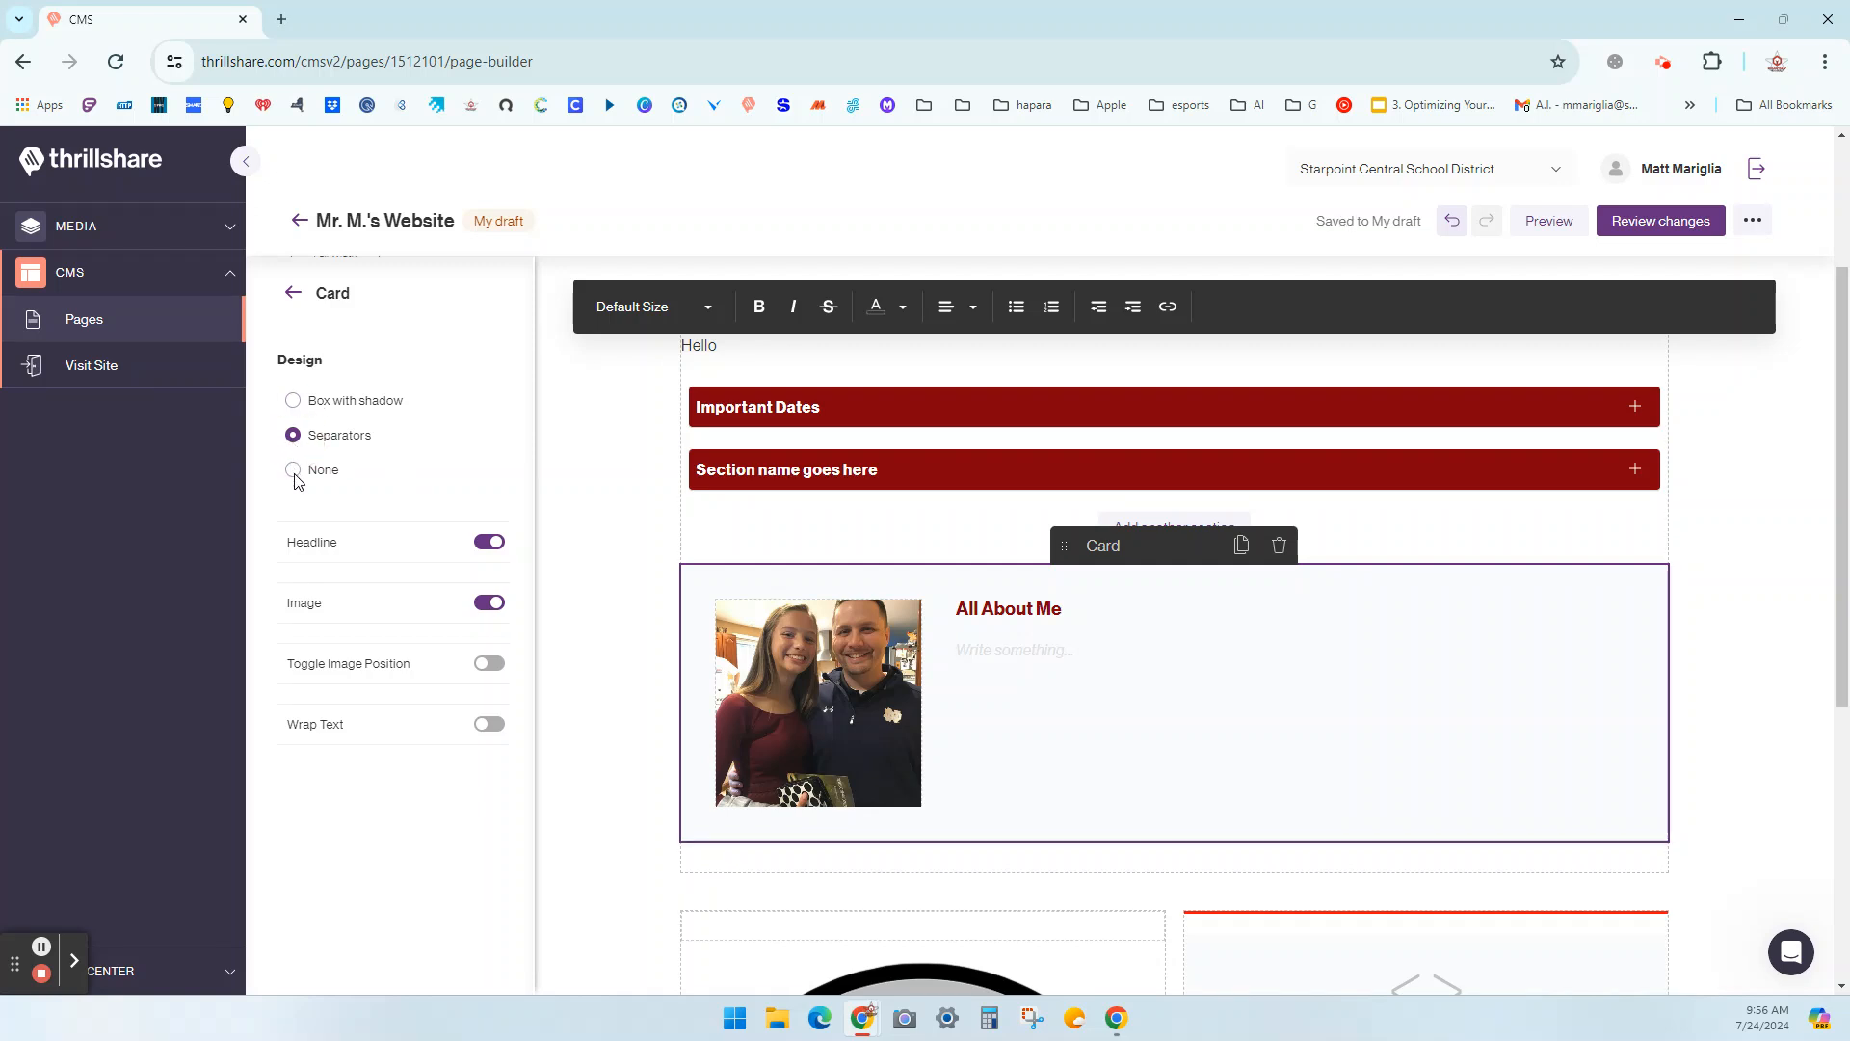
click(294, 471)
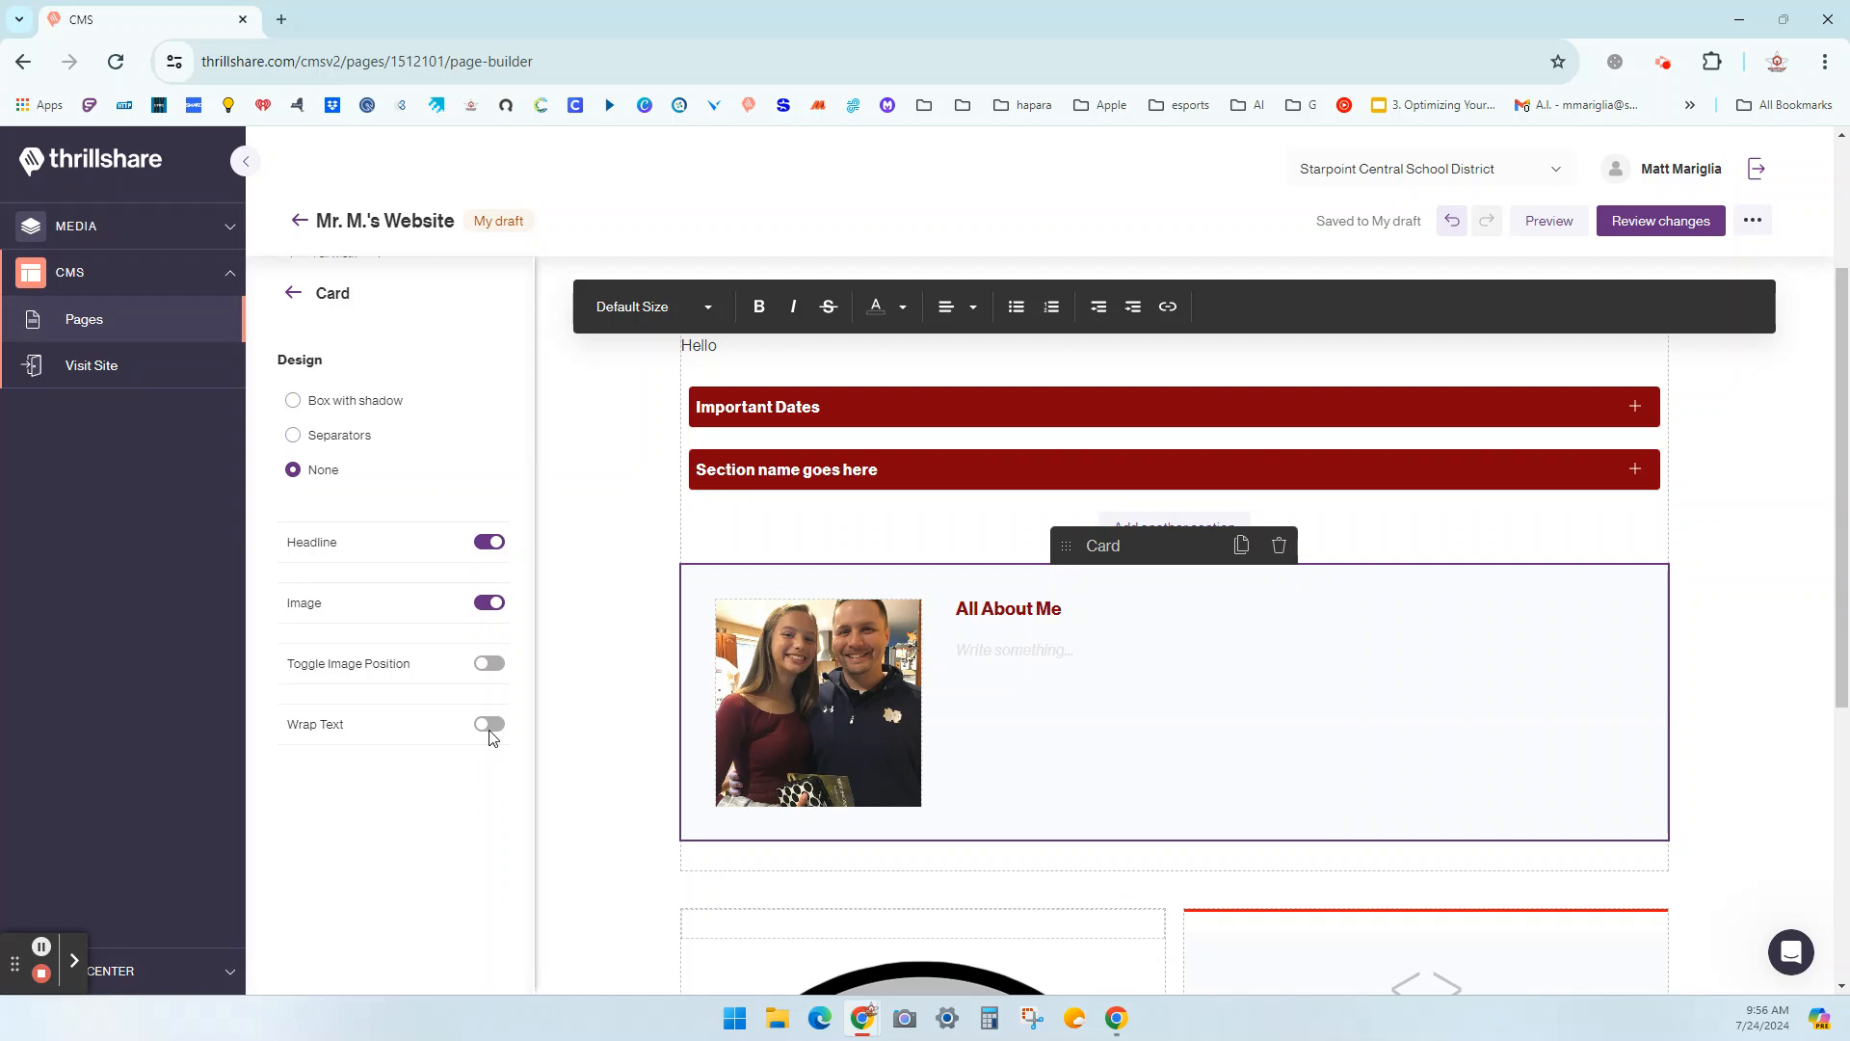
click(294, 295)
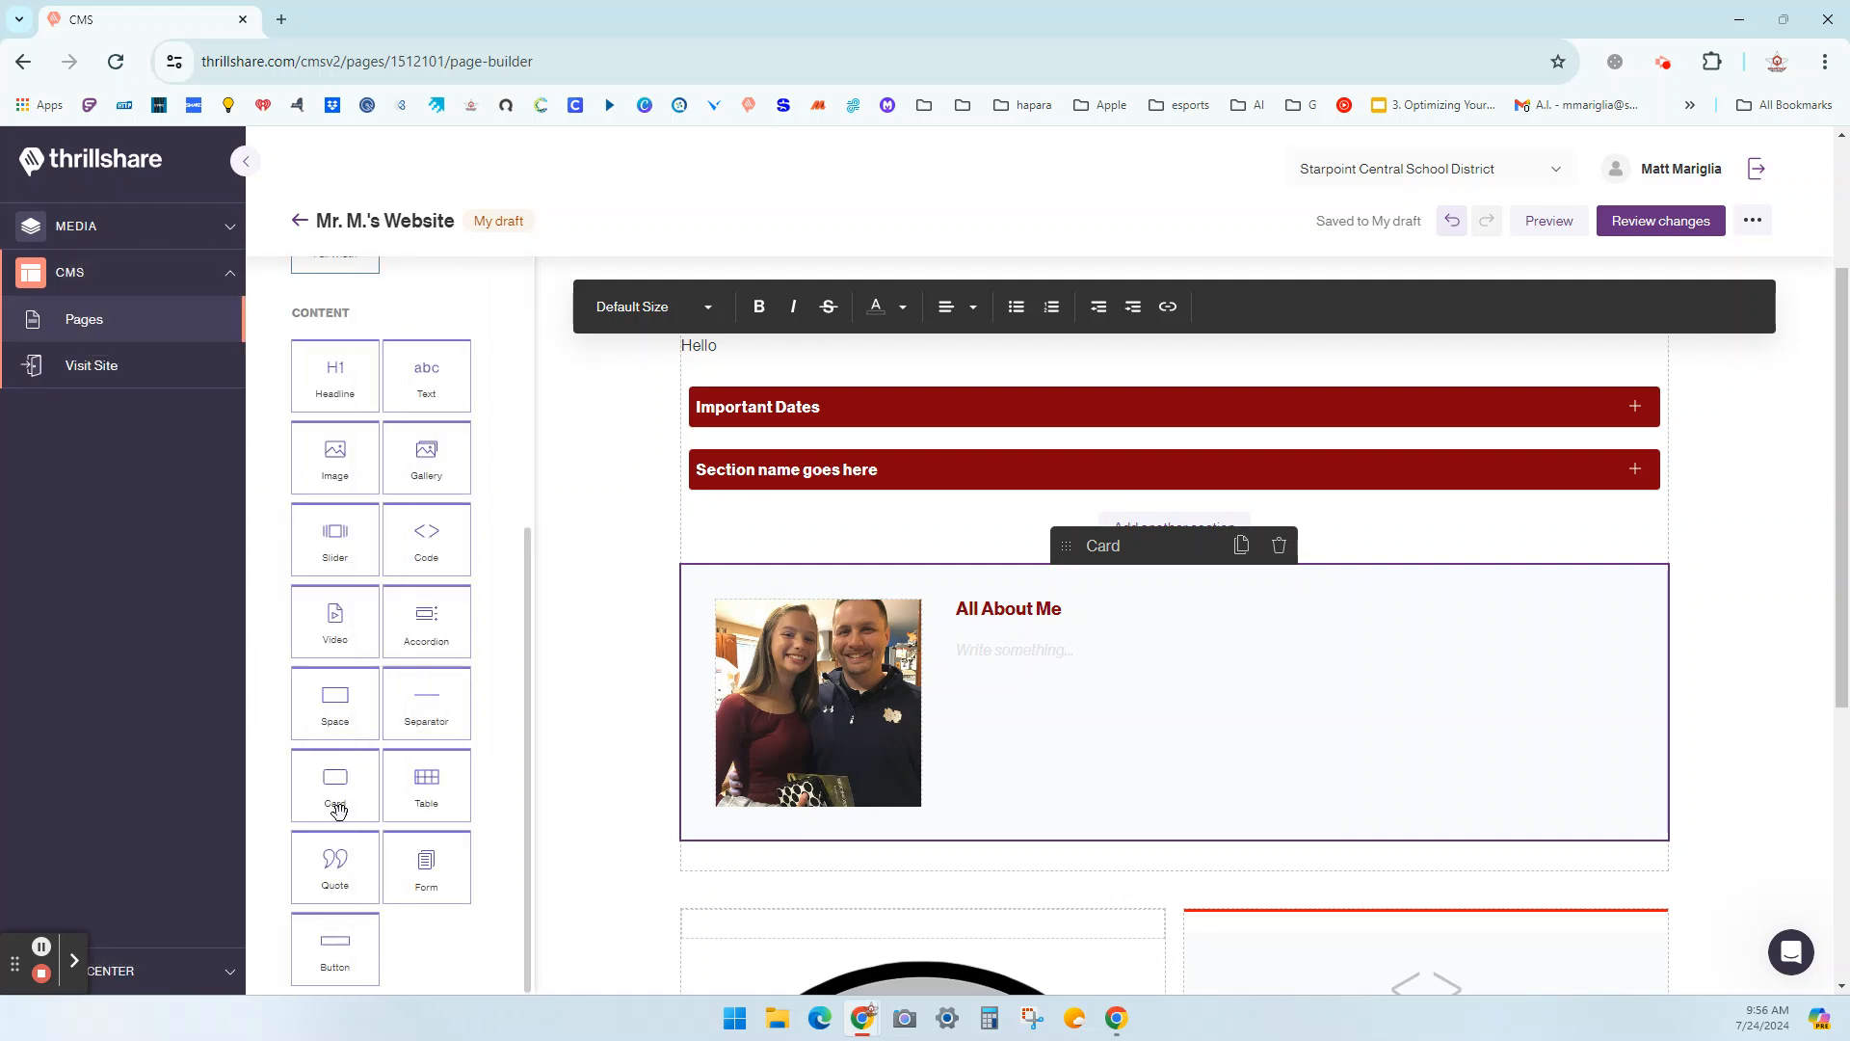
Place a table element below the All About Me card and add one row and one column to it.
drag(438, 789, 883, 865)
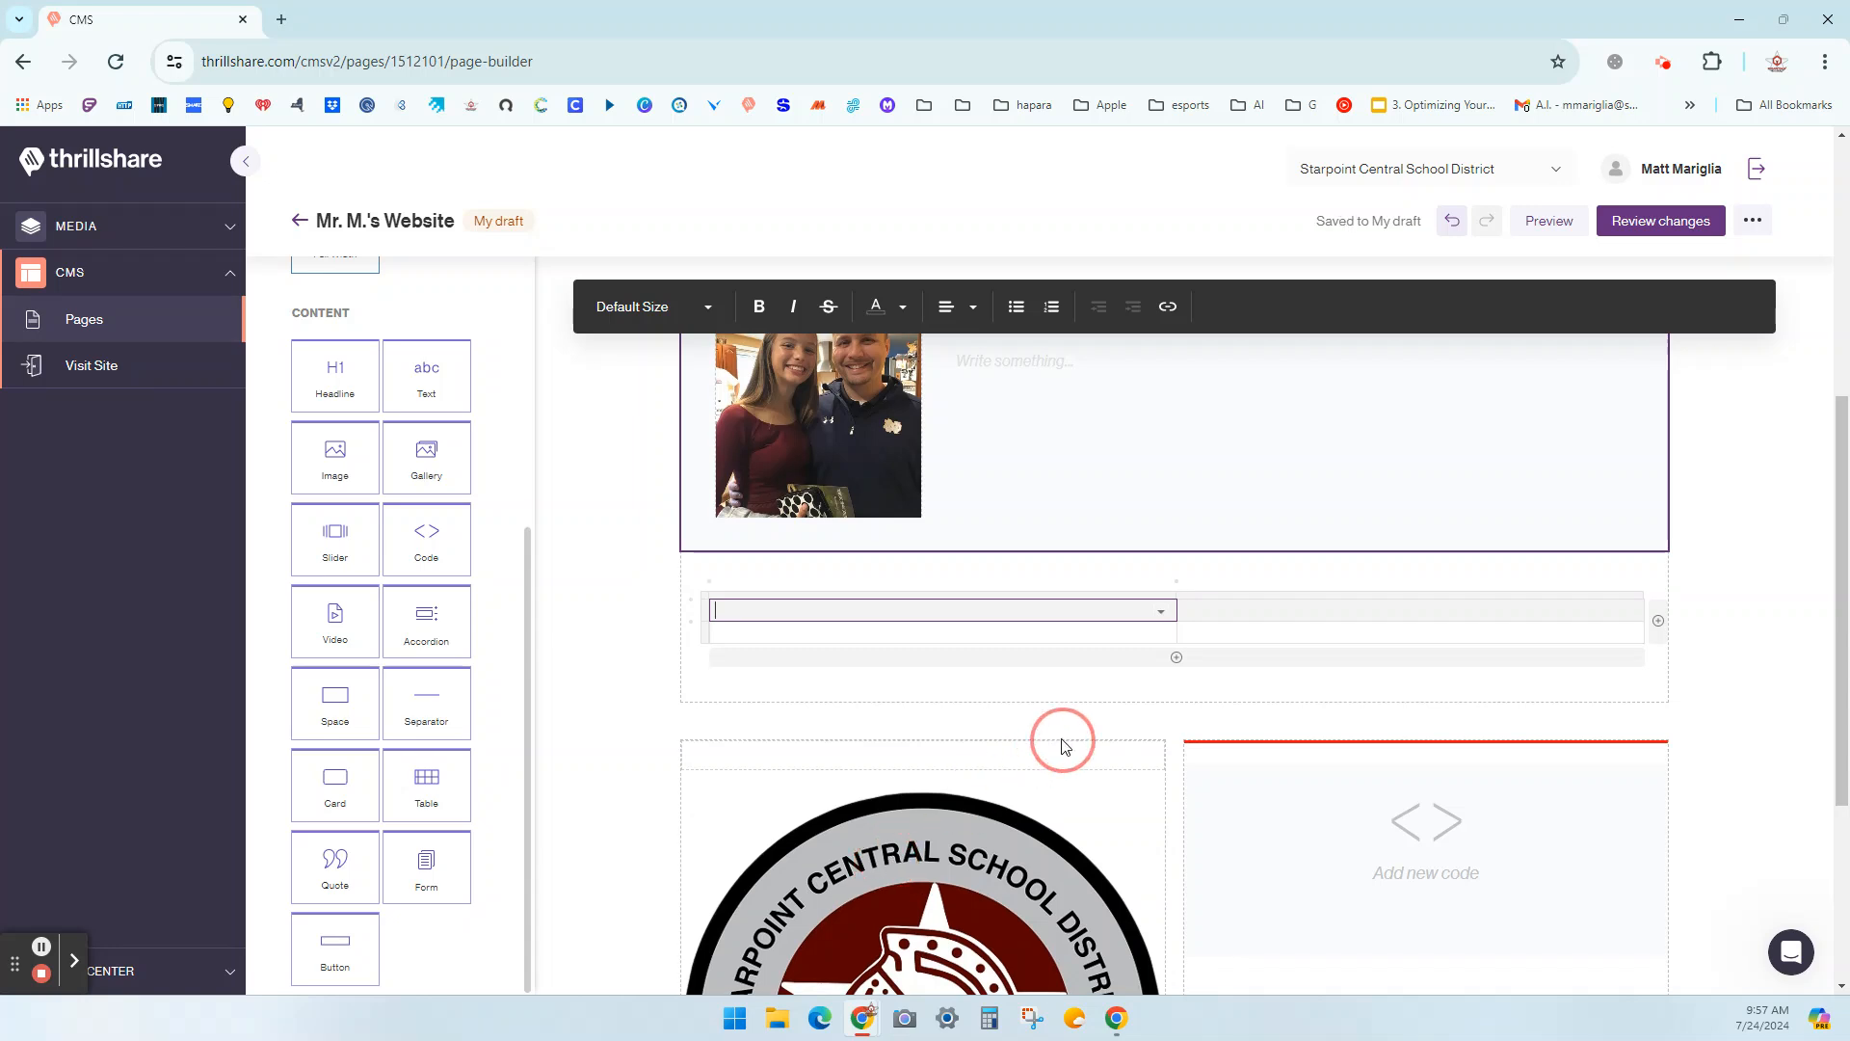
click(1176, 658)
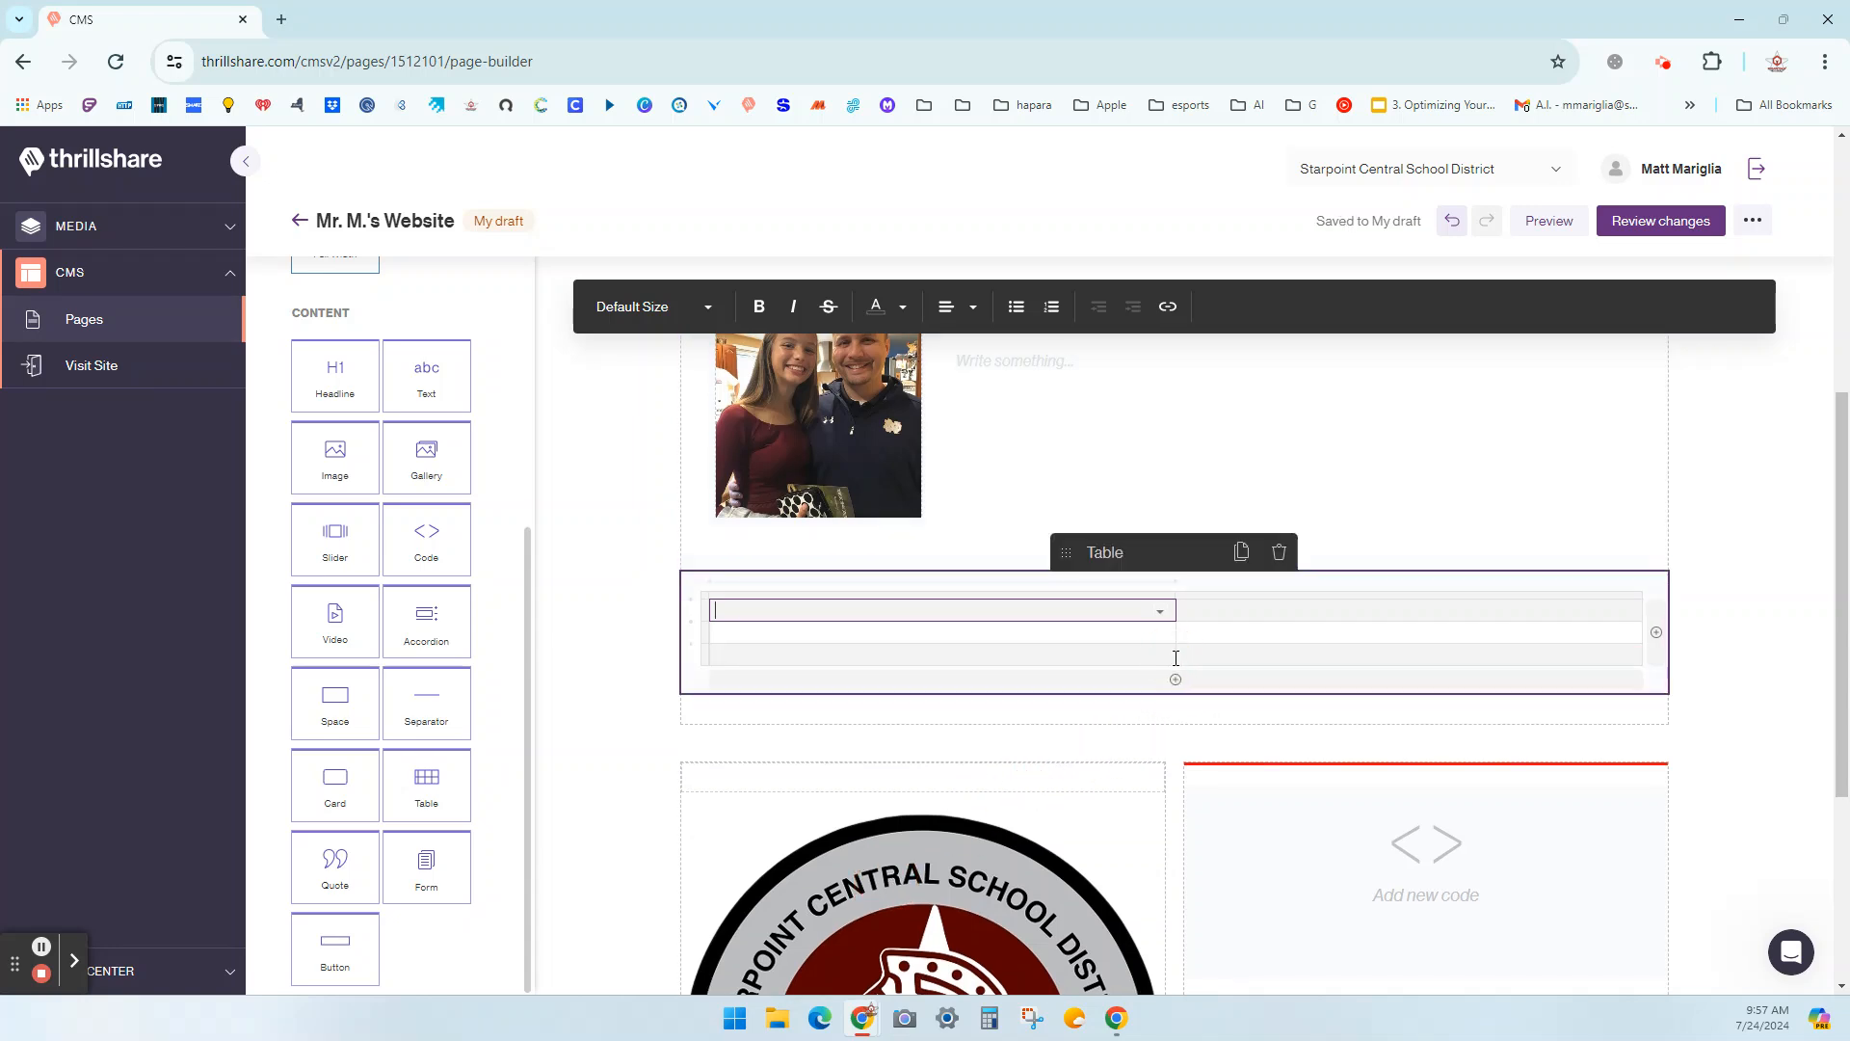
click(1655, 644)
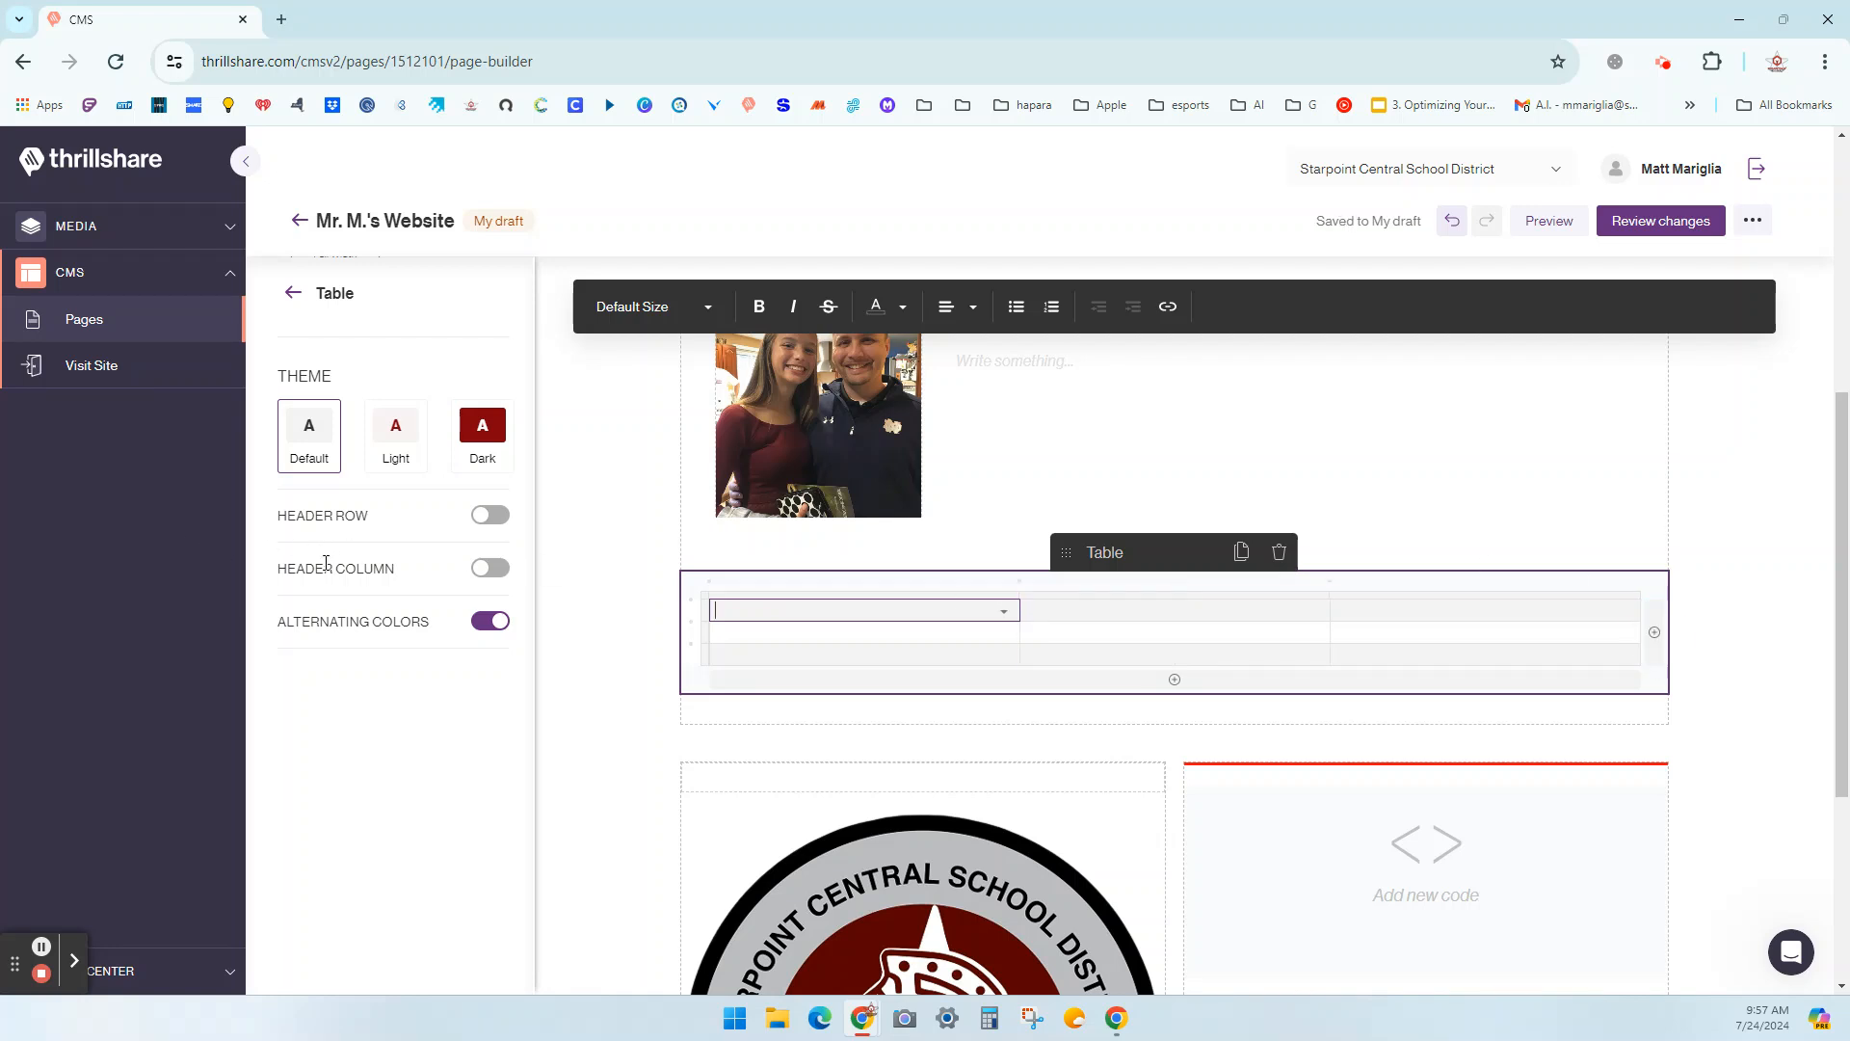
Try the Dark and Light themes on the table, restore the Default theme and return to the list of page elements.
click(487, 431)
click(399, 433)
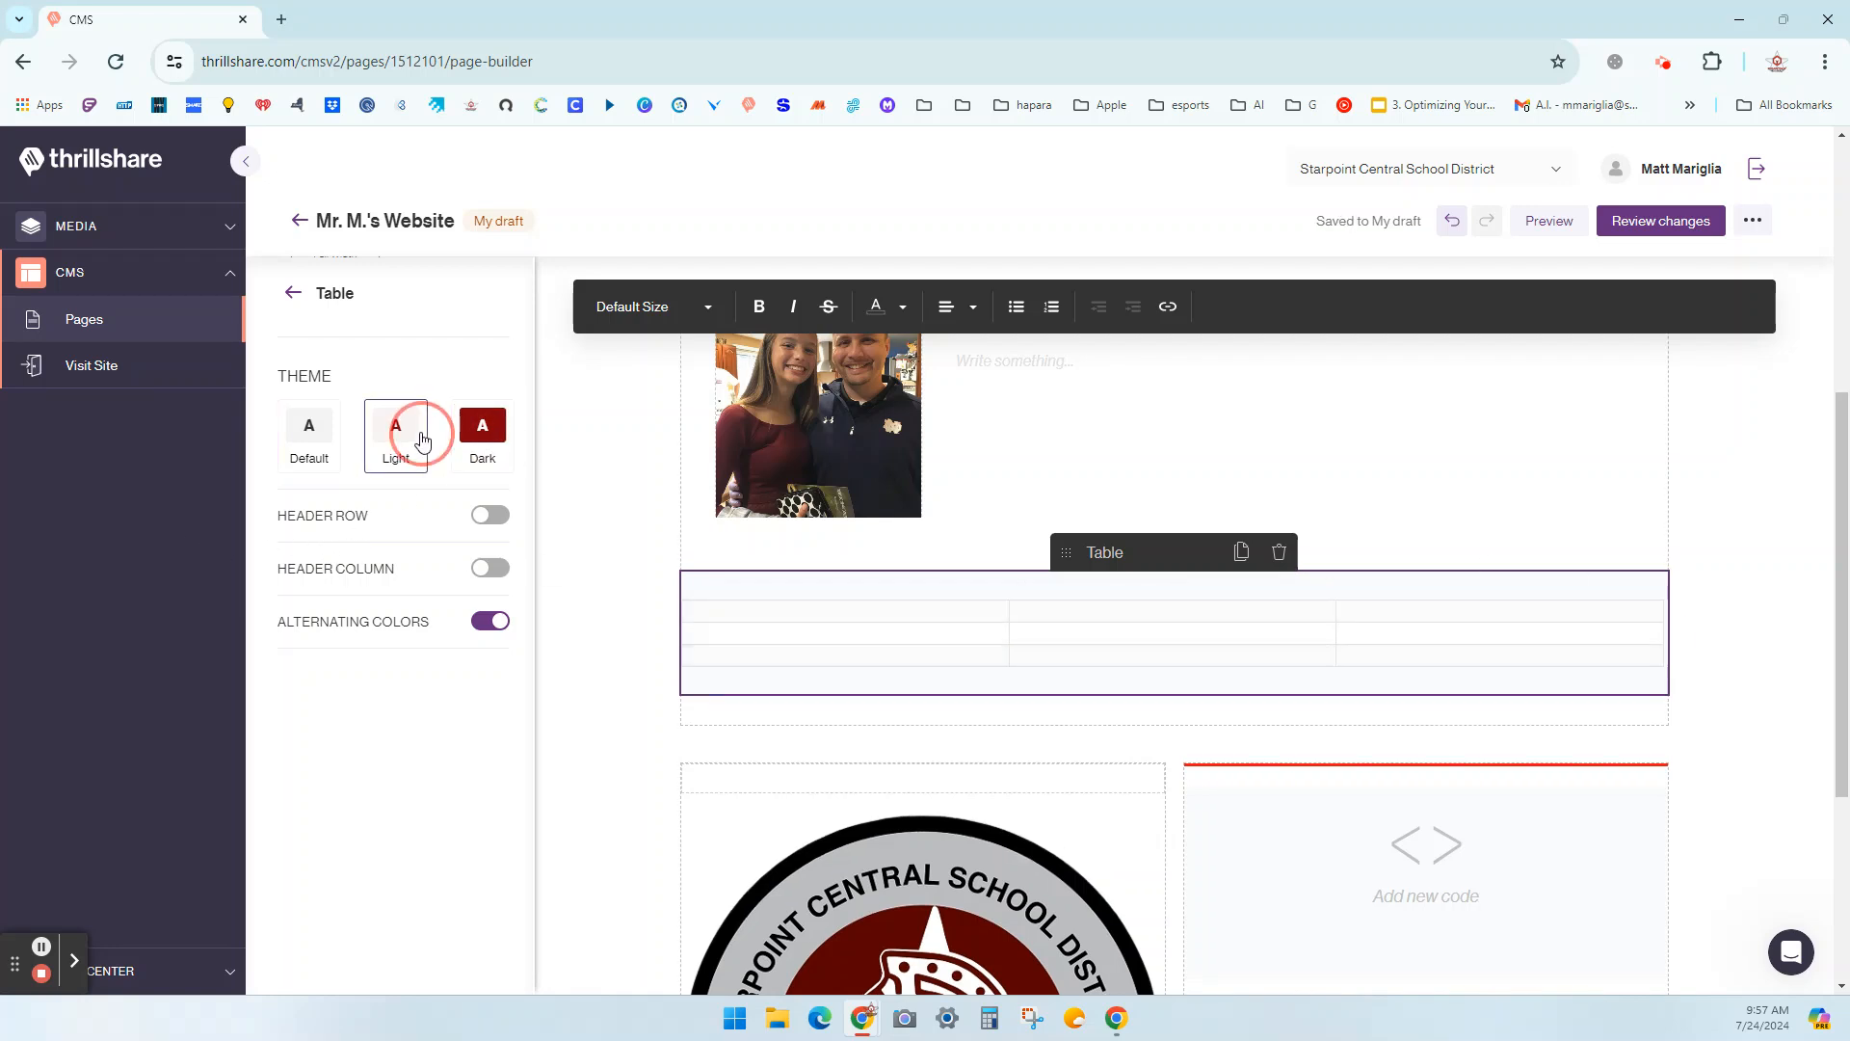
click(304, 442)
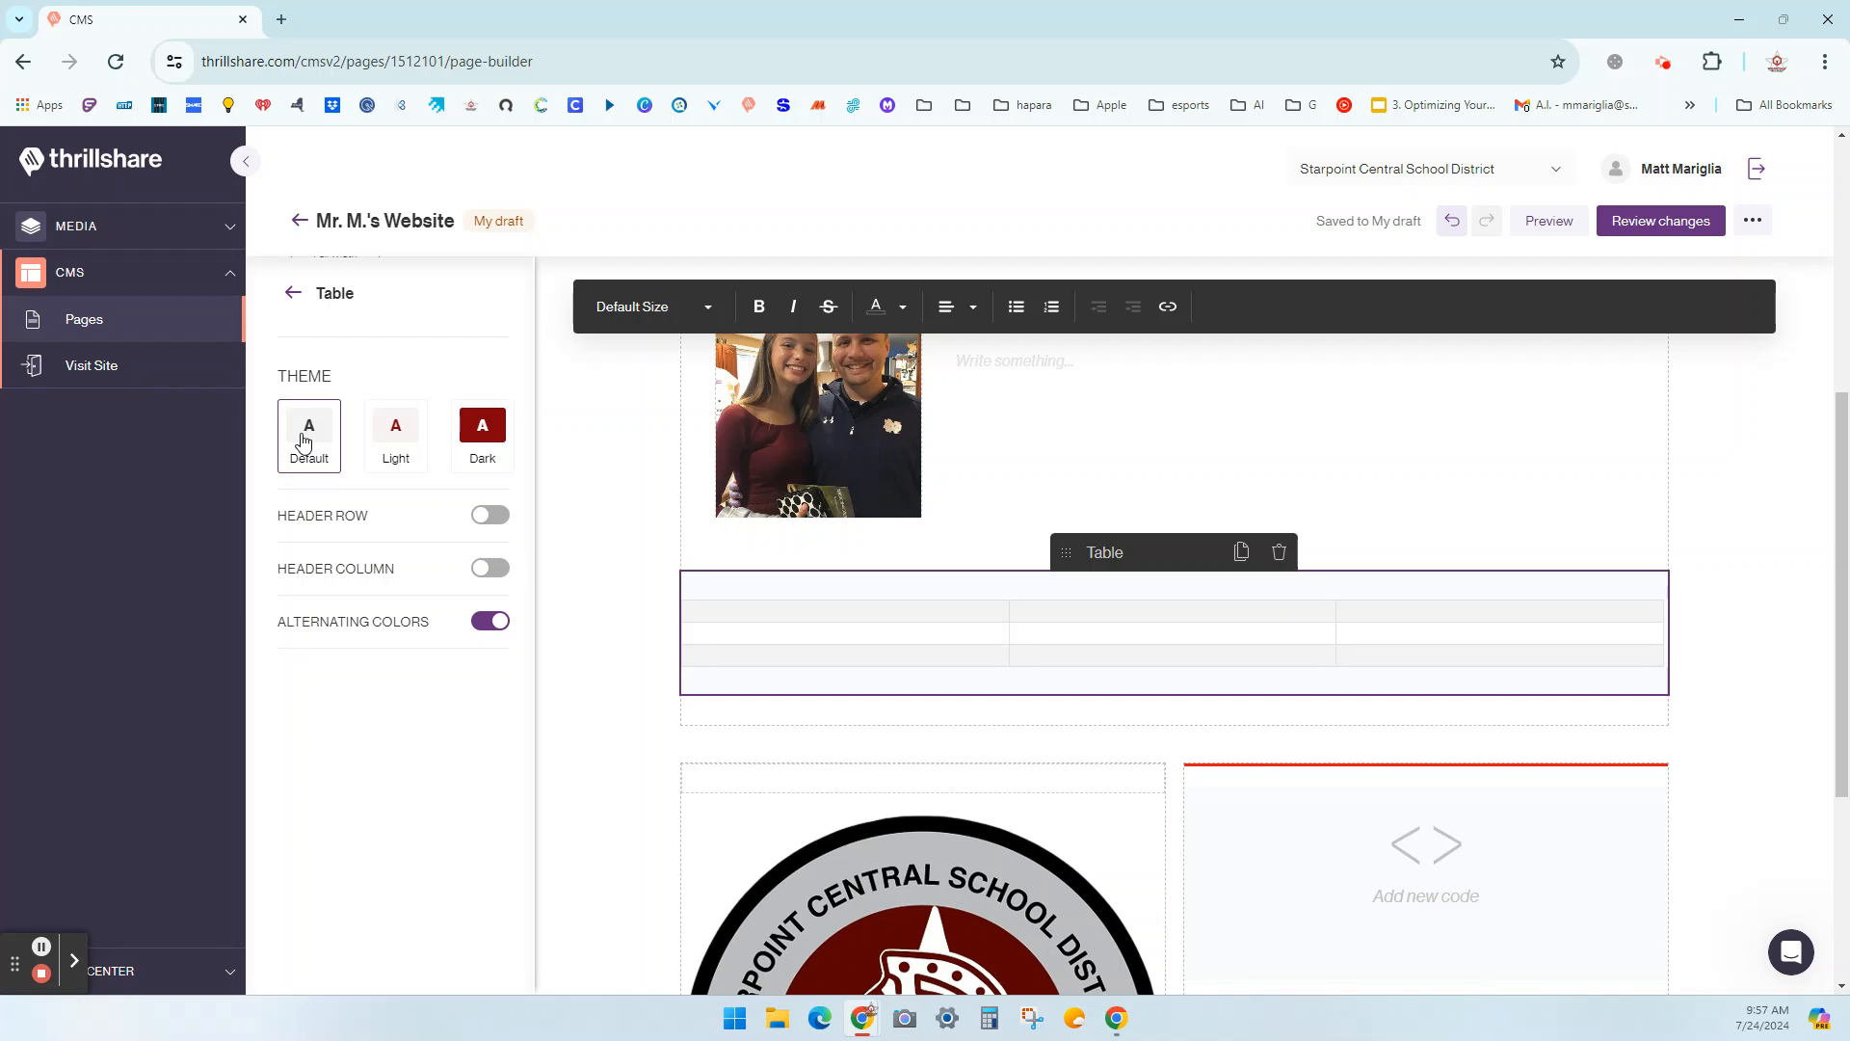
click(294, 295)
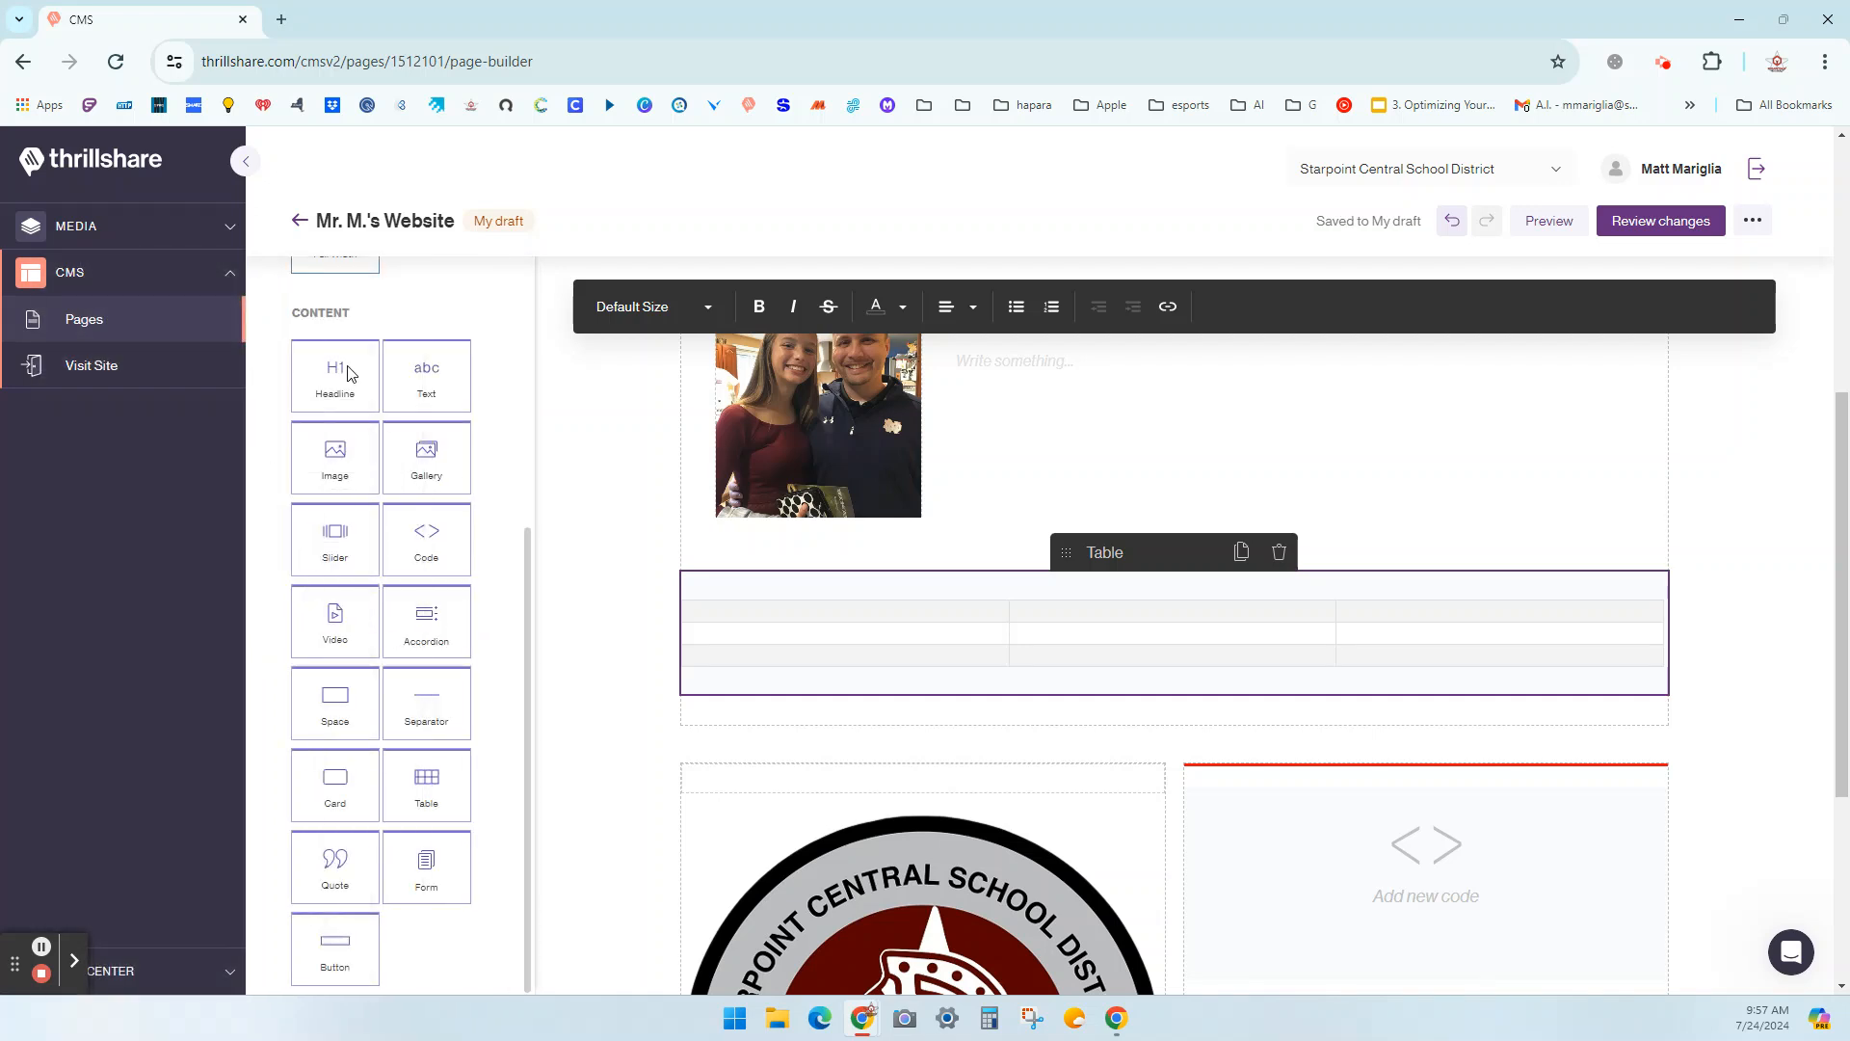
Place a quote element above the district logo and enter "I'm here now!" as the quote with Unknown as the author.
scroll(363, 649, down, 2)
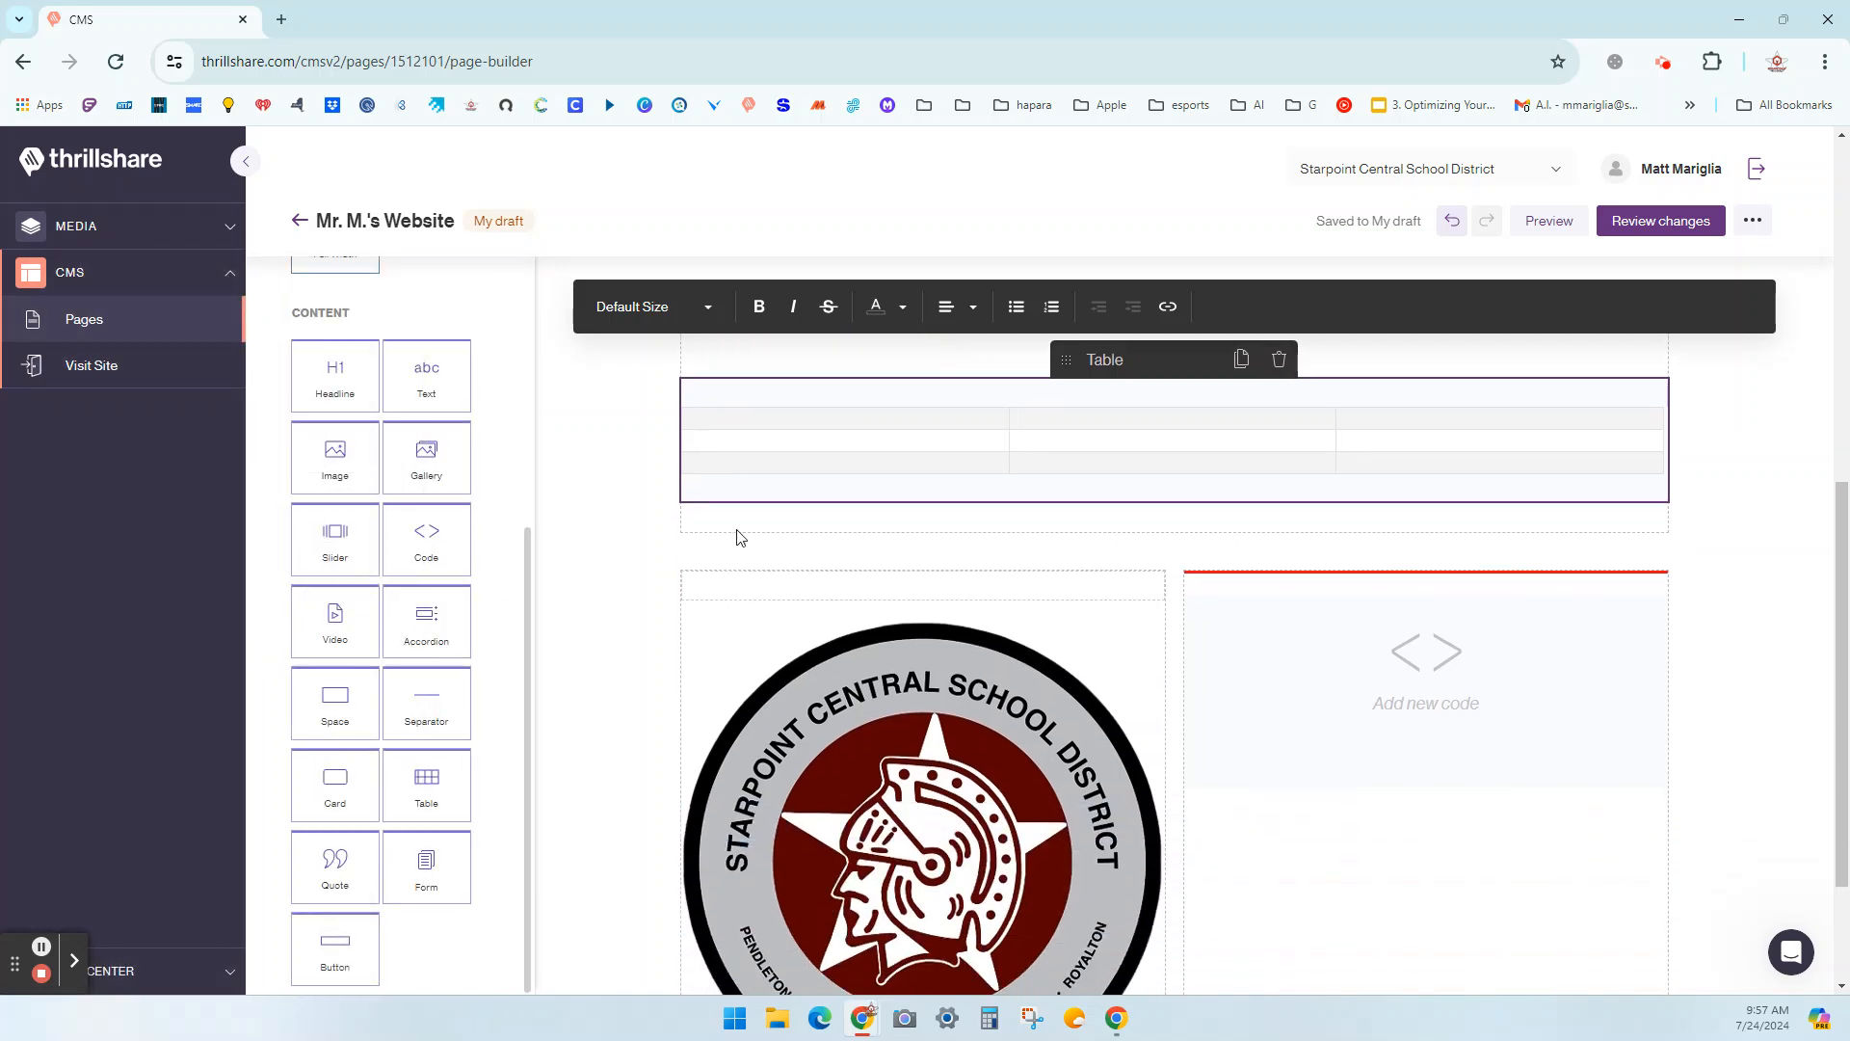
click(737, 535)
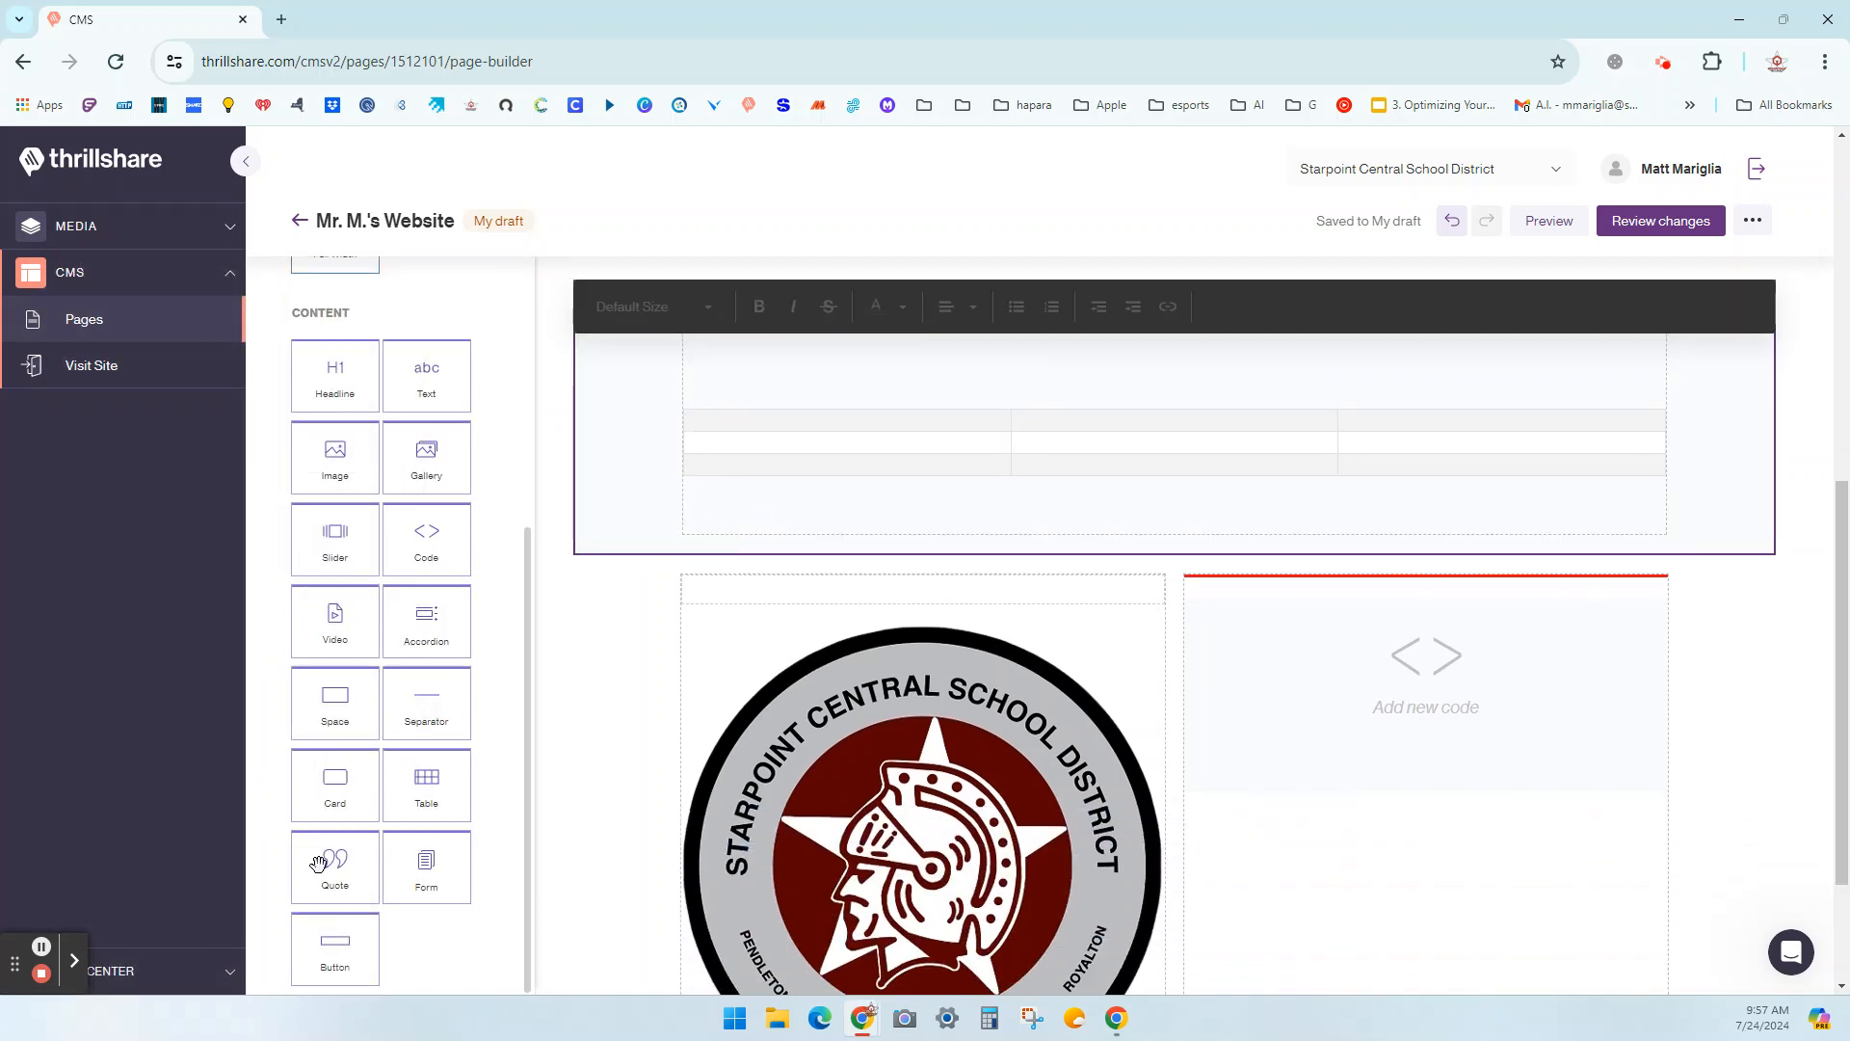
drag(318, 863, 751, 598)
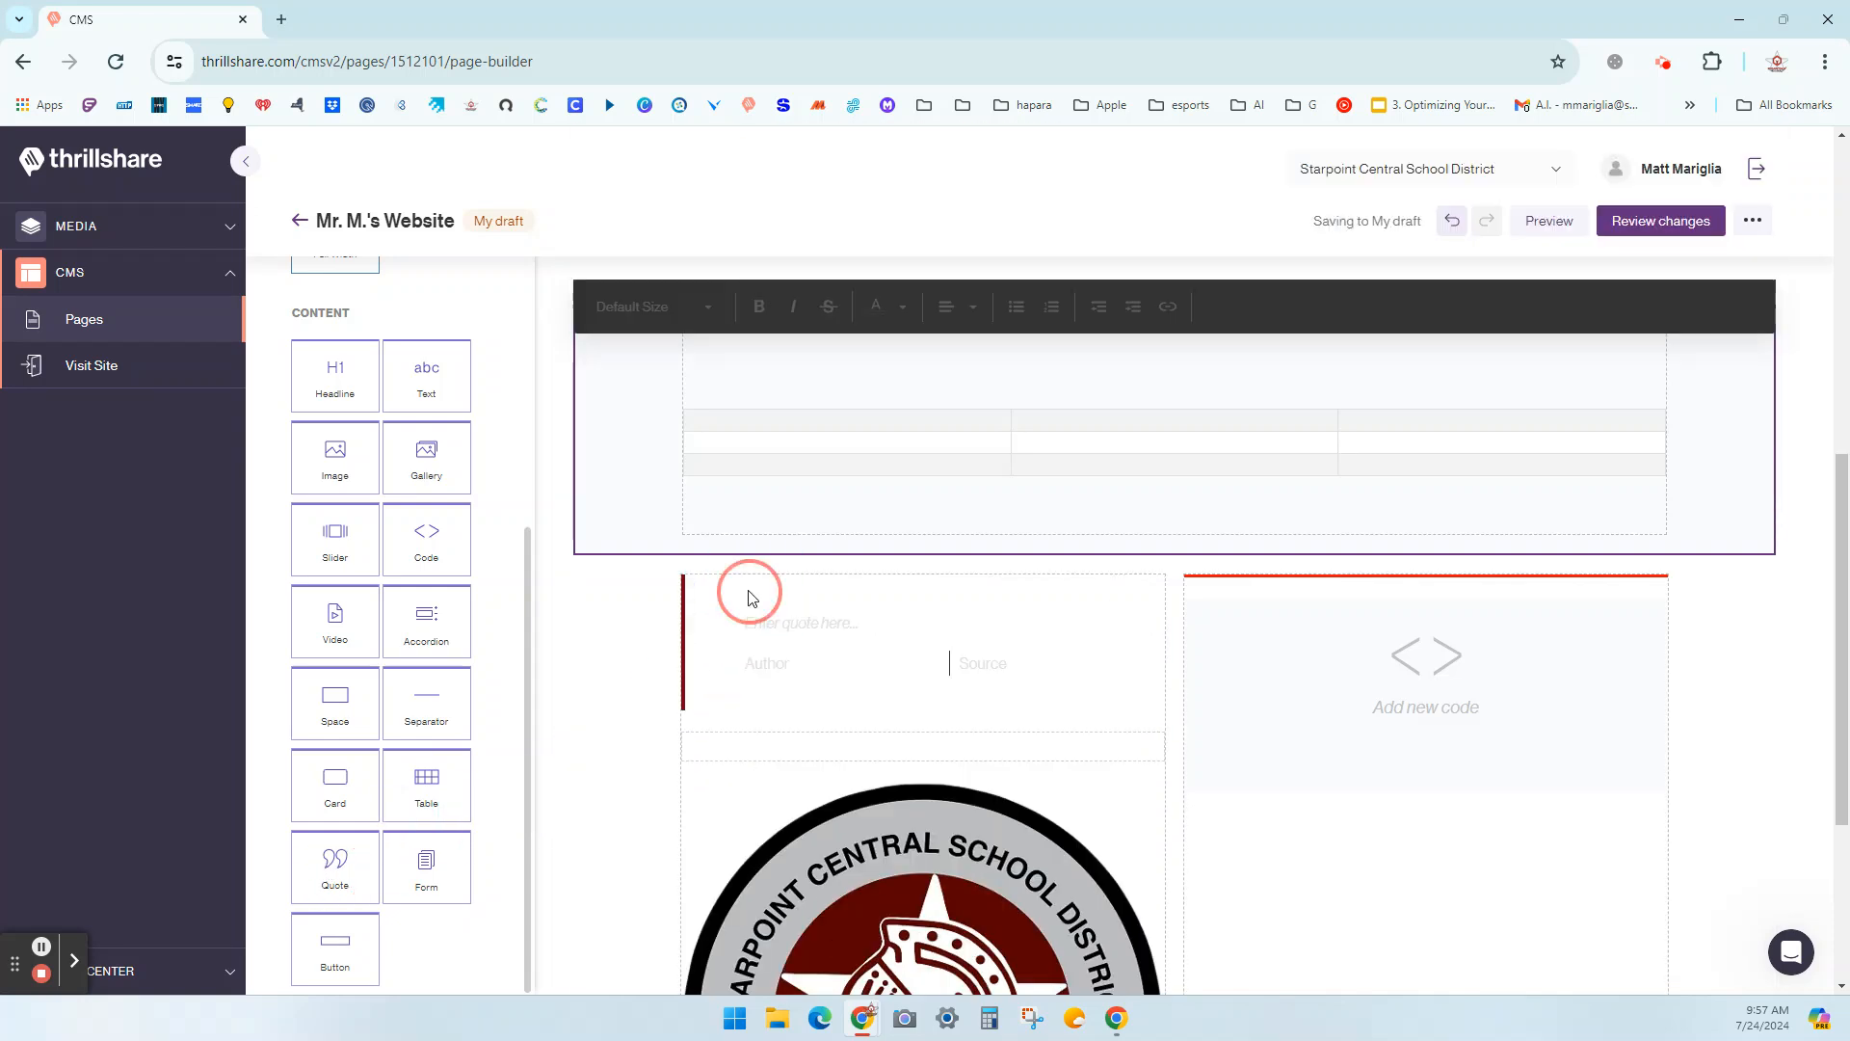
click(760, 624)
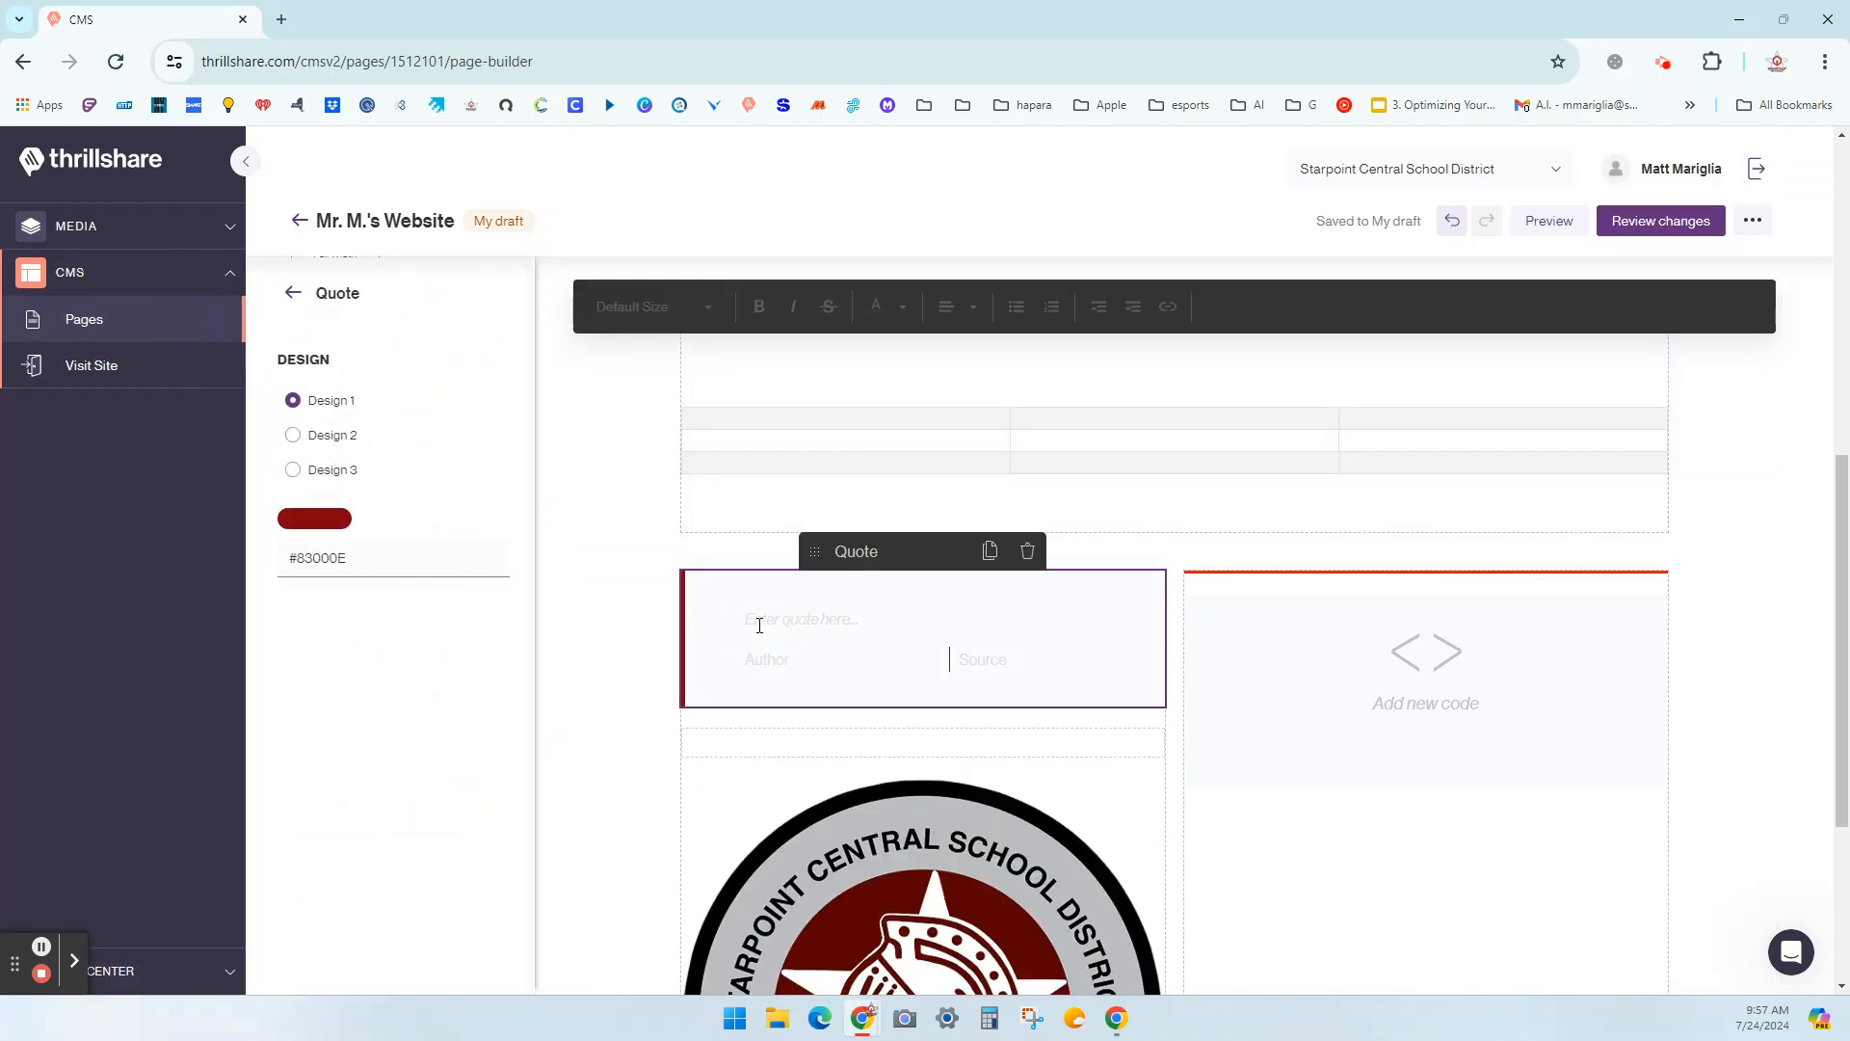
text(I'm here now!)
click(751, 668)
text(M)
Preview the page down to the quote and logo, close the preview and return to the list of page elements.
click(1549, 222)
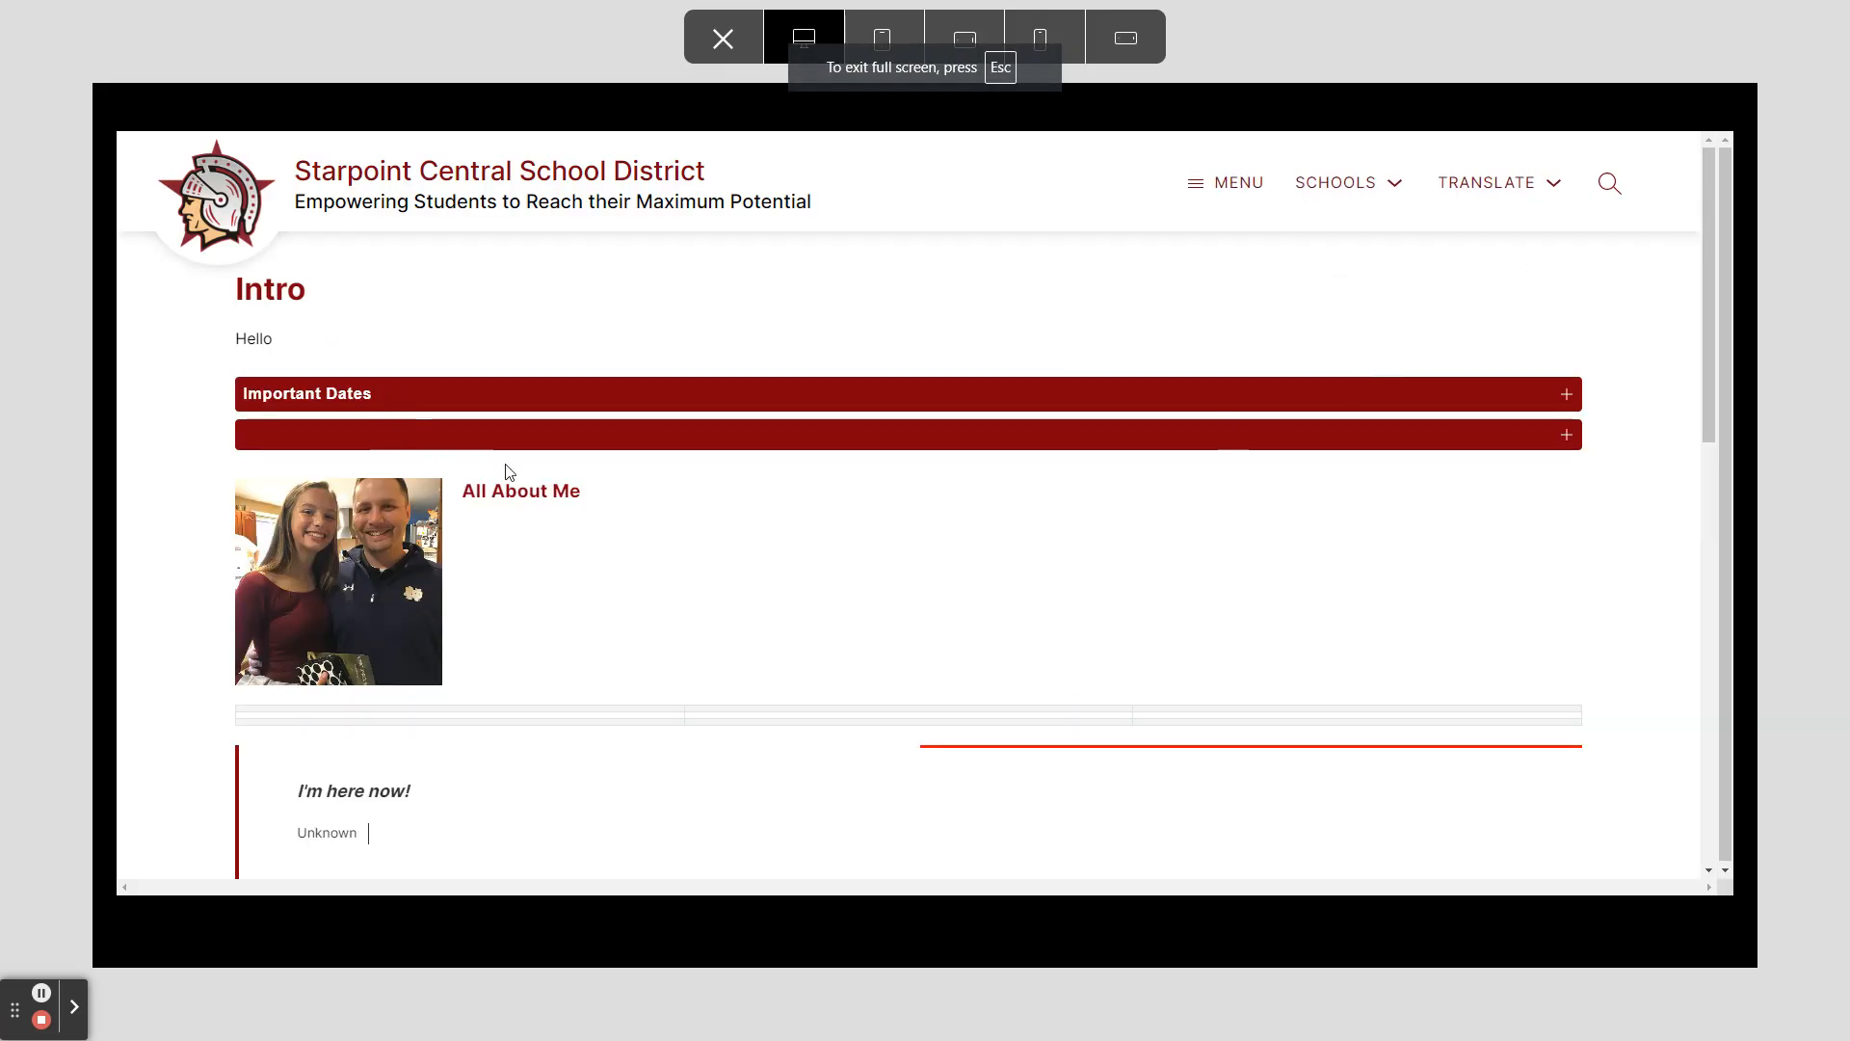
scroll(685, 500, down, 5)
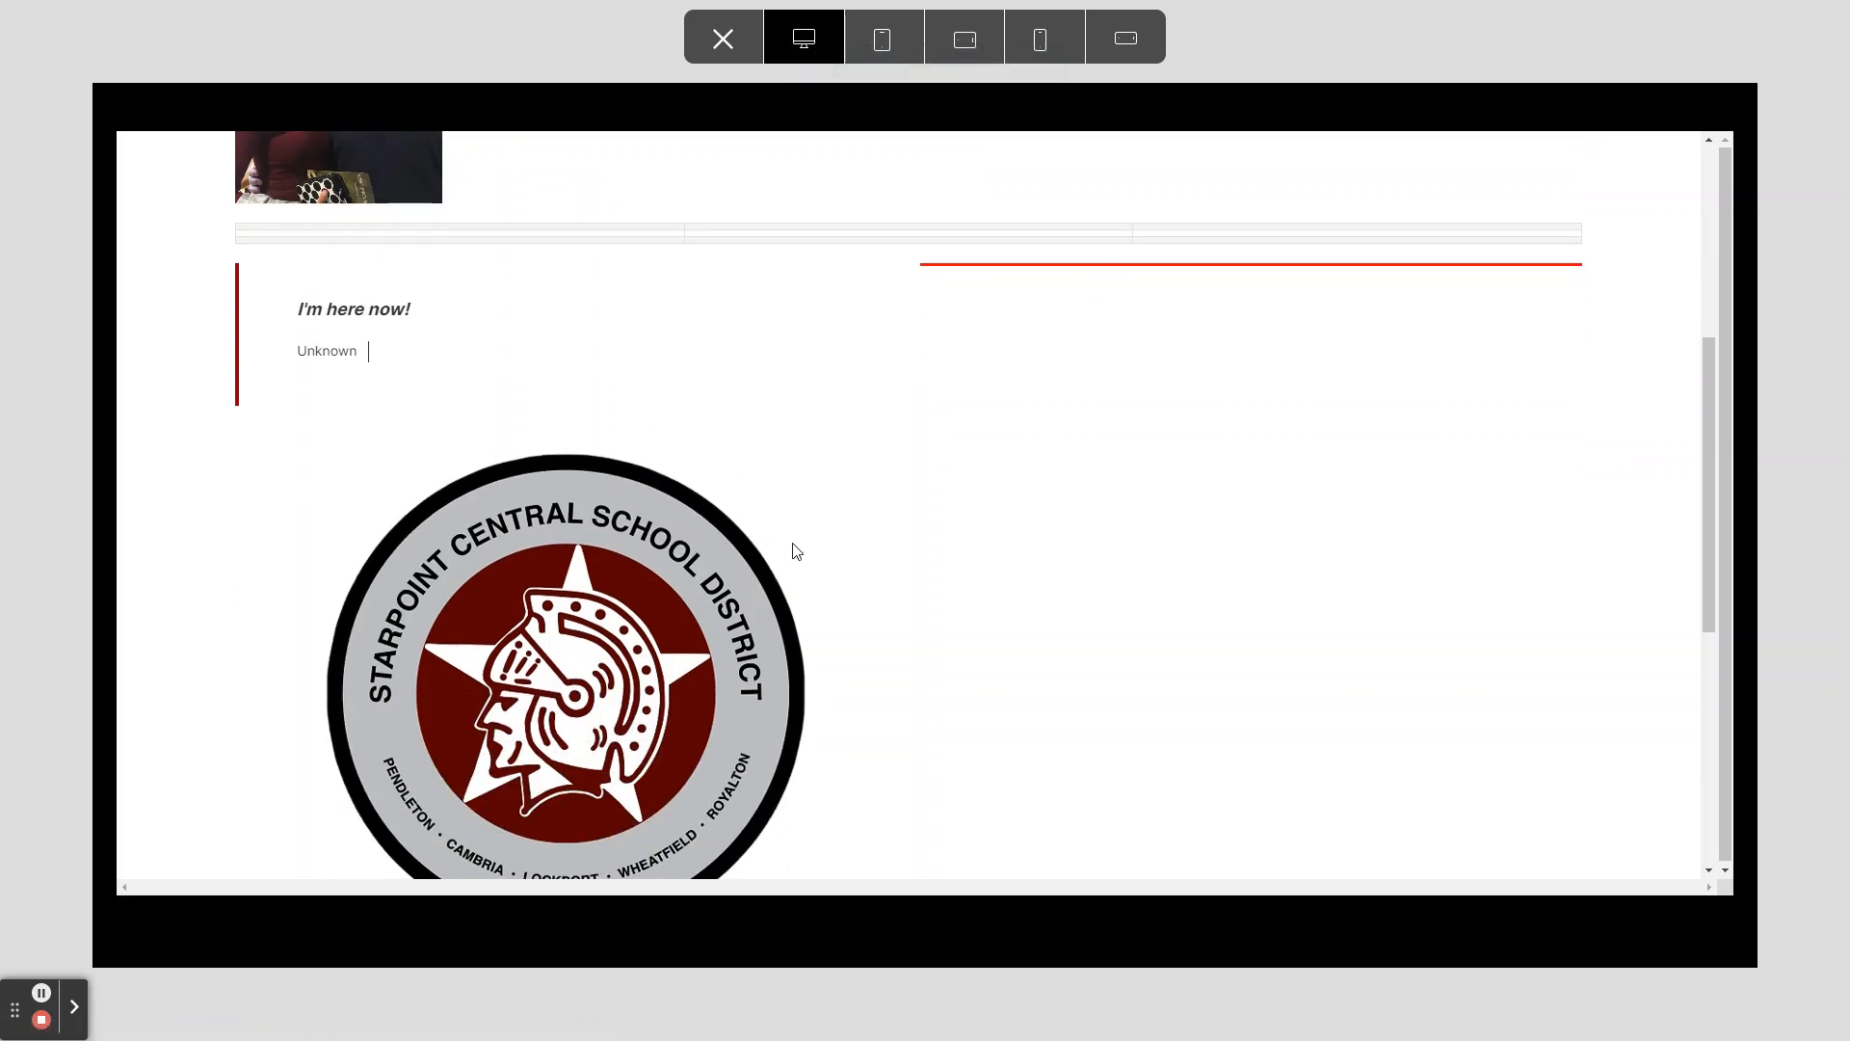
click(712, 38)
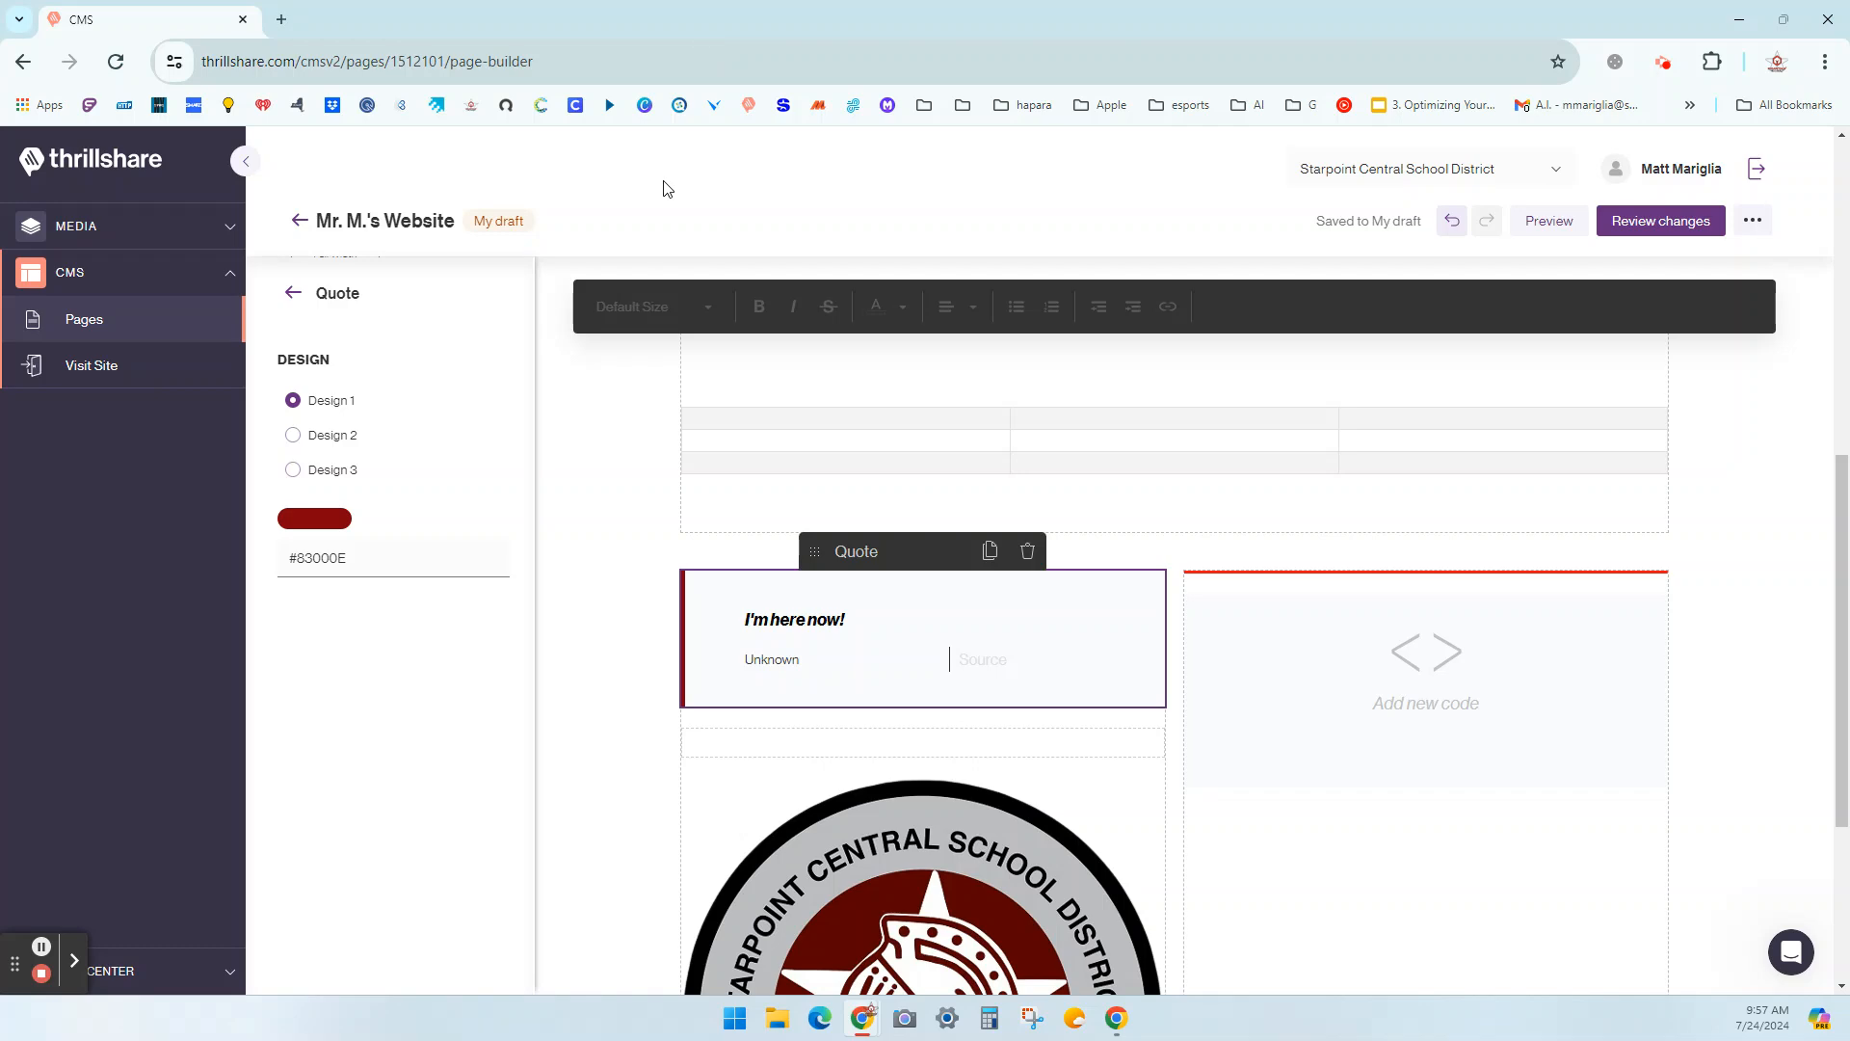
click(299, 293)
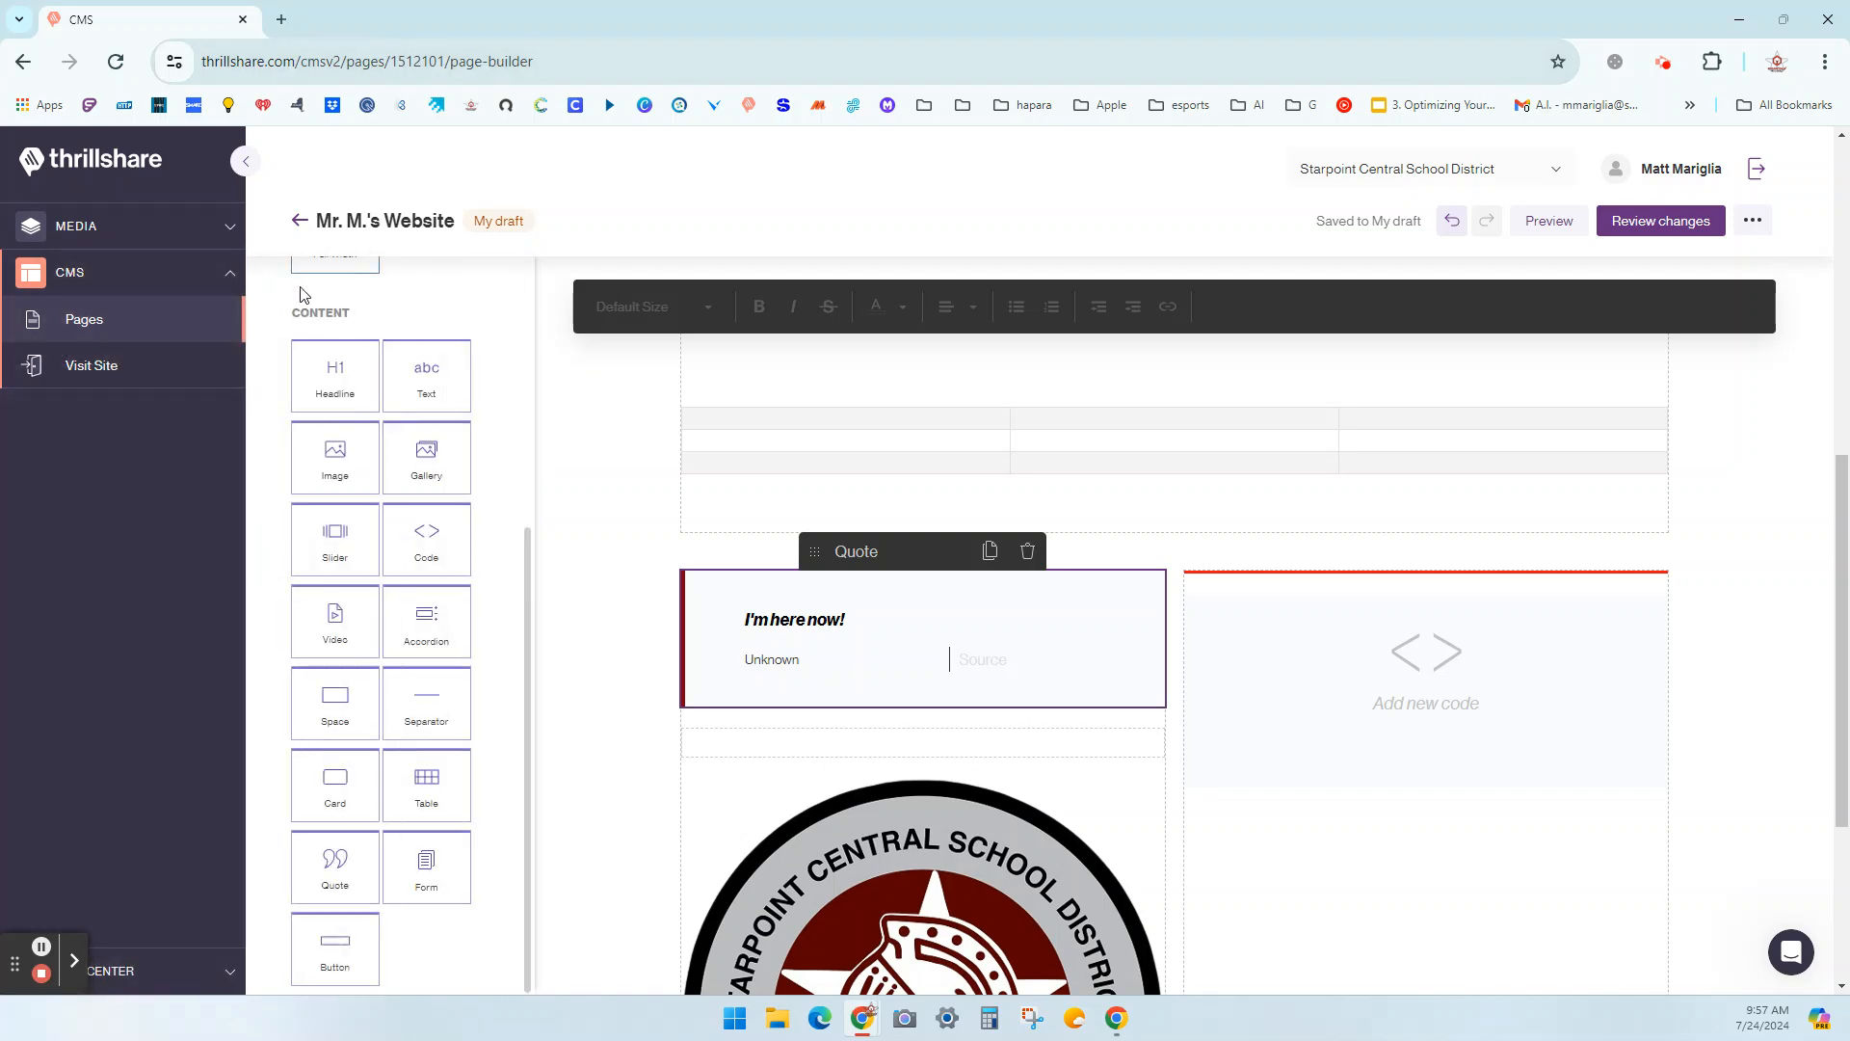
Try a form element above the table, check its list of available forms and delete the form block.
scroll(396, 652, down, 3)
scroll(537, 859, up, 3)
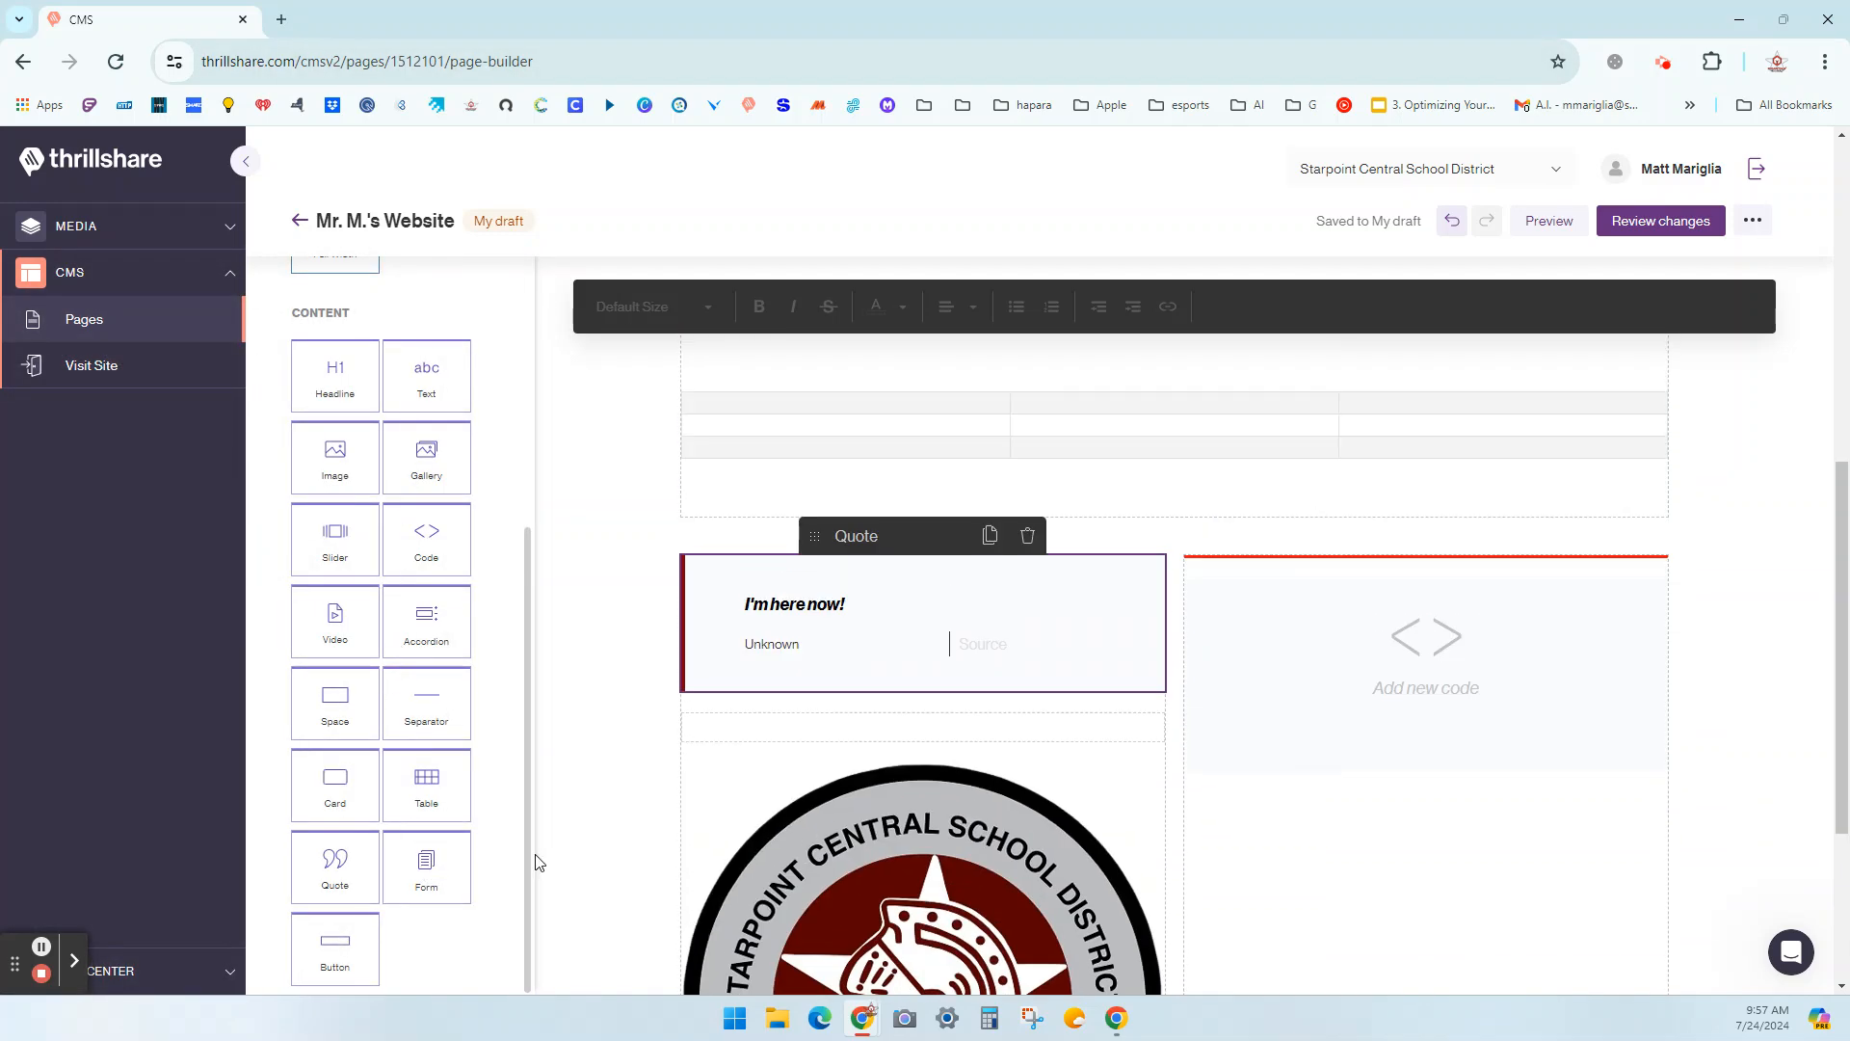
drag(446, 848, 894, 386)
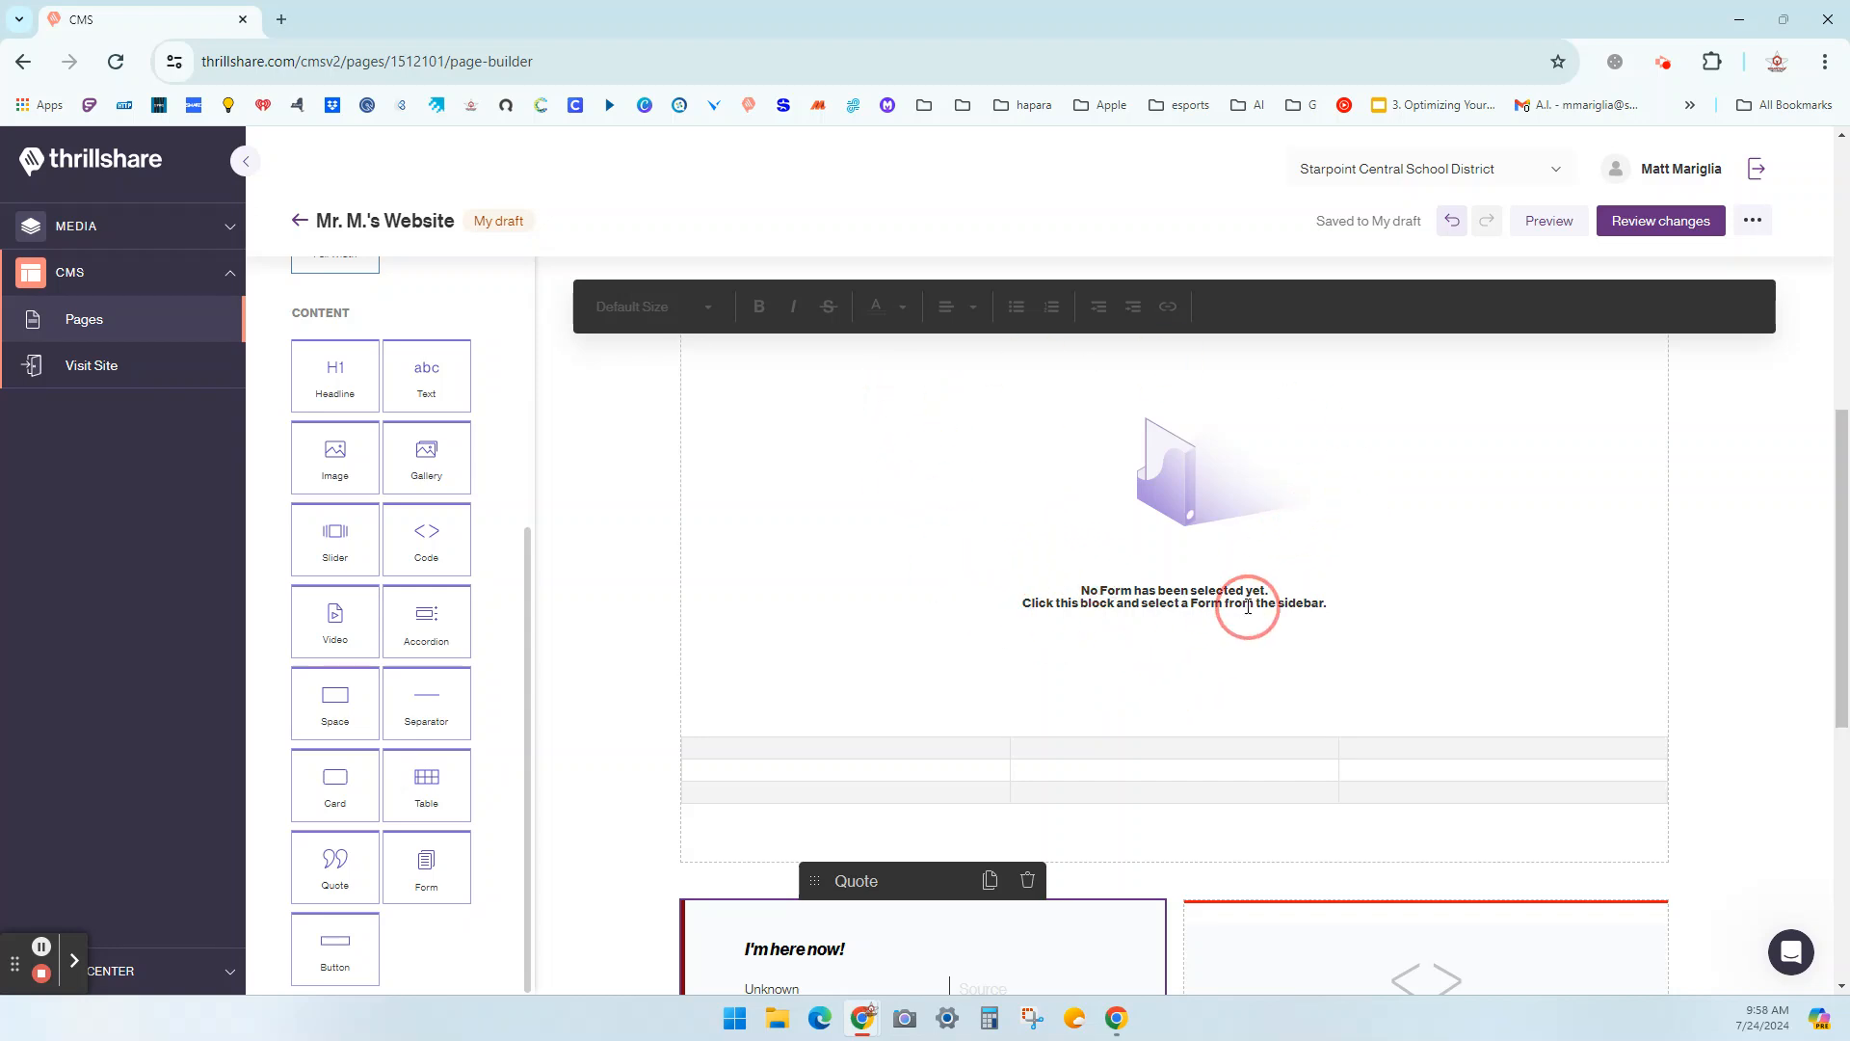
click(1176, 472)
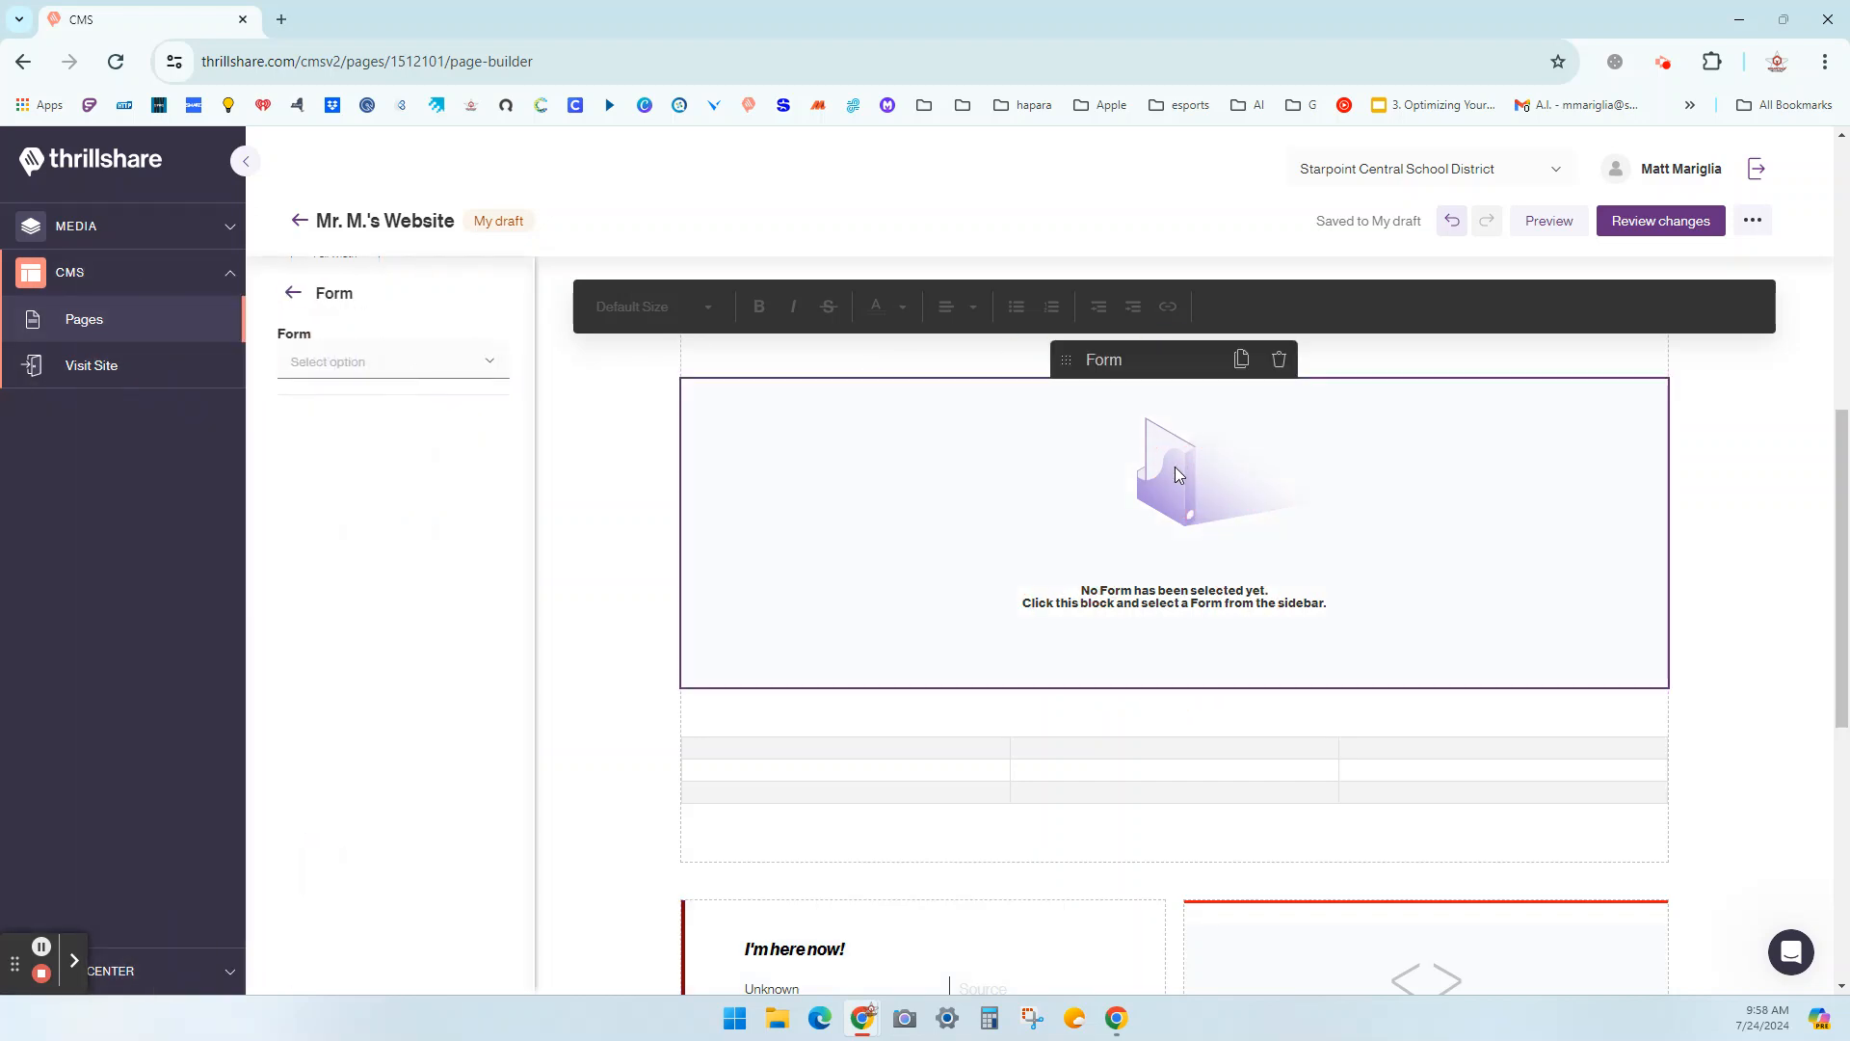
click(486, 360)
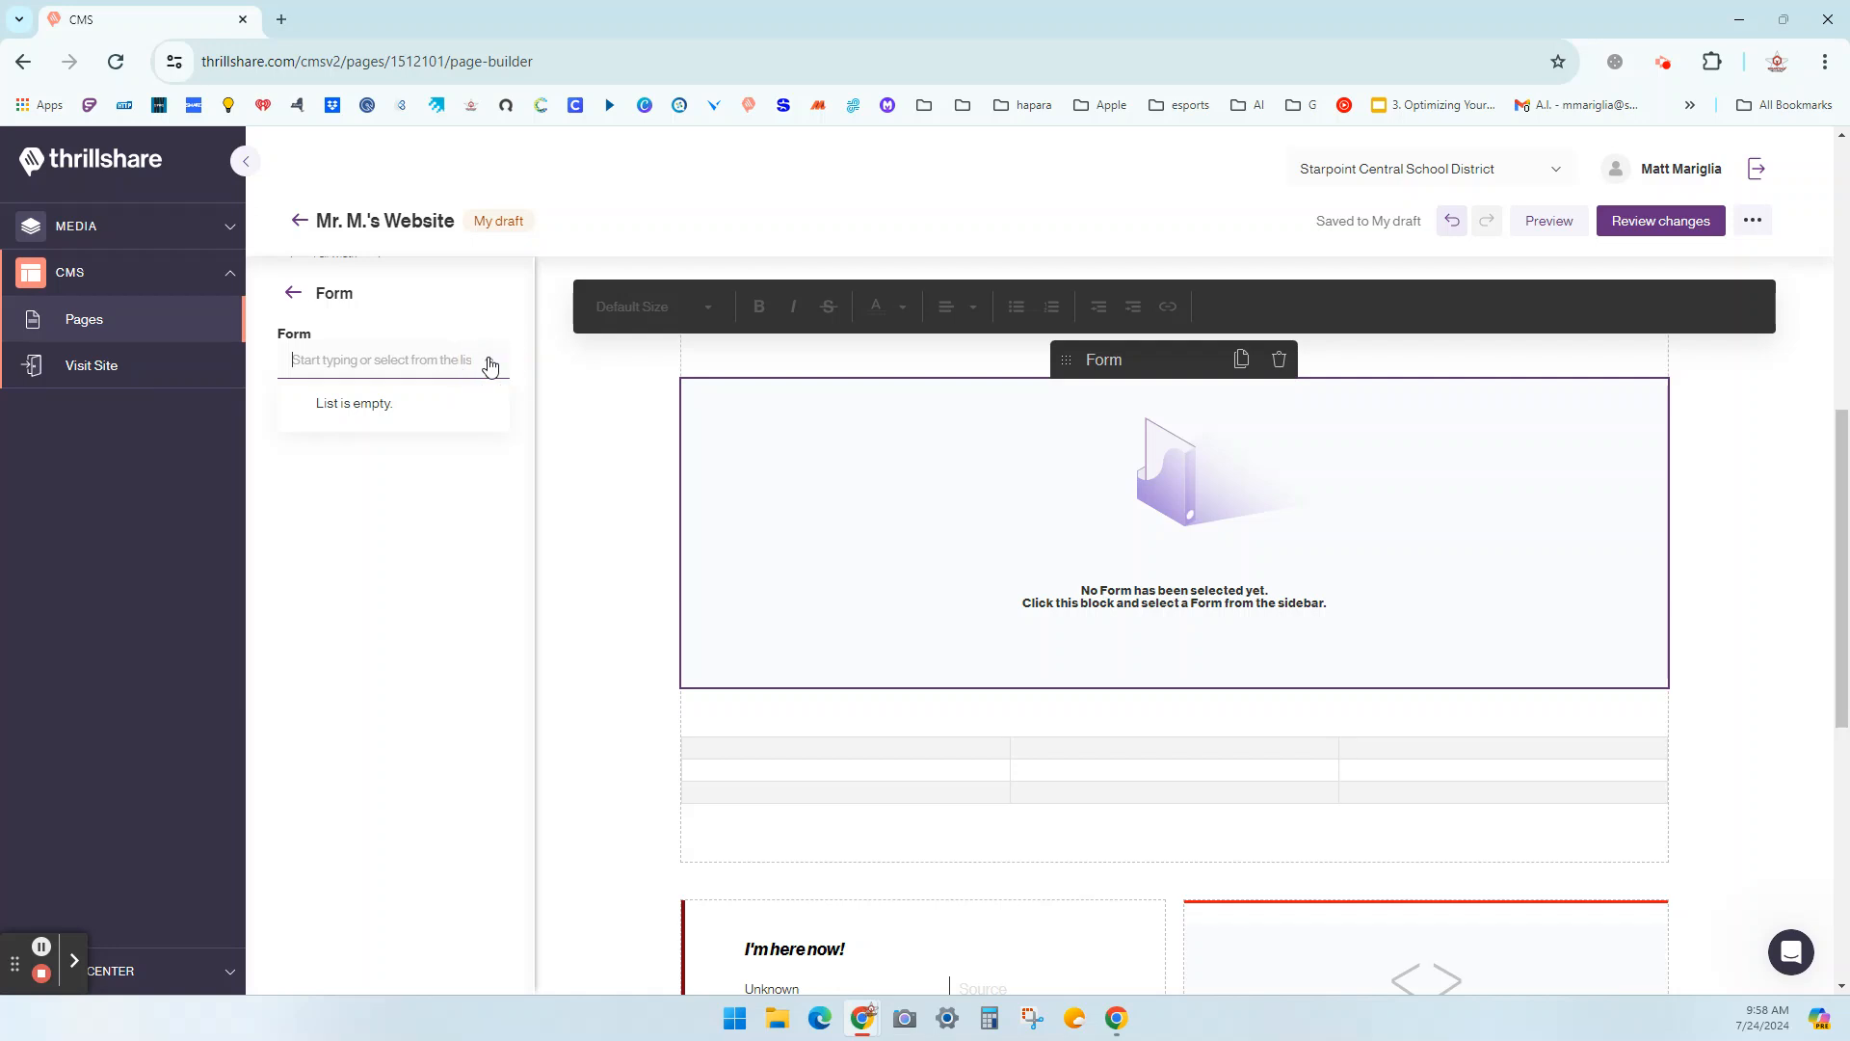
click(479, 312)
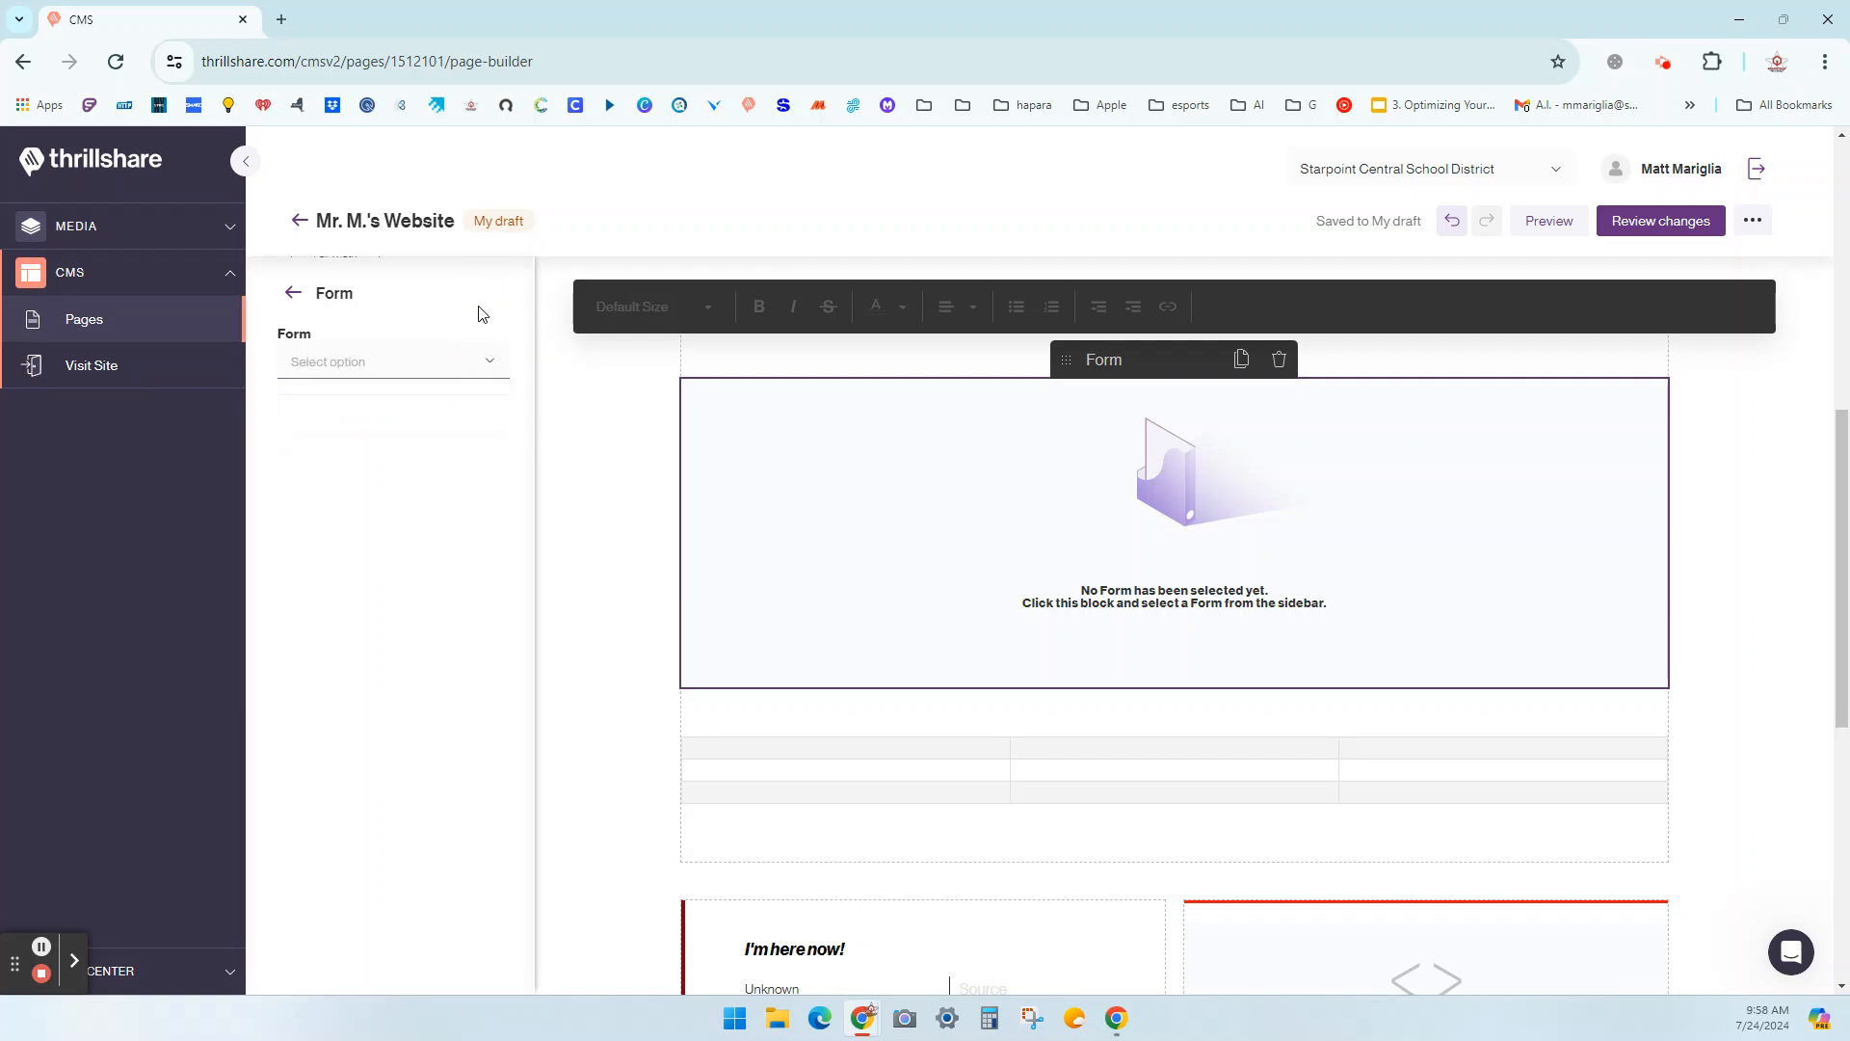
click(1279, 359)
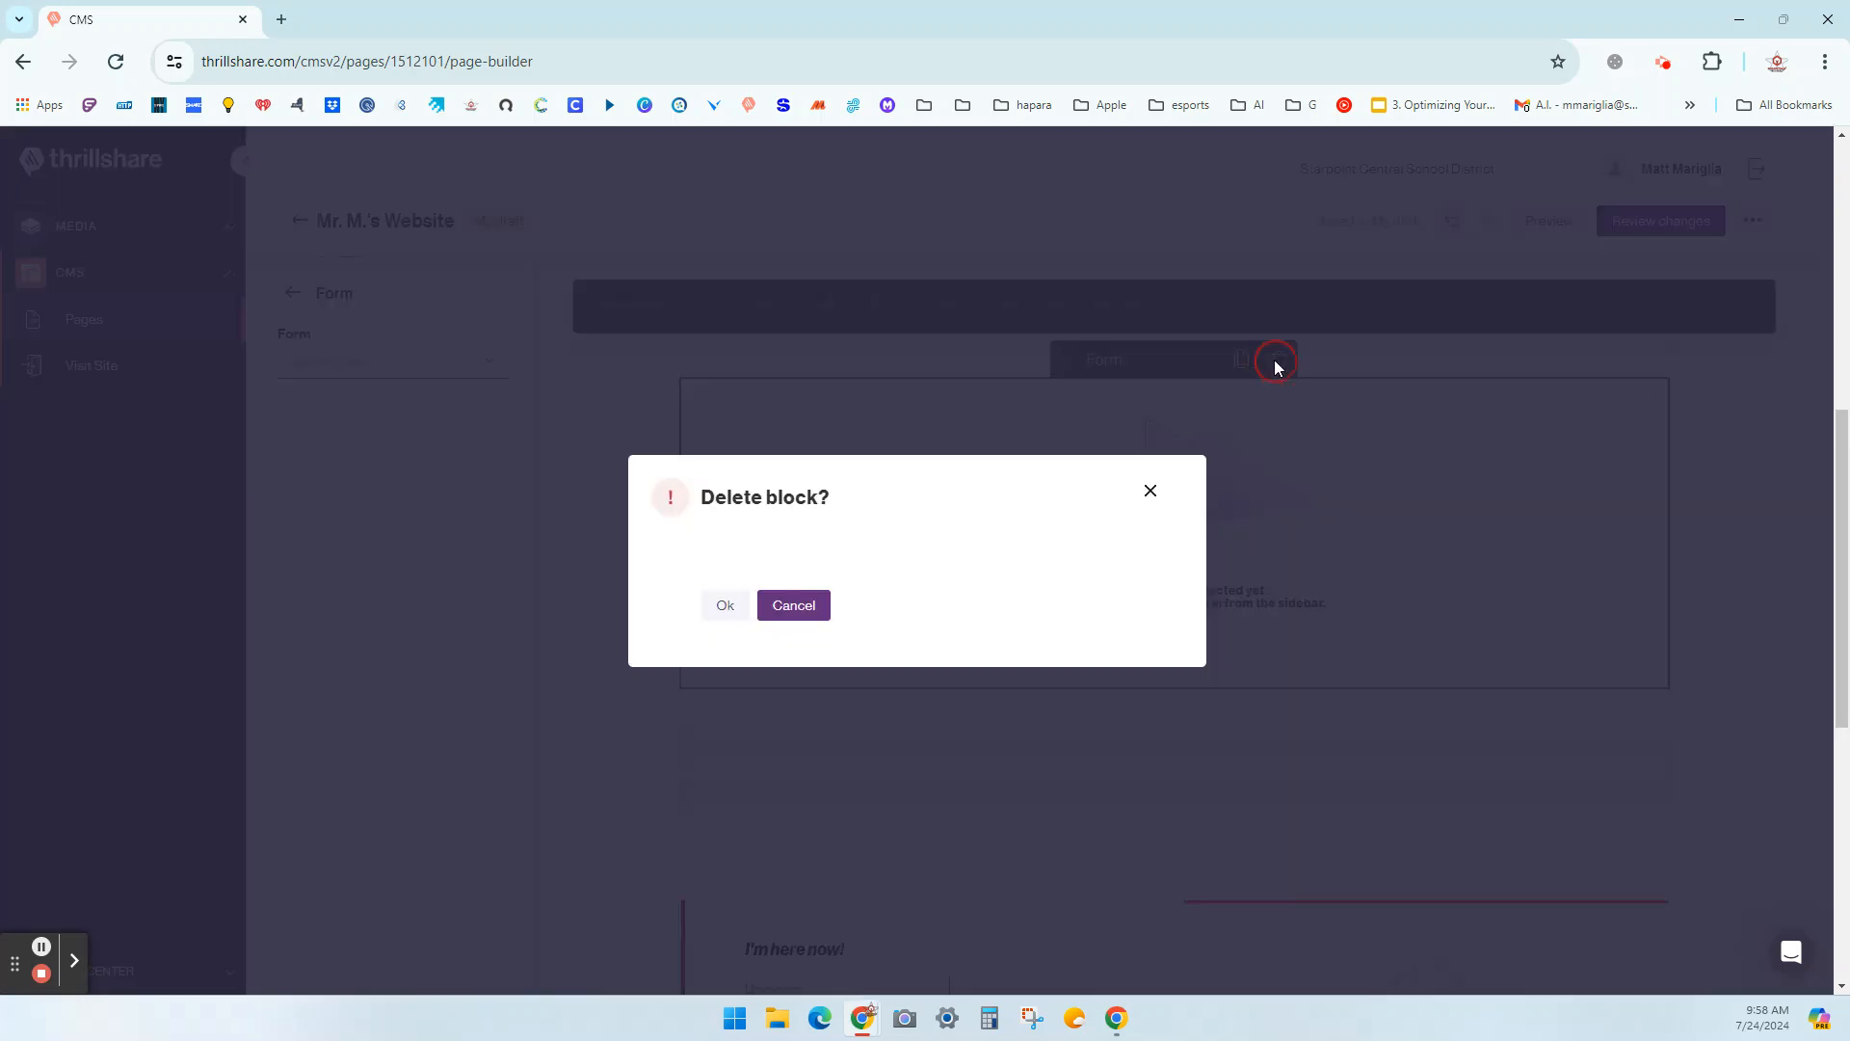
click(732, 607)
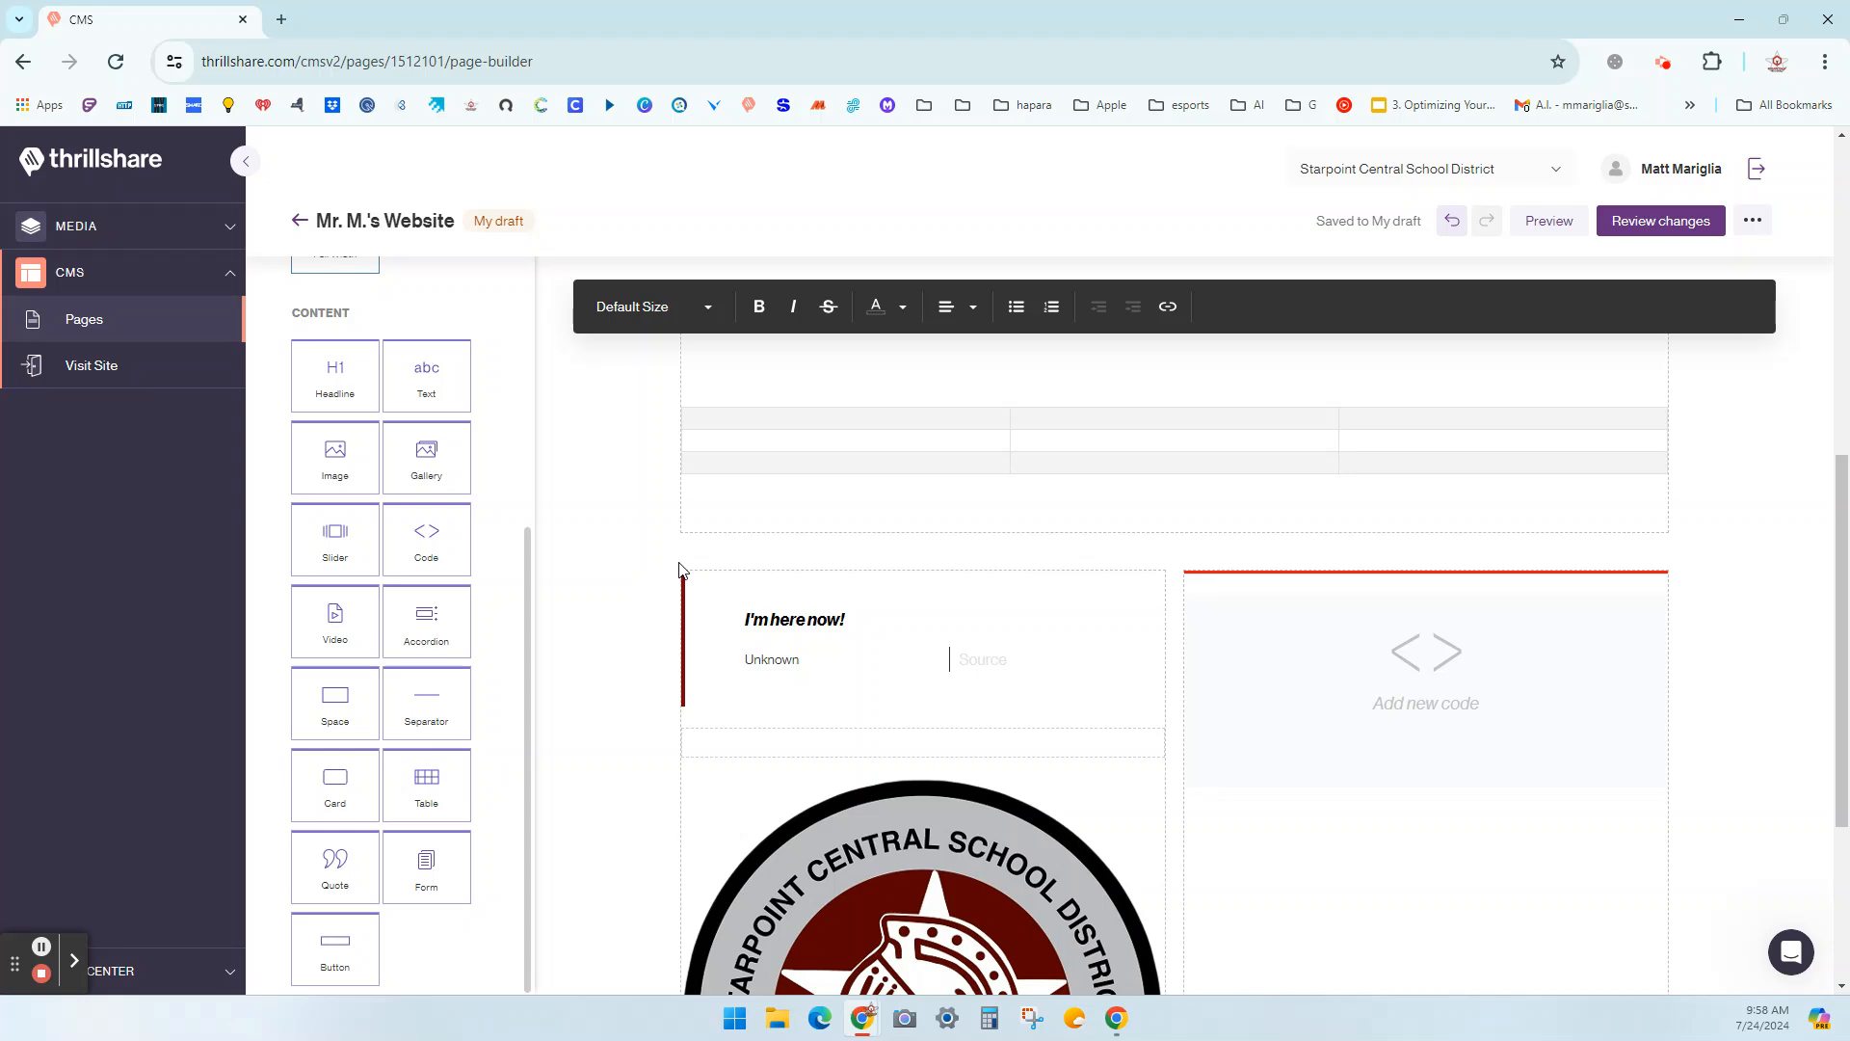
Place a button element between the quote and the district logo and label it "Click Here".
scroll(407, 775, down, 2)
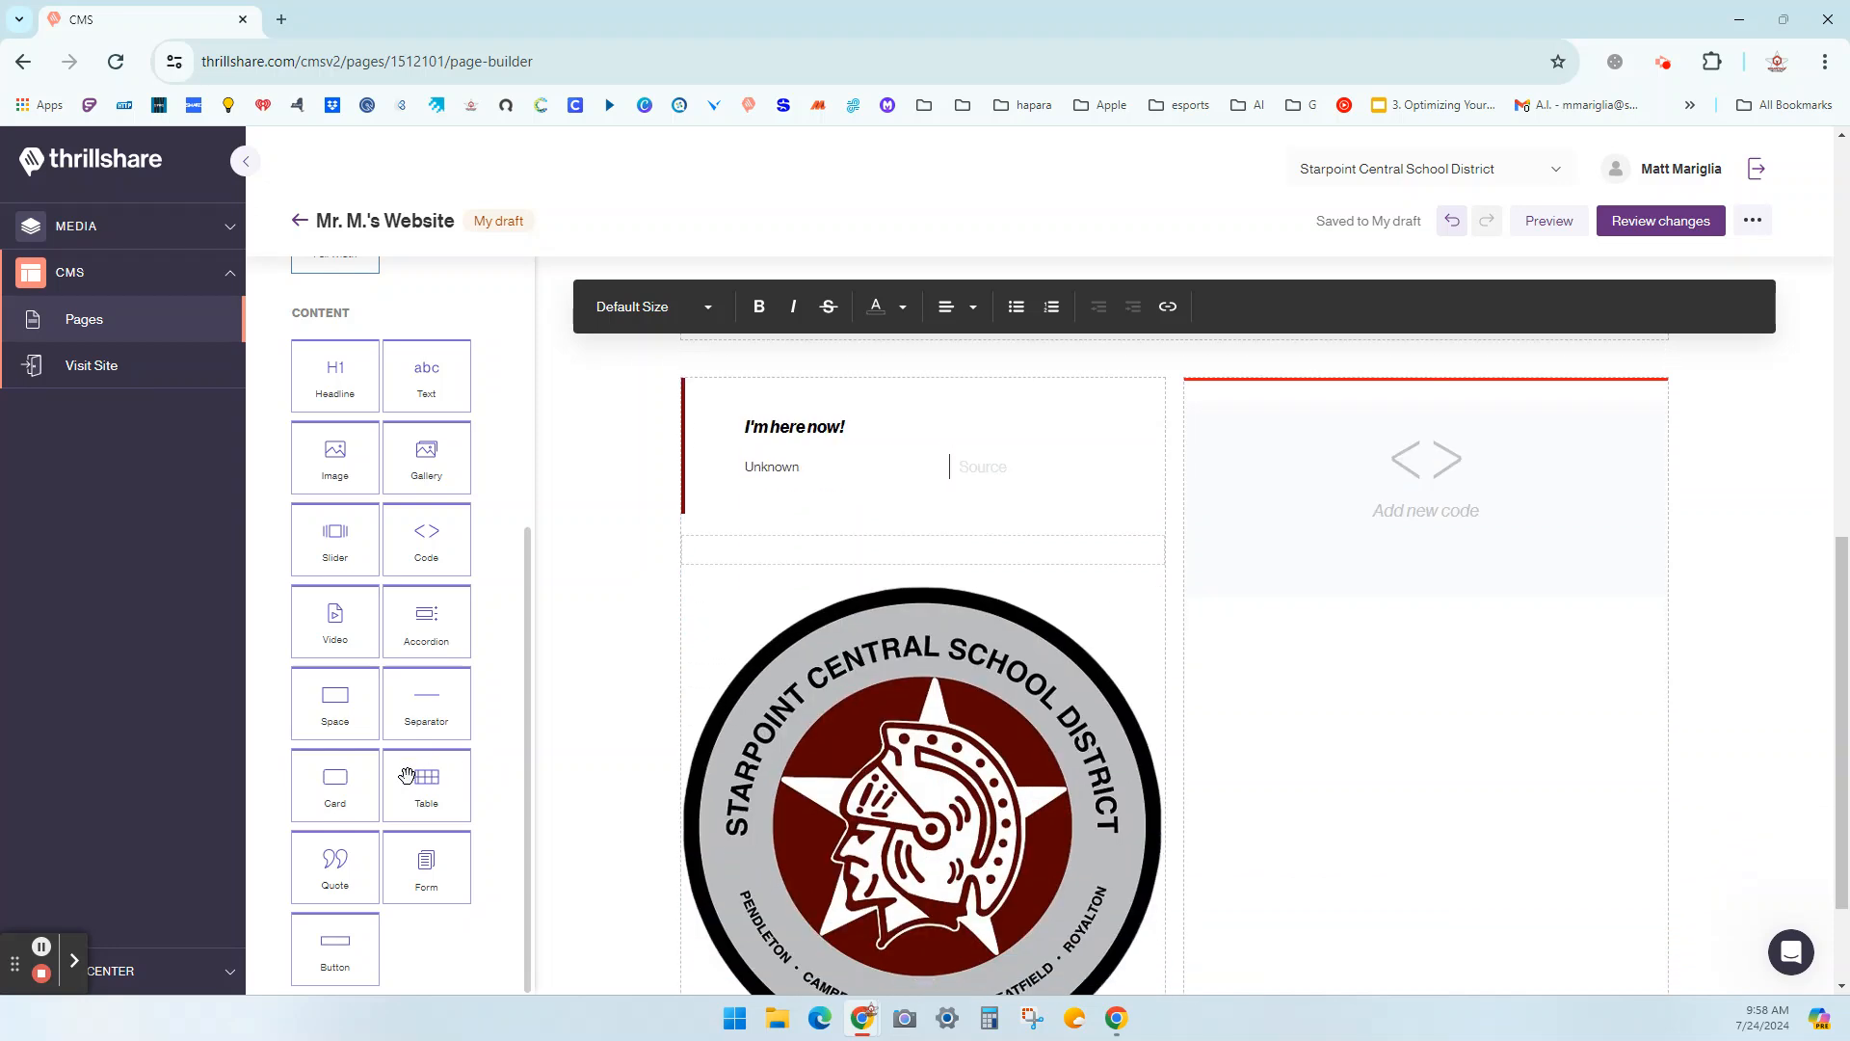
scroll(372, 806, down, 2)
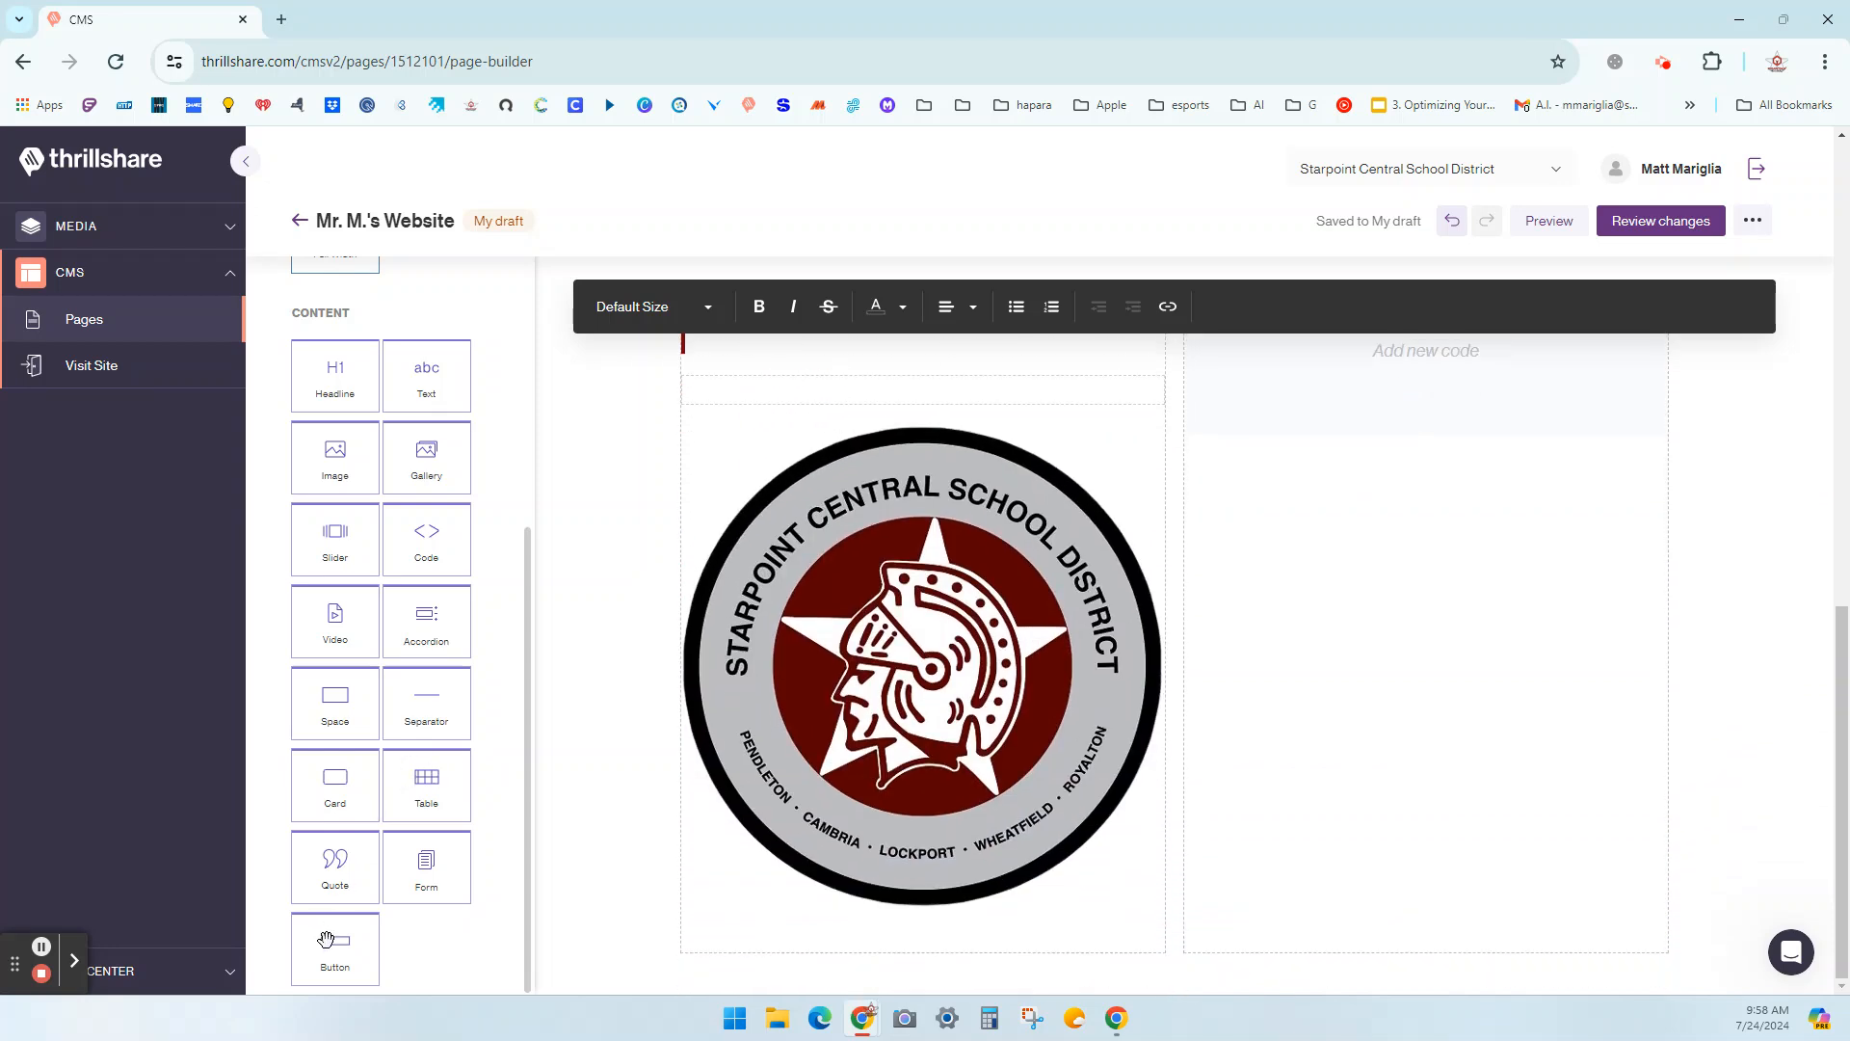
drag(326, 940, 1250, 605)
drag(1305, 538, 1305, 538)
click(703, 466)
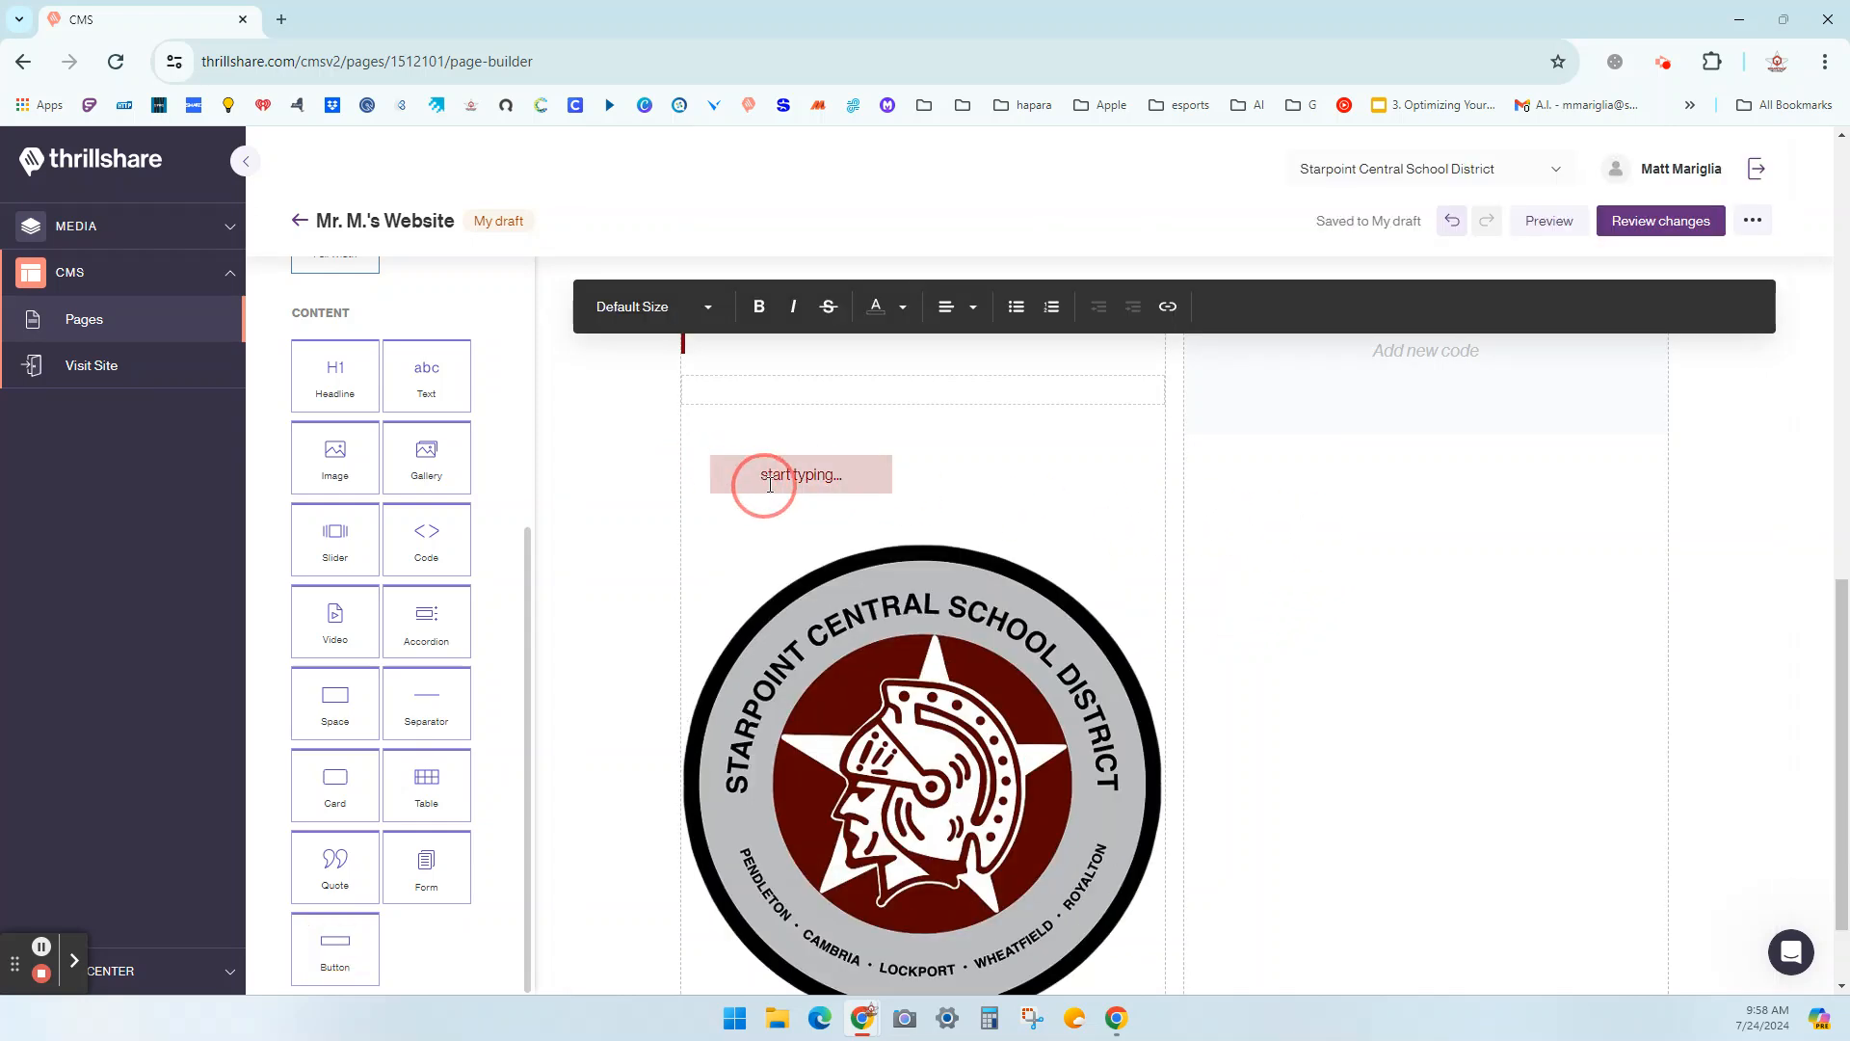
click(786, 468)
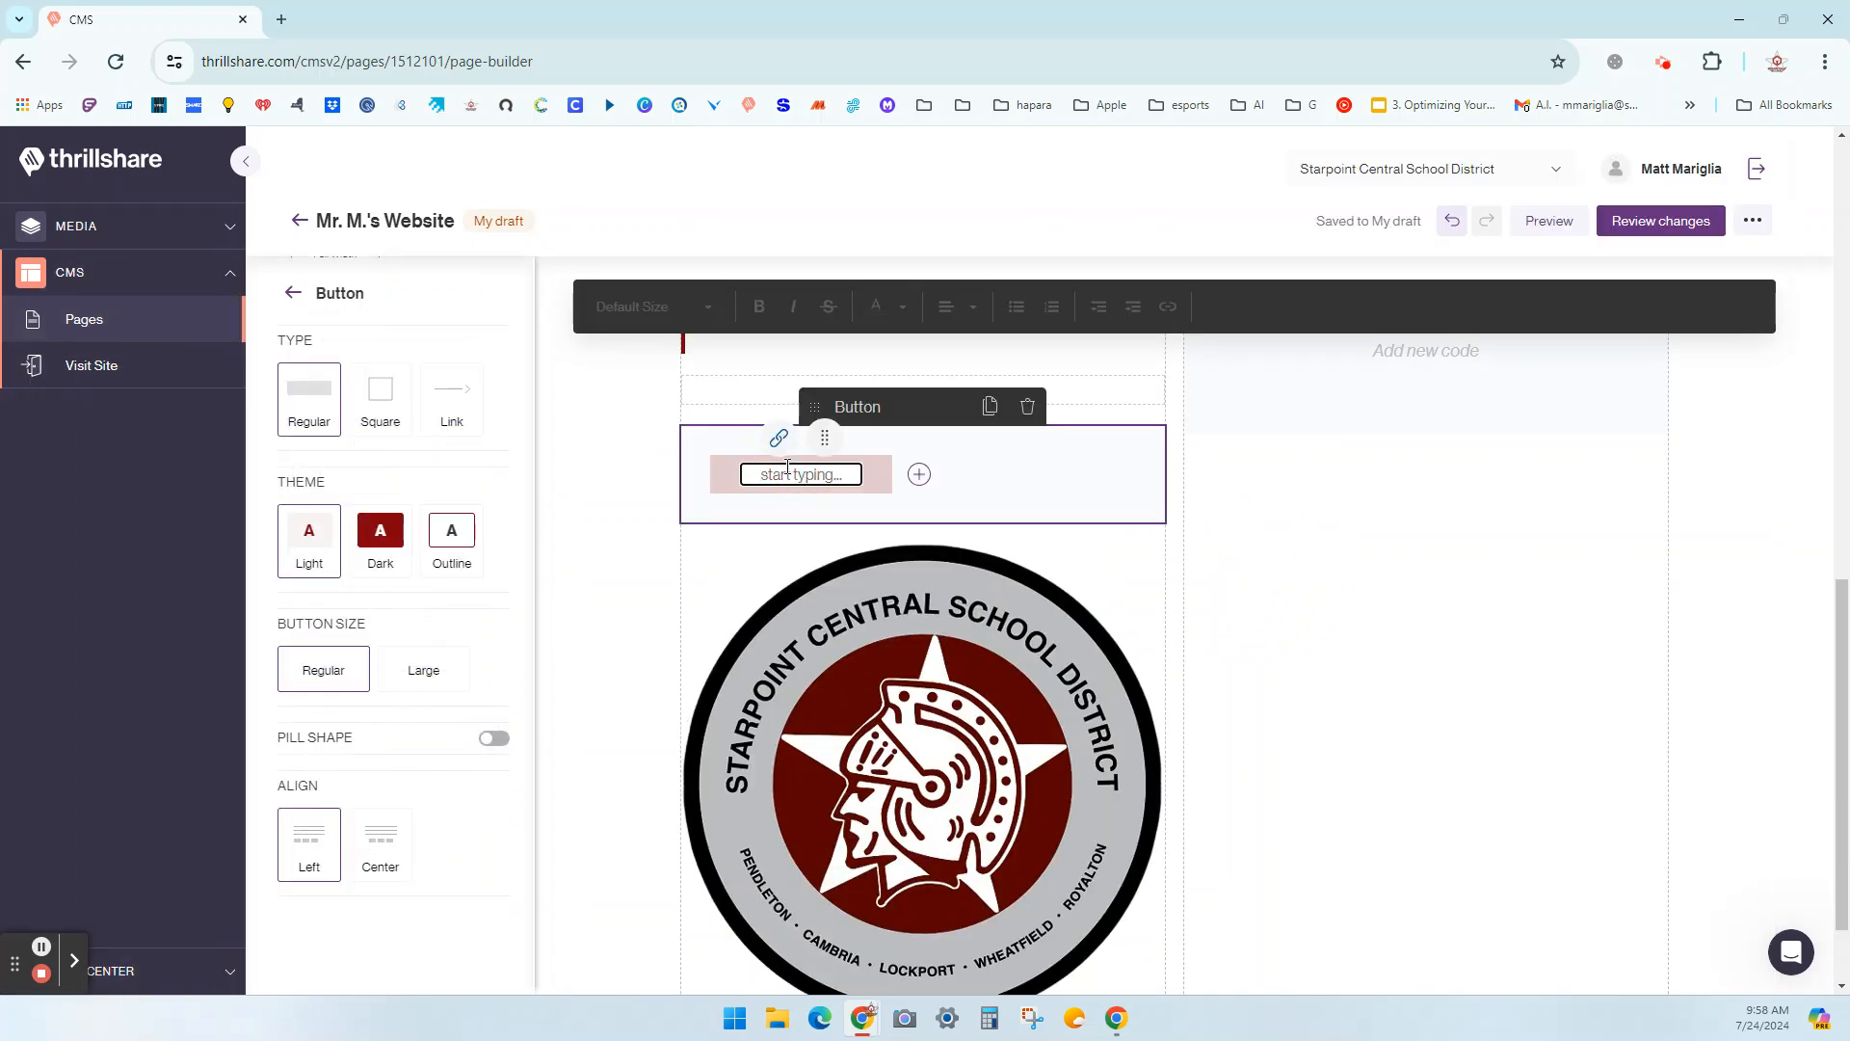
text(Click Hre)
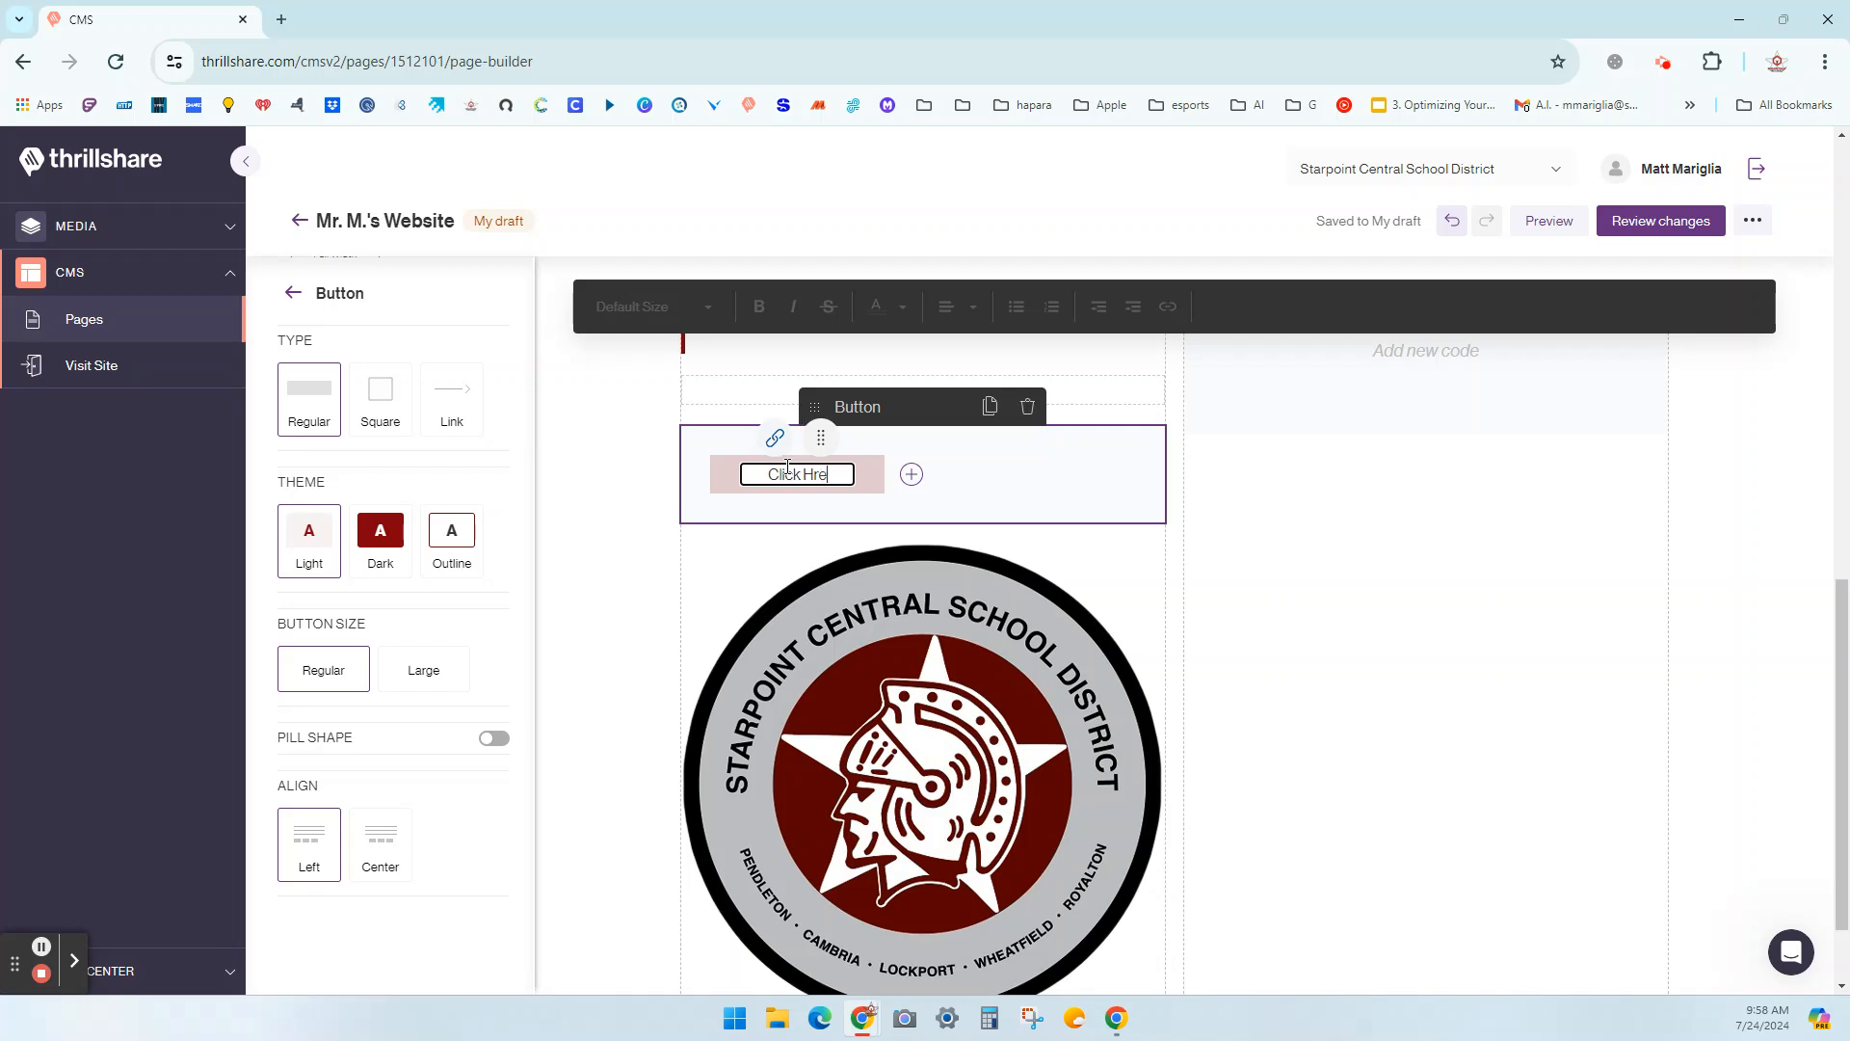
key(BackSpace)
key(BackSpace)
text(ere)
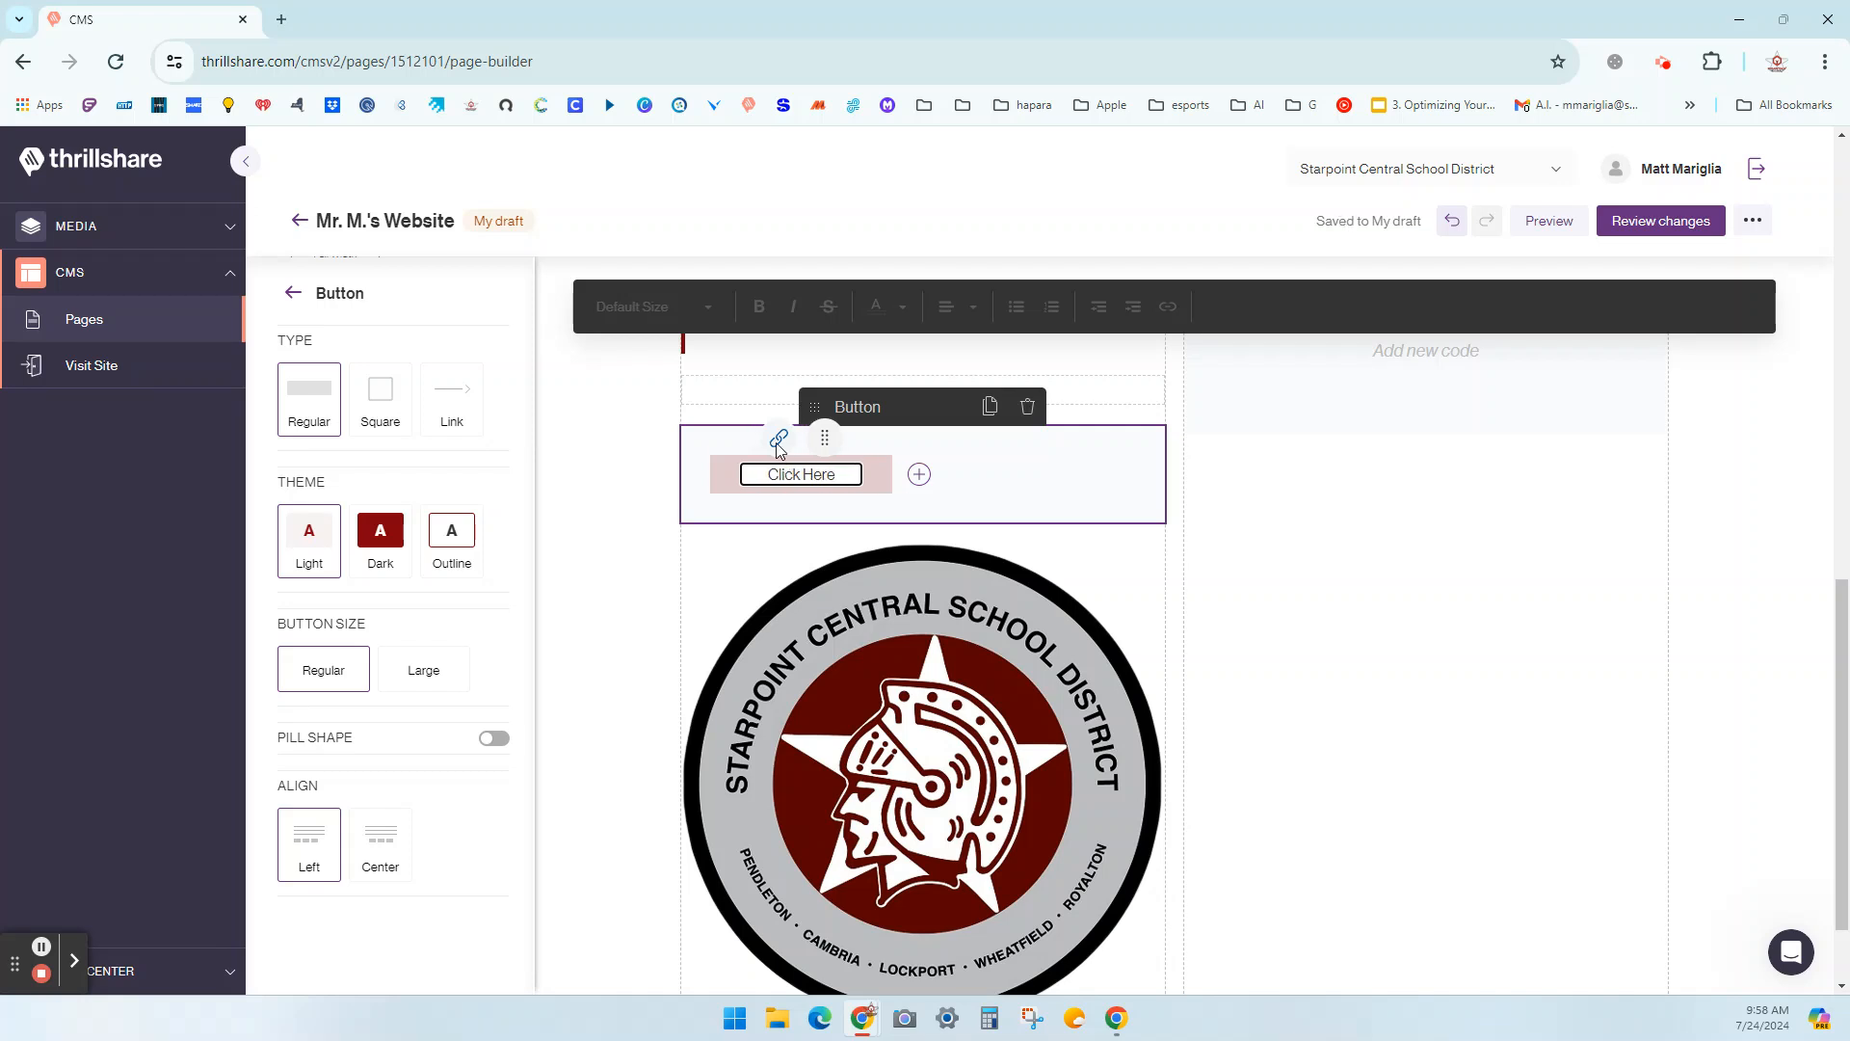
Give the Click Here button the Dark theme, trying the other size, shape and alignment options but keeping Regular size and Left alignment.
click(392, 684)
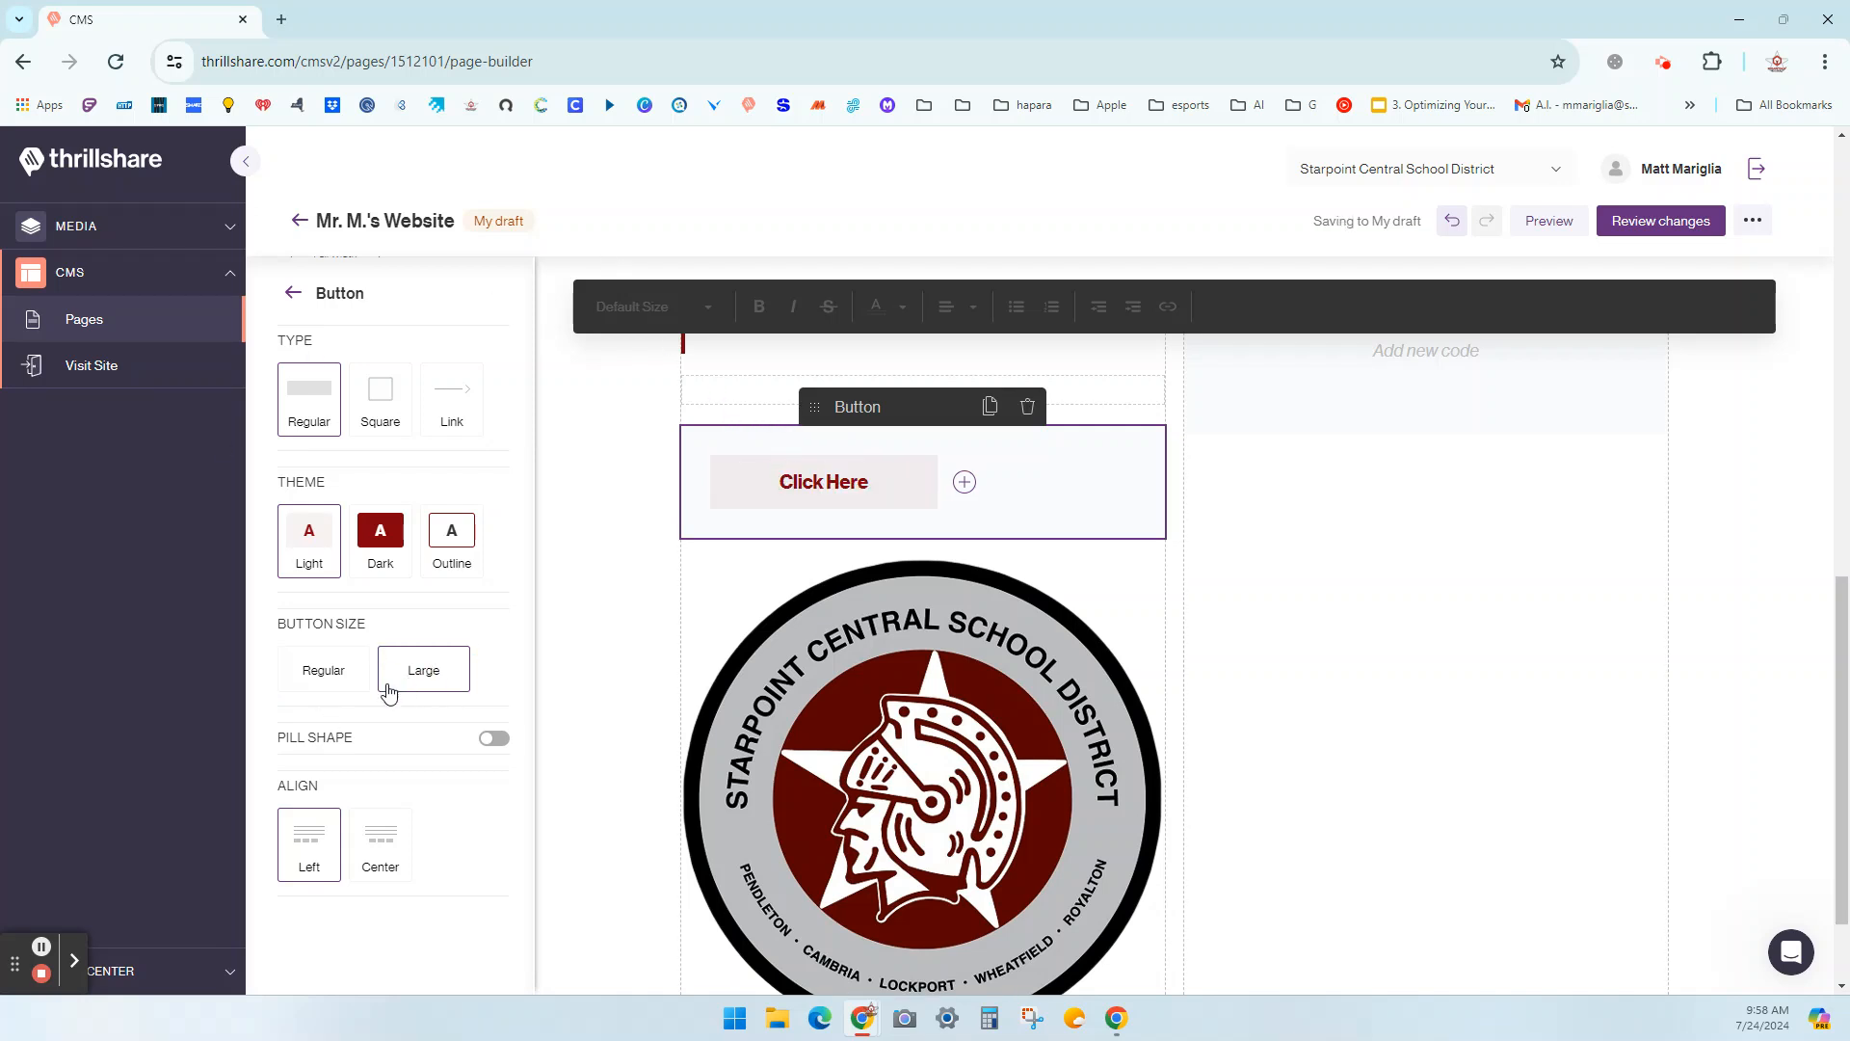
click(347, 694)
click(366, 547)
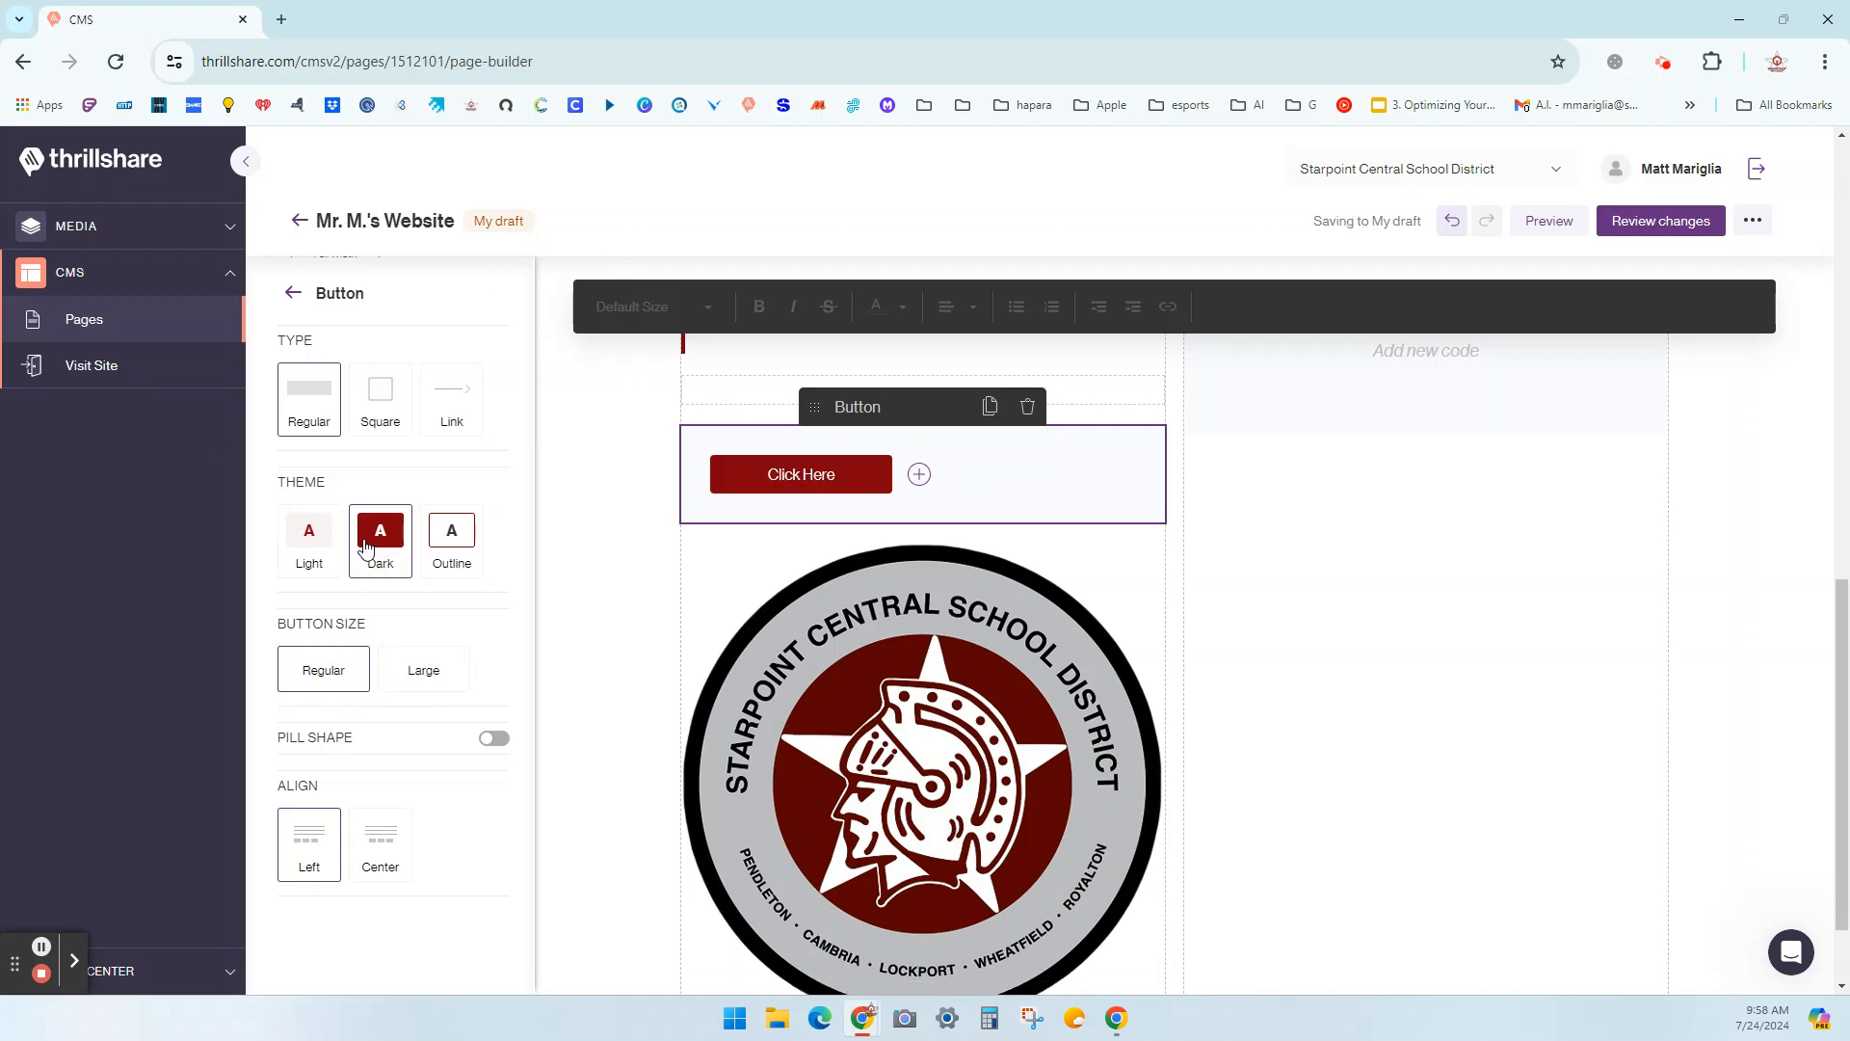
click(495, 740)
click(490, 742)
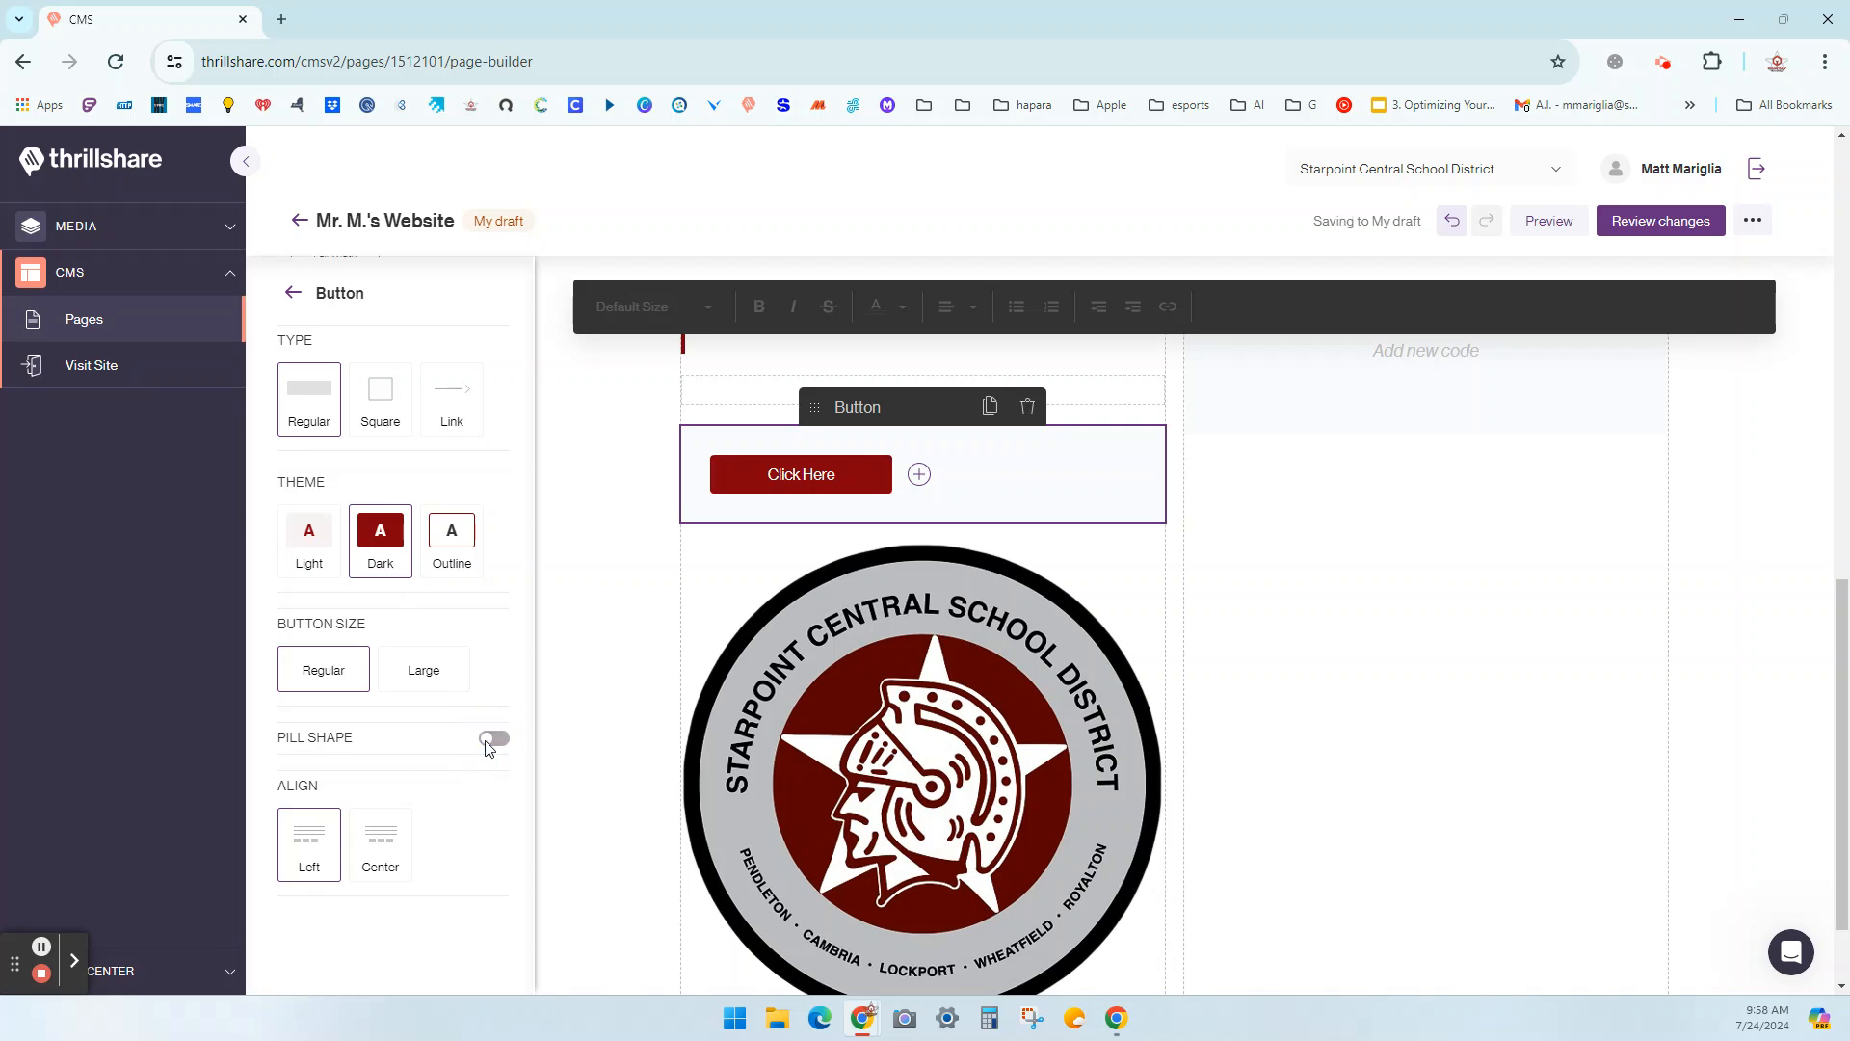
click(375, 844)
click(309, 844)
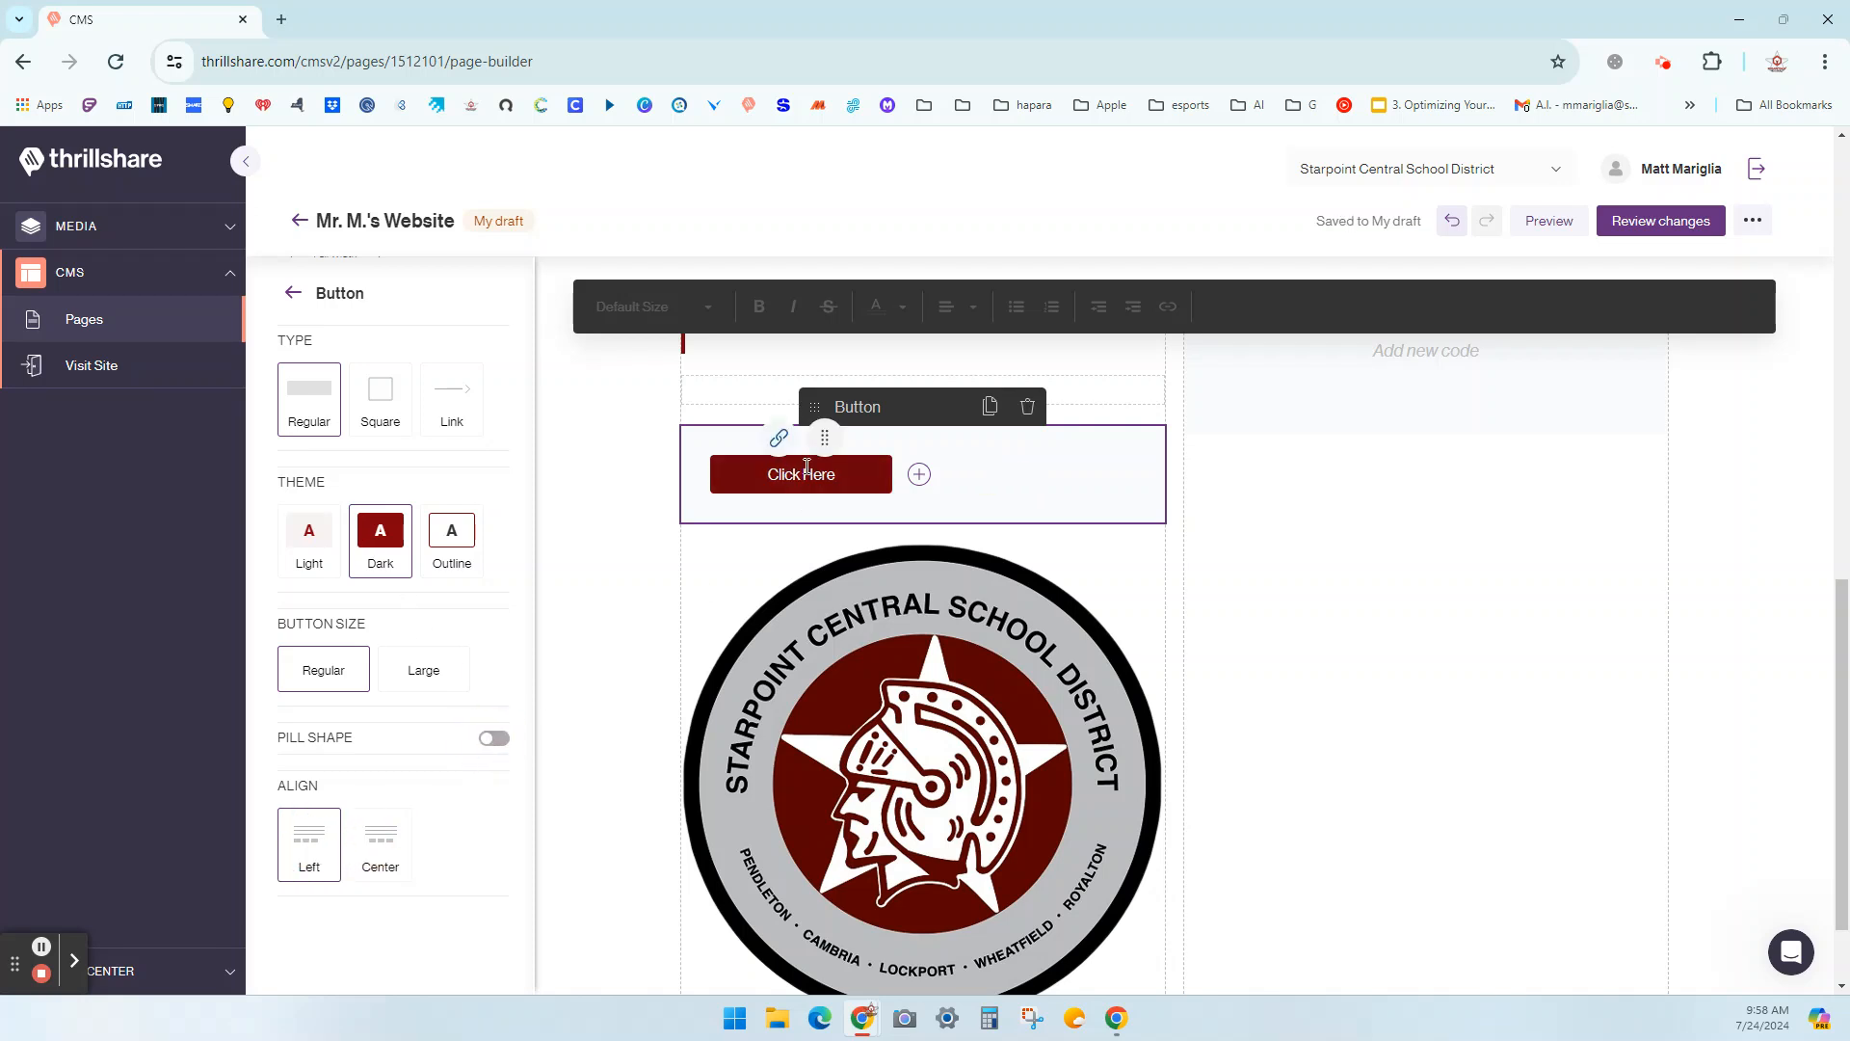
Add a second button beside Click Here and label it "Expectations".
click(919, 476)
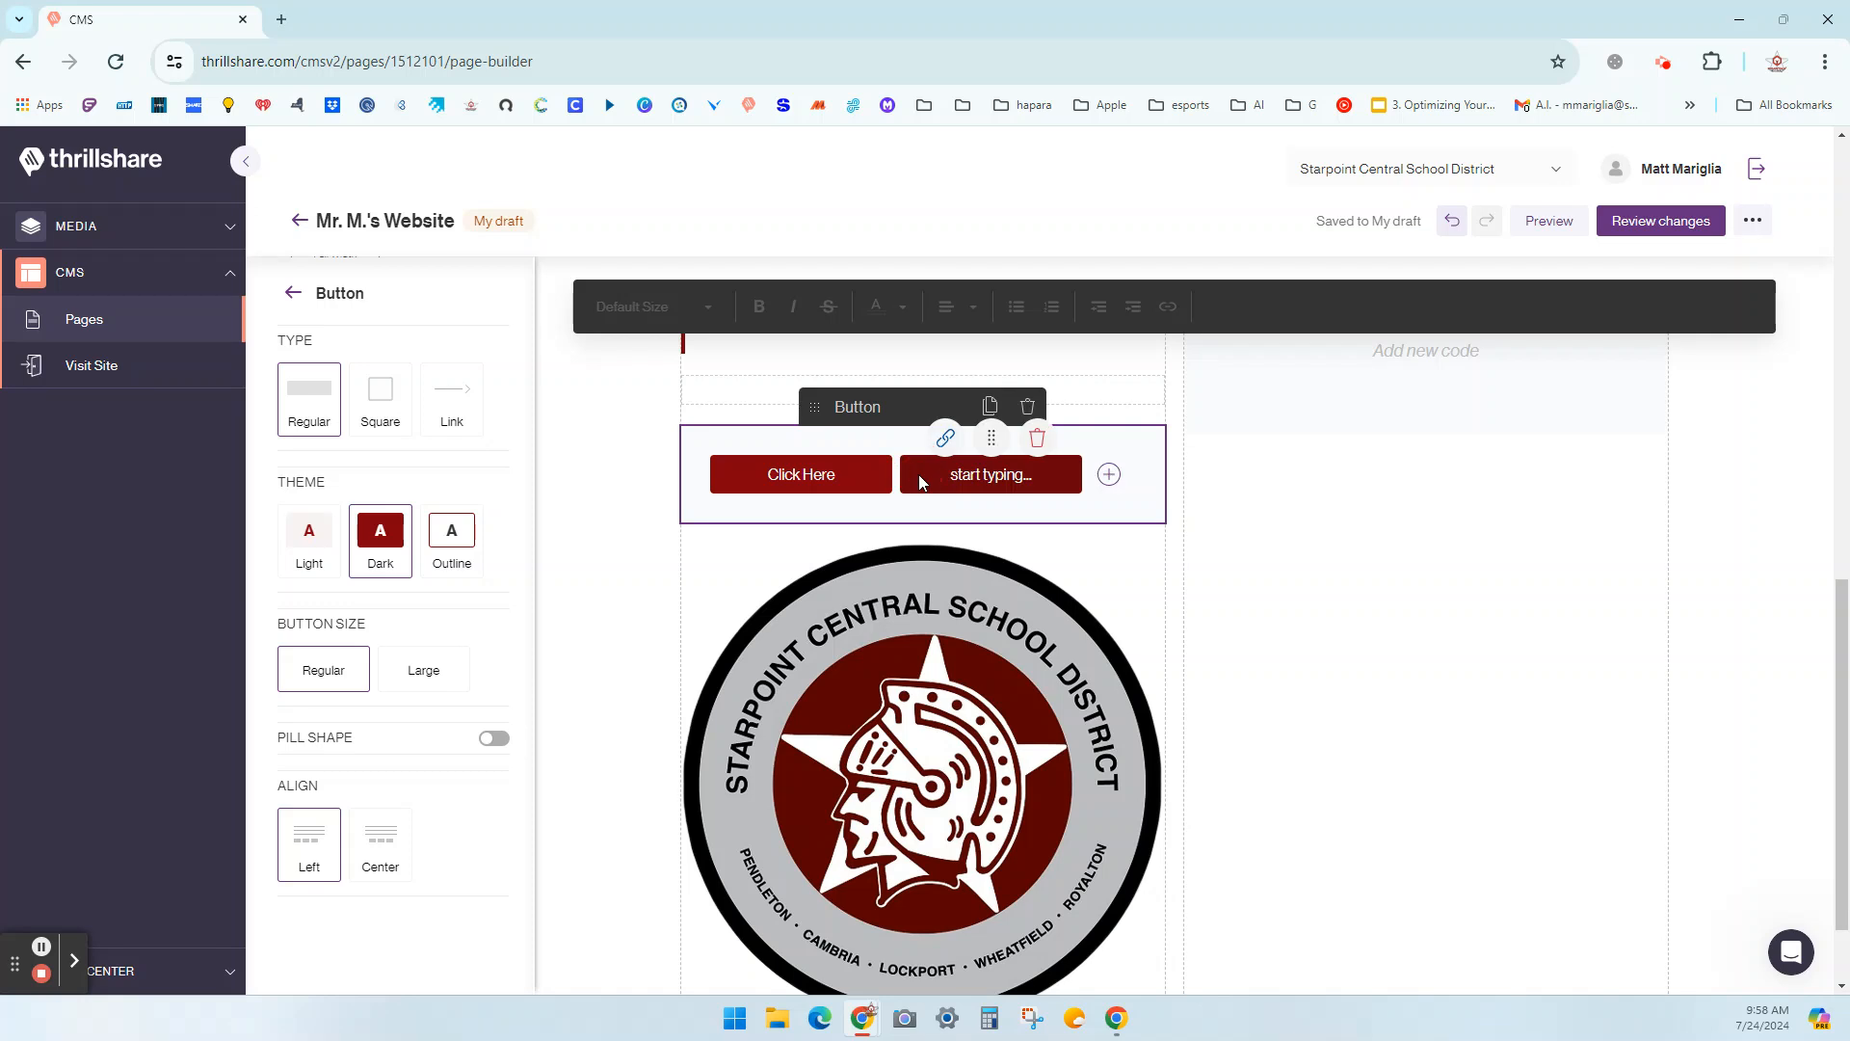
click(976, 480)
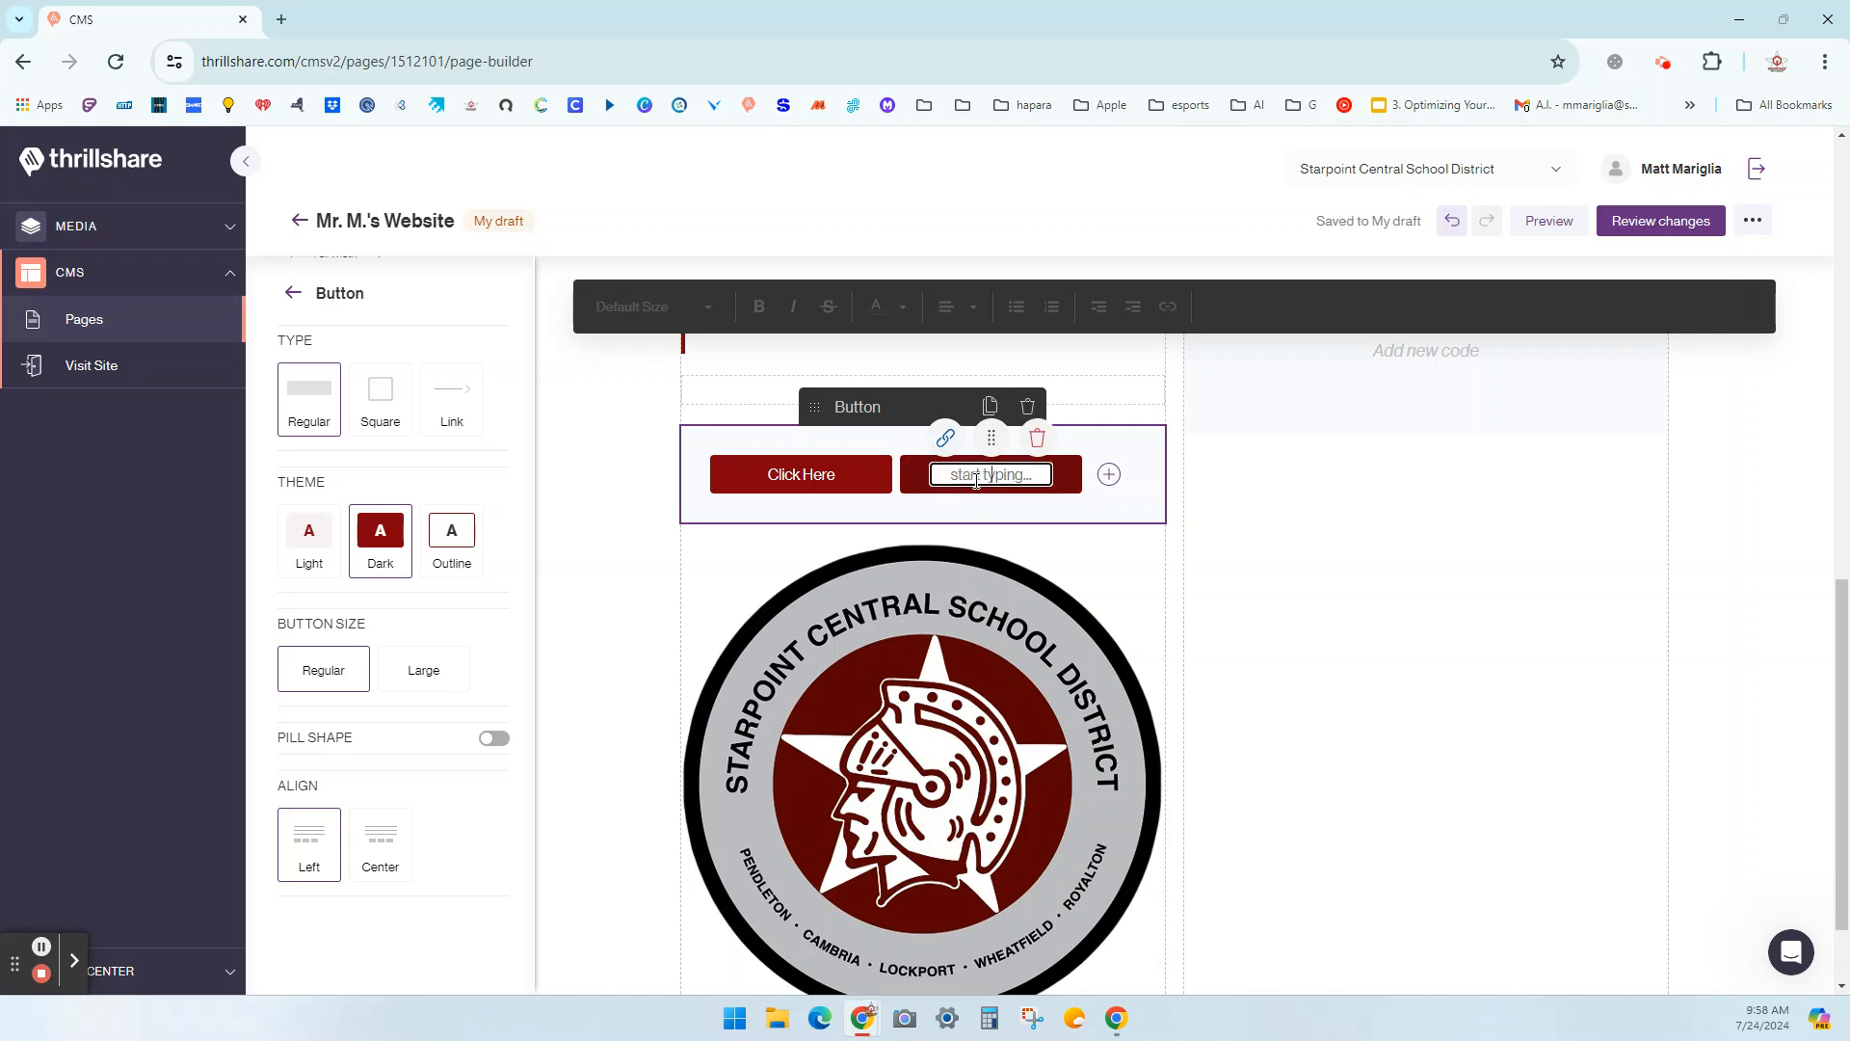
text(Expectations)
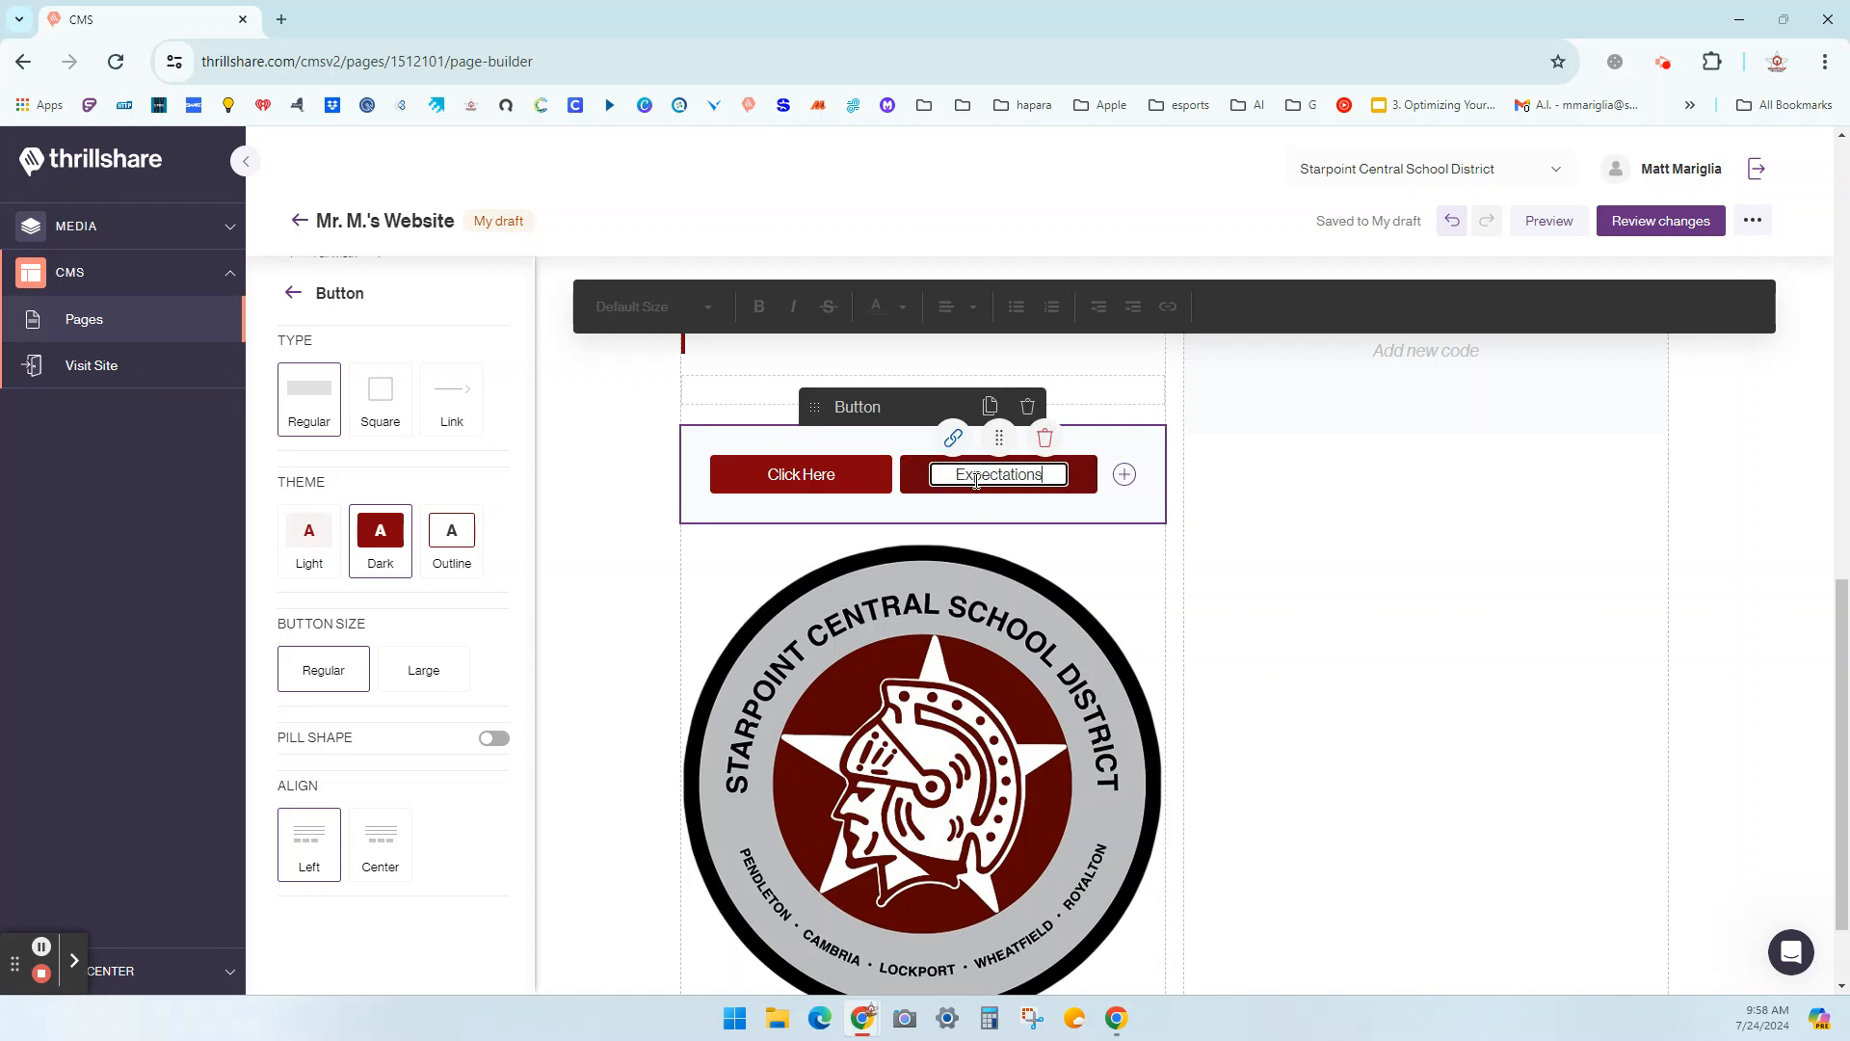
click(848, 568)
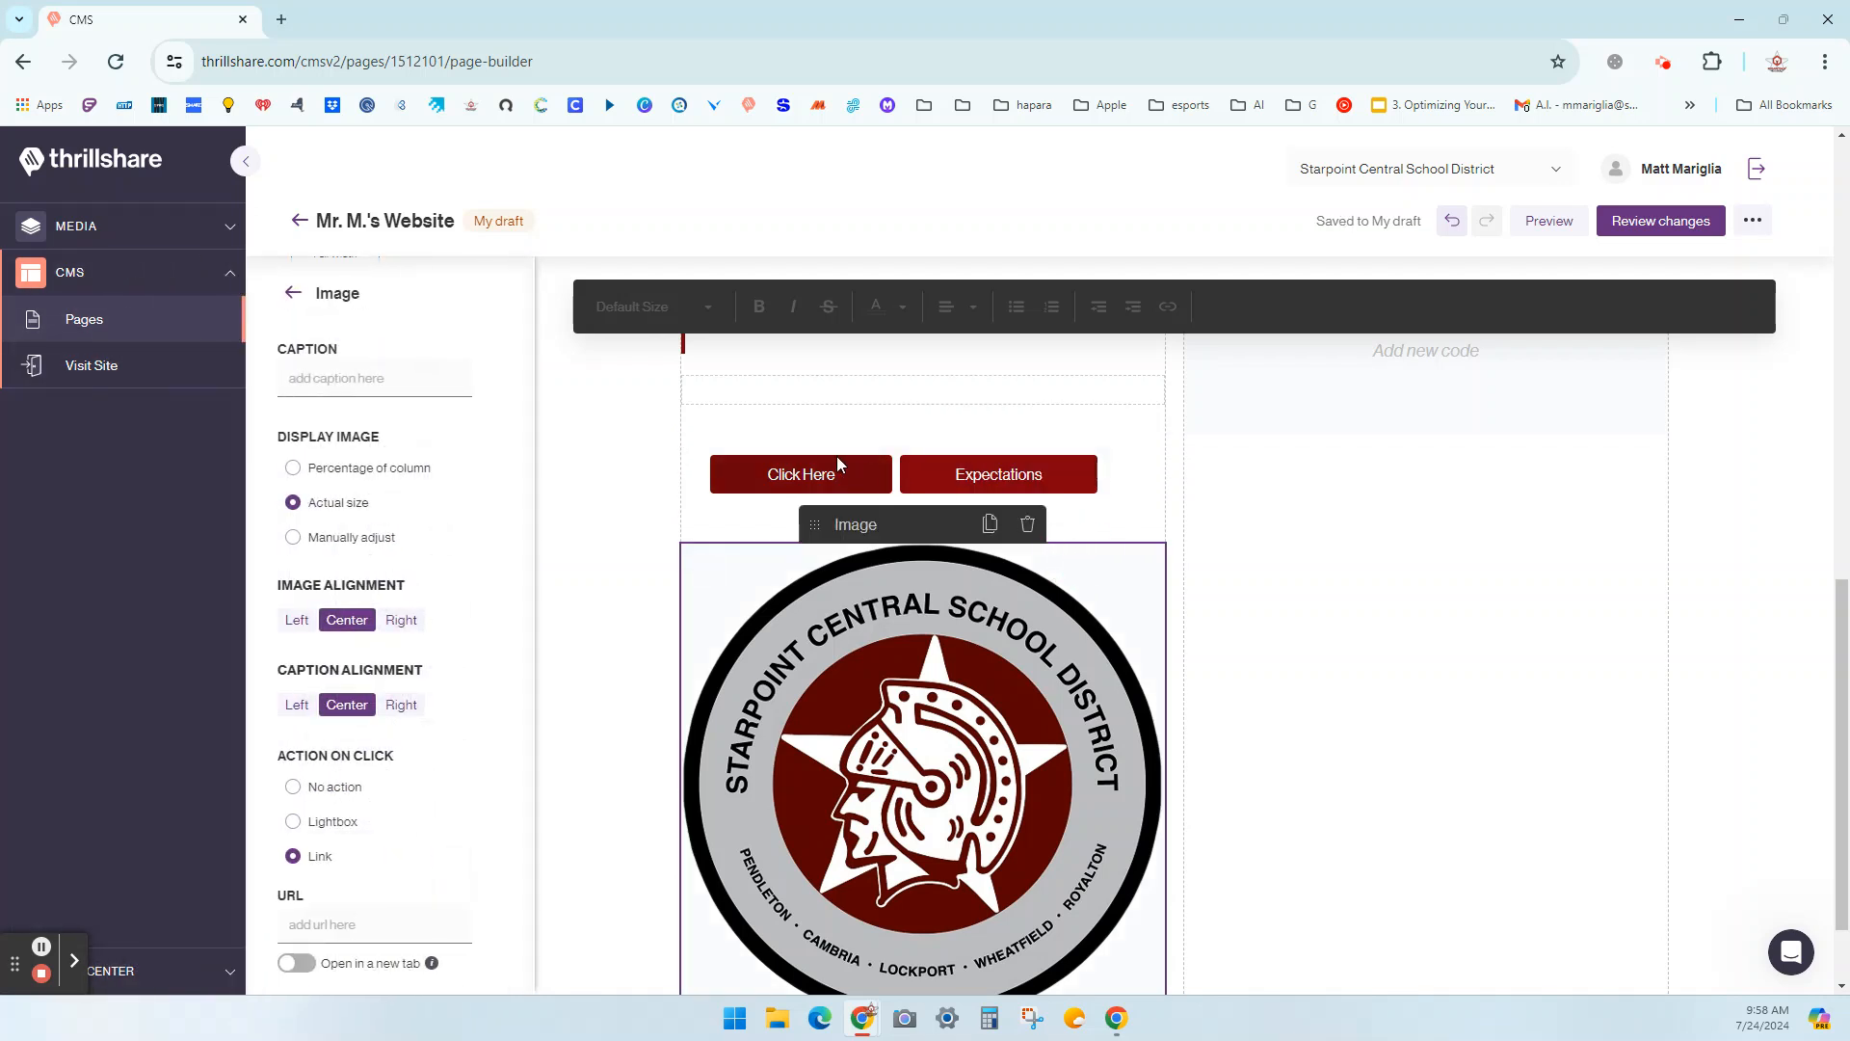
Try to move the Click Here button past the Expectations button and return to the list of page elements.
click(827, 470)
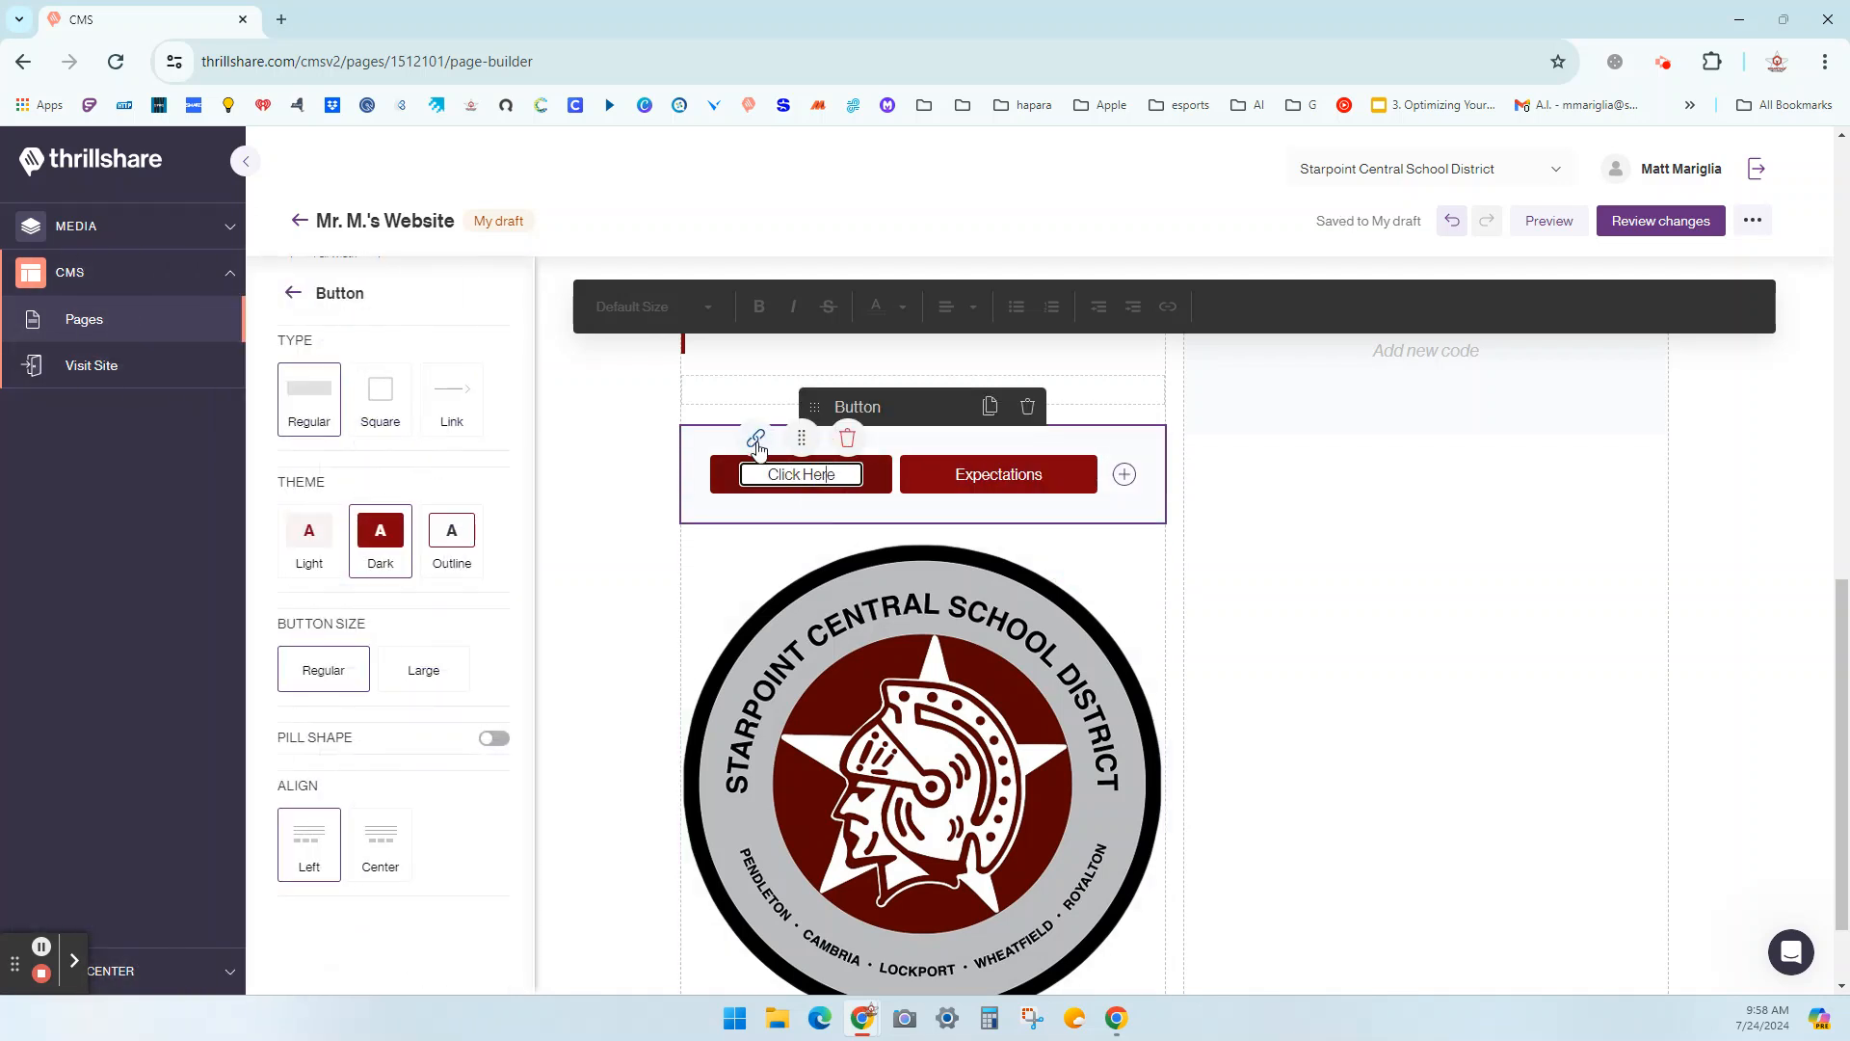
drag(801, 437, 1234, 438)
mouse_move(794, 469)
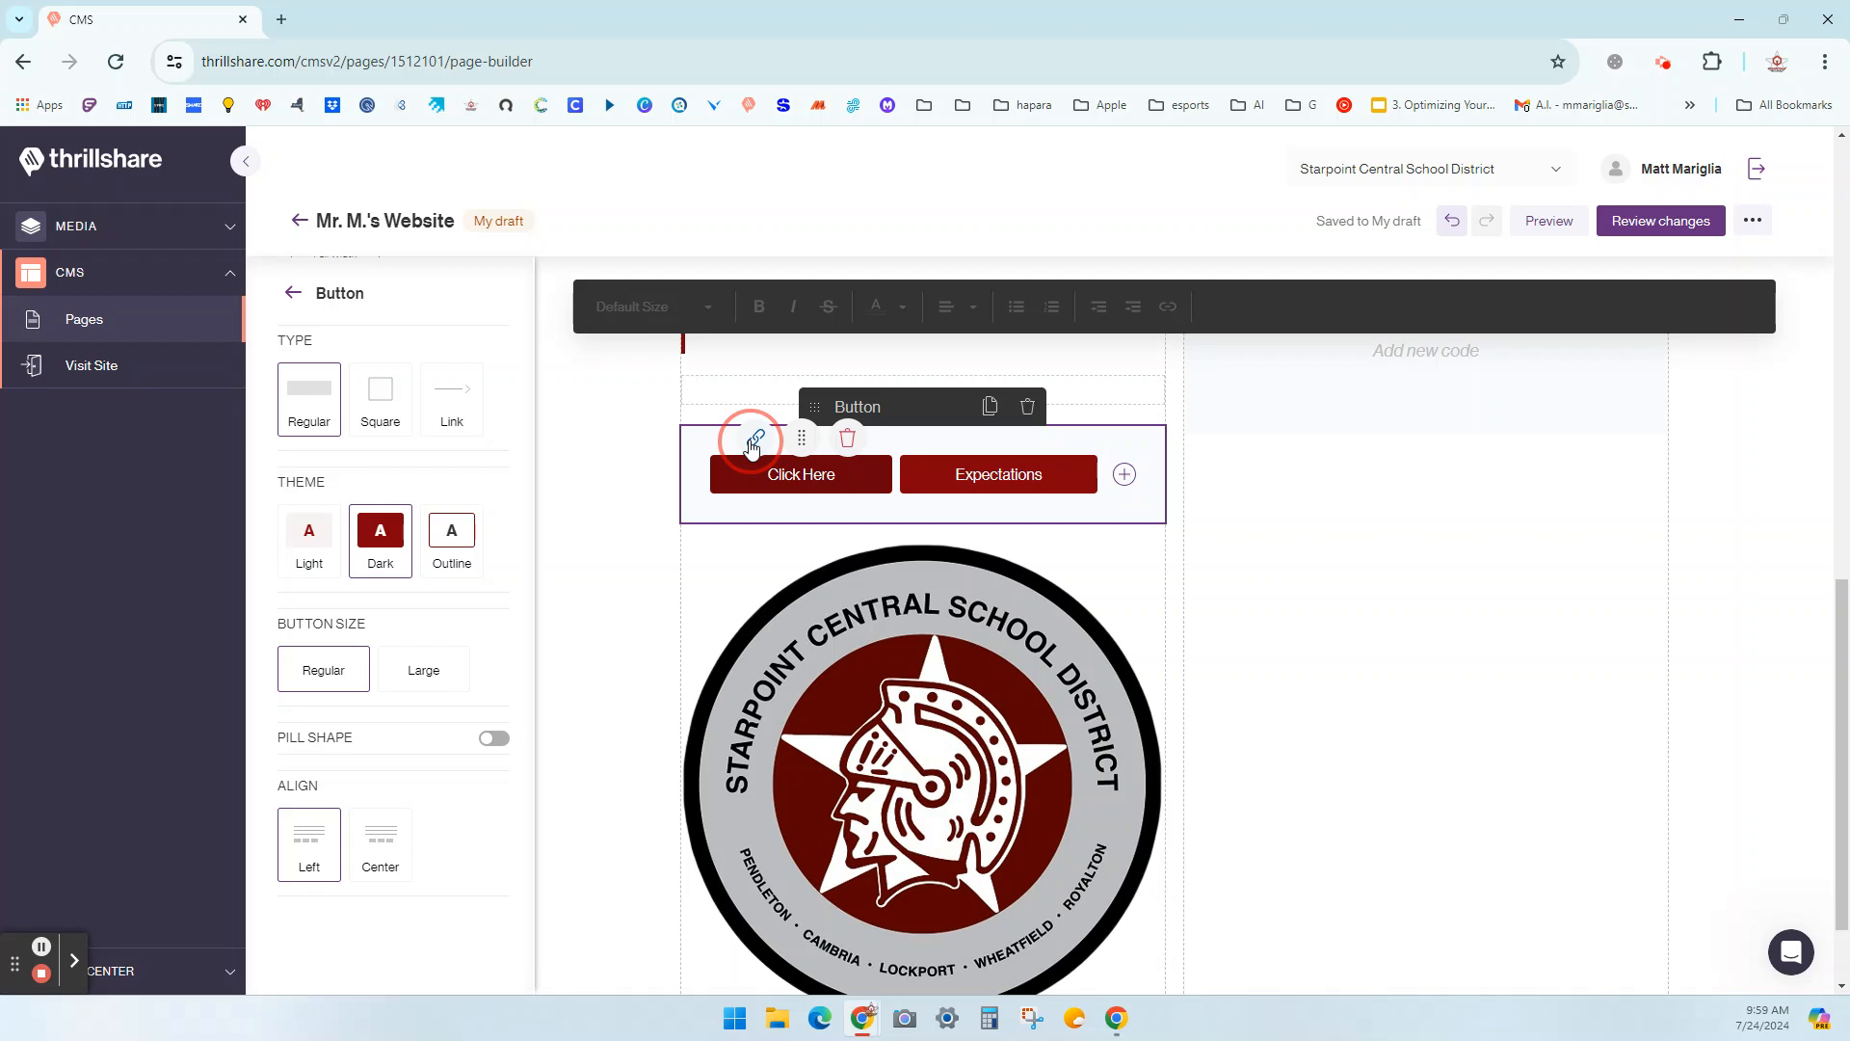
click(293, 293)
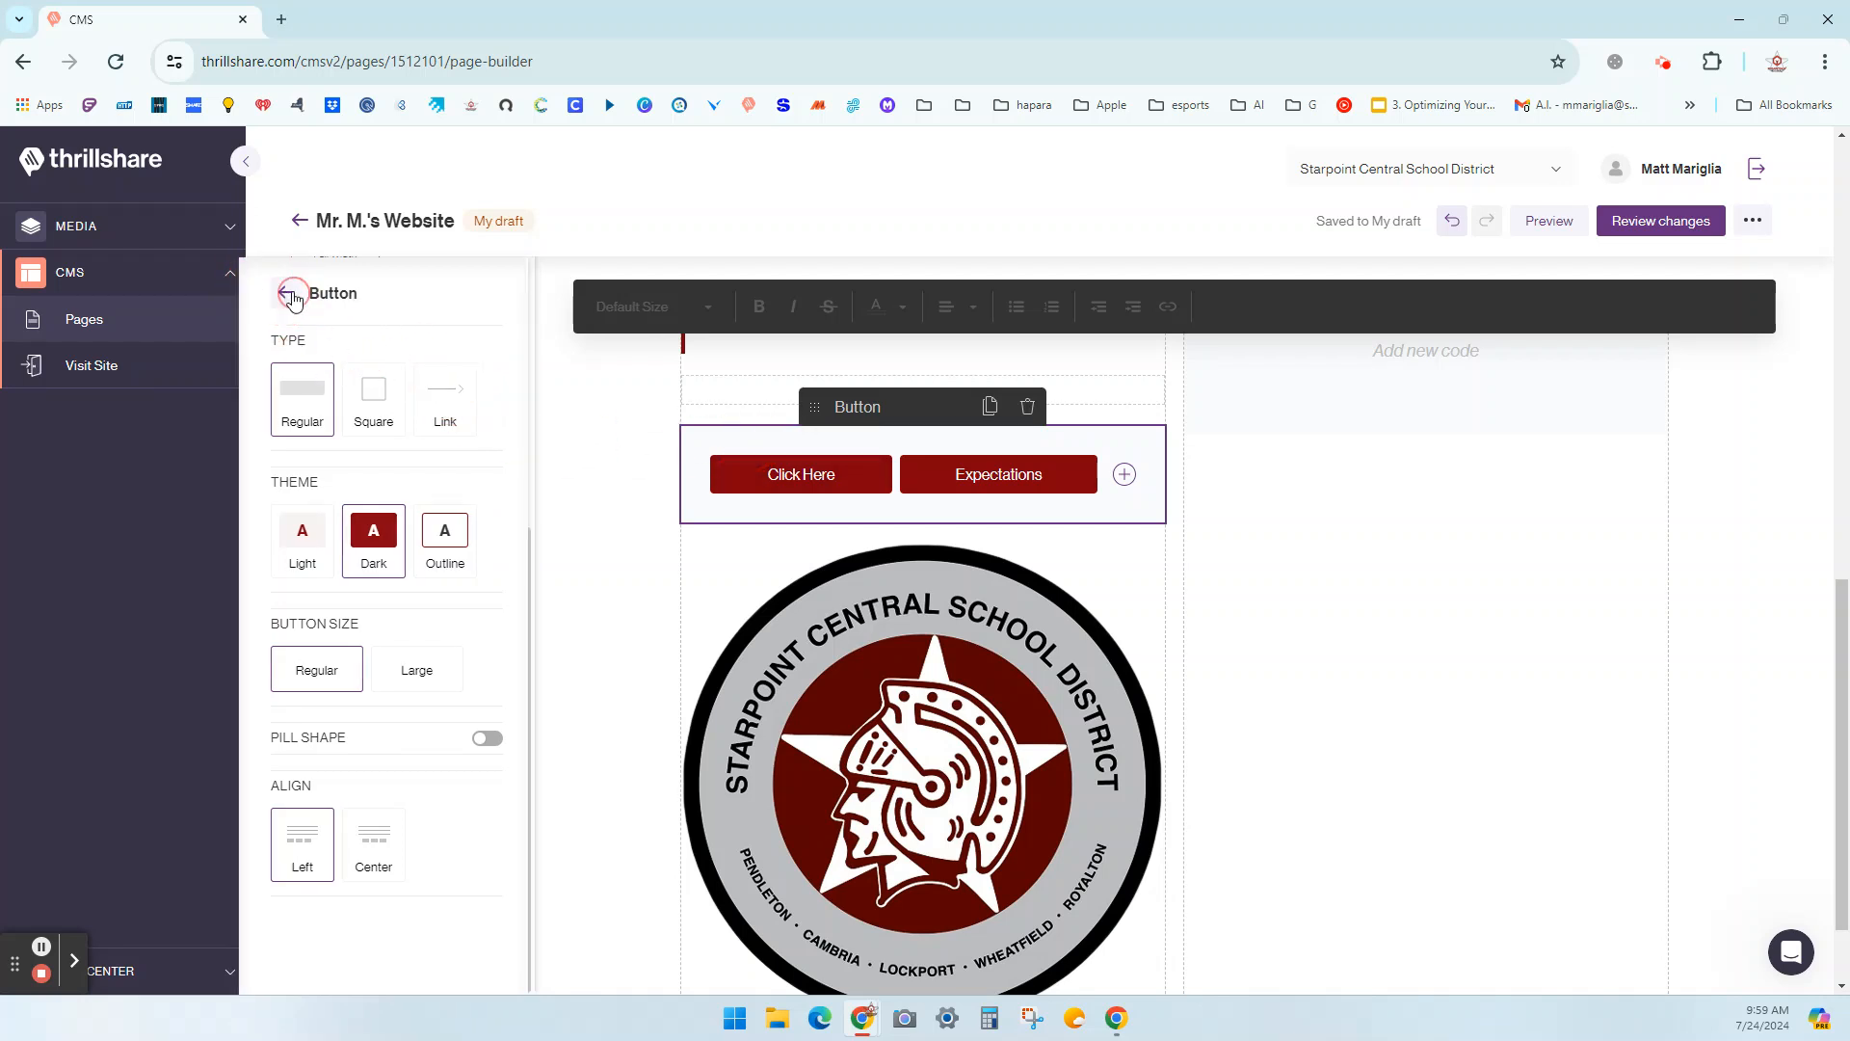
scroll(392, 860, down, 1)
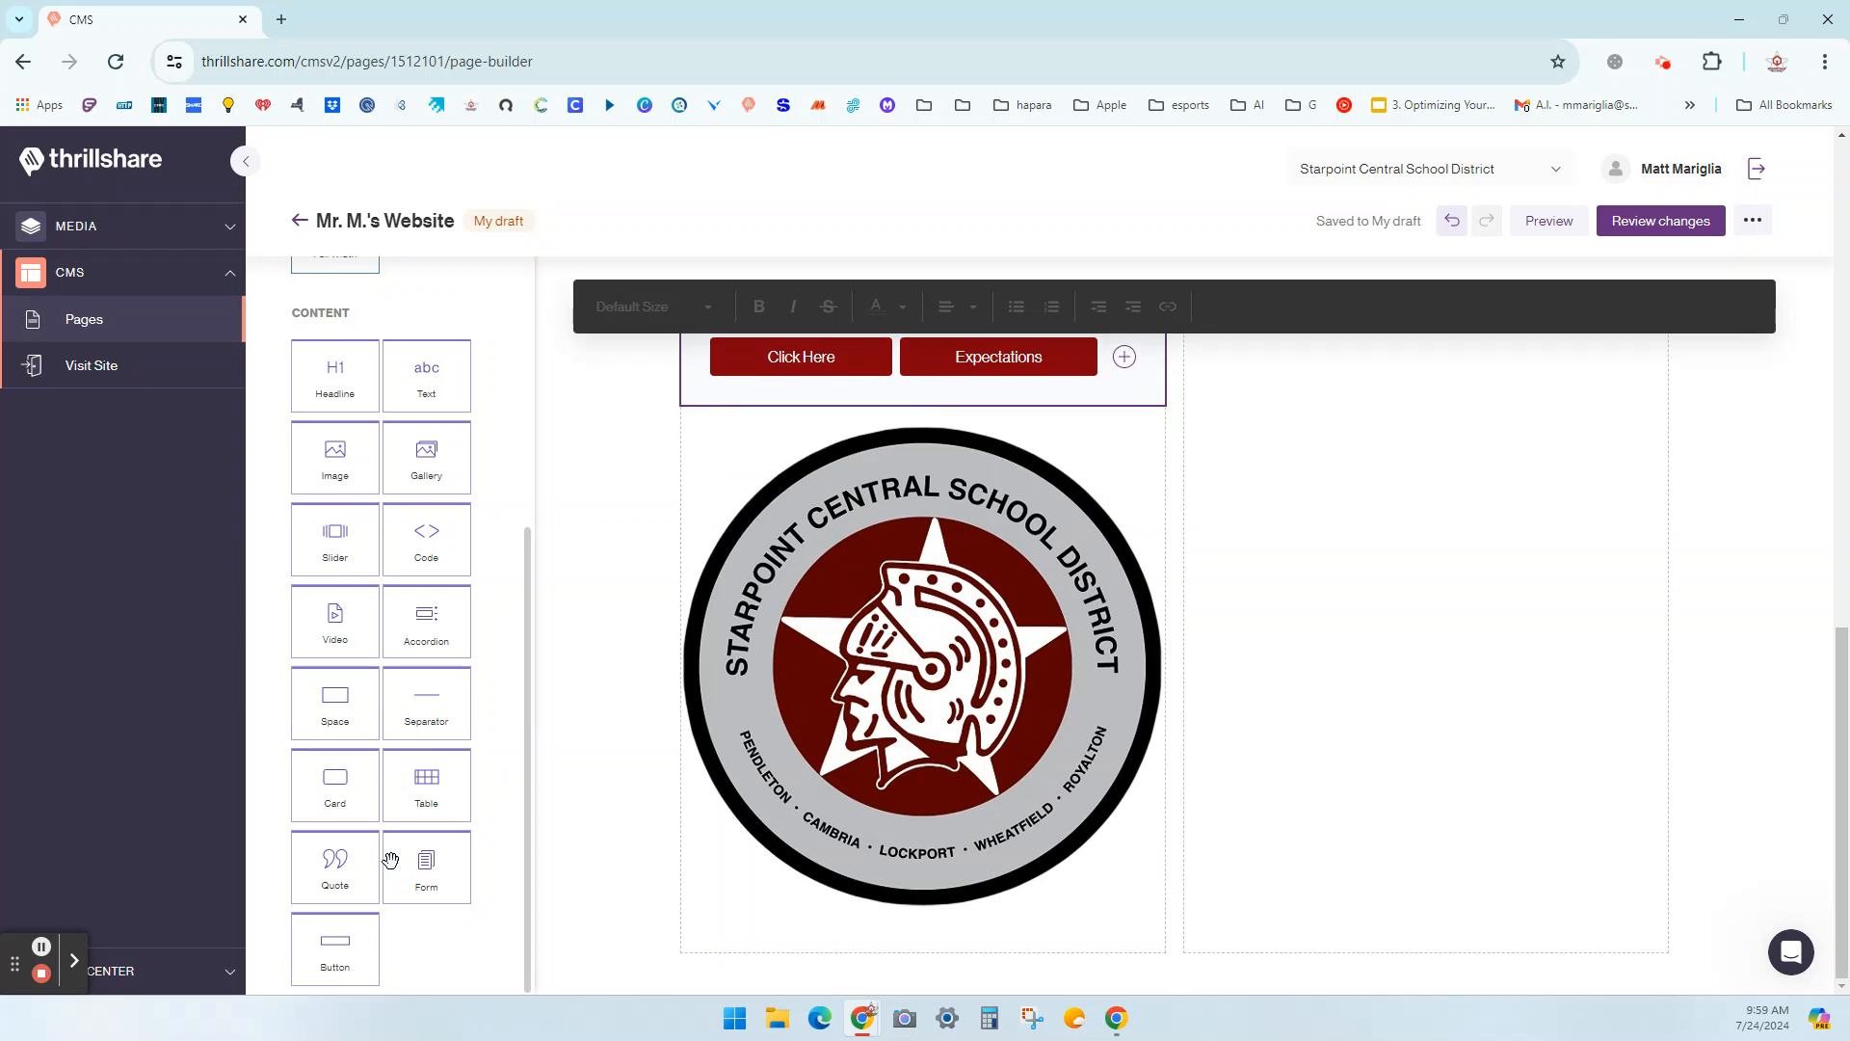
scroll(389, 590, up, 5)
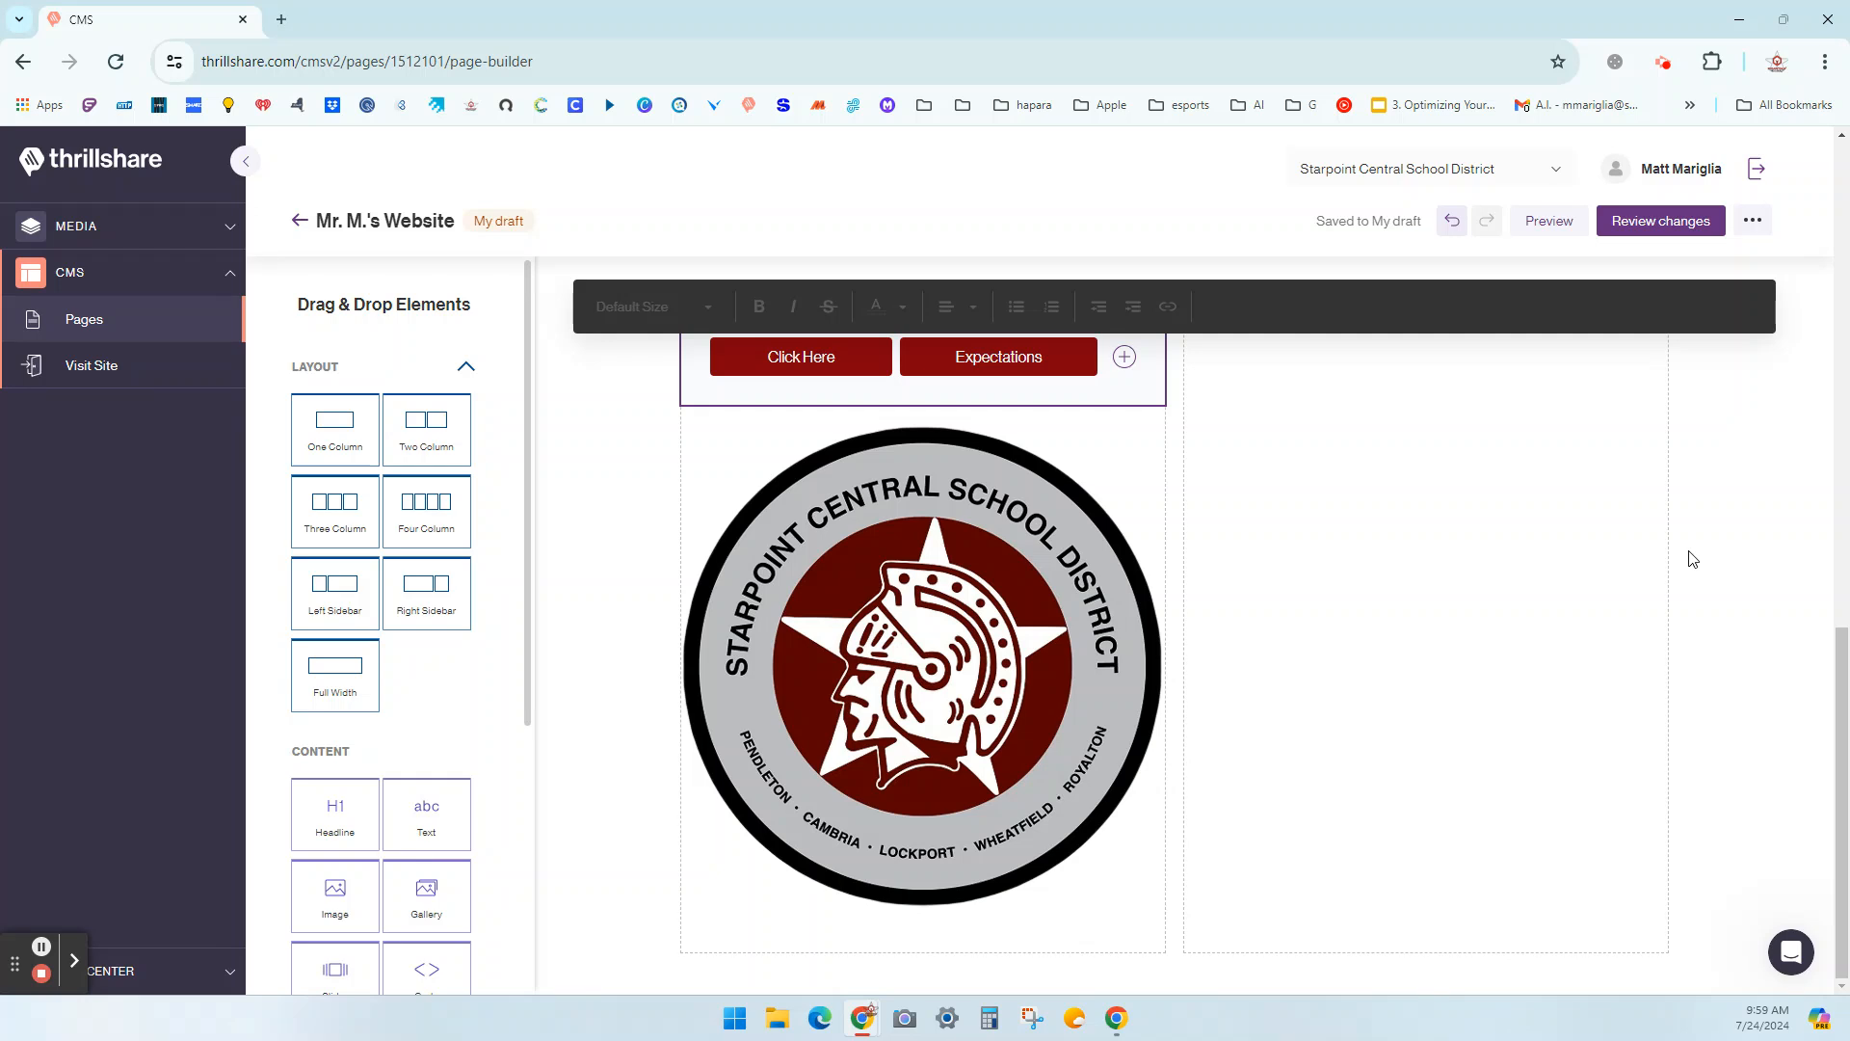
scroll(482, 756, down, 3)
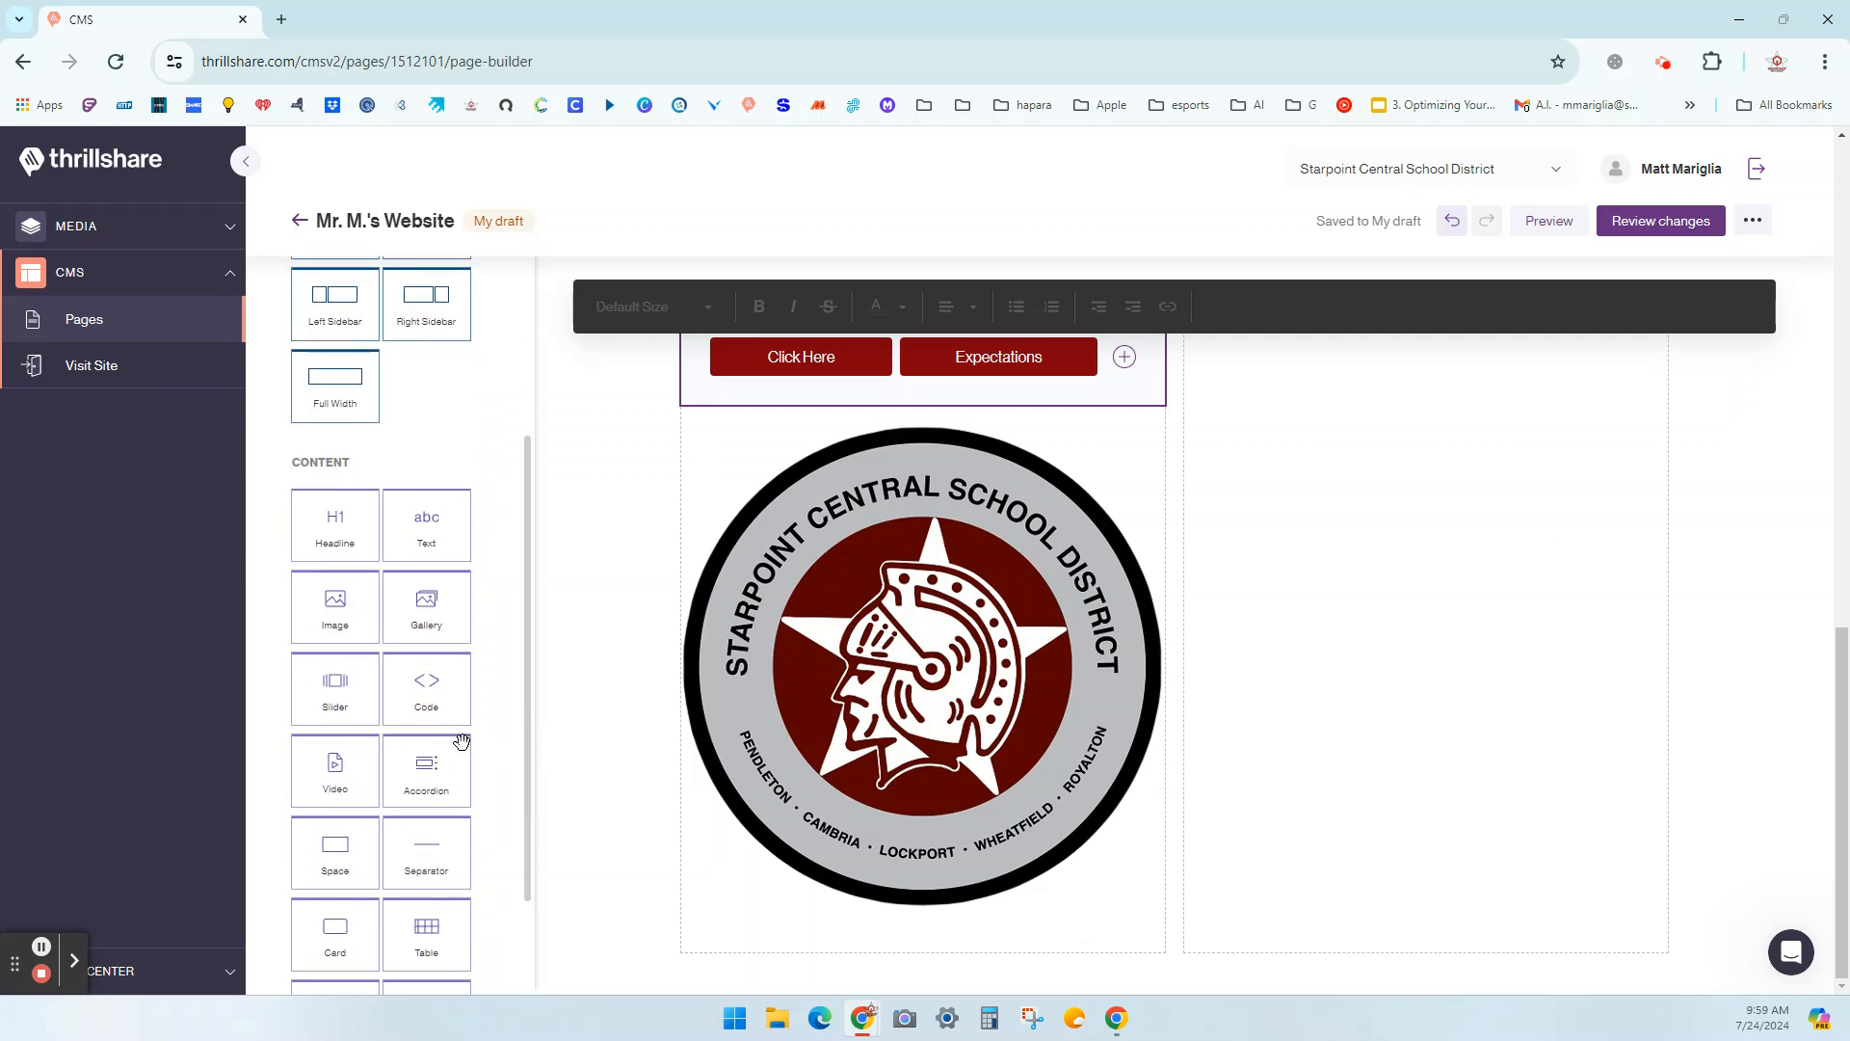